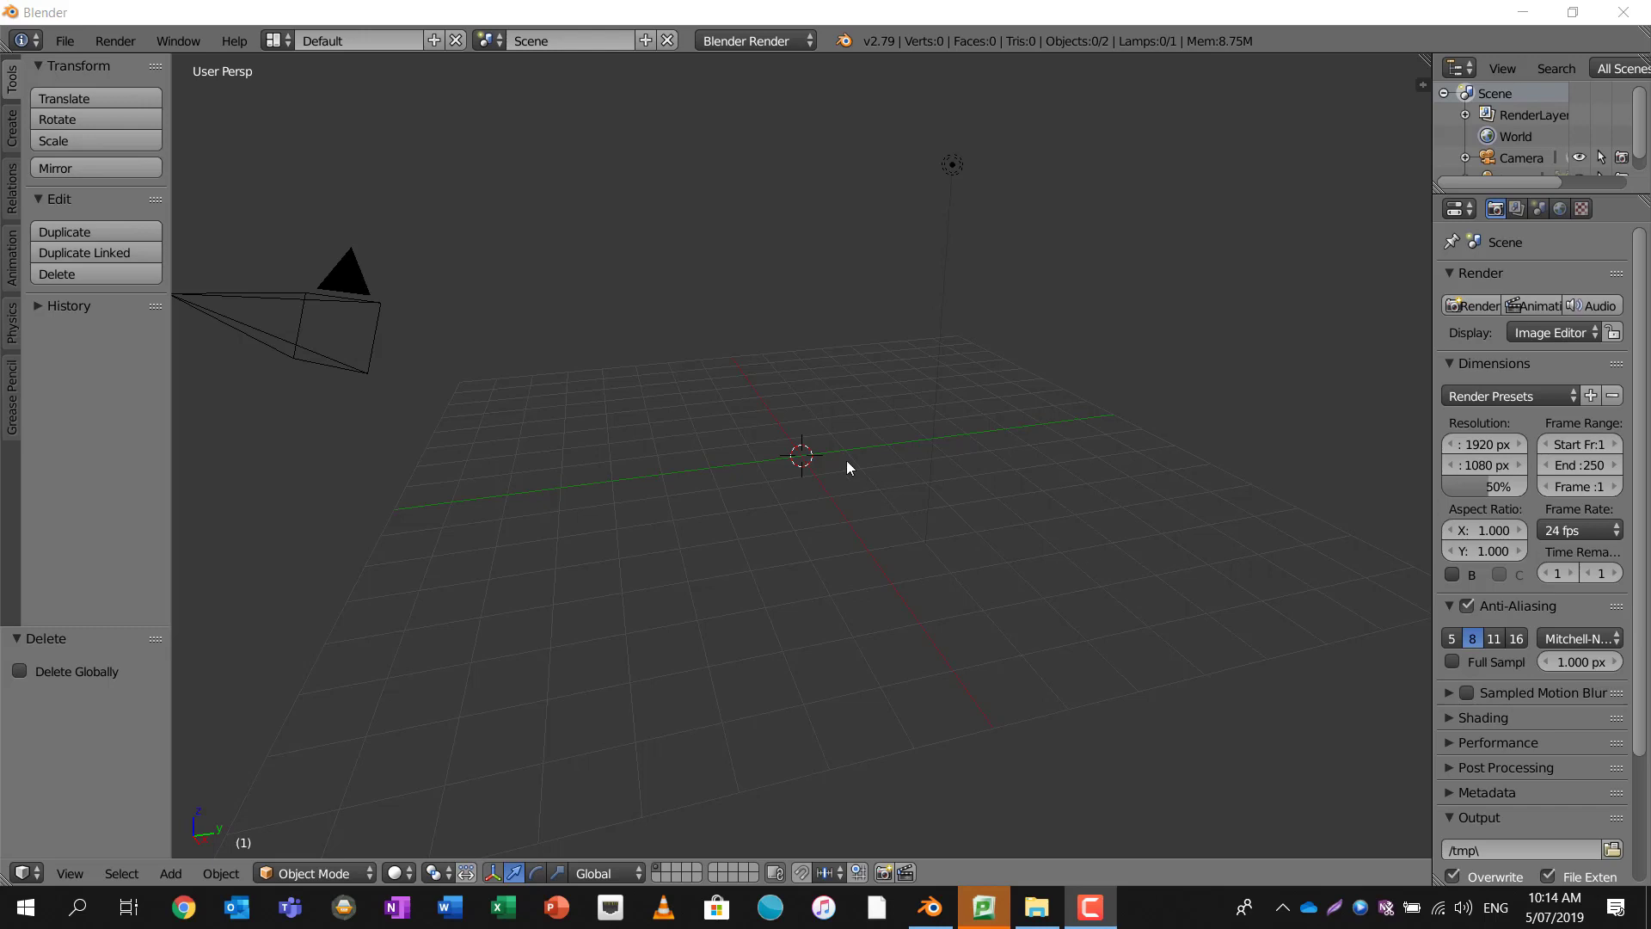
# - Add a plane and stand it upright by rotating it 90° about the Y axis
pyautogui.hotkey('shift', 'a')
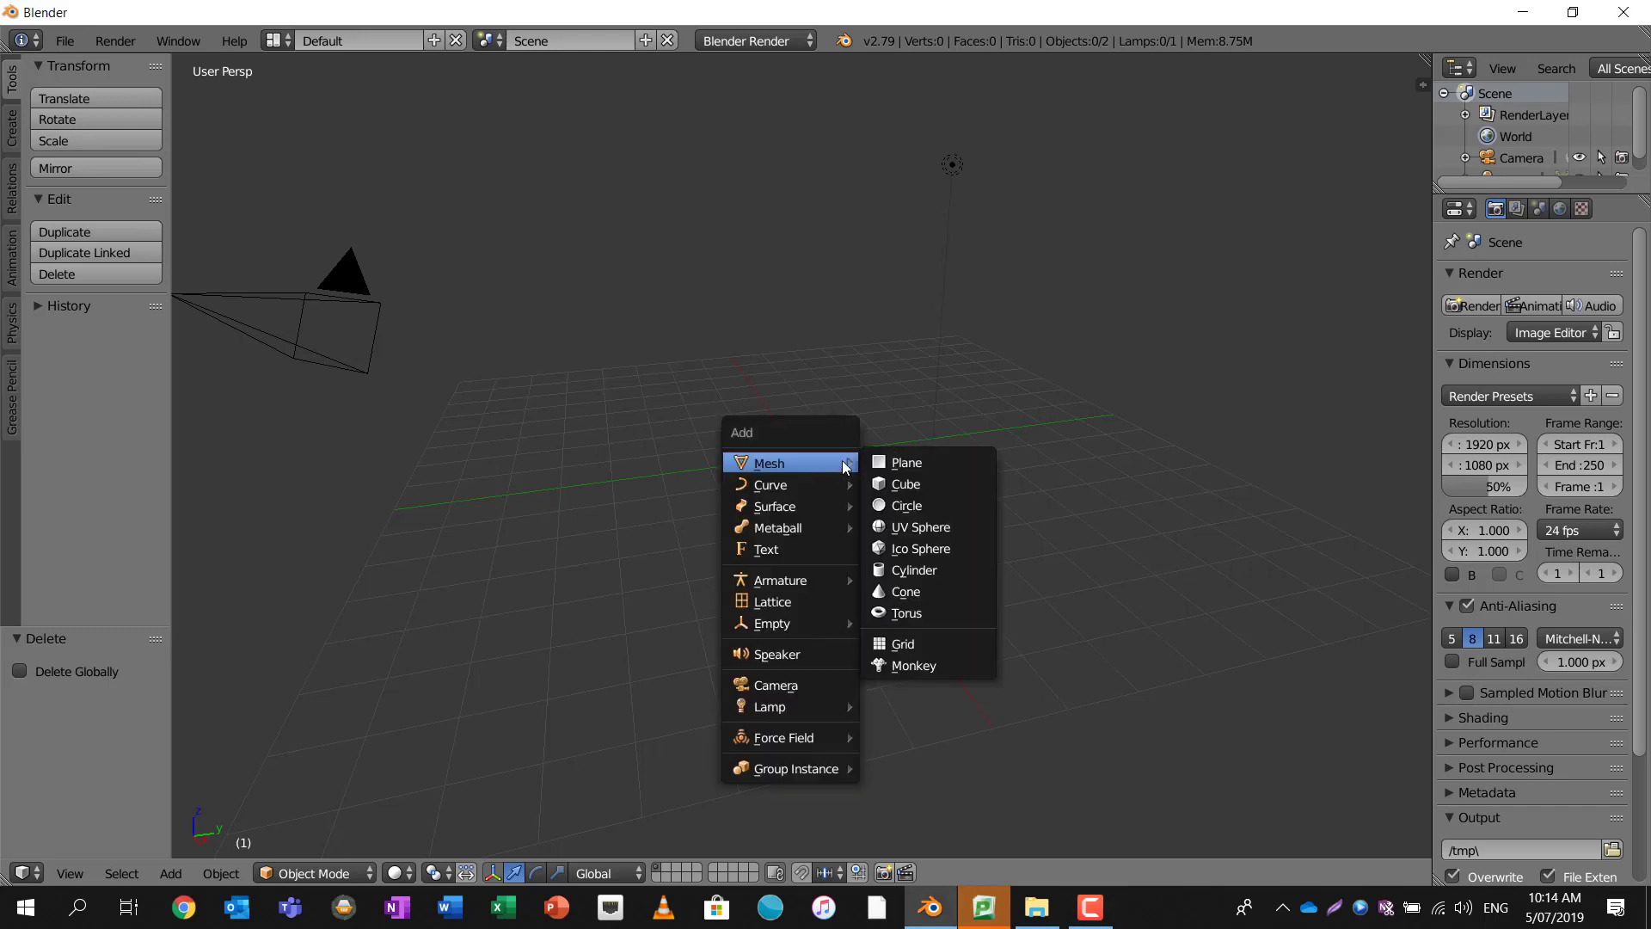
pyautogui.click(883, 464)
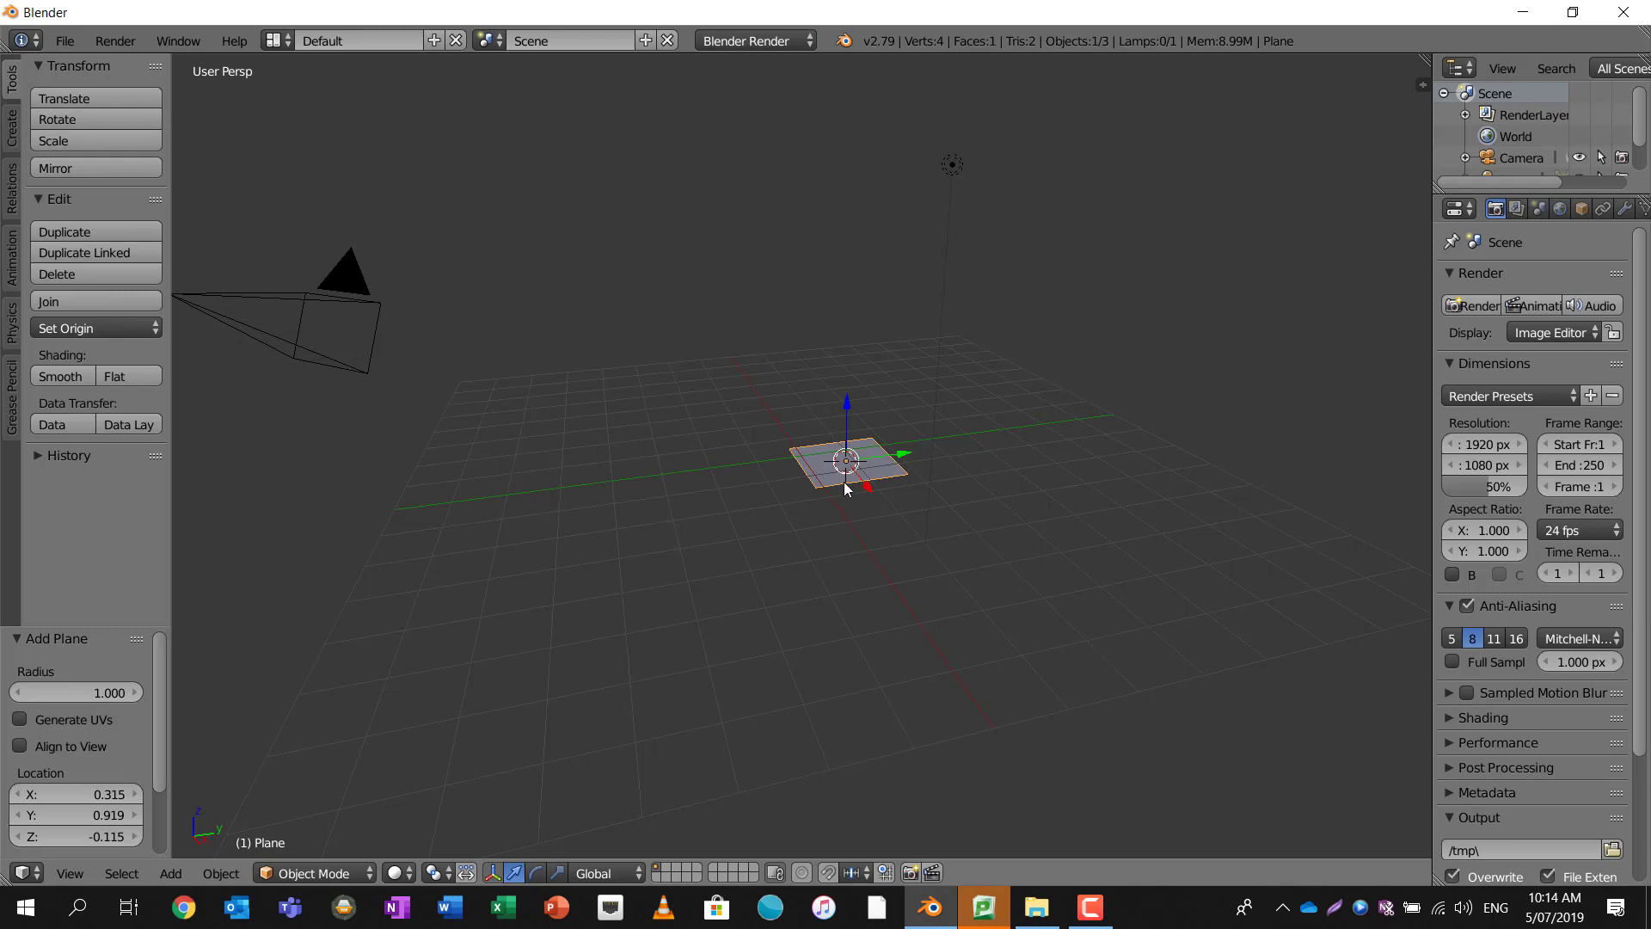
pyautogui.press('r')
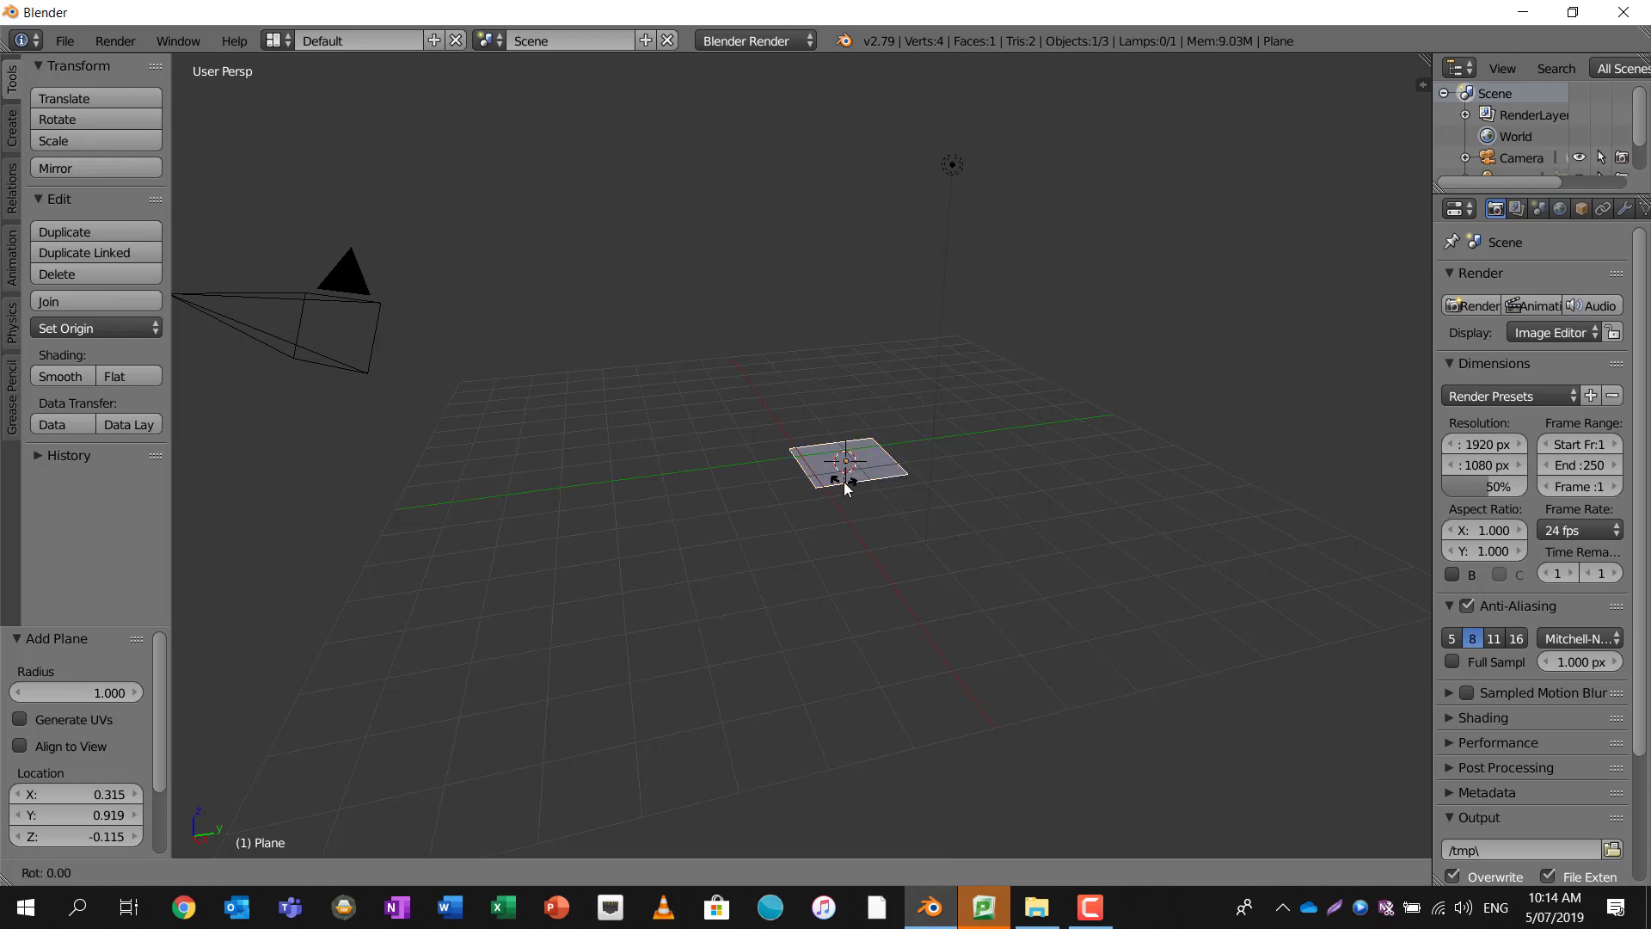
pyautogui.press('y')
pyautogui.press('9')
pyautogui.press('0')
pyautogui.press('Return')
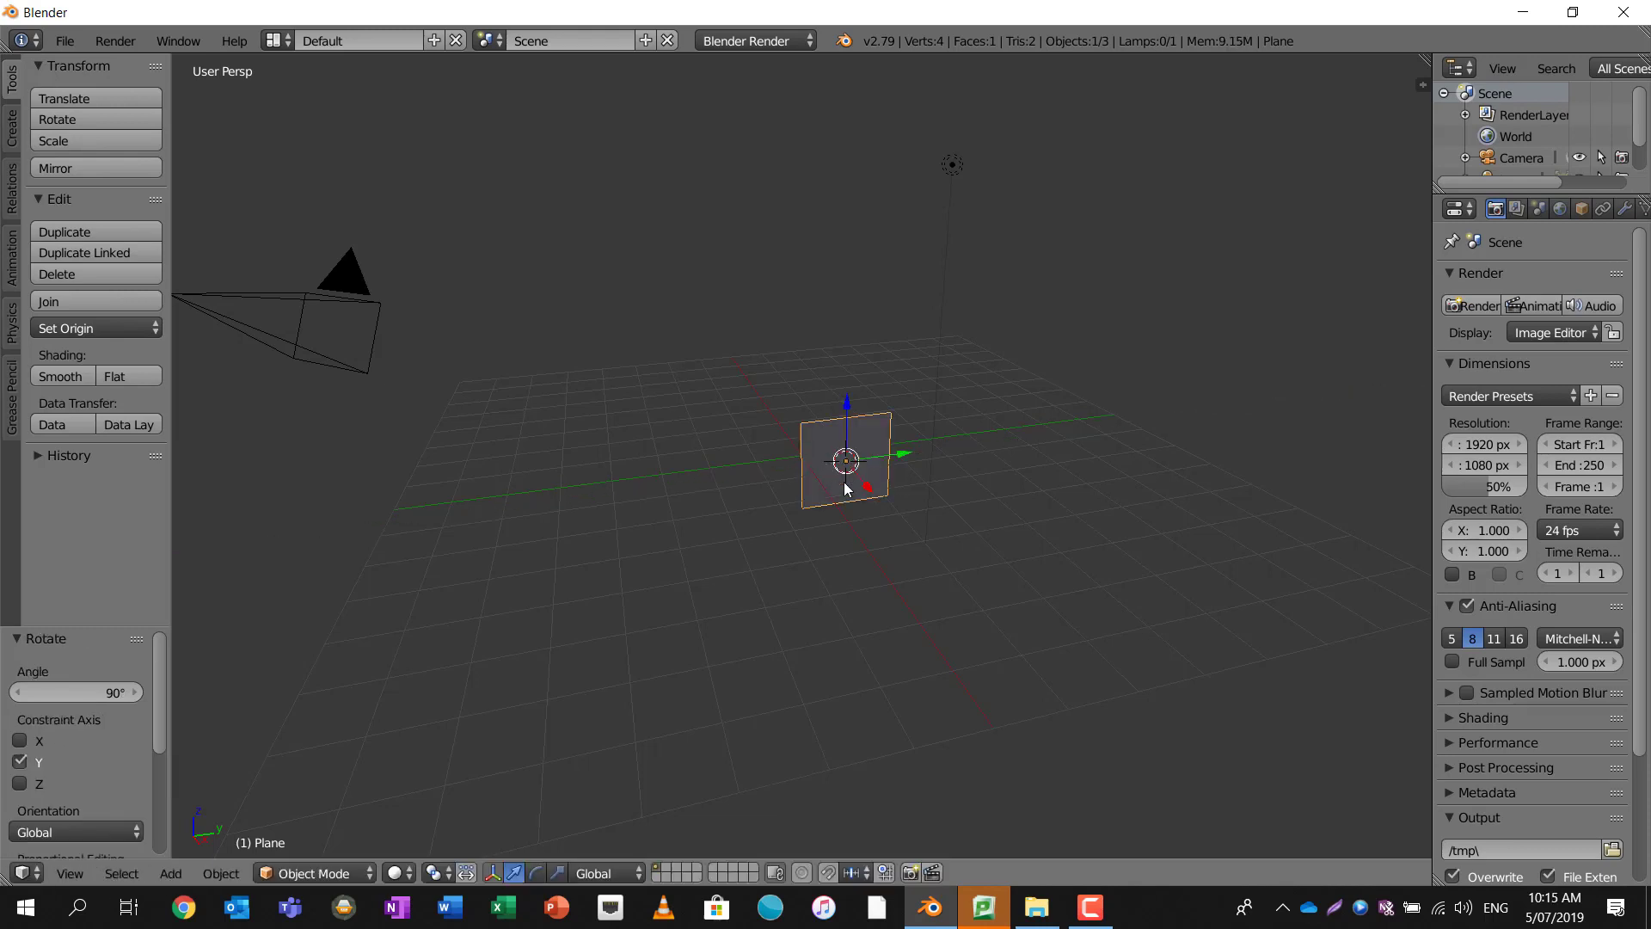
# - Scale the upright plane up to about 5.049 times its size
pyautogui.press('s')
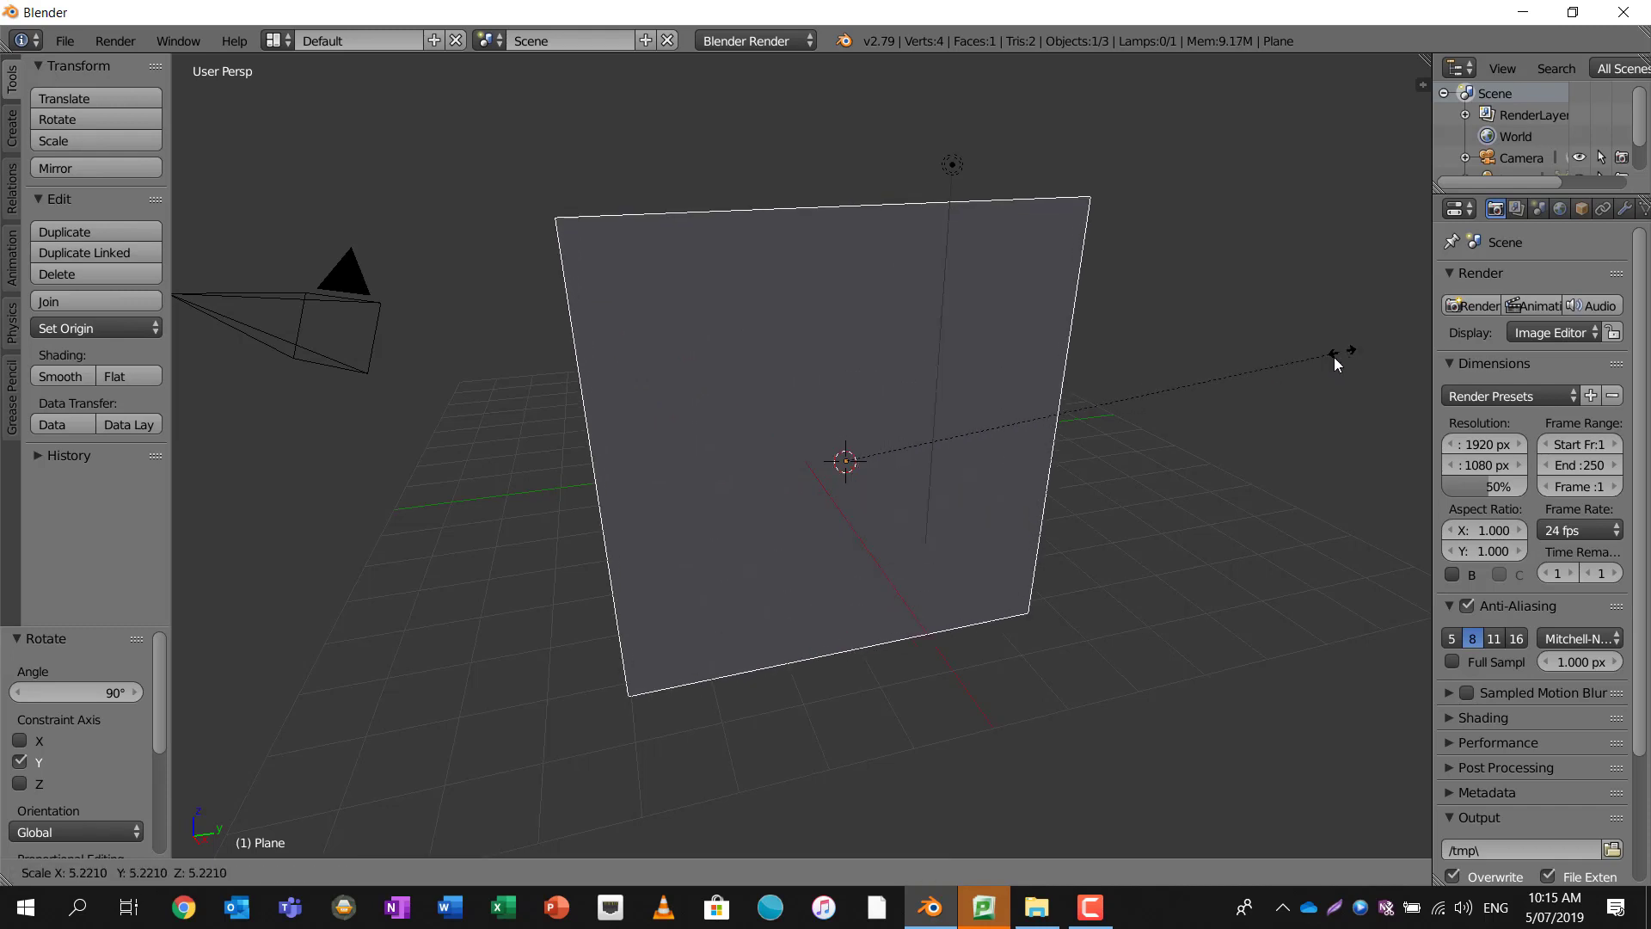
pyautogui.click(1328, 359)
pyautogui.moveTo(1139, 399); pyautogui.dragTo(1063, 383, button='middle')
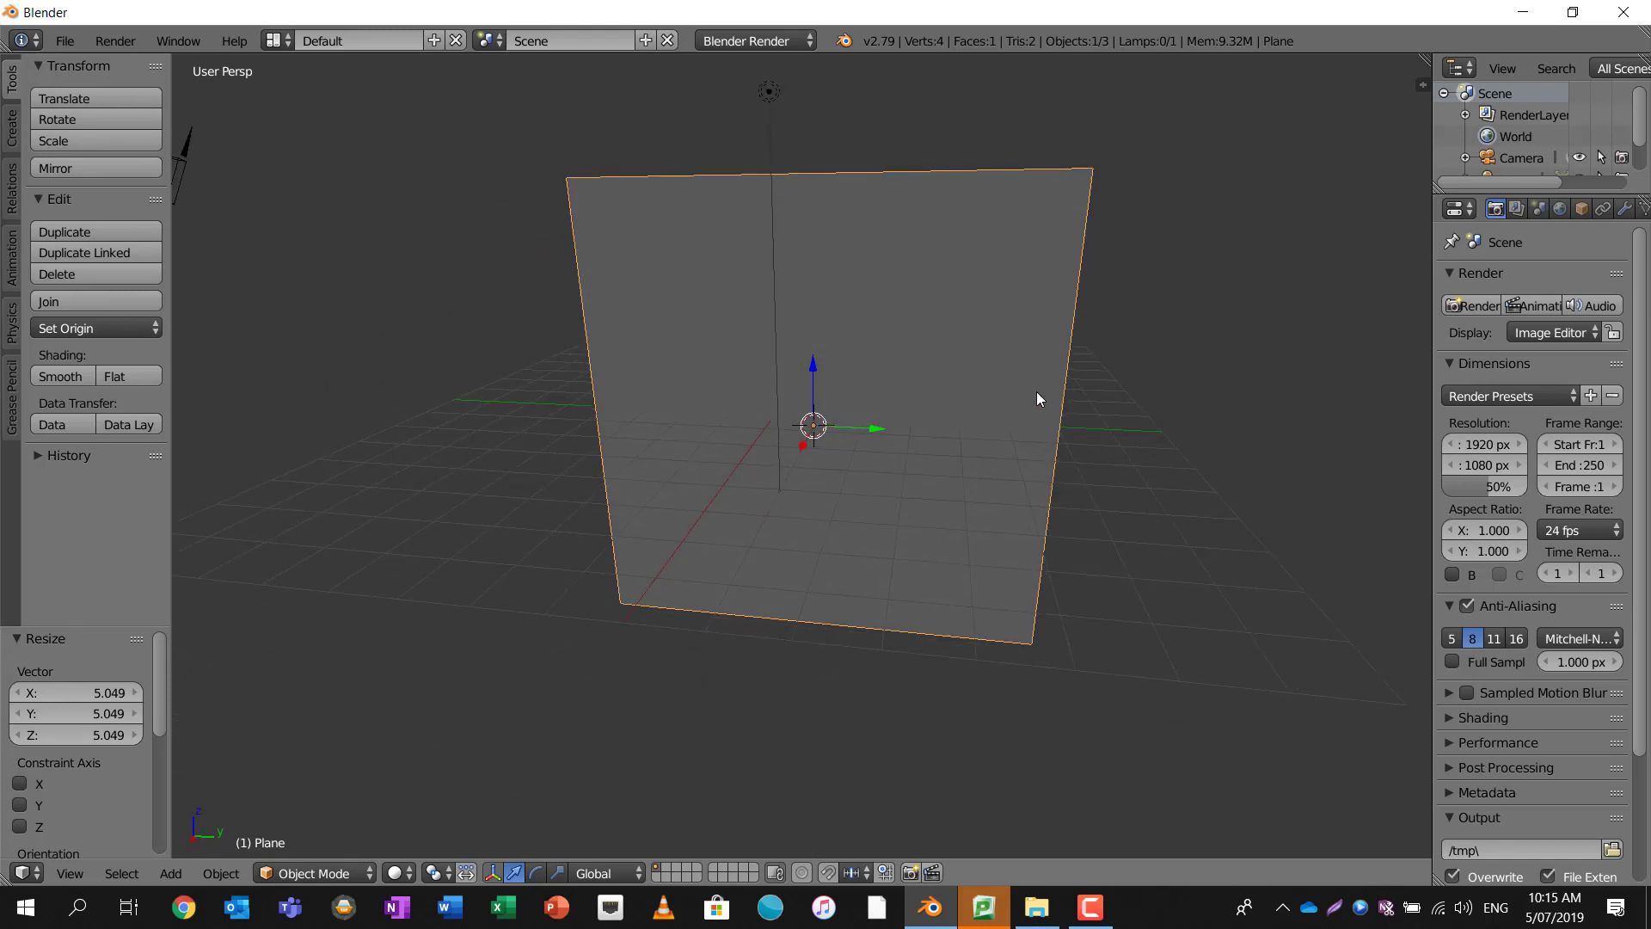
# - Make the plane a single-user object and unwrap its UVs in Edit Mode
pyautogui.press('u')
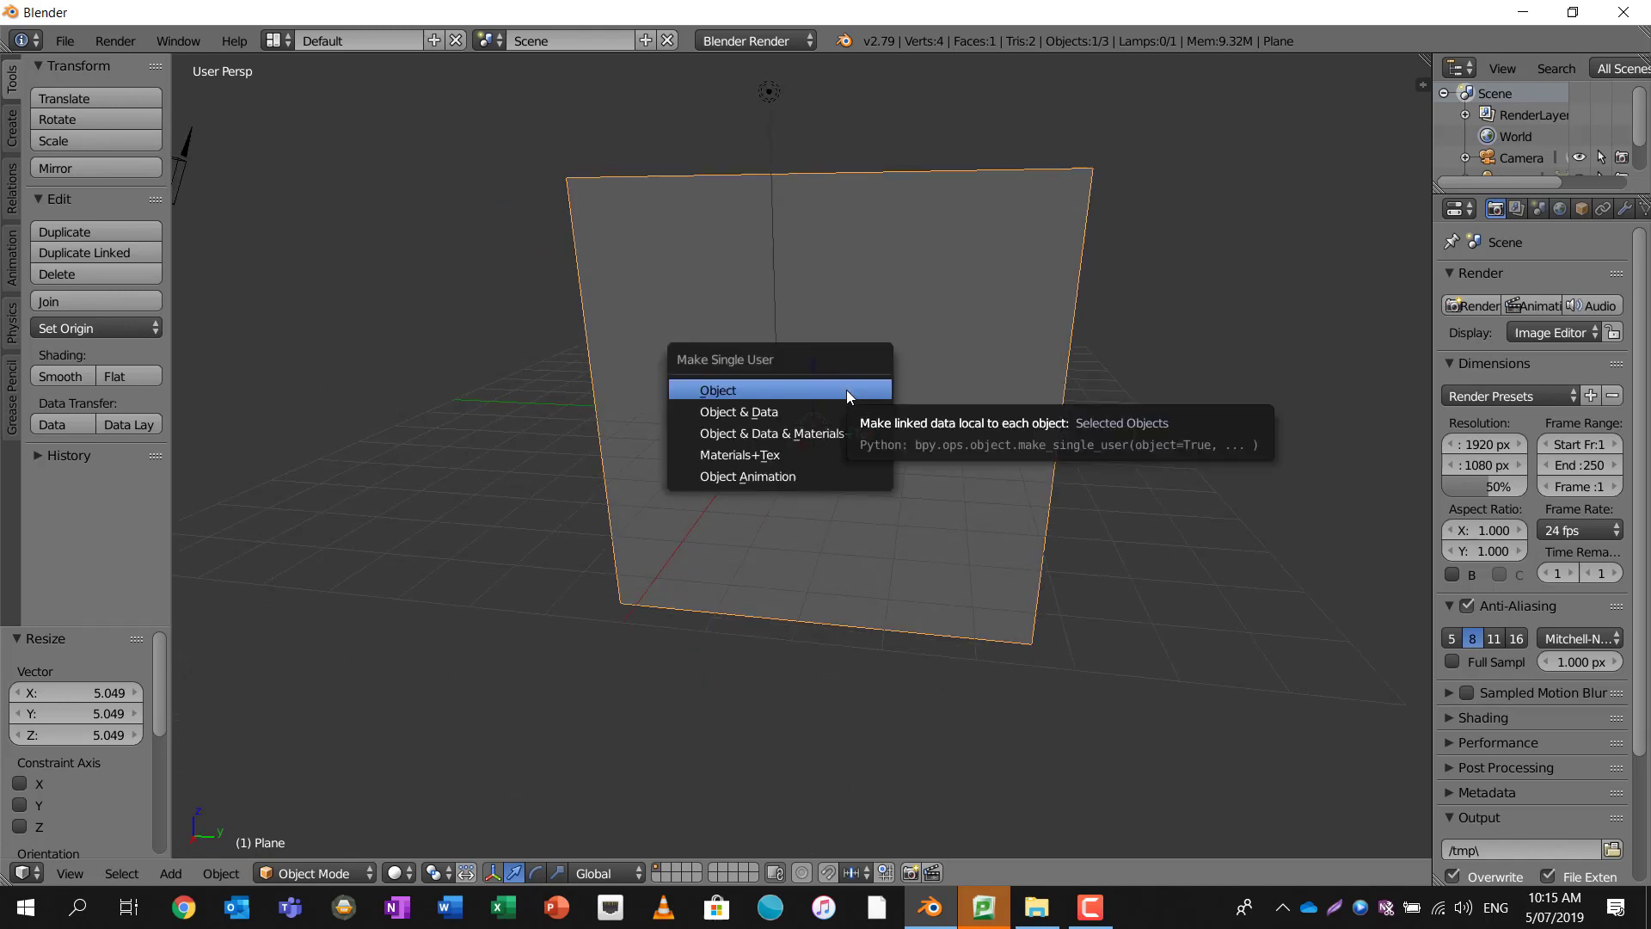
pyautogui.click(846, 390)
pyautogui.press('Tab')
pyautogui.press('u')
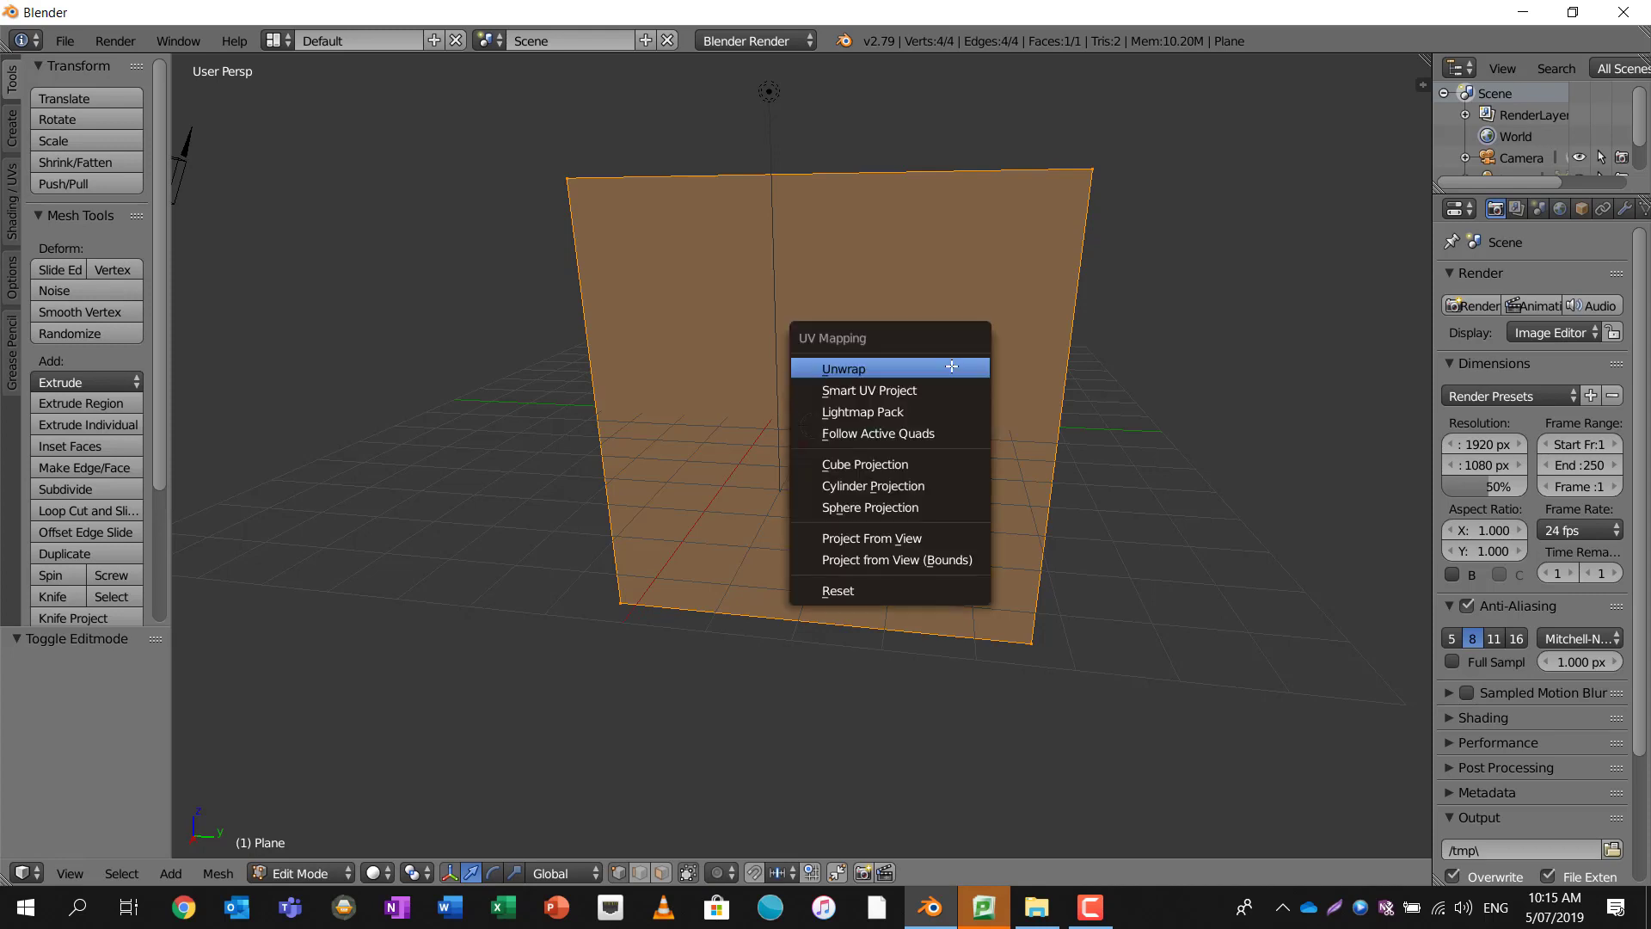
pyautogui.click(947, 368)
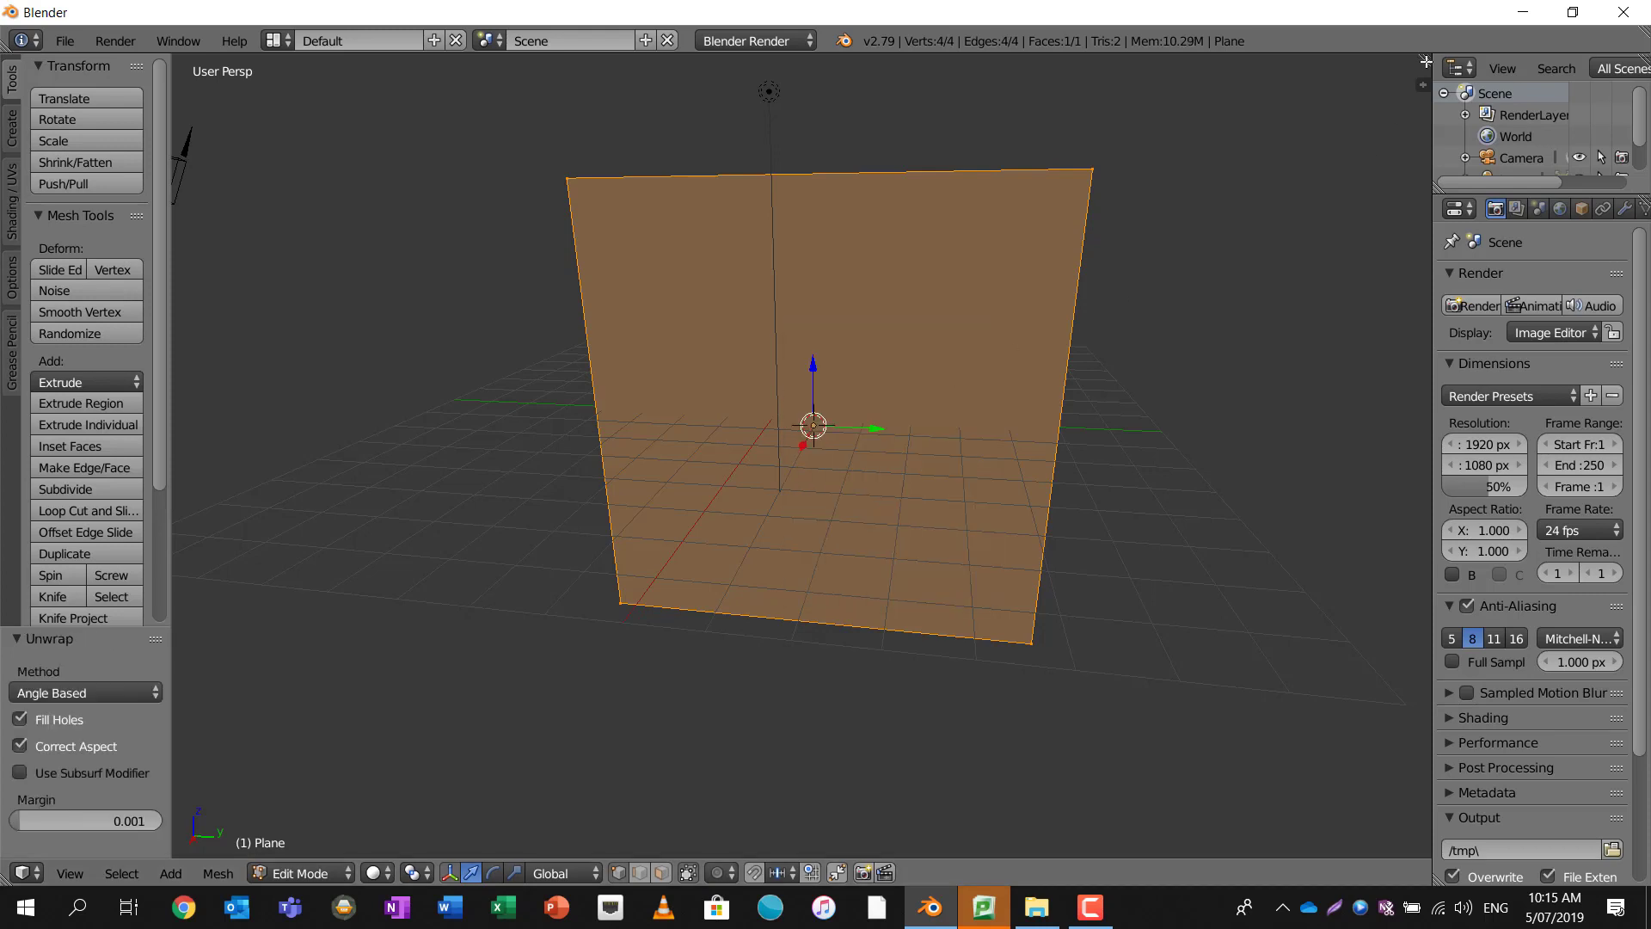
# - Split the view into a UV/Image Editor on the right with a Node Editor above it
pyautogui.moveTo(1421, 59); pyautogui.dragTo(781, 129)
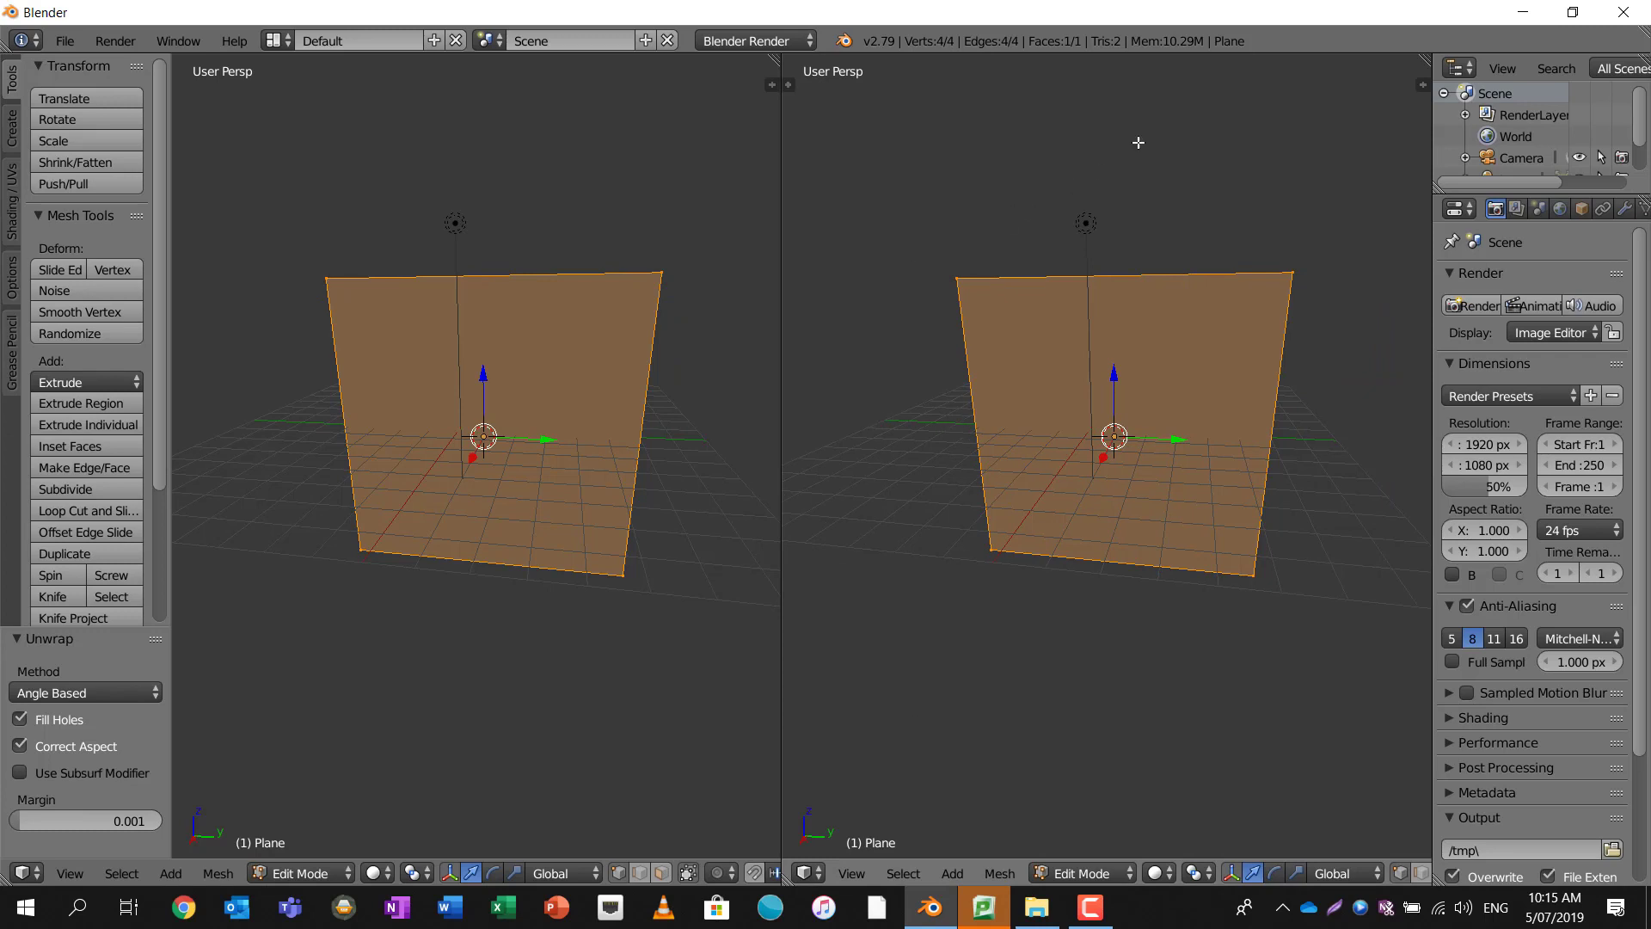
pyautogui.click(809, 874)
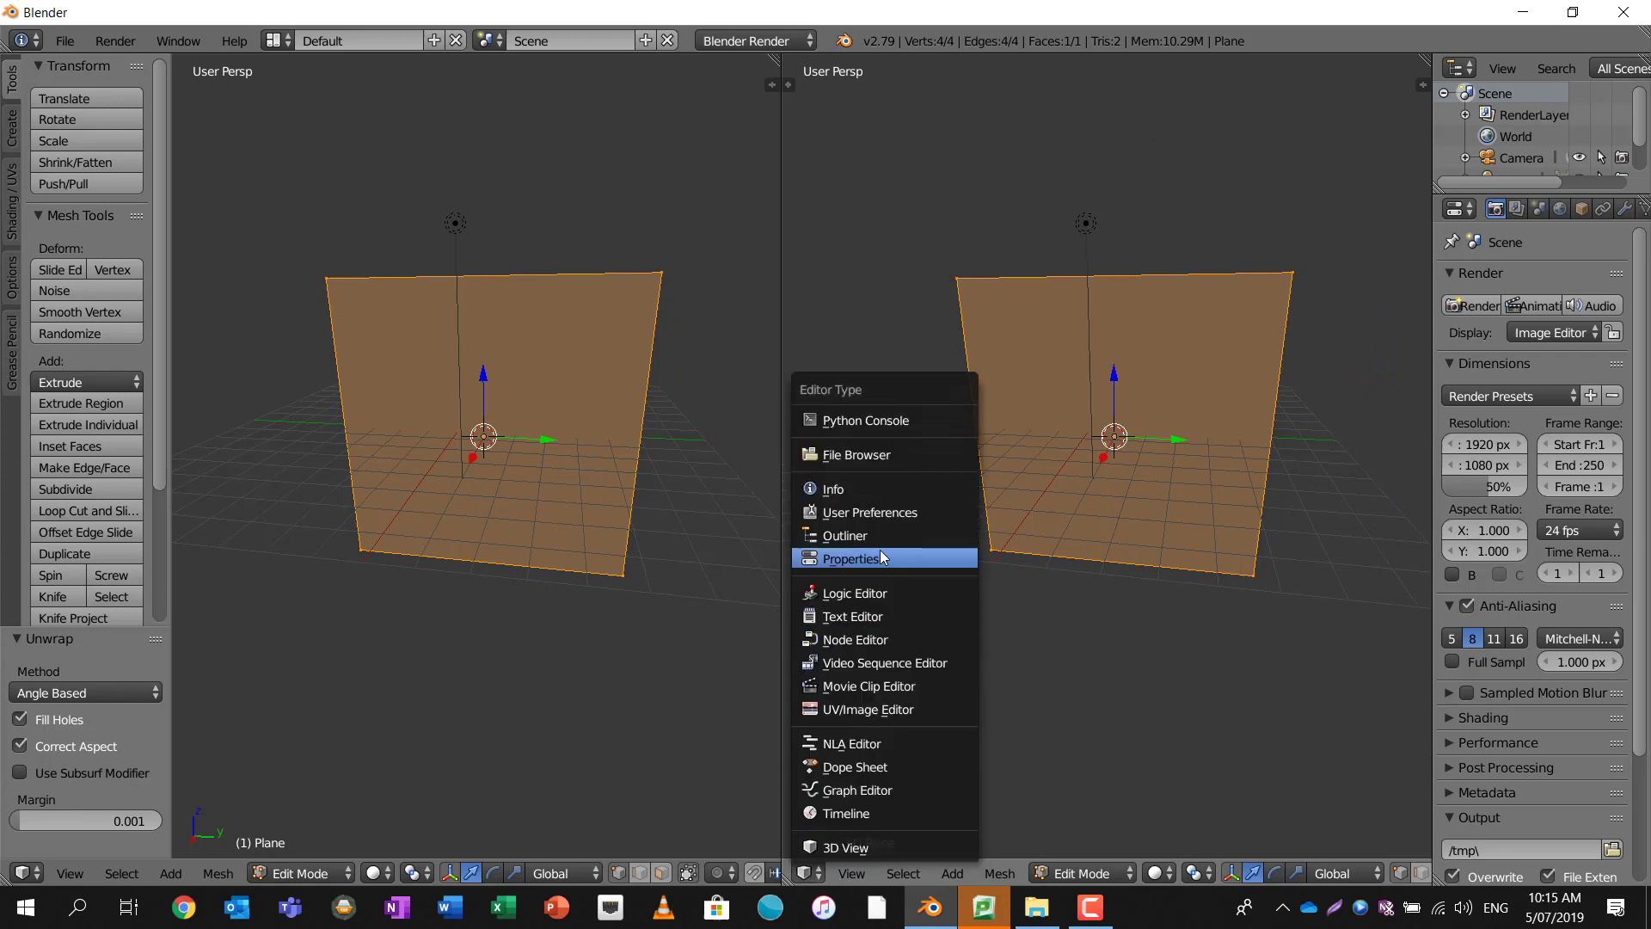
pyautogui.click(856, 707)
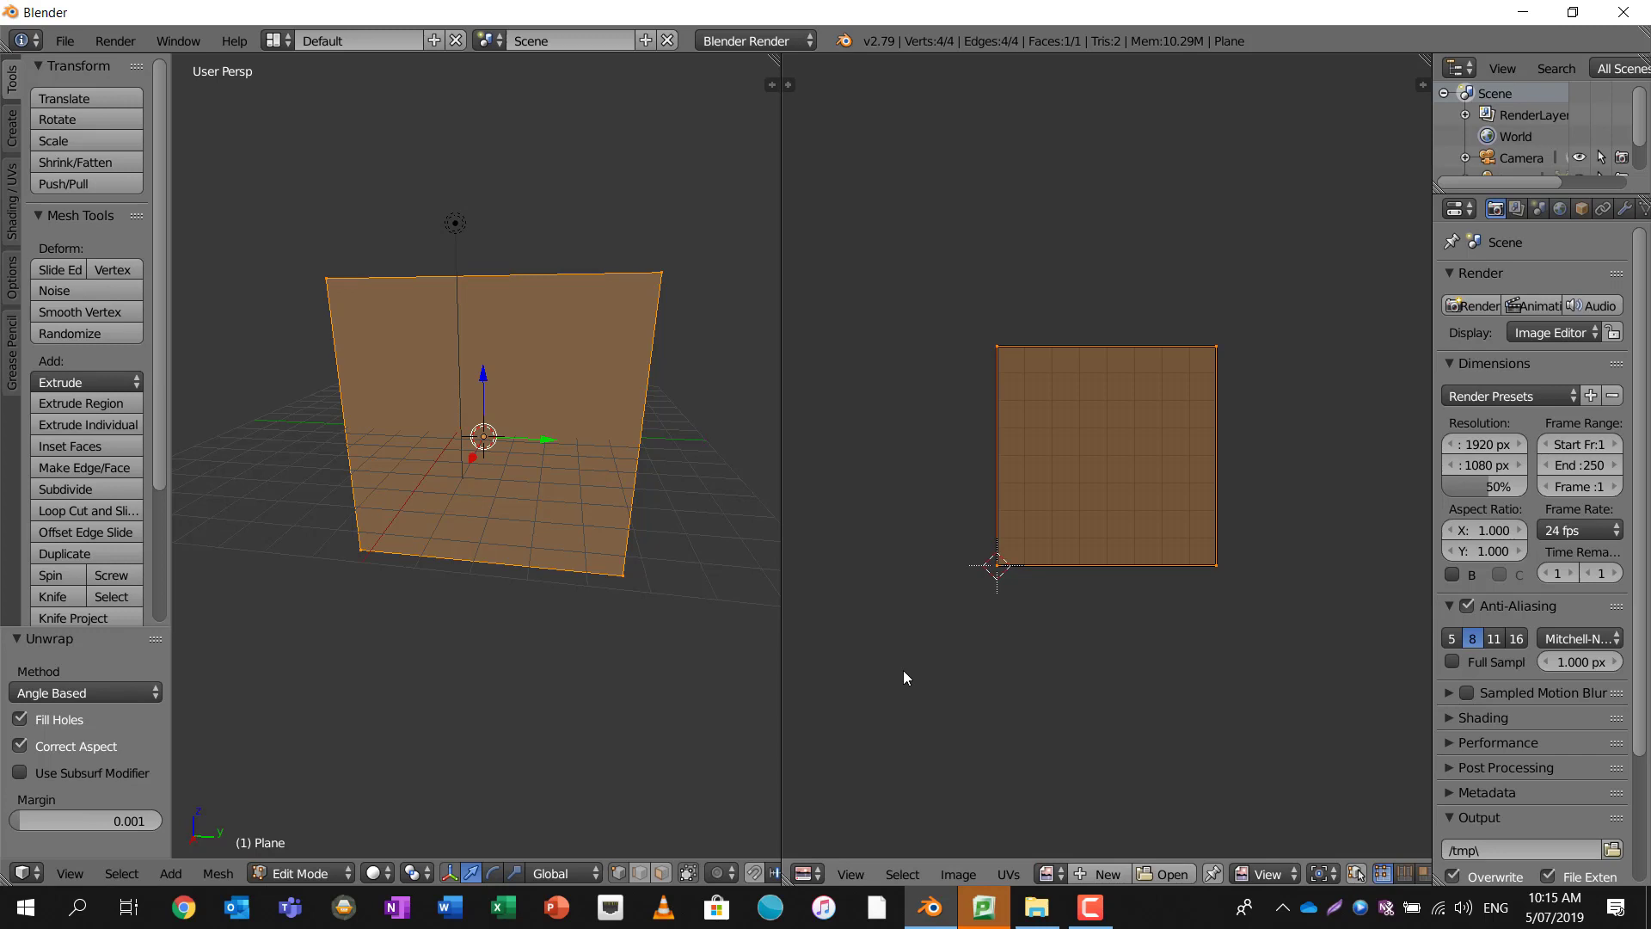
pyautogui.moveTo(550, 379); pyautogui.dragTo(660, 411, button='middle')
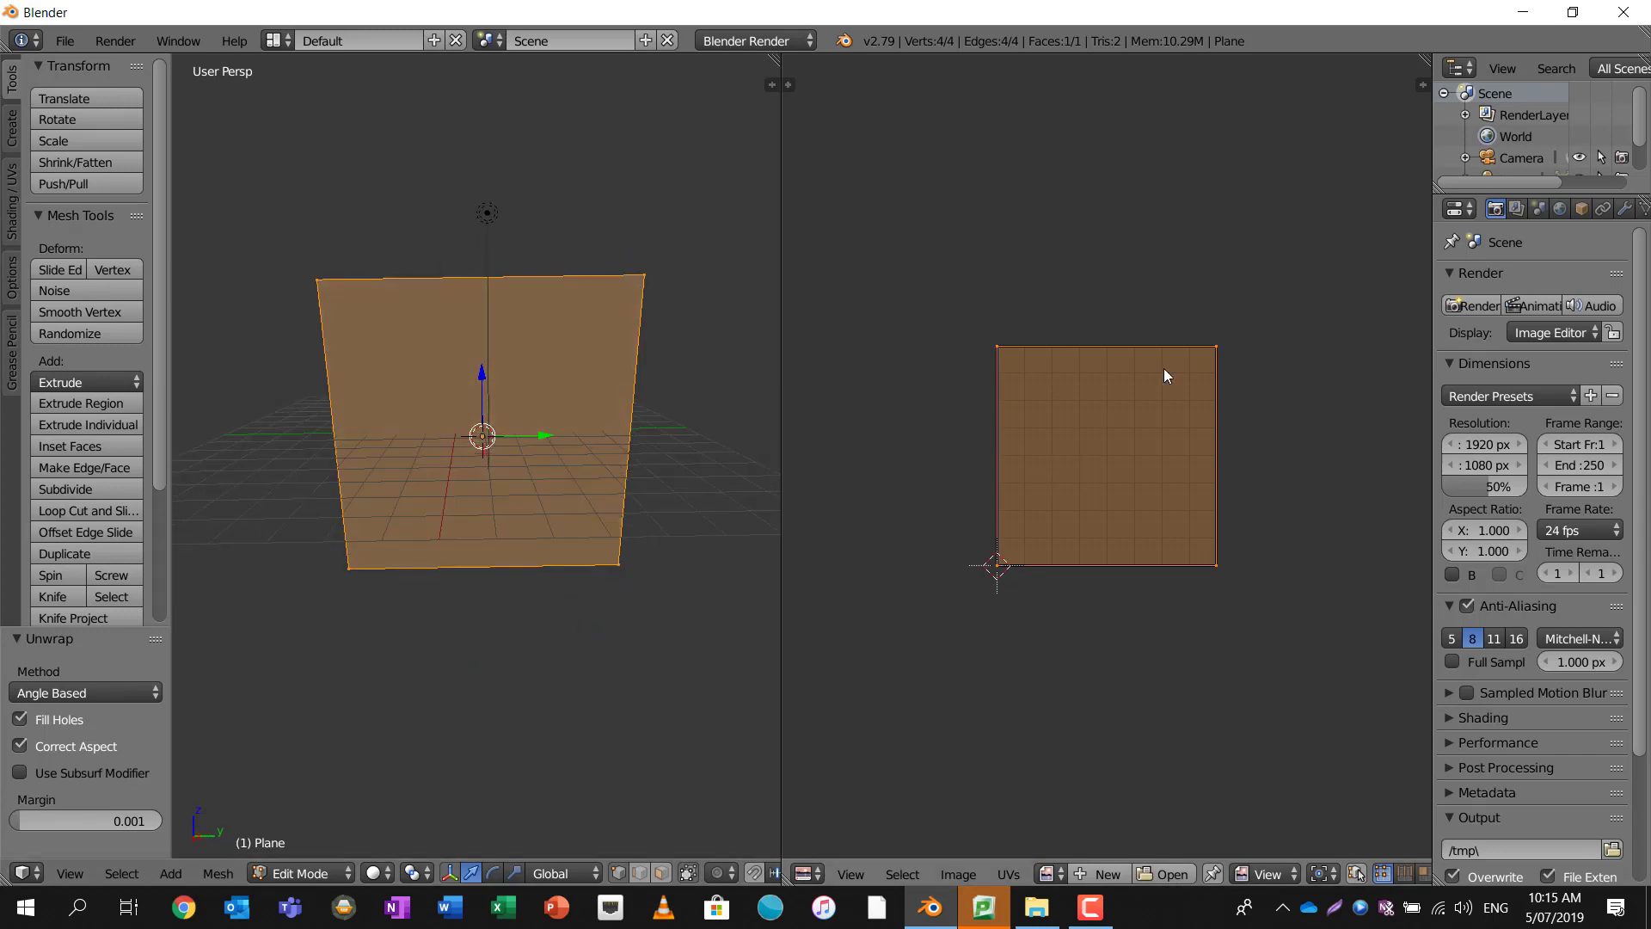
pyautogui.moveTo(1423, 58); pyautogui.dragTo(1390, 494)
pyautogui.click(808, 492)
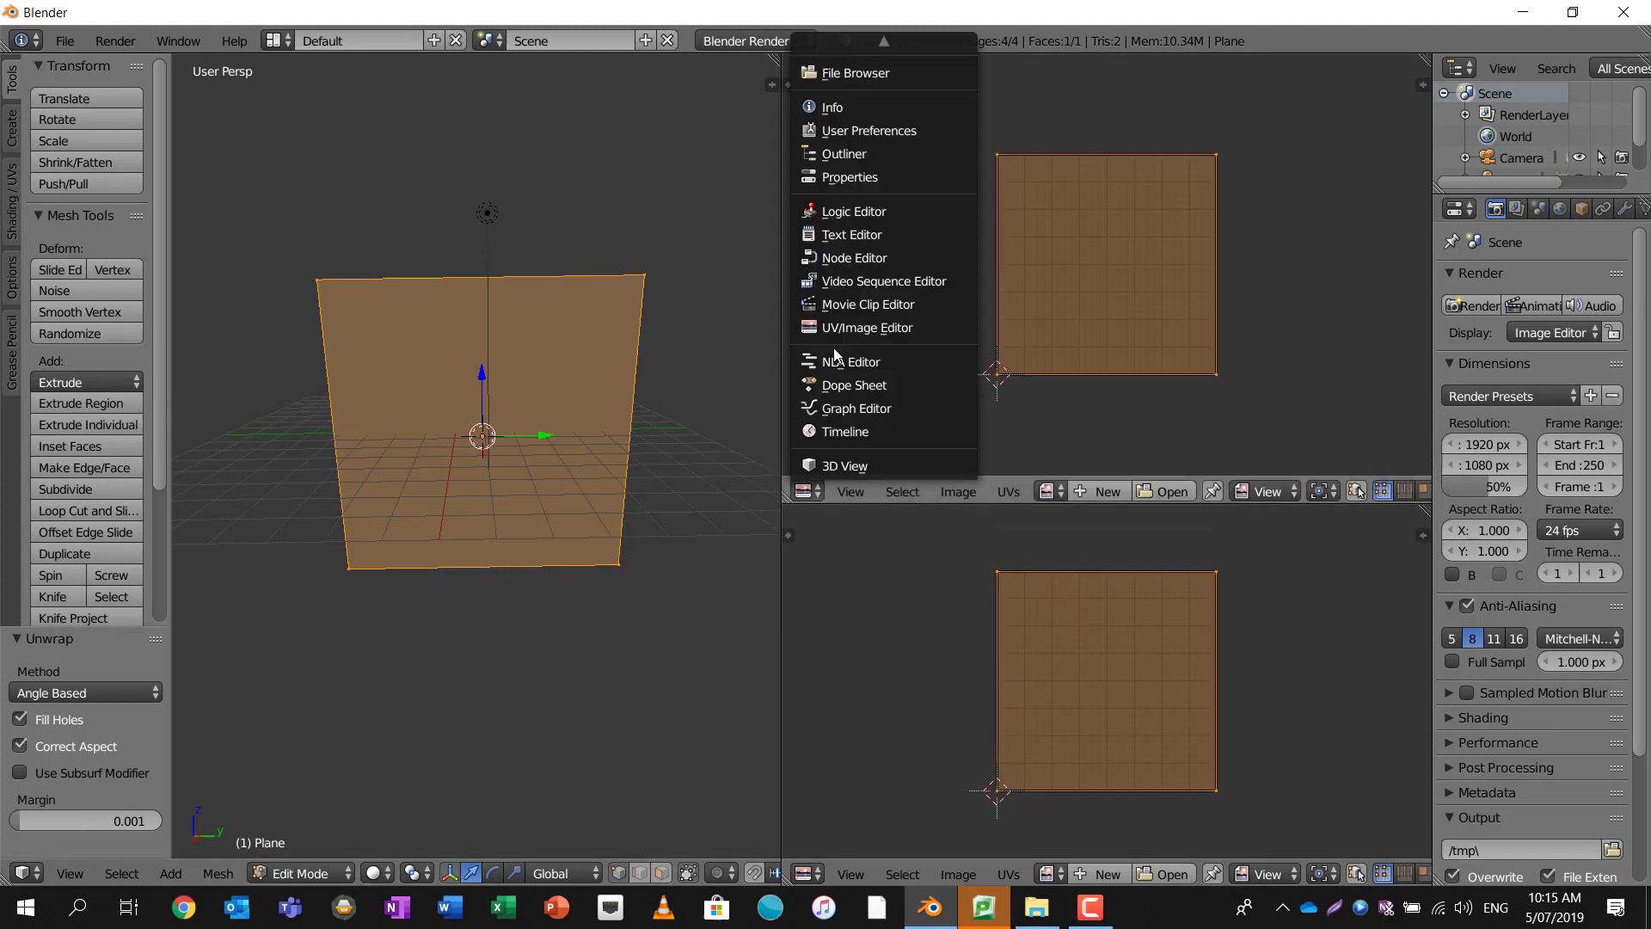
pyautogui.click(851, 257)
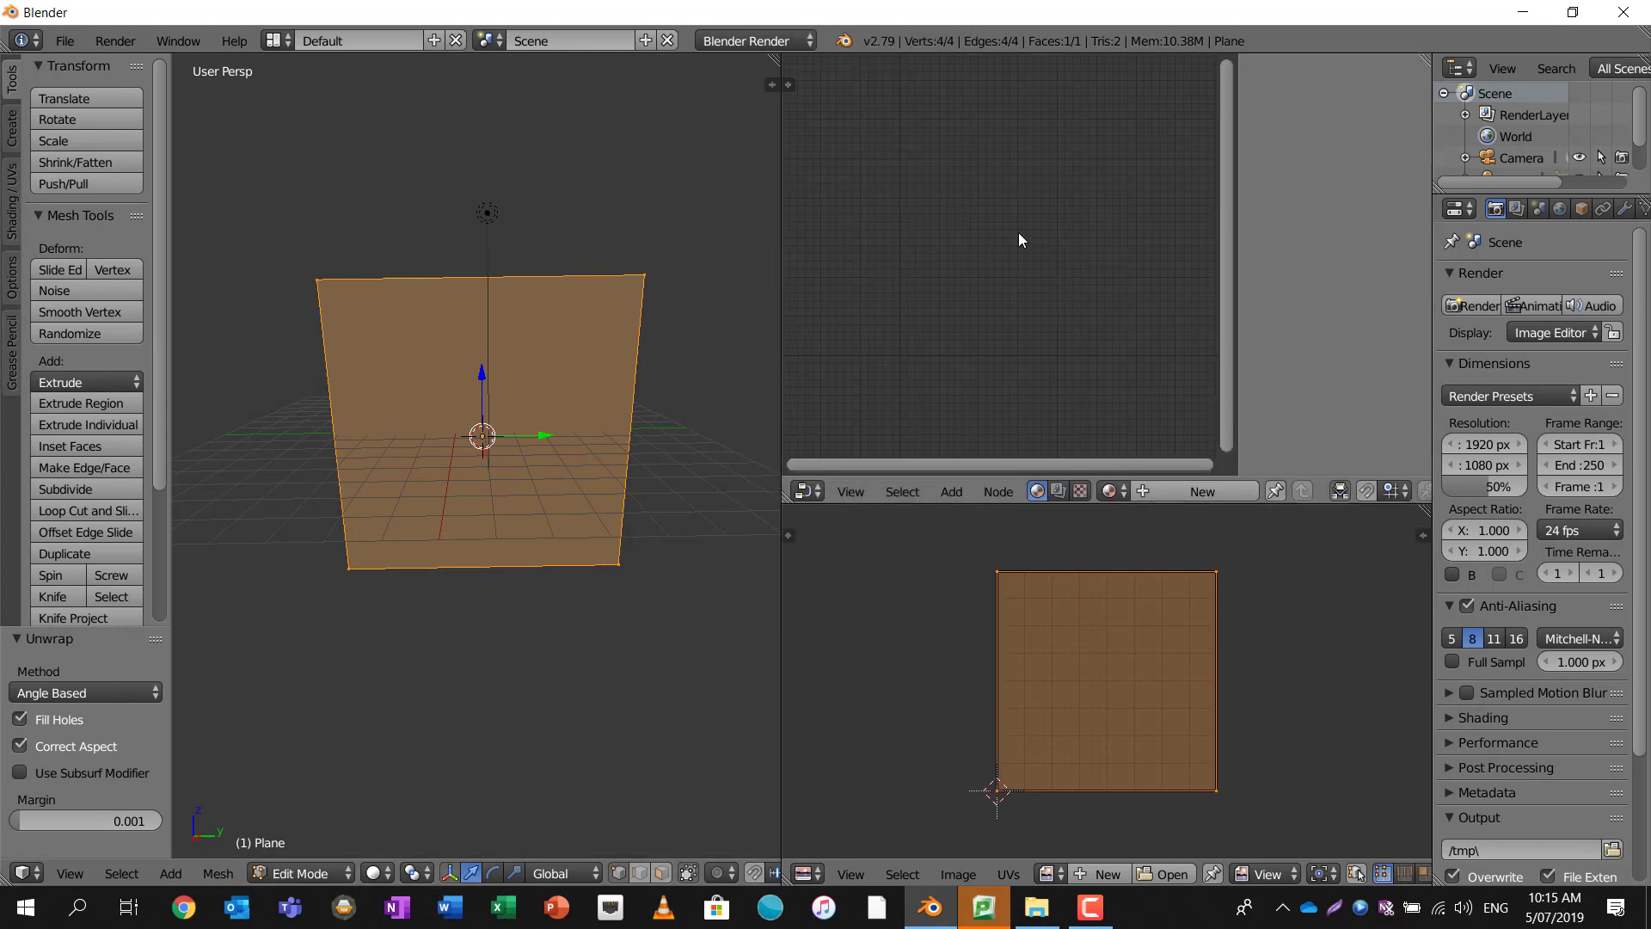
# - Switch the render engine to Cycles Render and start Screencast Keys from the N panel
pyautogui.click(743, 40)
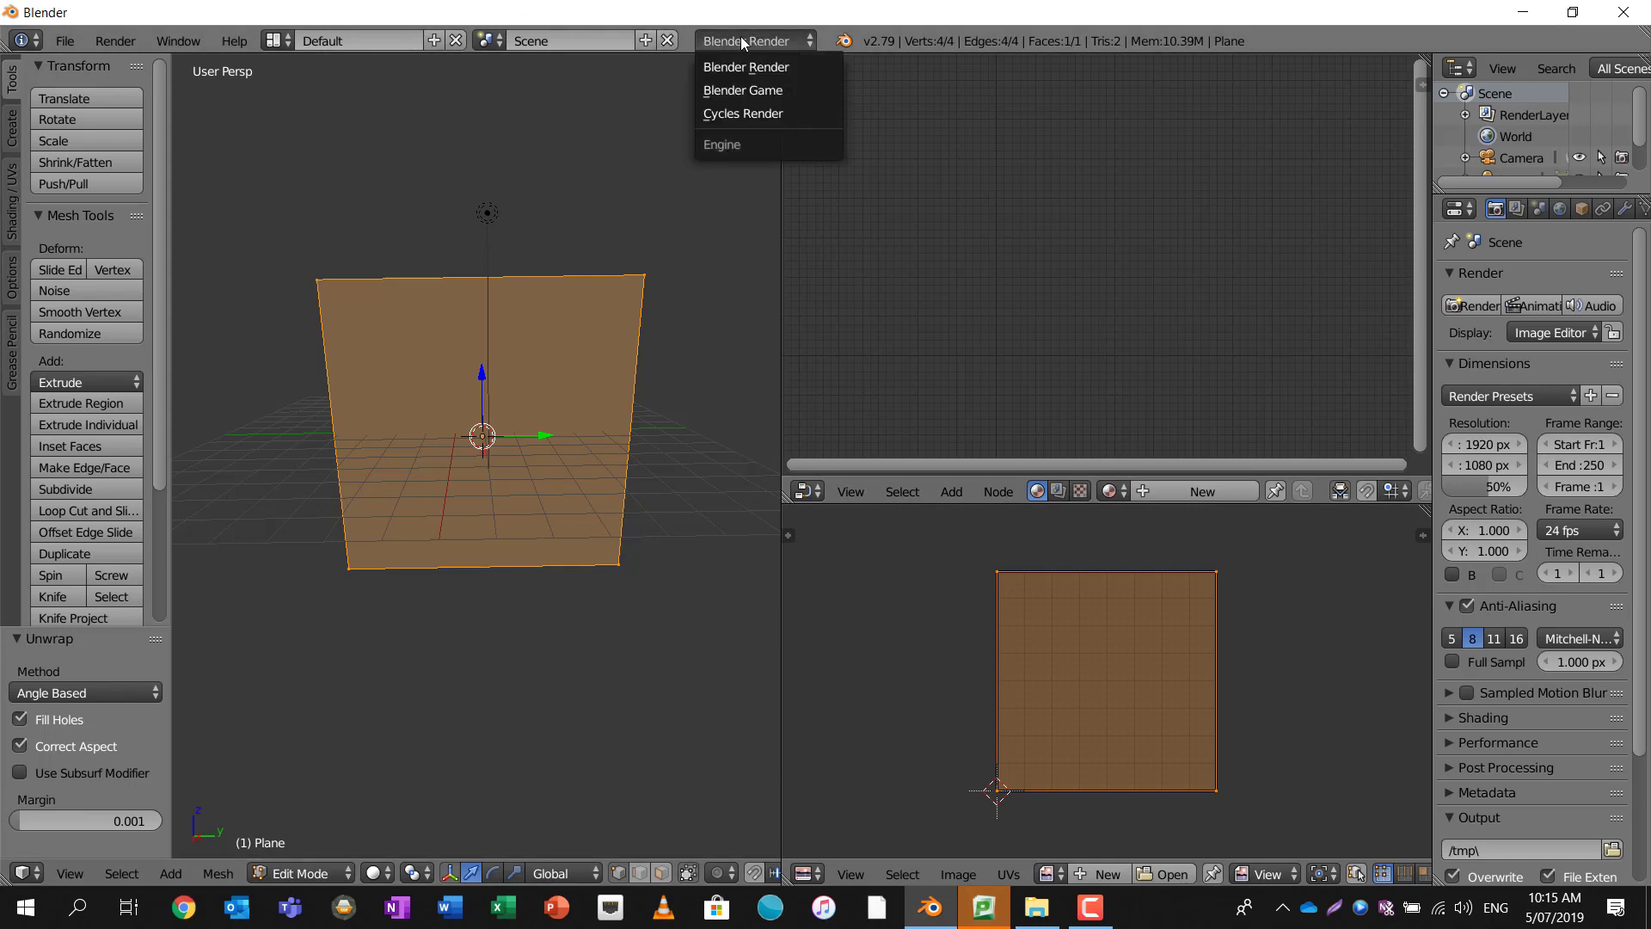
pyautogui.click(744, 115)
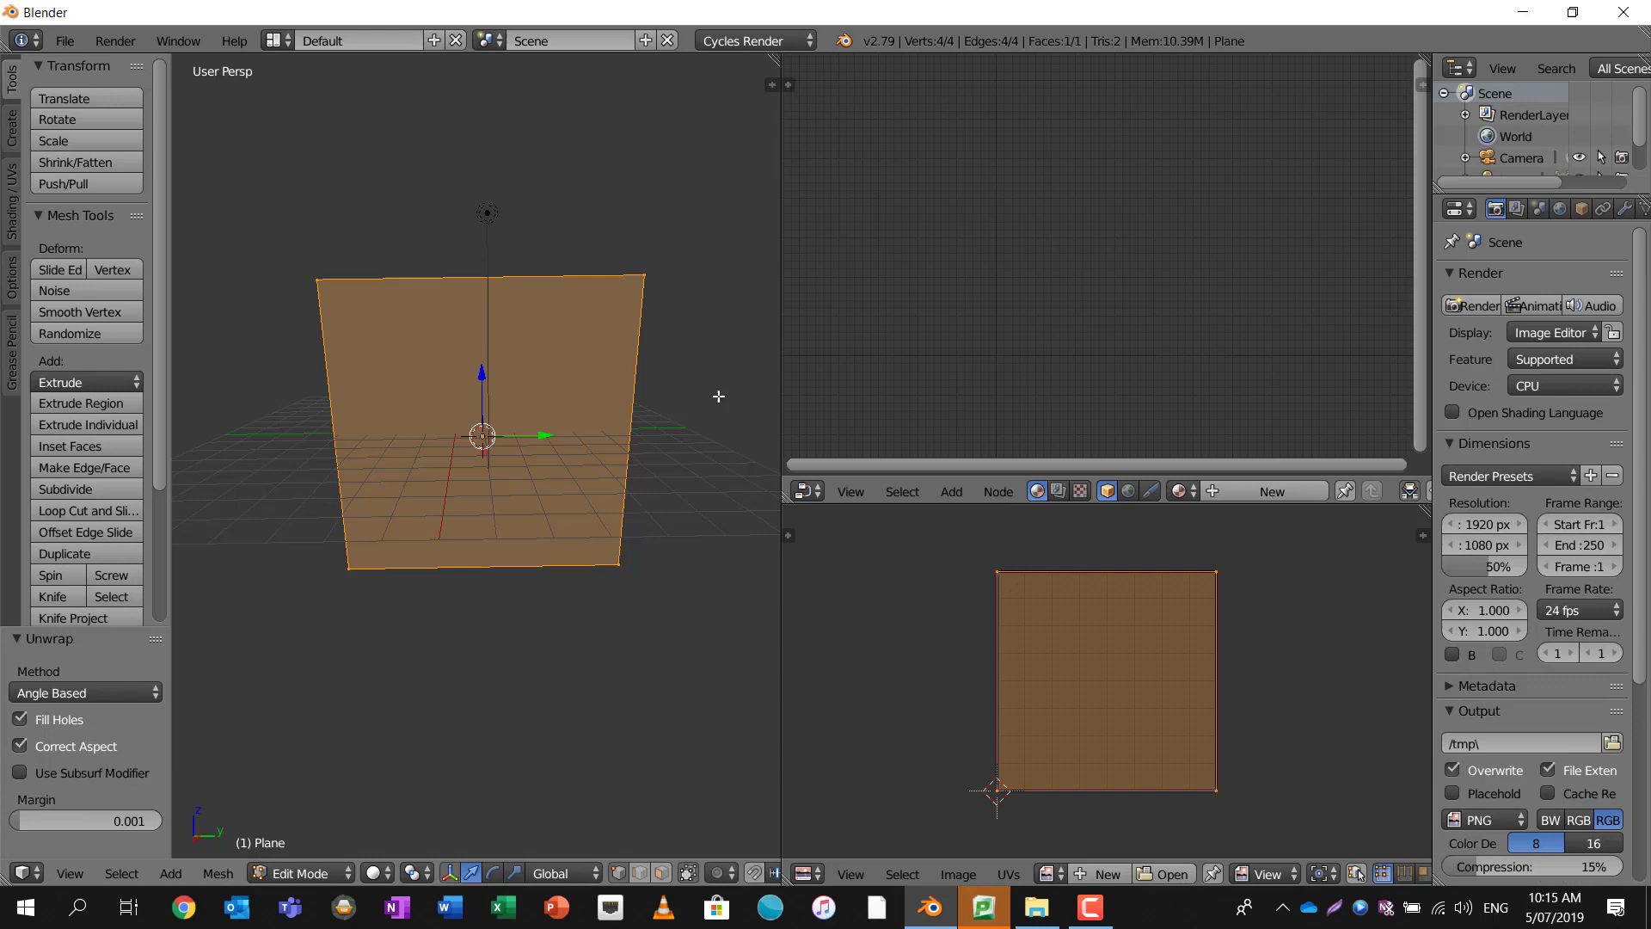
pyautogui.press('n')
pyautogui.scroll(-10, 720, 717)
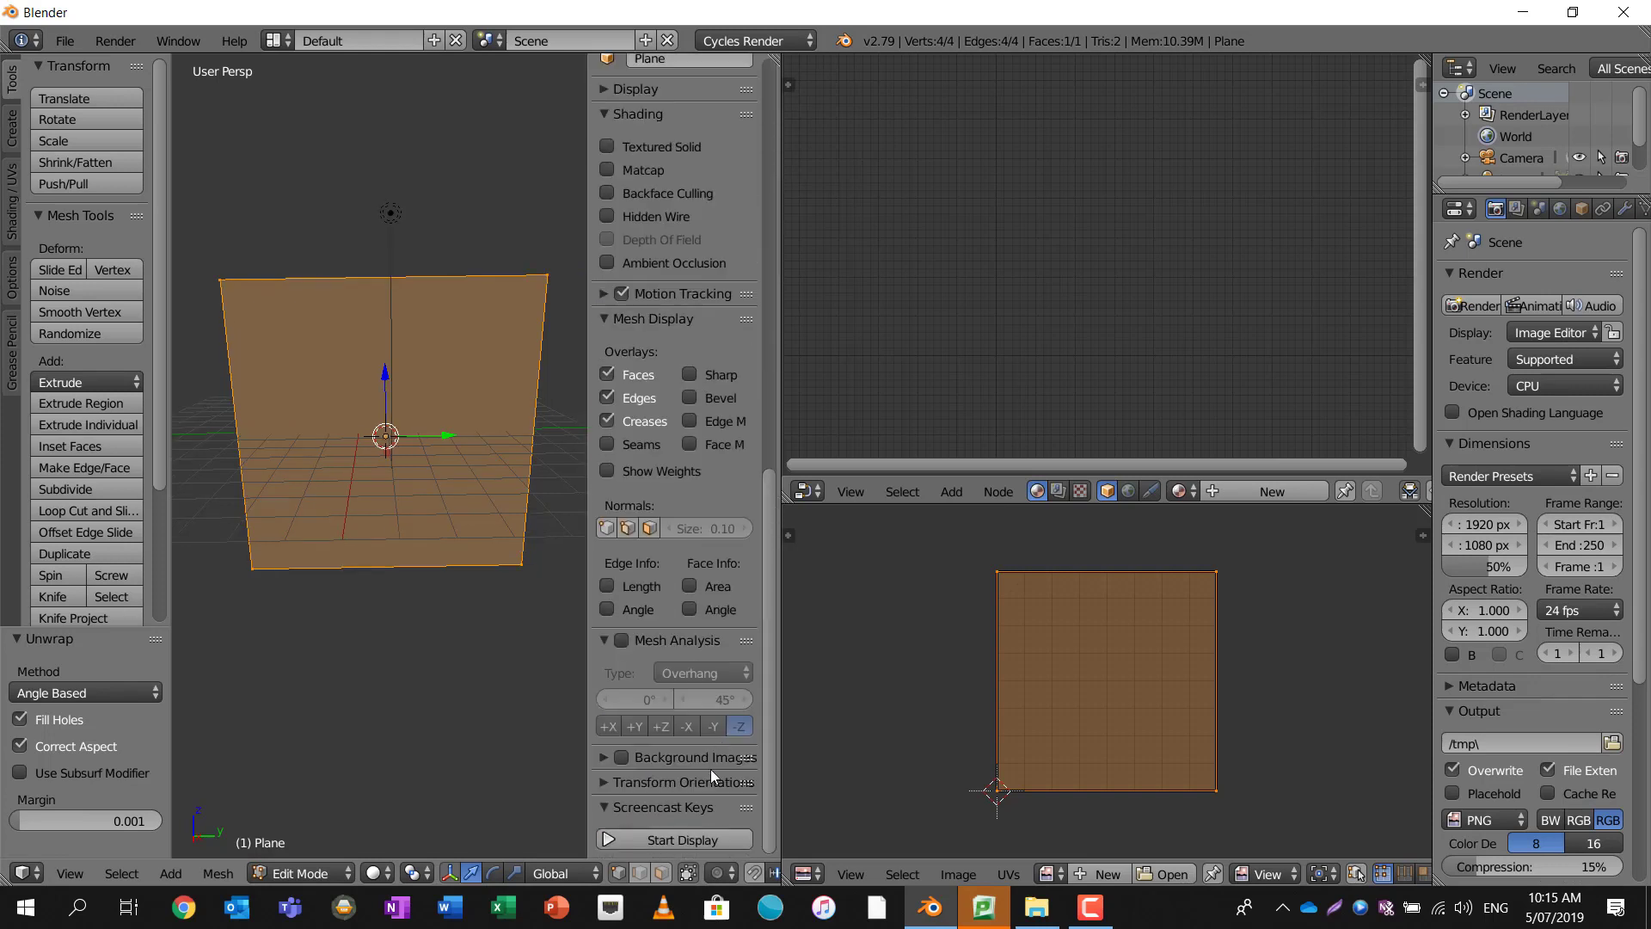
pyautogui.click(686, 834)
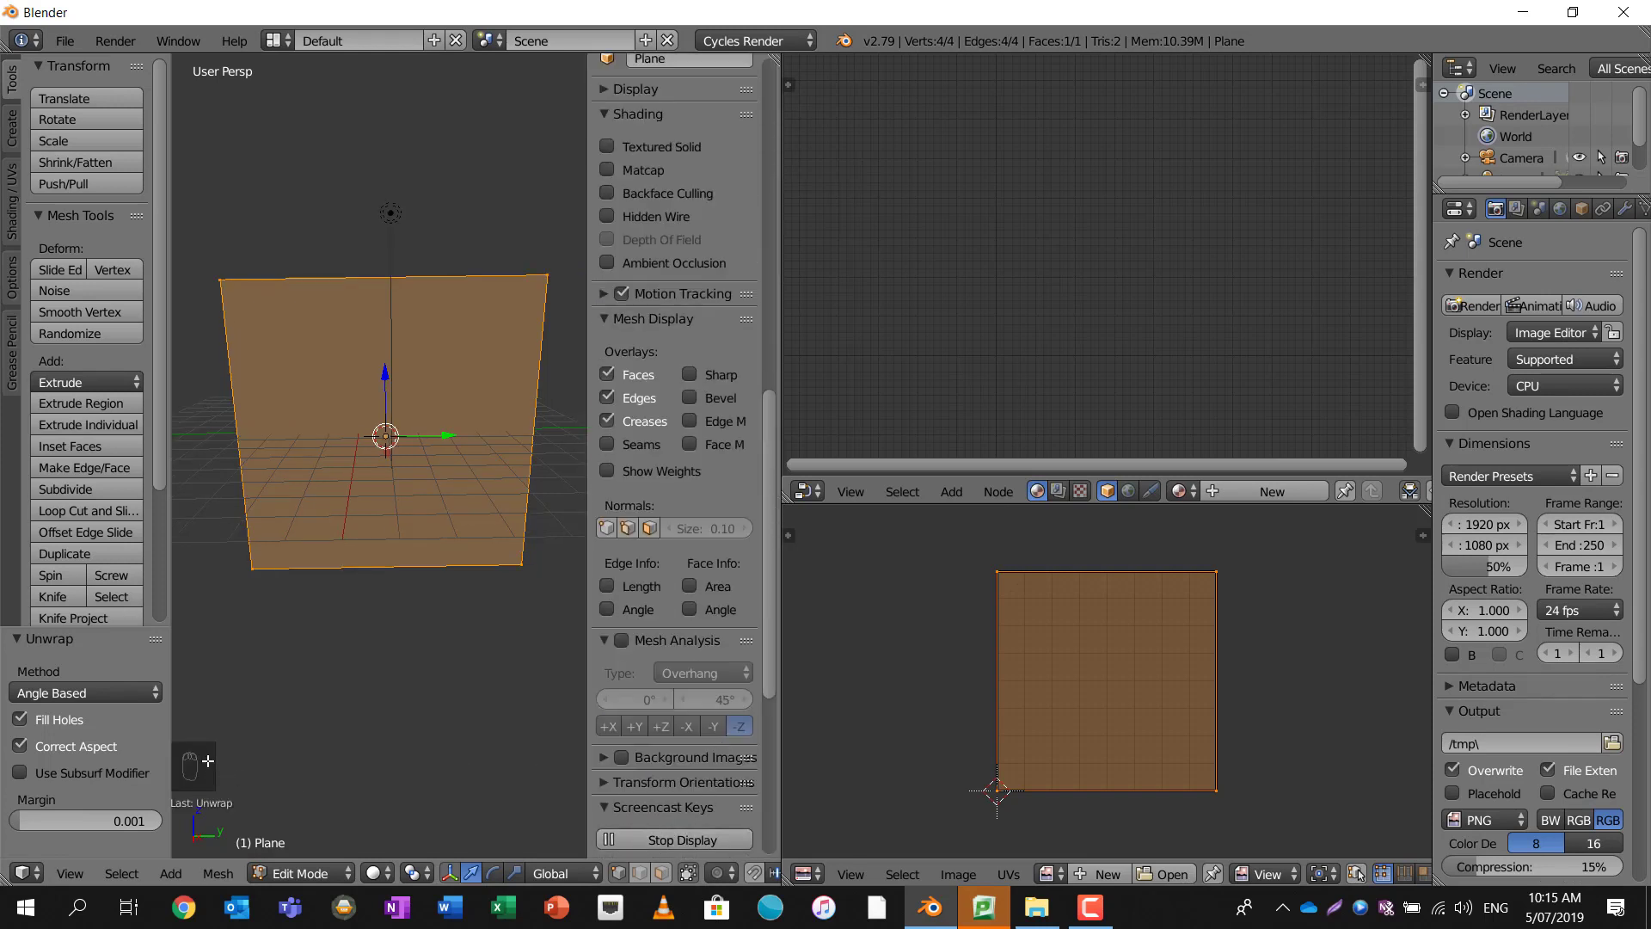
pyautogui.press('n')
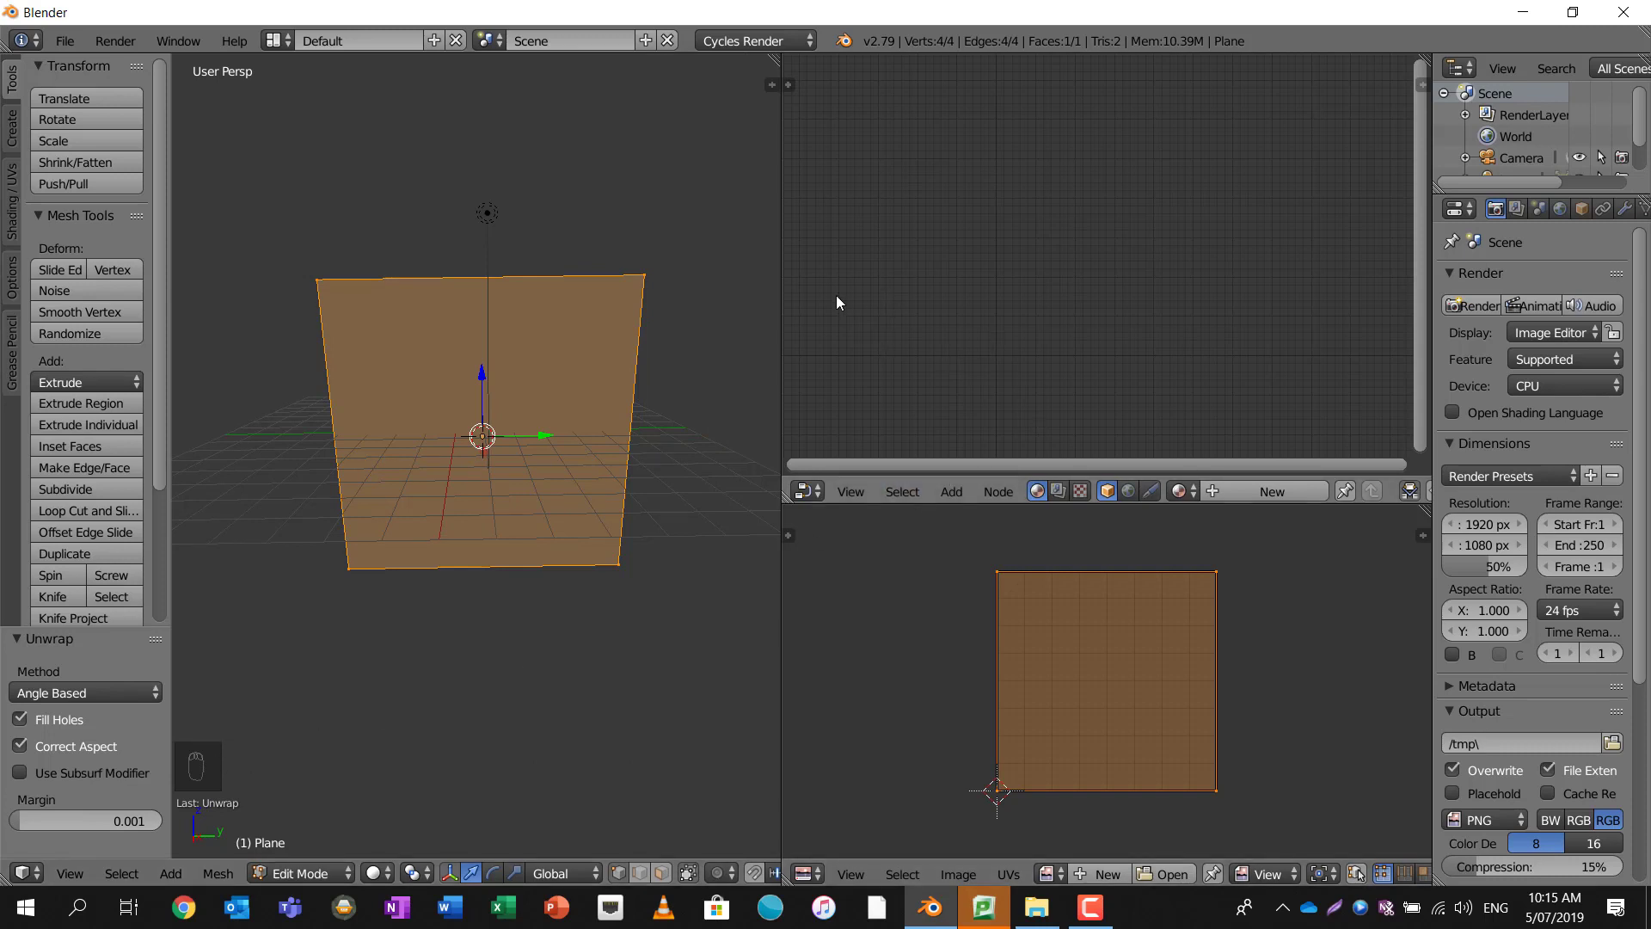
# - View the wall plane face-on in a right orthographic view with Numpad 5 and 3
pyautogui.moveTo(706, 353)
pyautogui.mouseDown(button='middle')
pyautogui.moveTo(667, 317)
pyautogui.moveTo(693, 324)
pyautogui.mouseUp(button='middle')
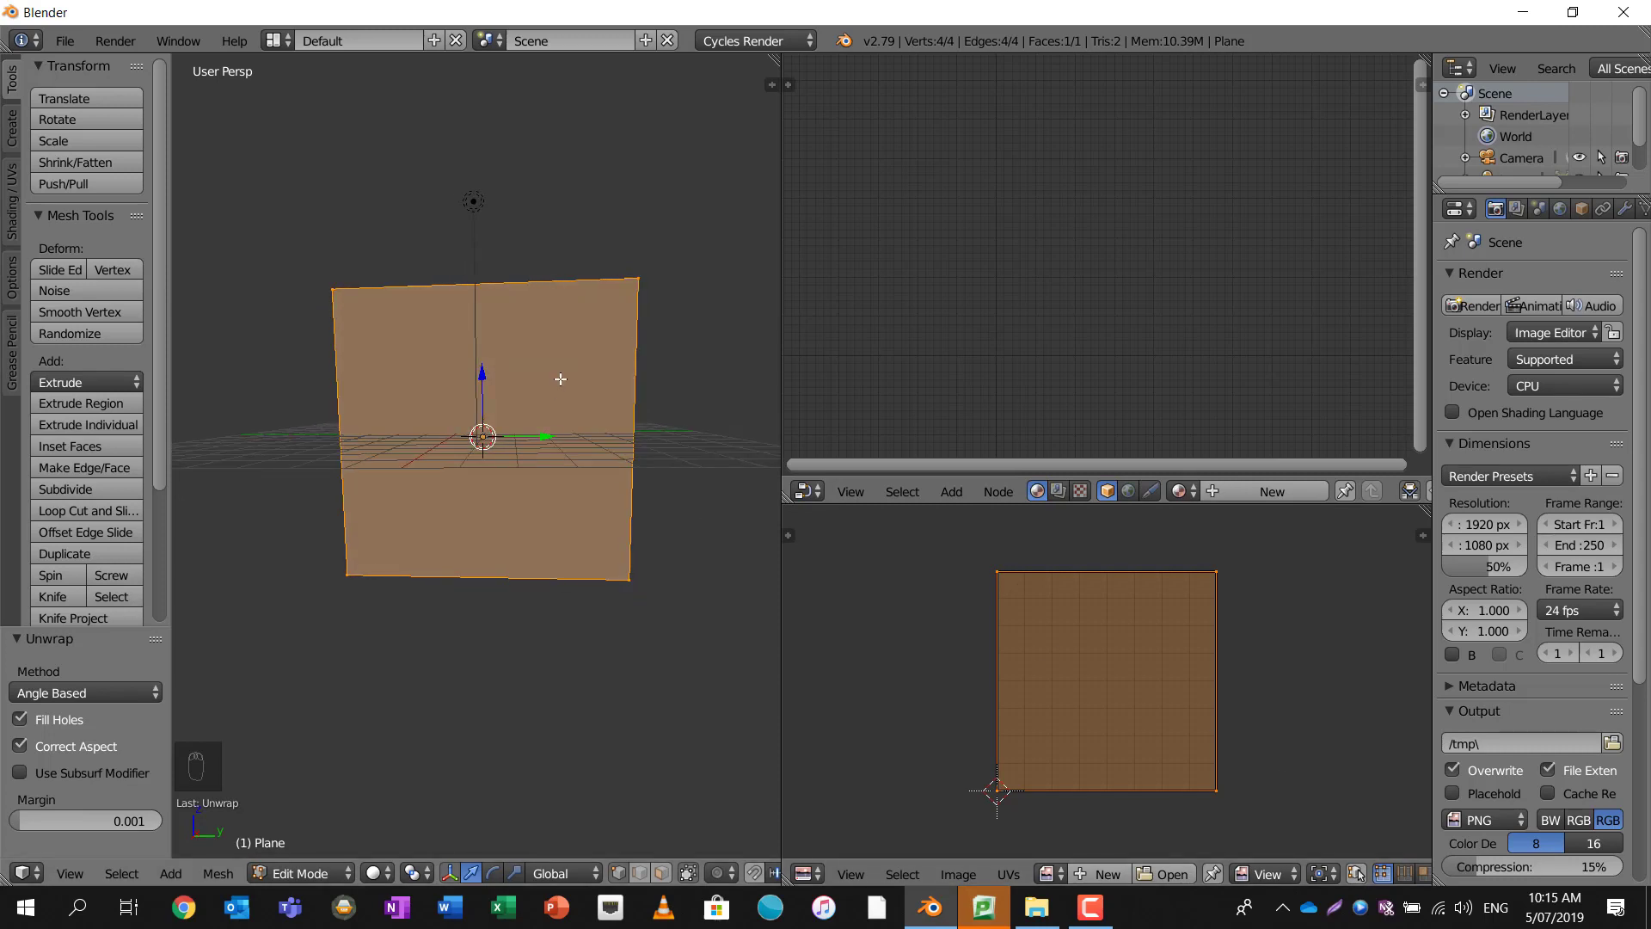
pyautogui.press('KP_5')
pyautogui.press('KP_3')
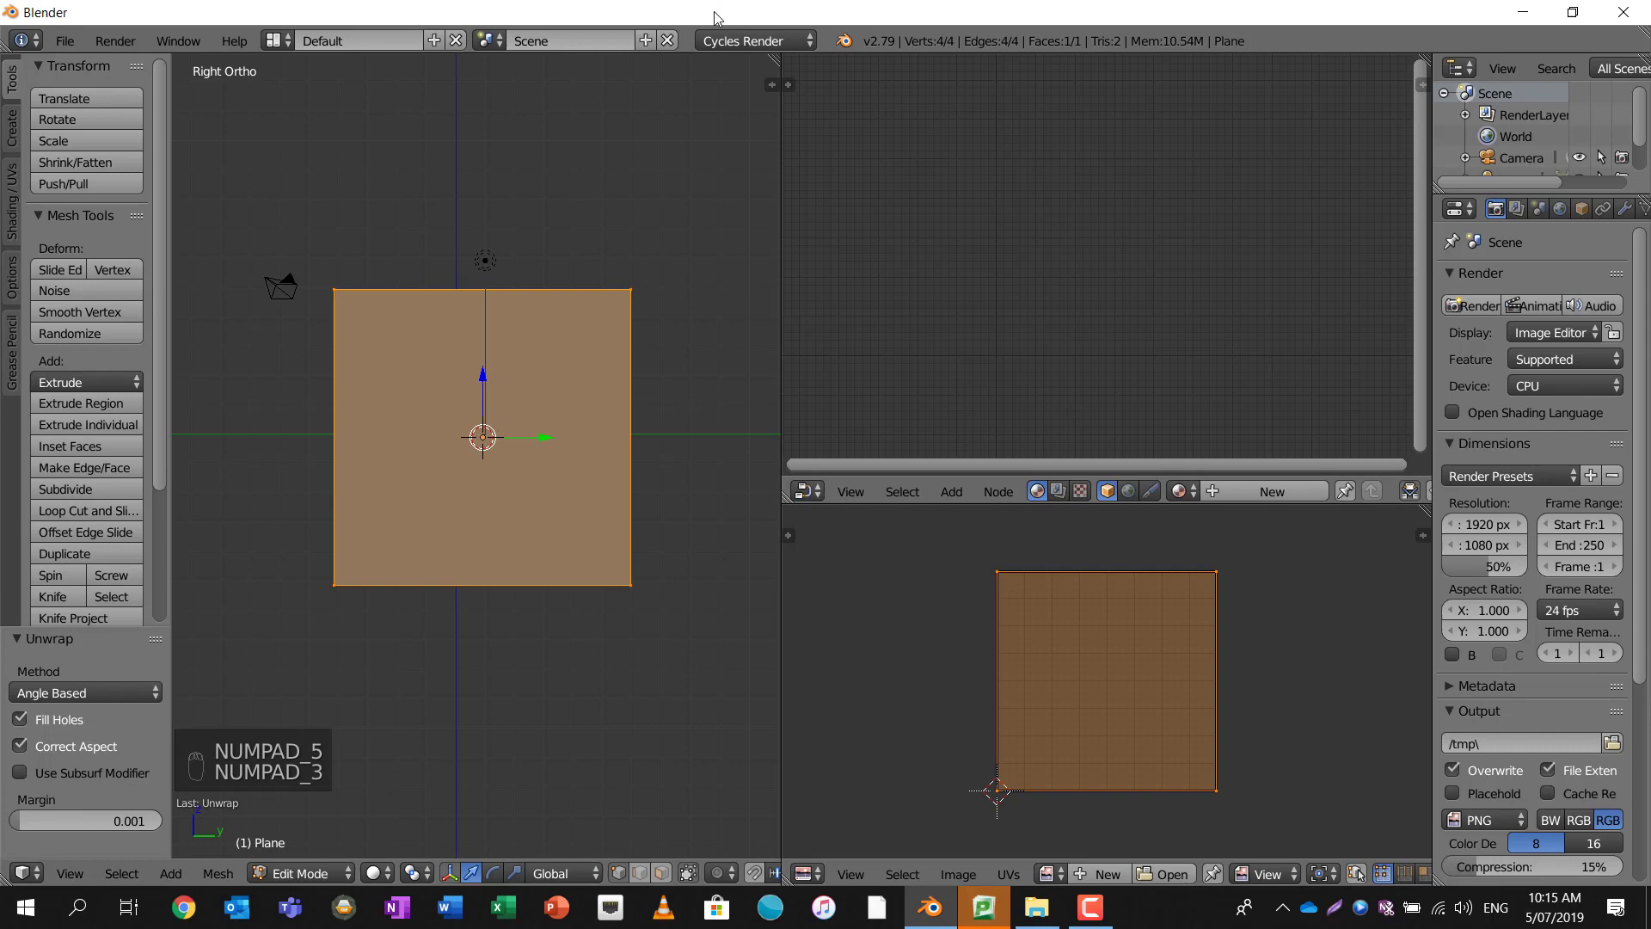
# - Create a new material, replace Diffuse BSDF with a Principled BSDF wired to Surface
pyautogui.click(1219, 488)
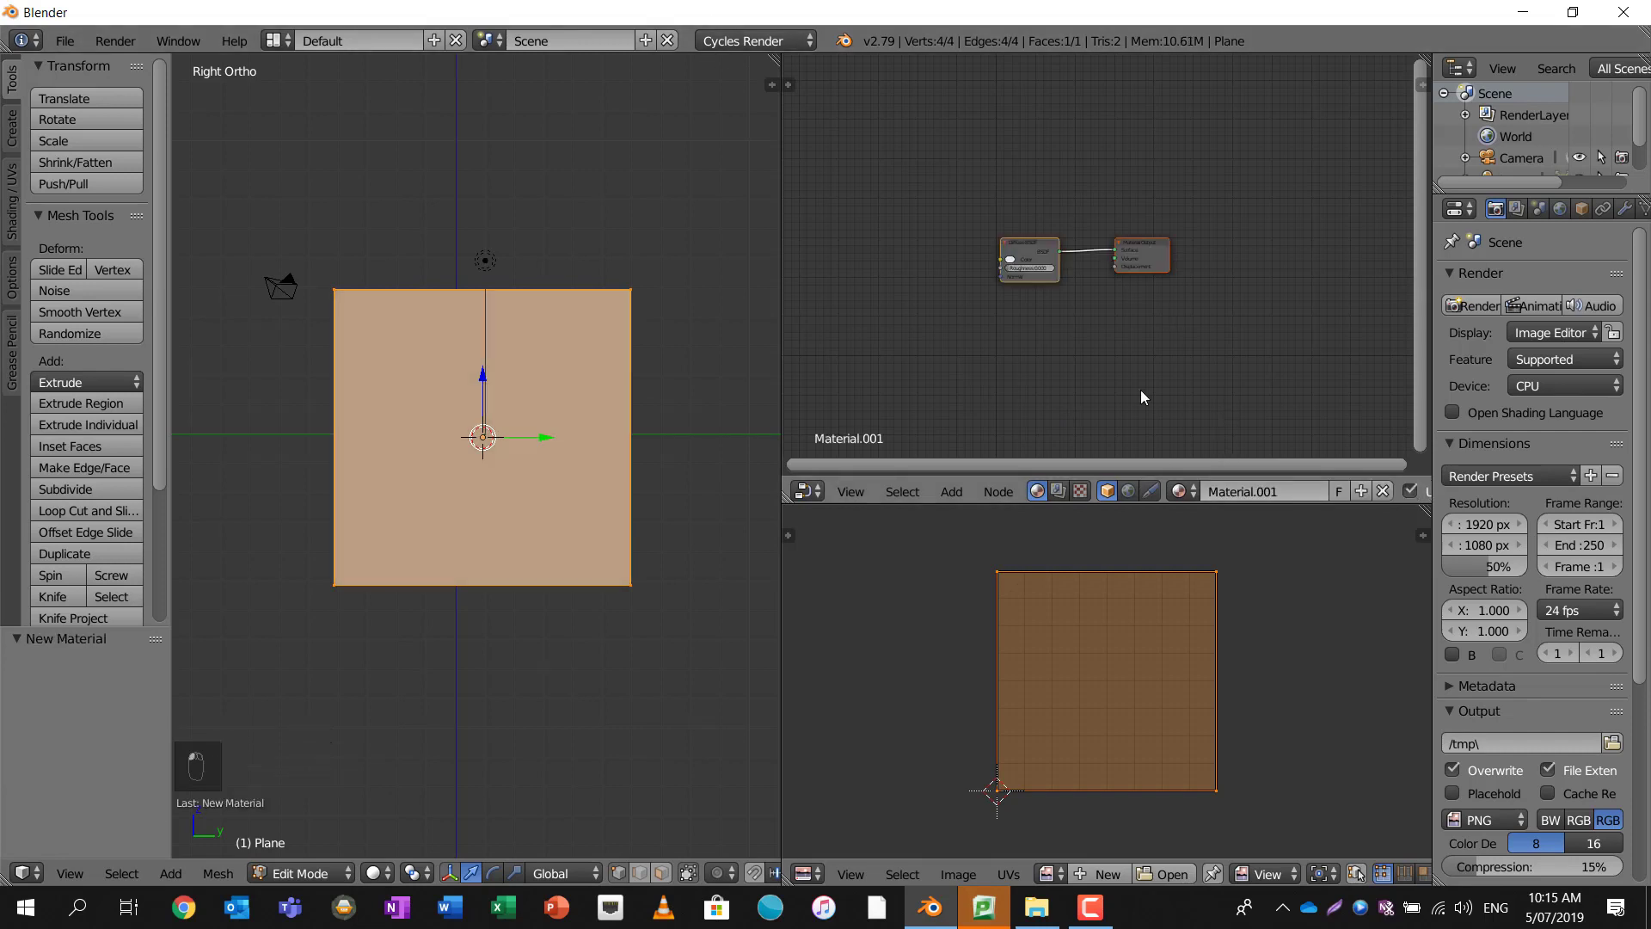
pyautogui.scroll(4, 1082, 232)
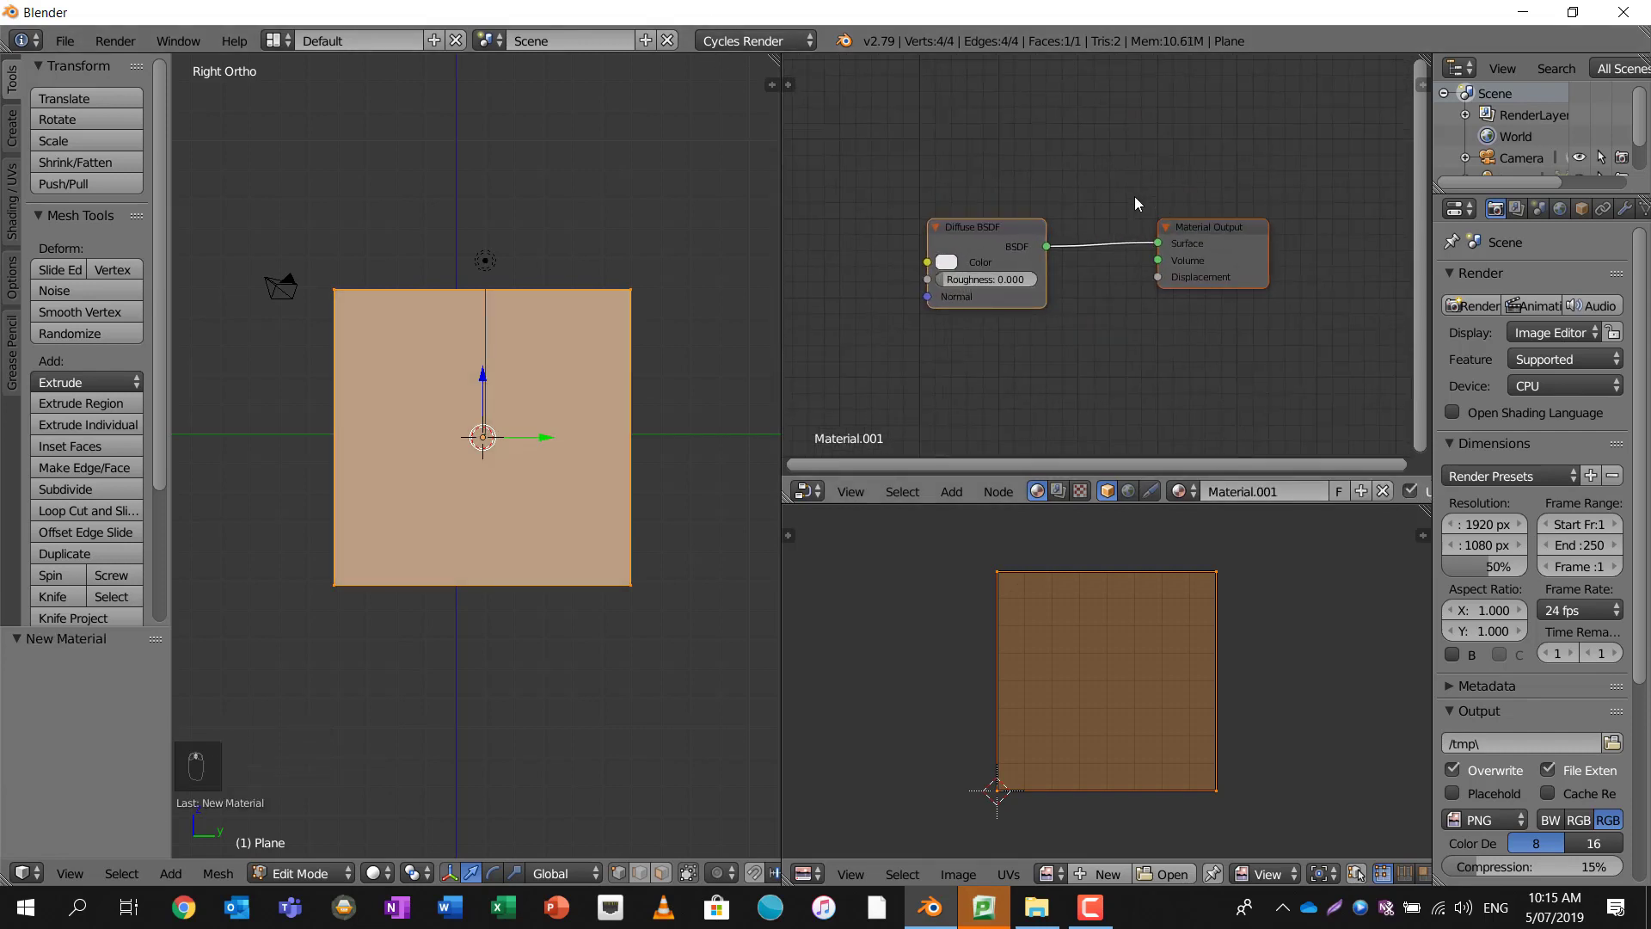
pyautogui.press('x')
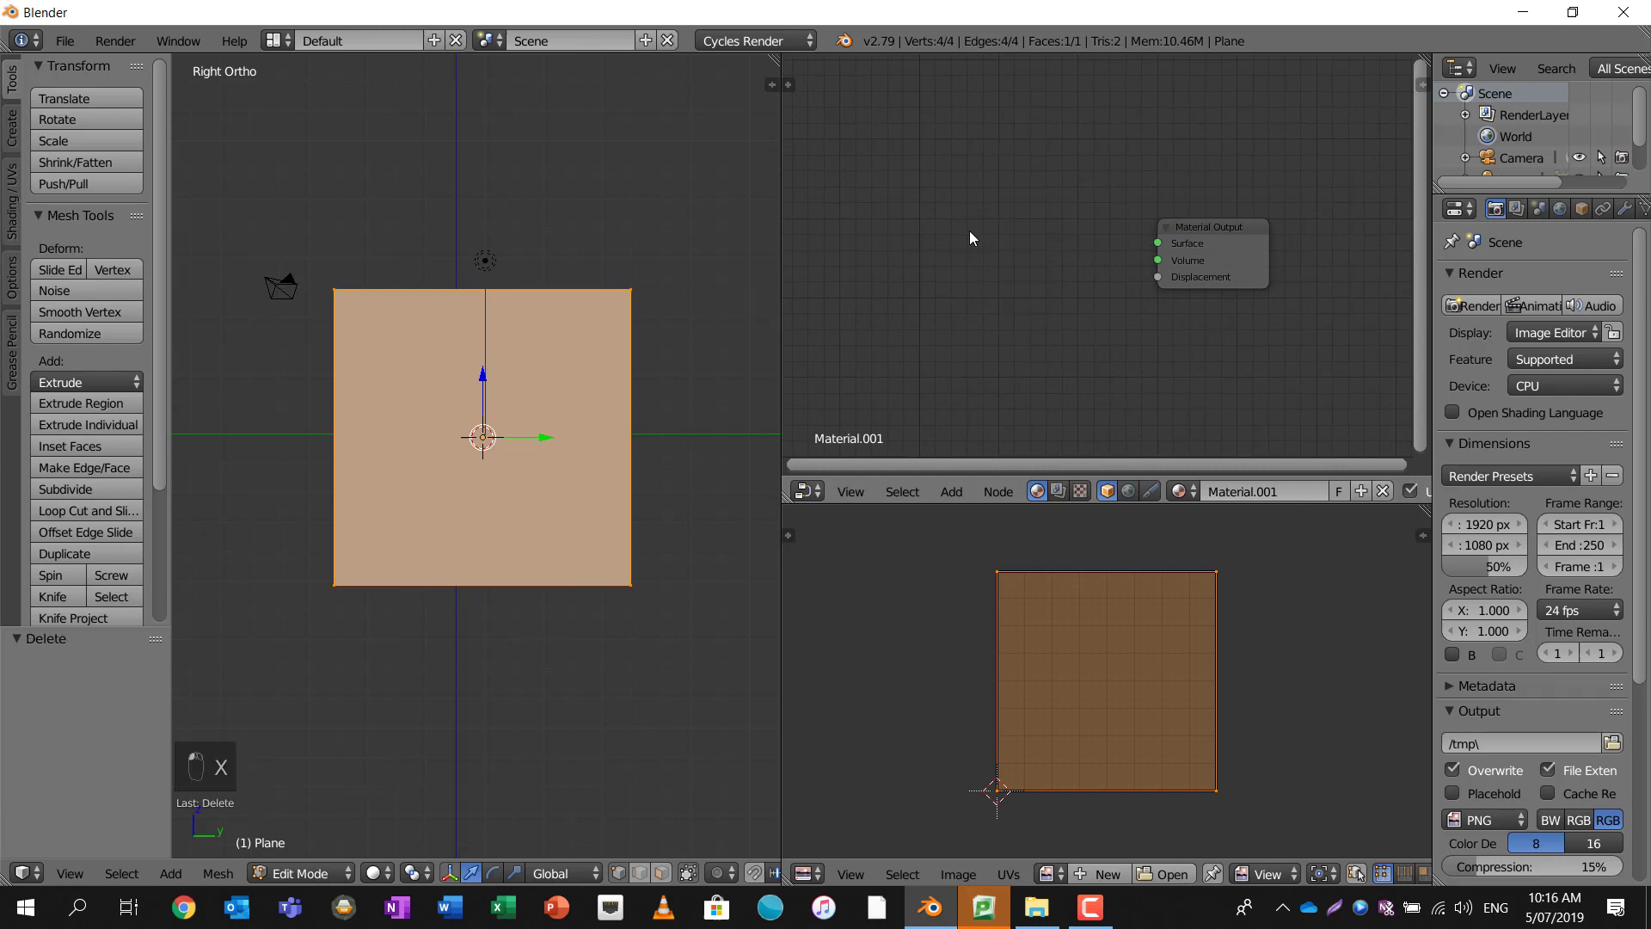
pyautogui.hotkey('shift', 'a')
pyautogui.click(937, 234)
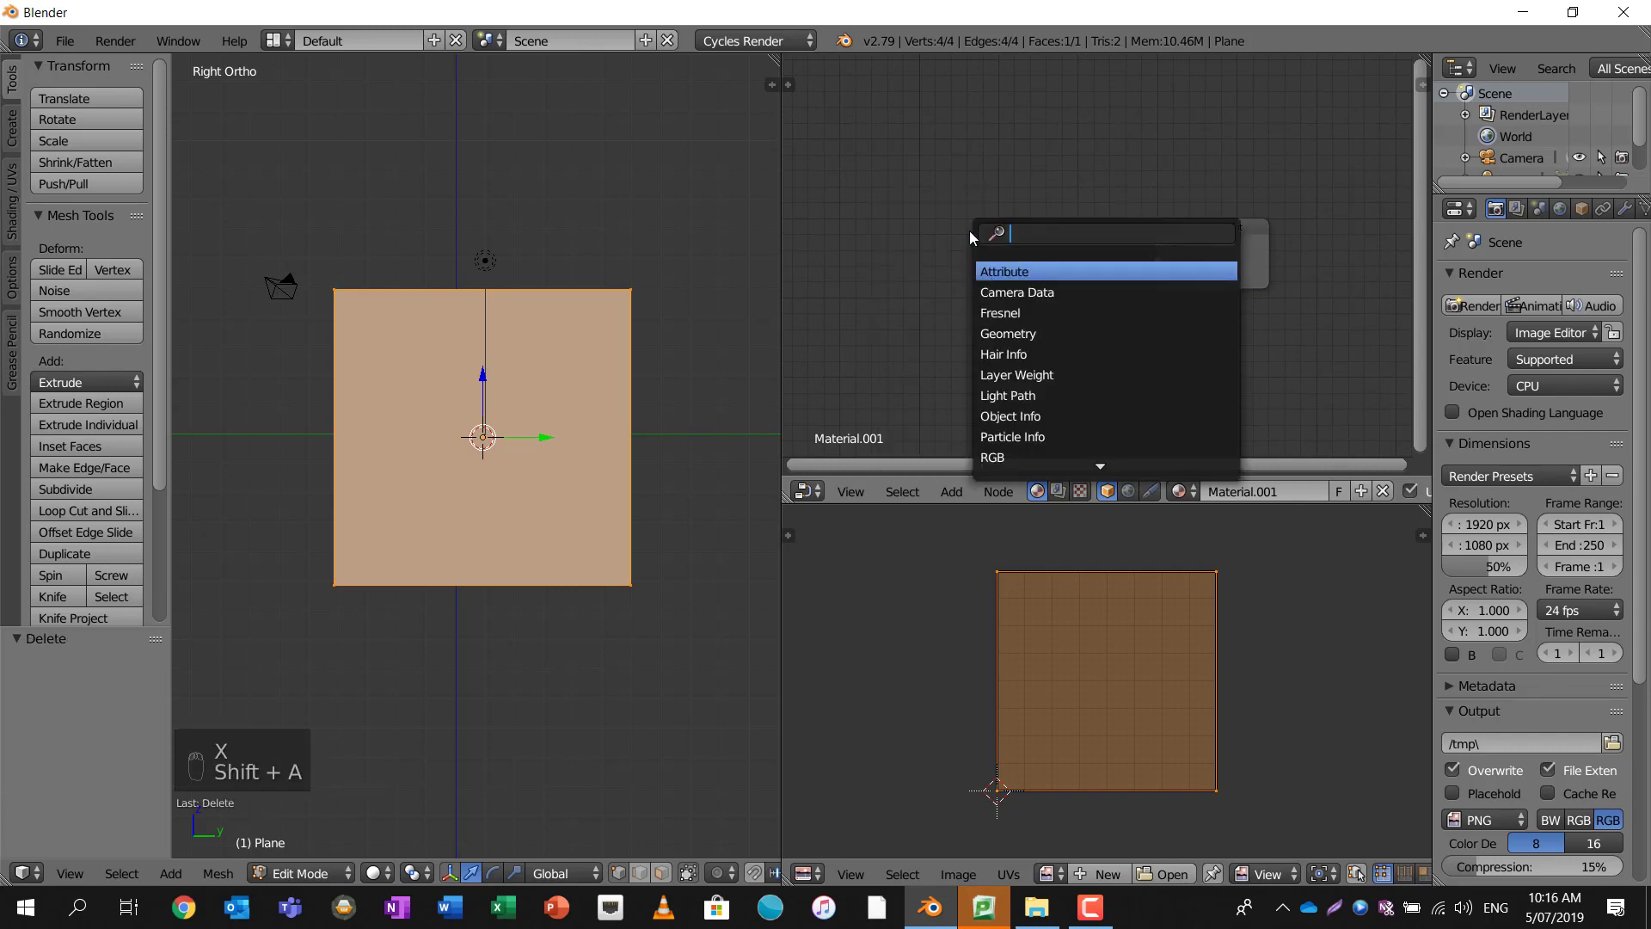
pyautogui.write('prin')
pyautogui.press('Return')
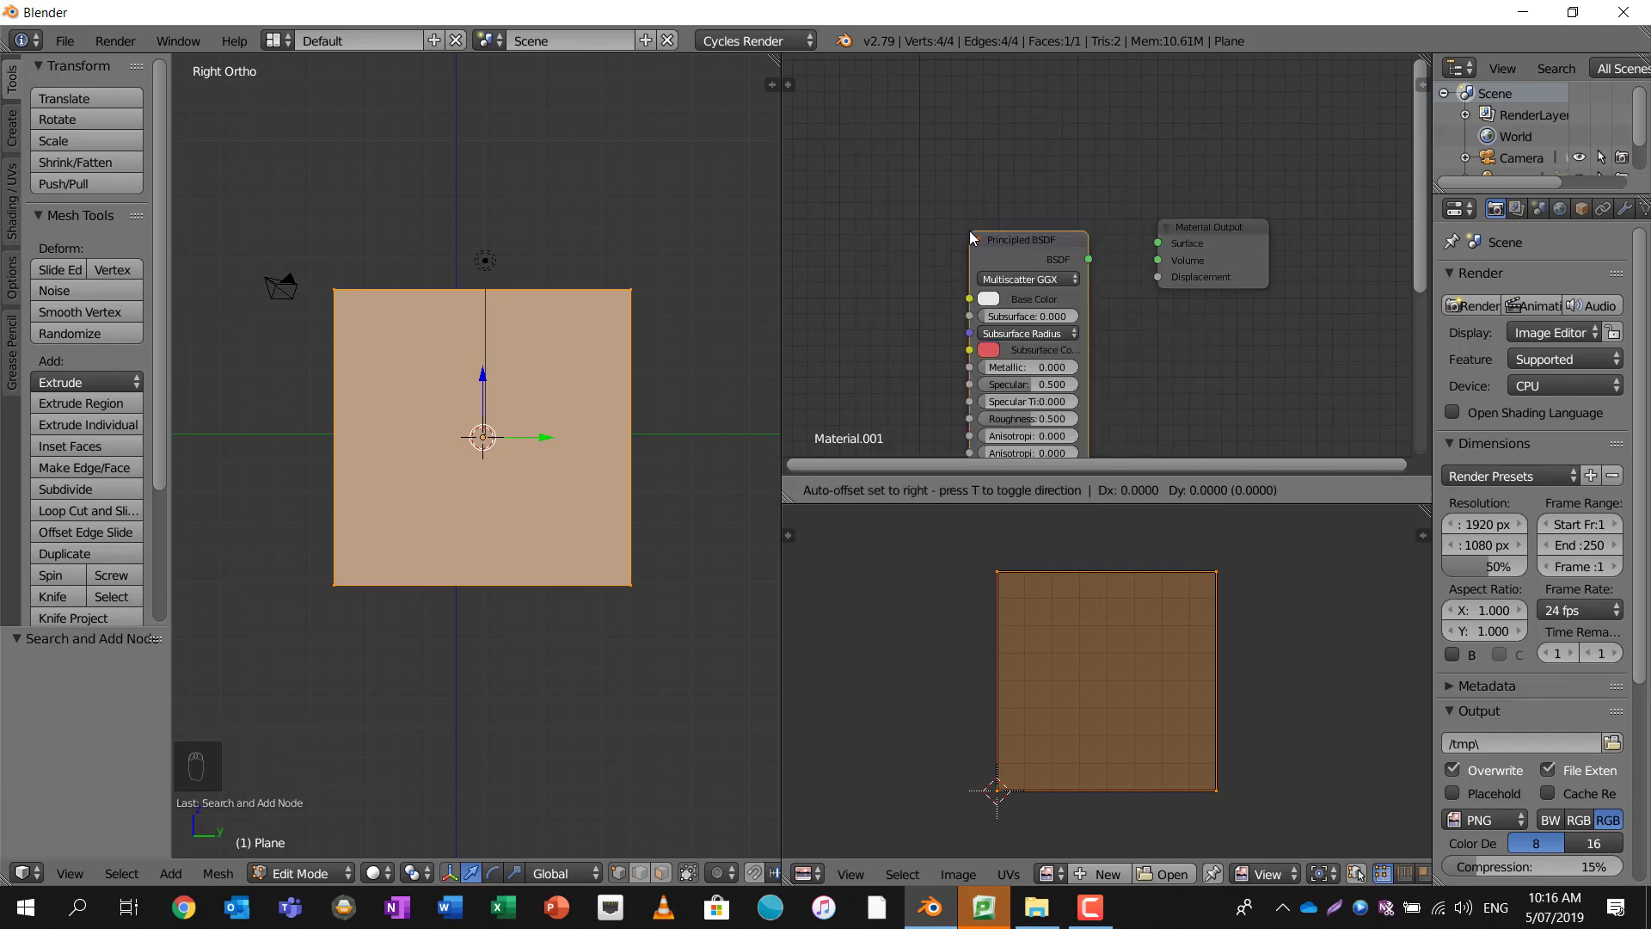
pyautogui.click(961, 215)
pyautogui.moveTo(1081, 242); pyautogui.dragTo(1158, 243)
pyautogui.moveTo(1111, 255); pyautogui.dragTo(1249, 210, button='middle')
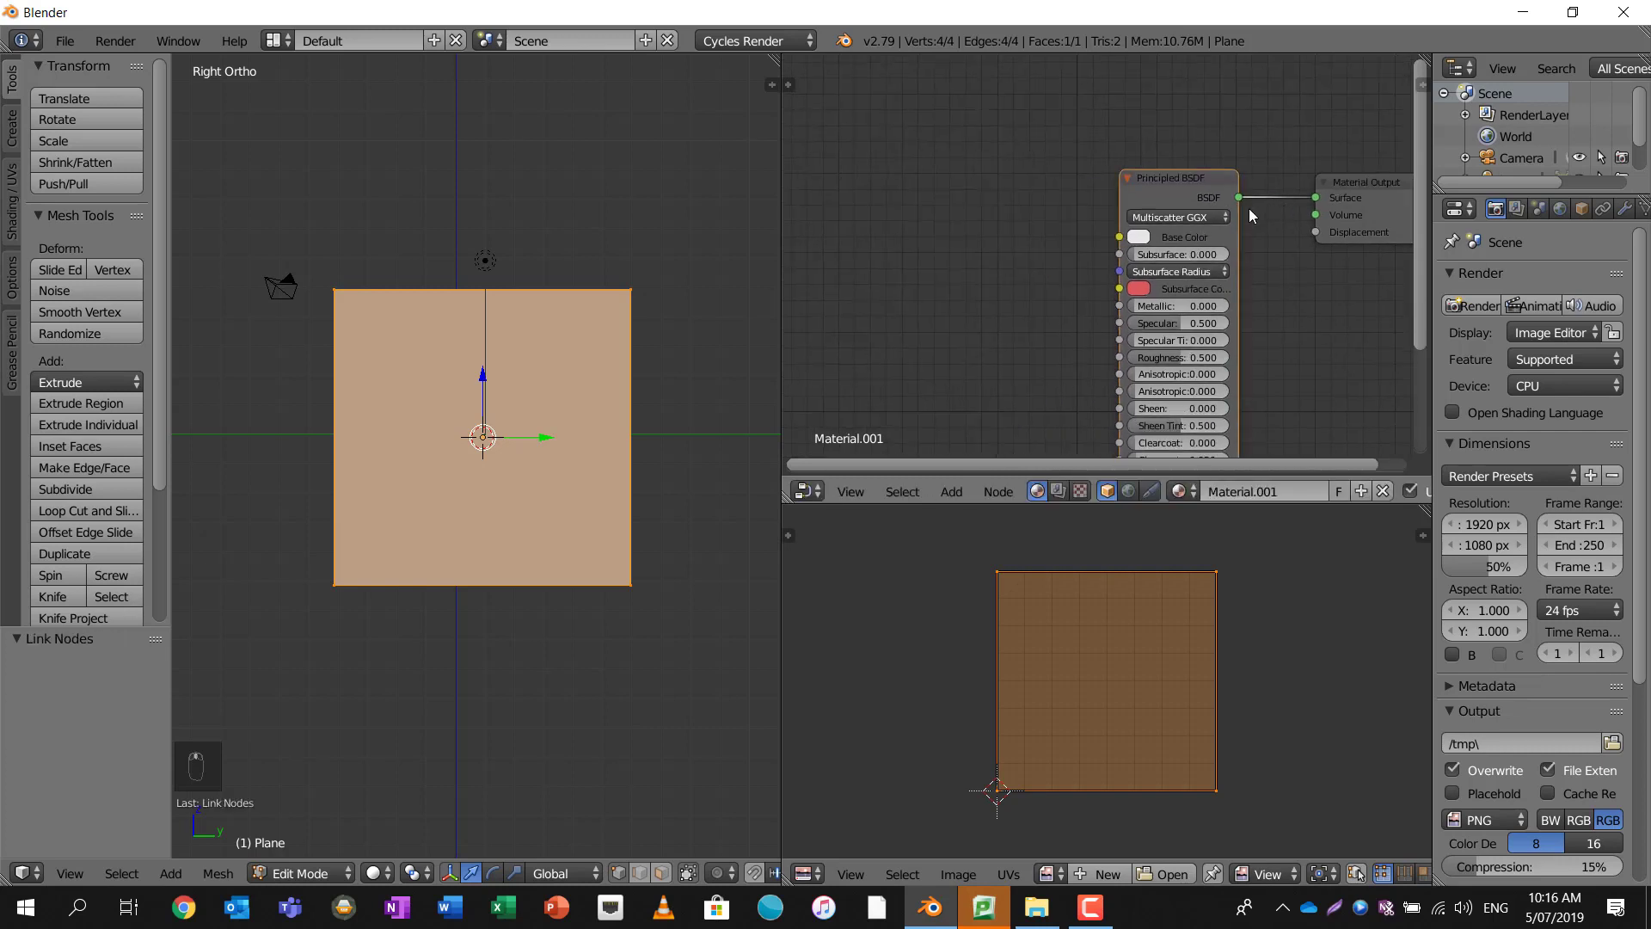
# - Add an Image Texture node feeding Base Color, then widen and reposition it
pyautogui.hotkey('shift', 'a')
pyautogui.click(941, 225)
pyautogui.write('image')
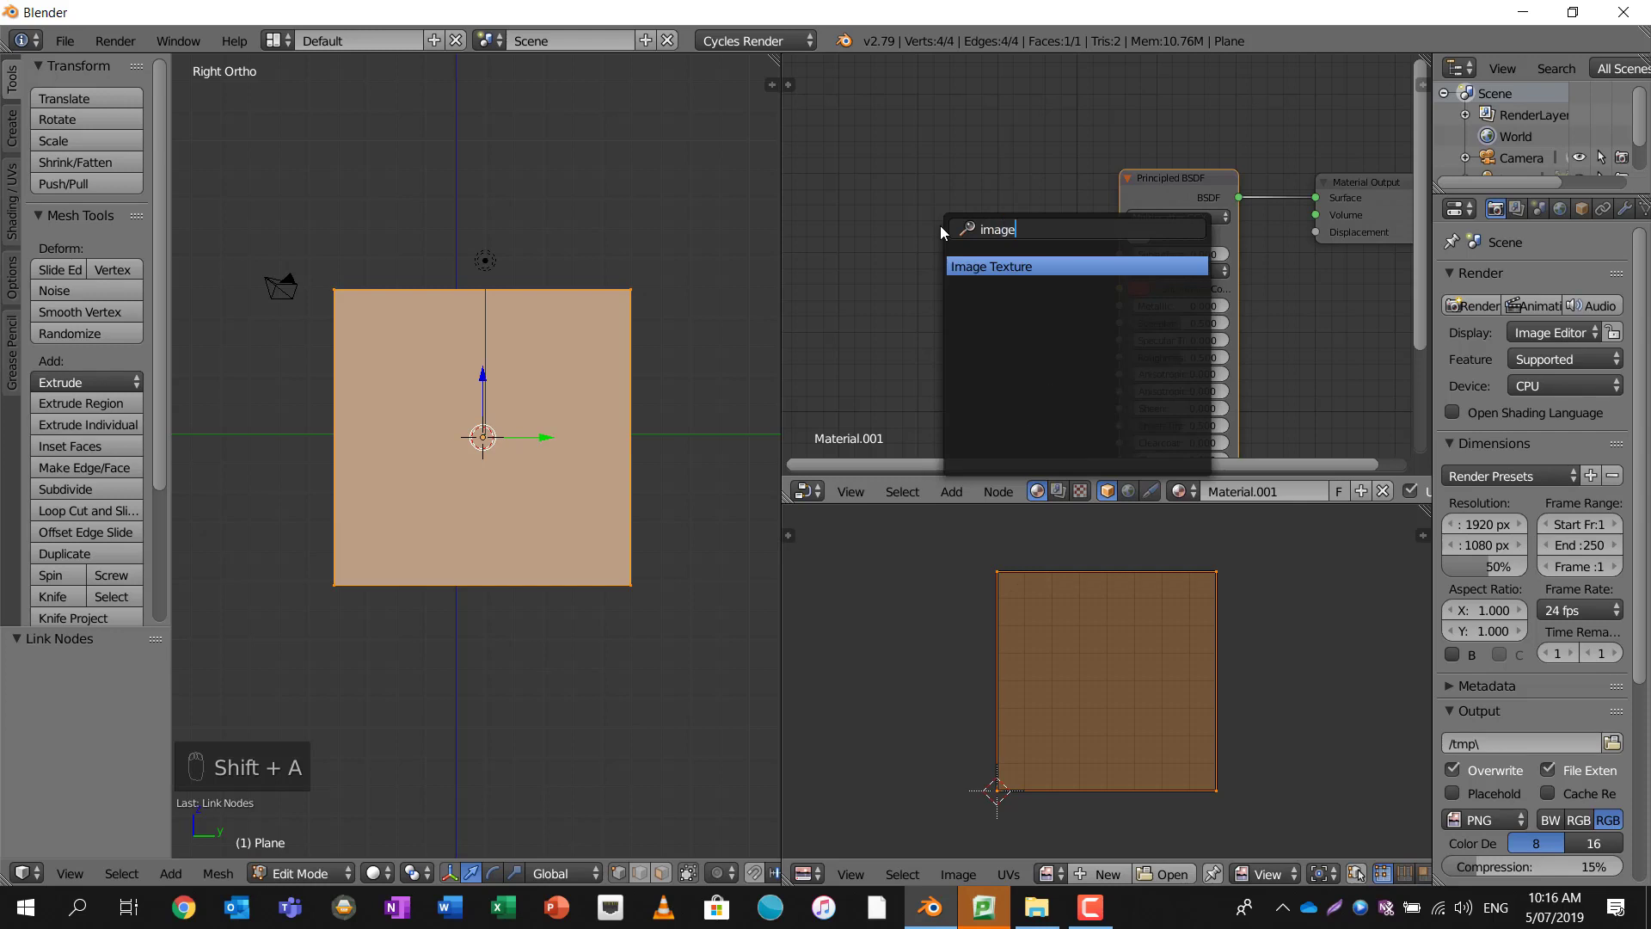
pyautogui.press('Return')
pyautogui.click(867, 172)
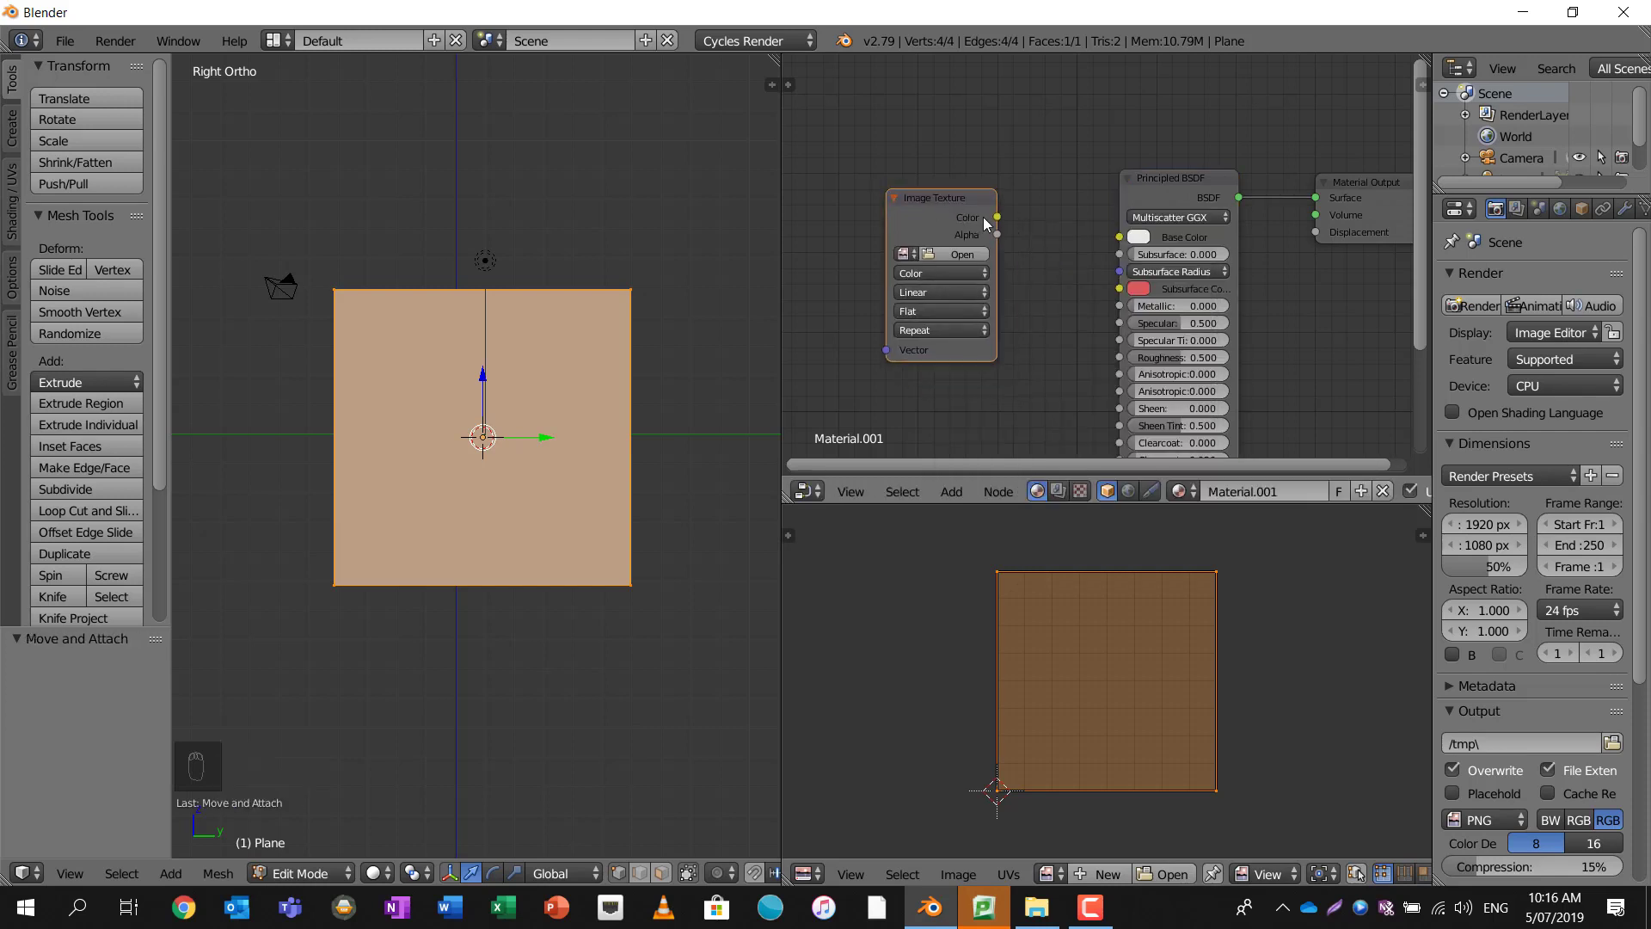
pyautogui.moveTo(996, 216); pyautogui.dragTo(1071, 260)
pyautogui.moveTo(1072, 259); pyautogui.dragTo(1200, 259, button='middle')
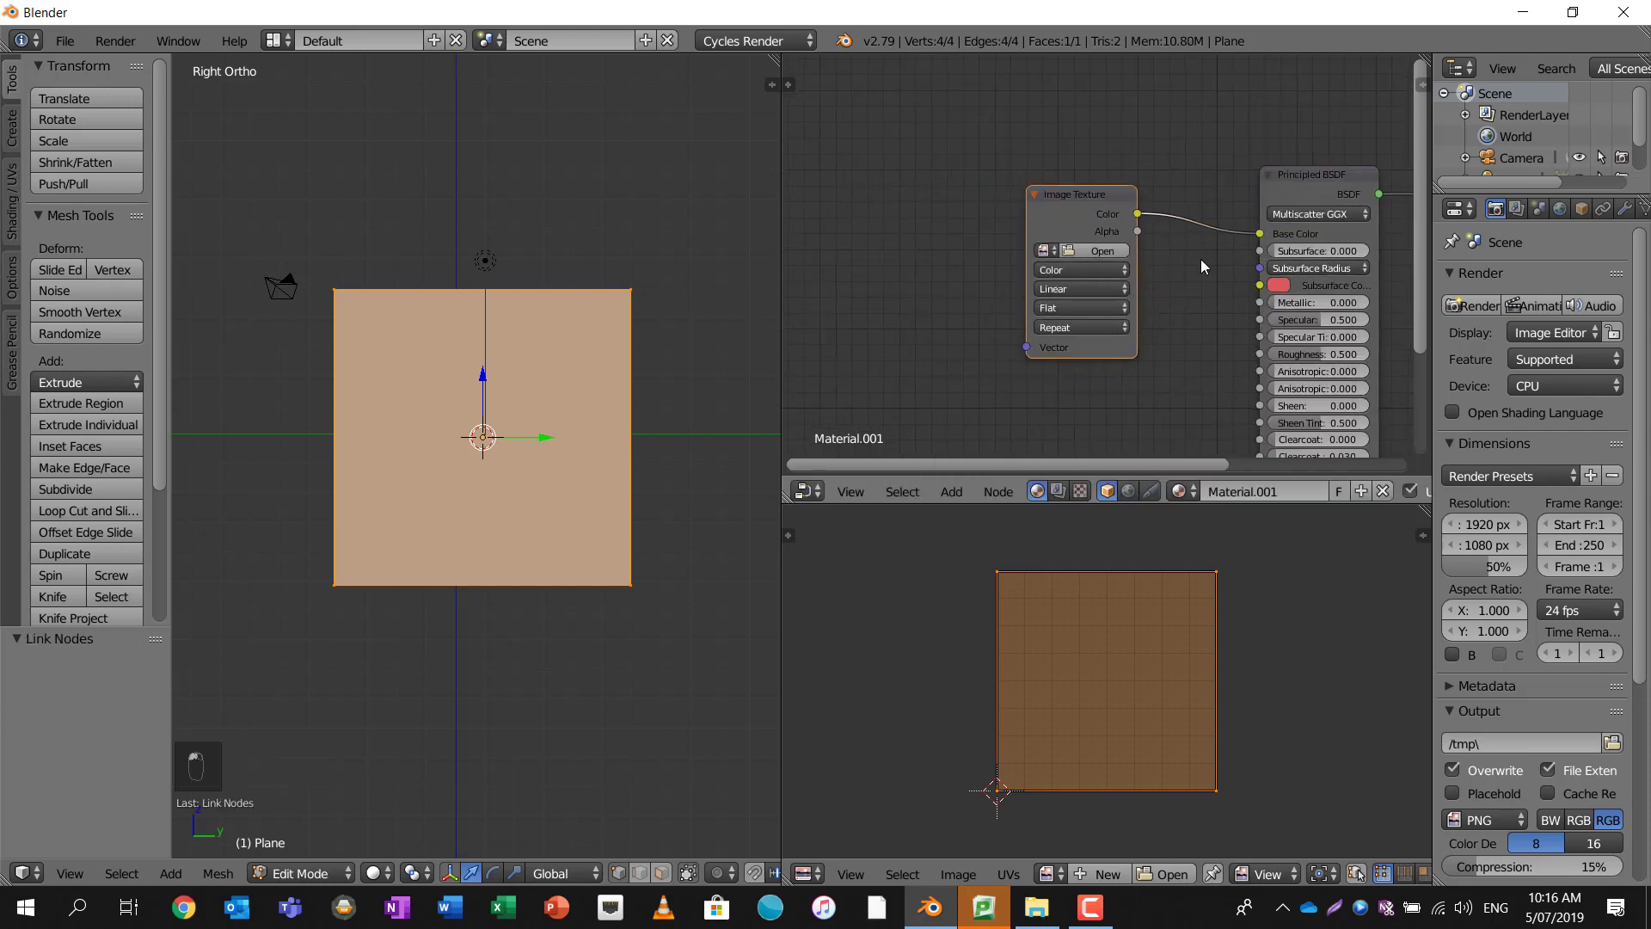
pyautogui.moveTo(1029, 230); pyautogui.dragTo(719, 221)
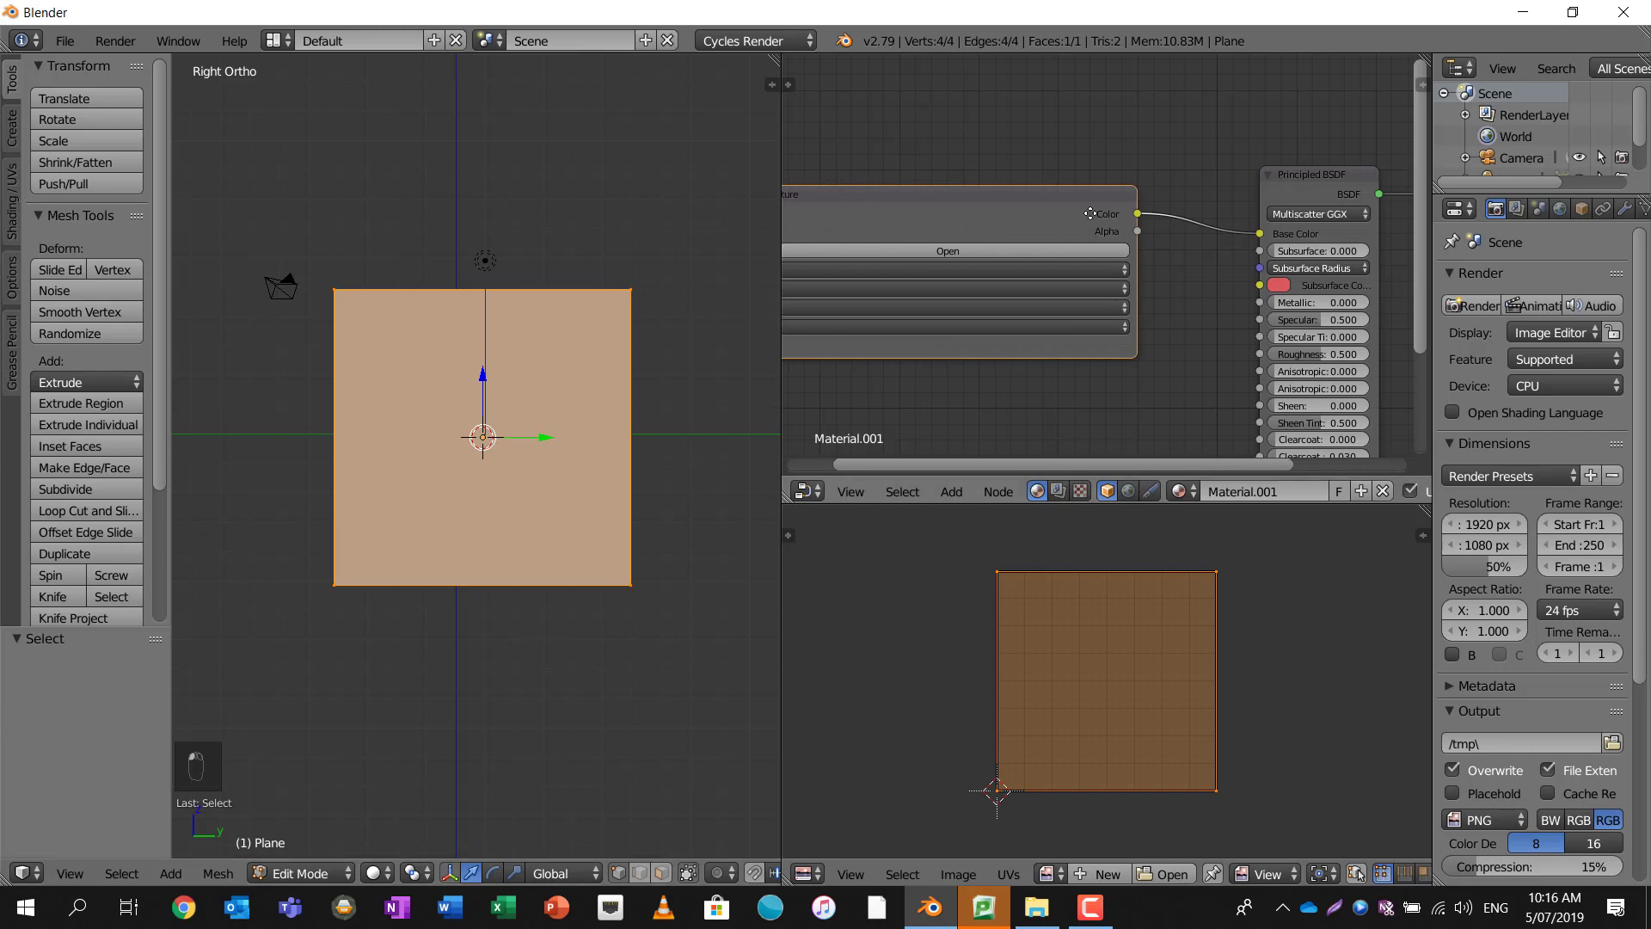
pyautogui.moveTo(998, 226); pyautogui.dragTo(1126, 158, button='middle')
pyautogui.press('g')
pyautogui.click(951, 162)
pyautogui.scroll(-2, 1169, 187)
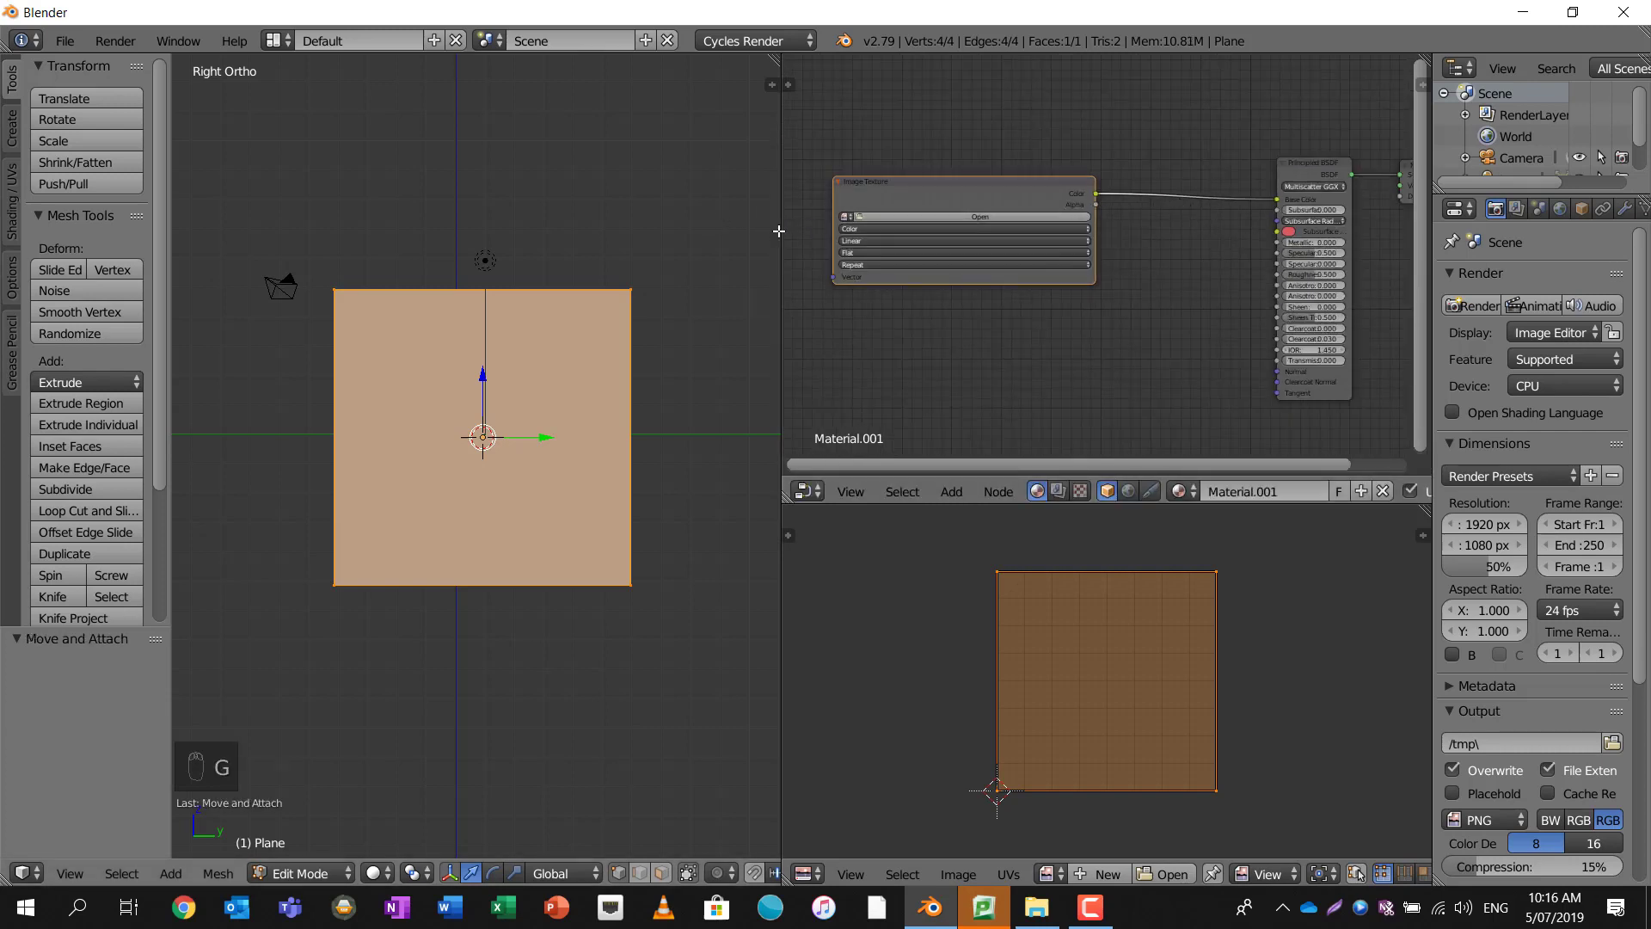
# - Bring up File Explorer's ConcreteWall003 3K folder and select its full address-bar path
pyautogui.hotkey('alt', 'Tab')
pyautogui.press('Tab')
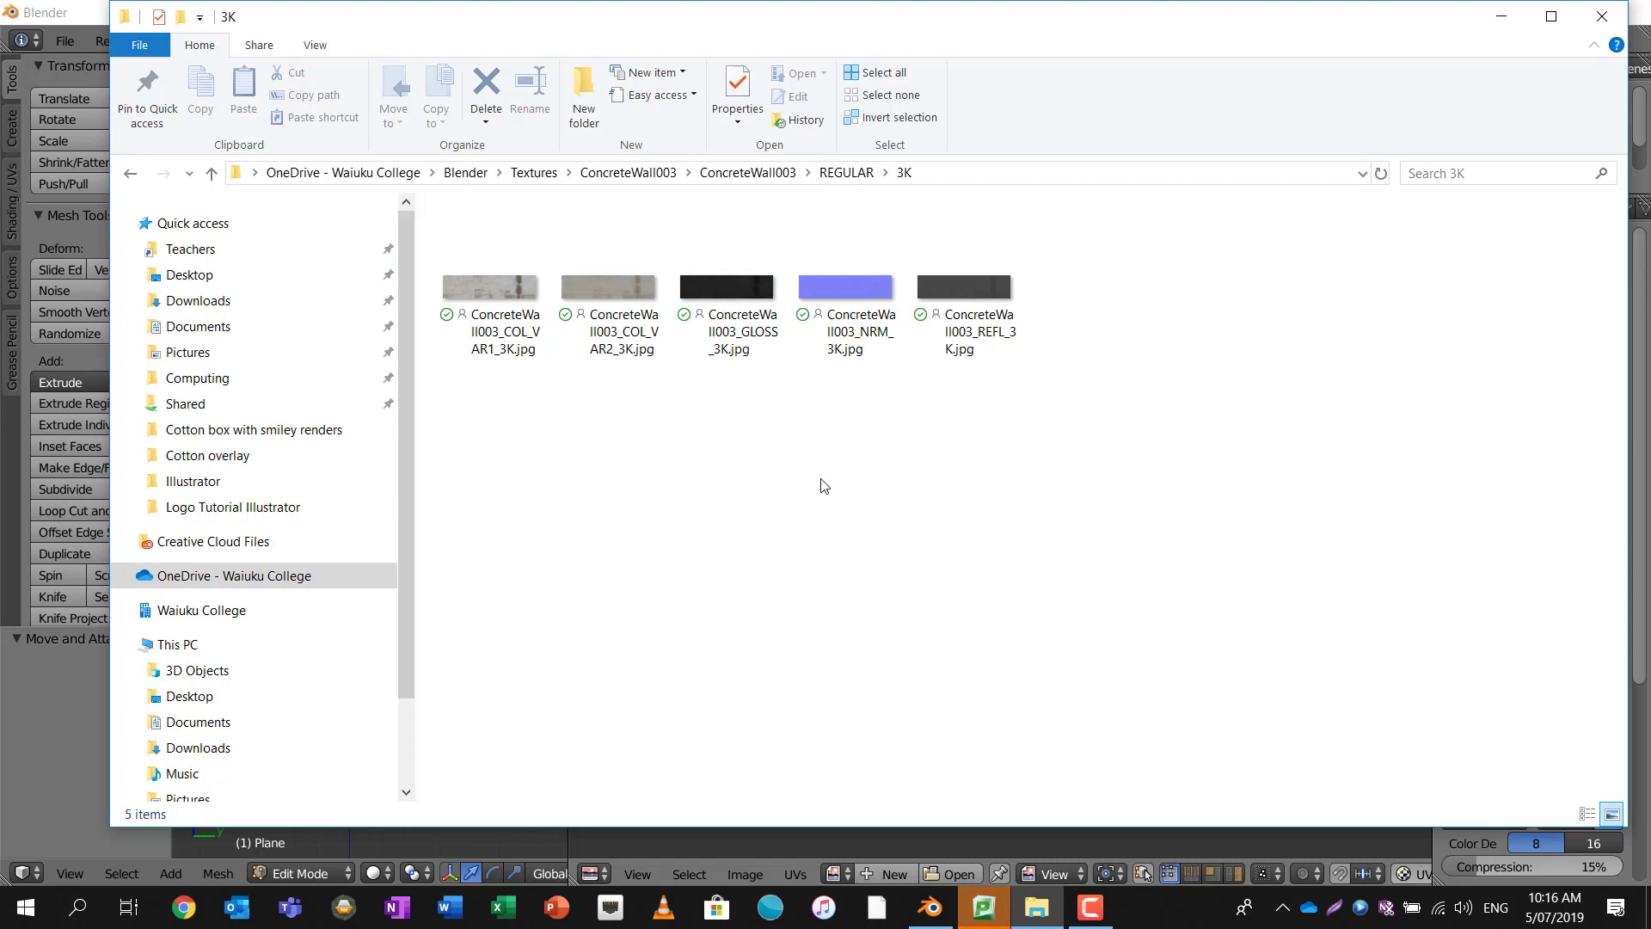
pyautogui.click(959, 178)
pyautogui.hotkey('ctrl', 'c')
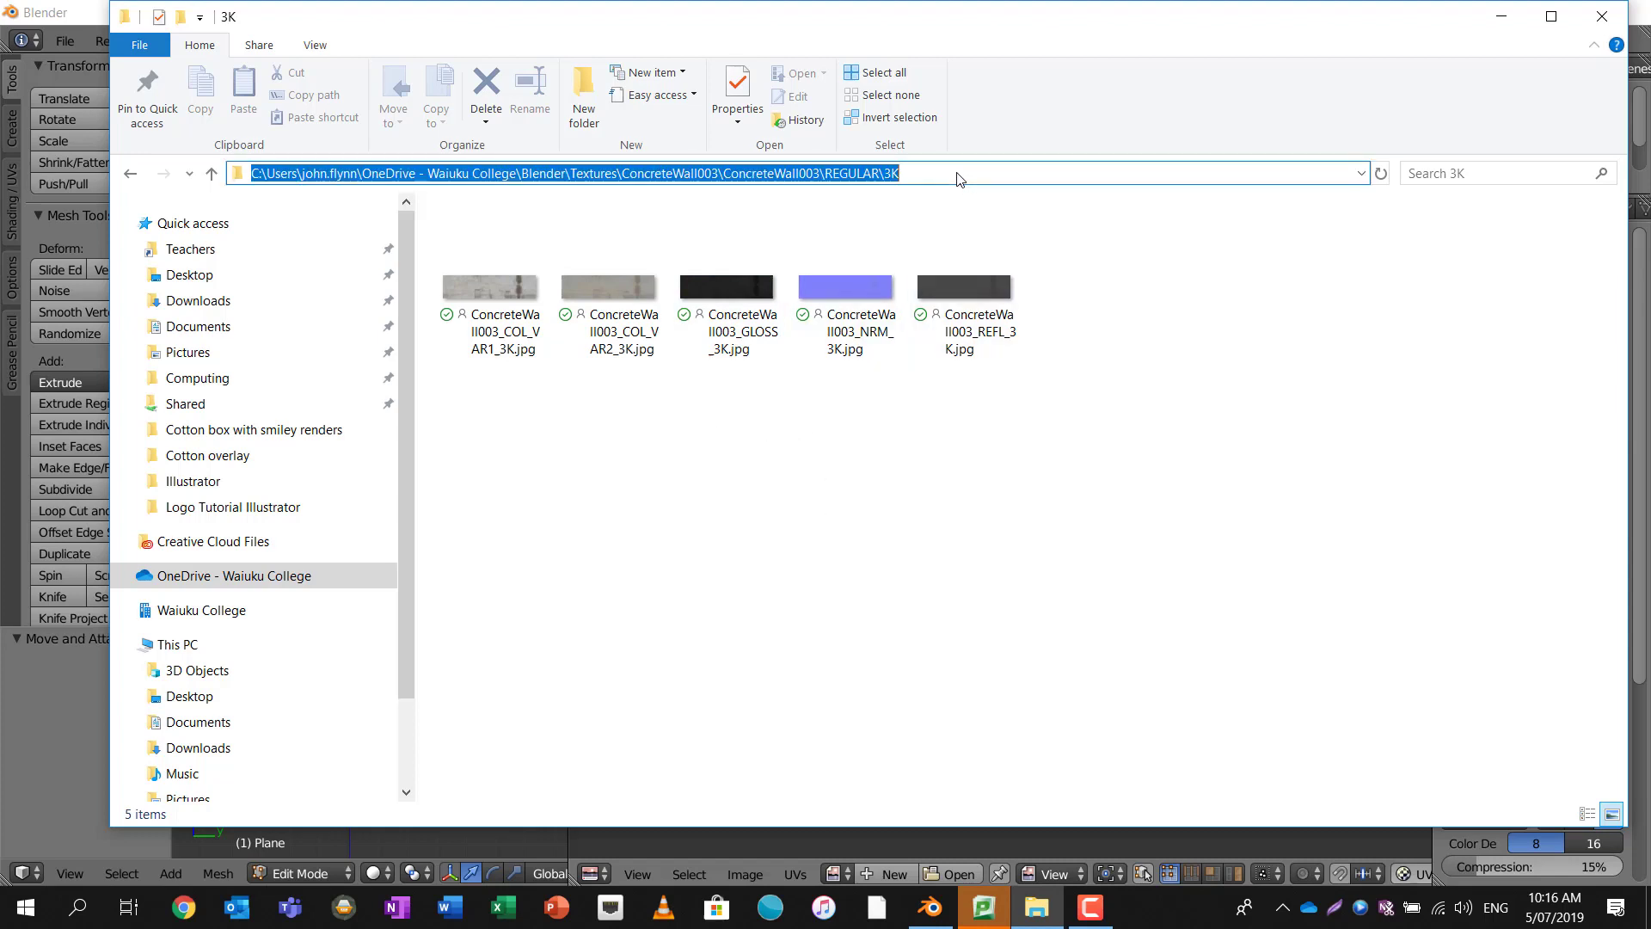
# - Load ConcreteWall003_COL_VAR1_3K.jpg into the Image Texture node via the pasted folder path
pyautogui.hotkey('alt', 'Tab')
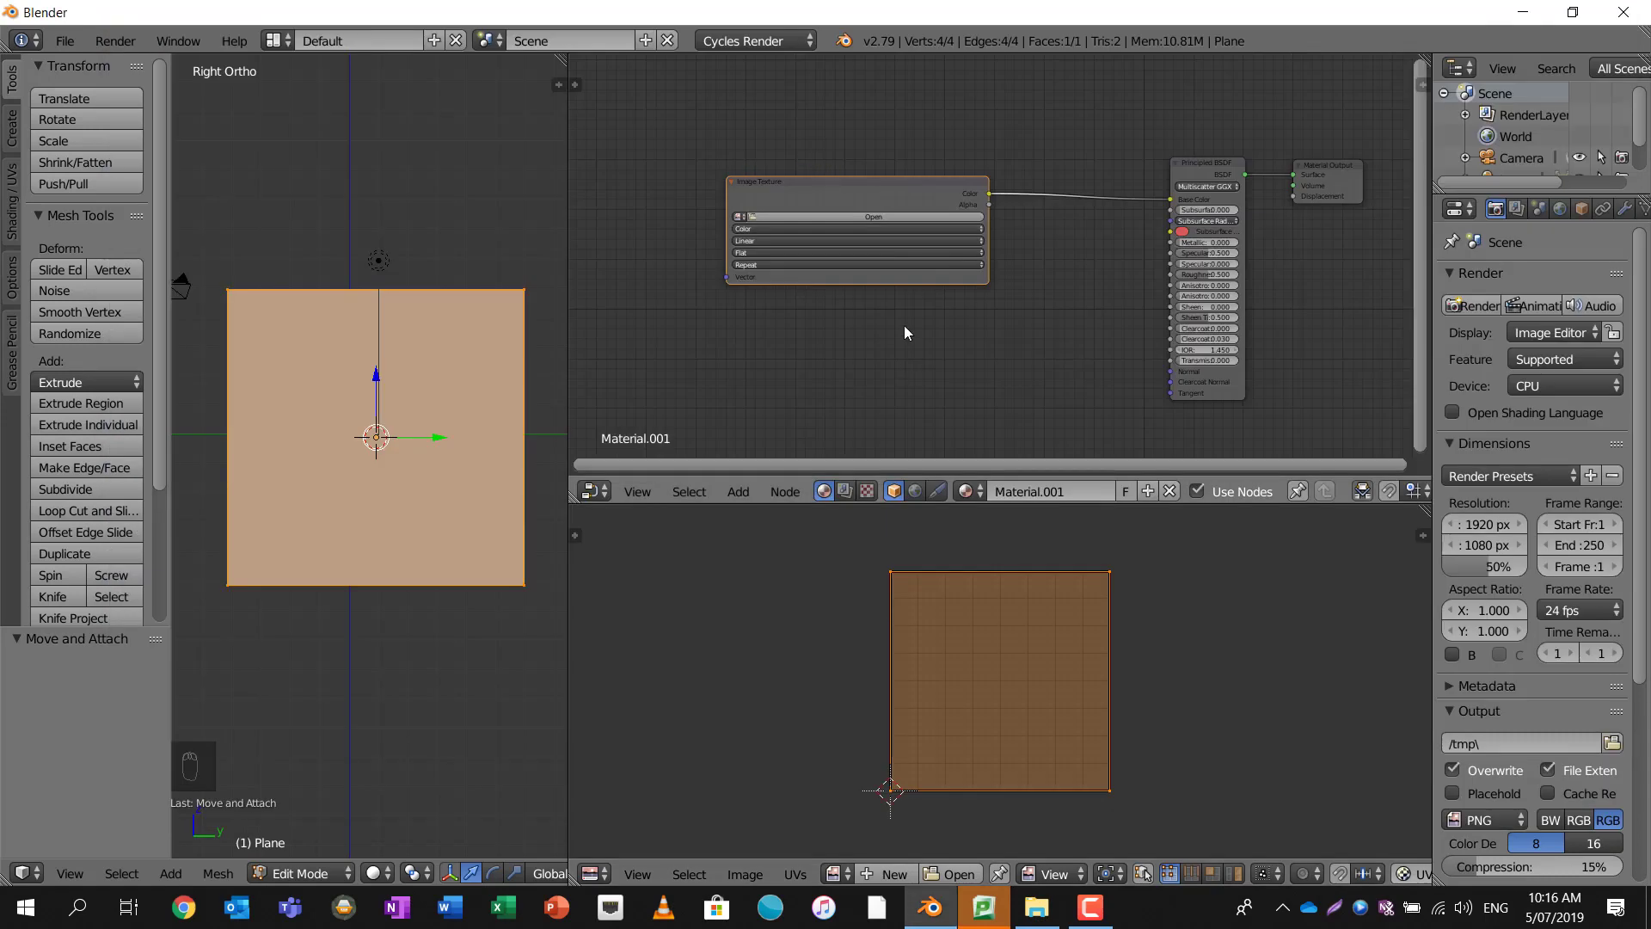
pyautogui.click(899, 215)
pyautogui.click(644, 92)
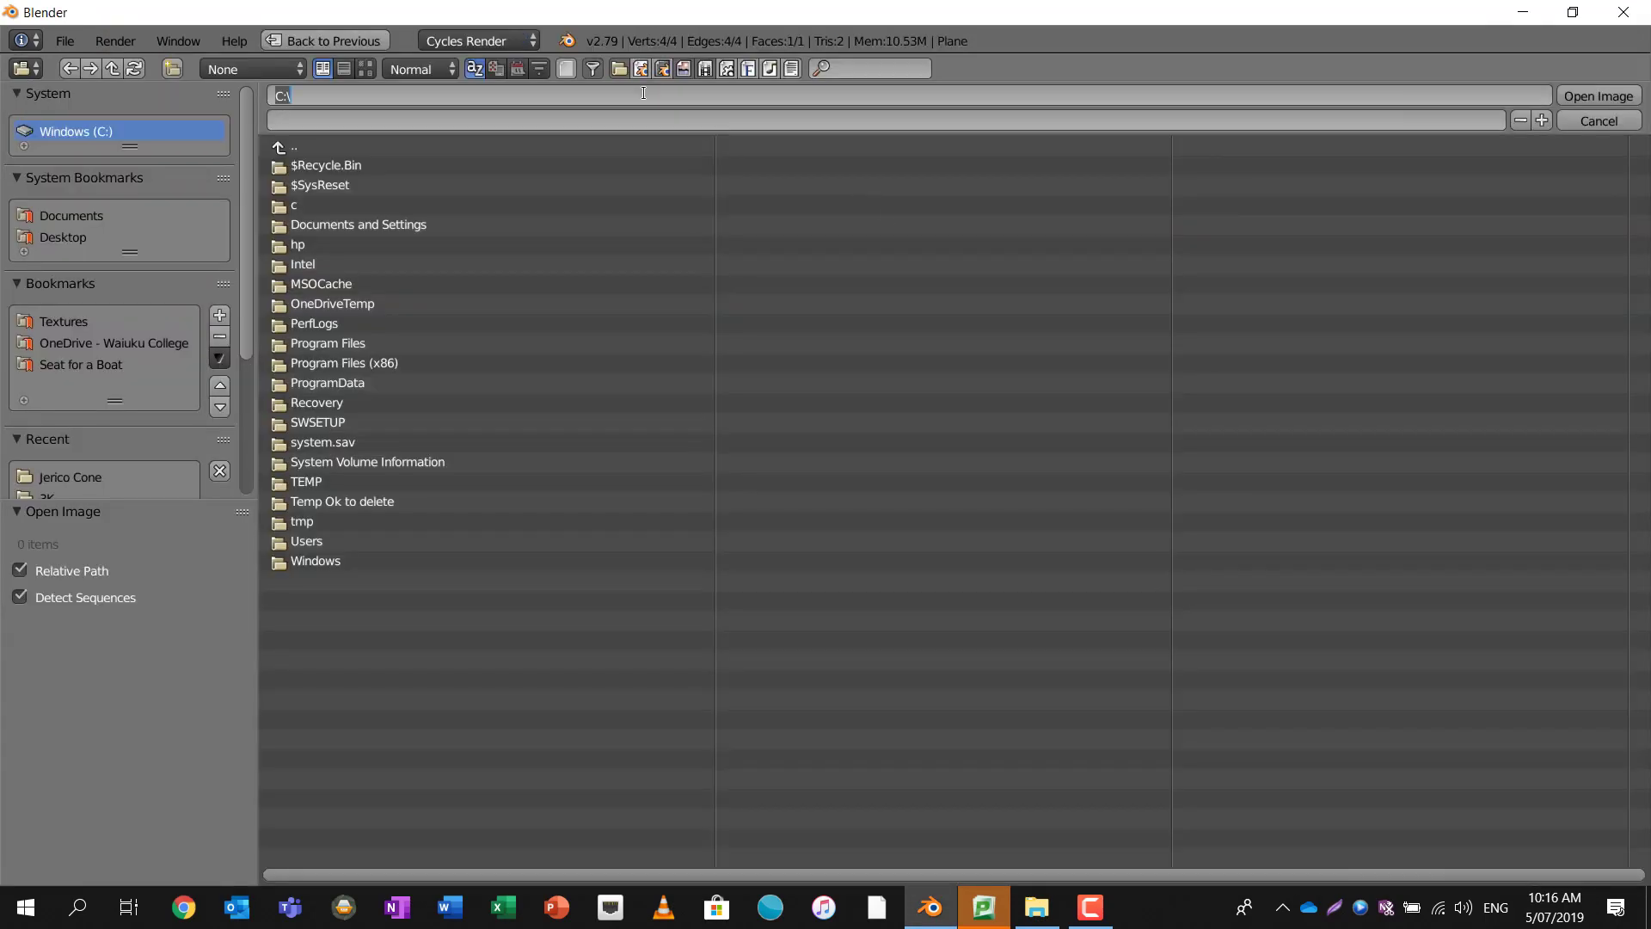
pyautogui.hotkey('ctrl', 'v')
pyautogui.write('\\')
pyautogui.press('Return')
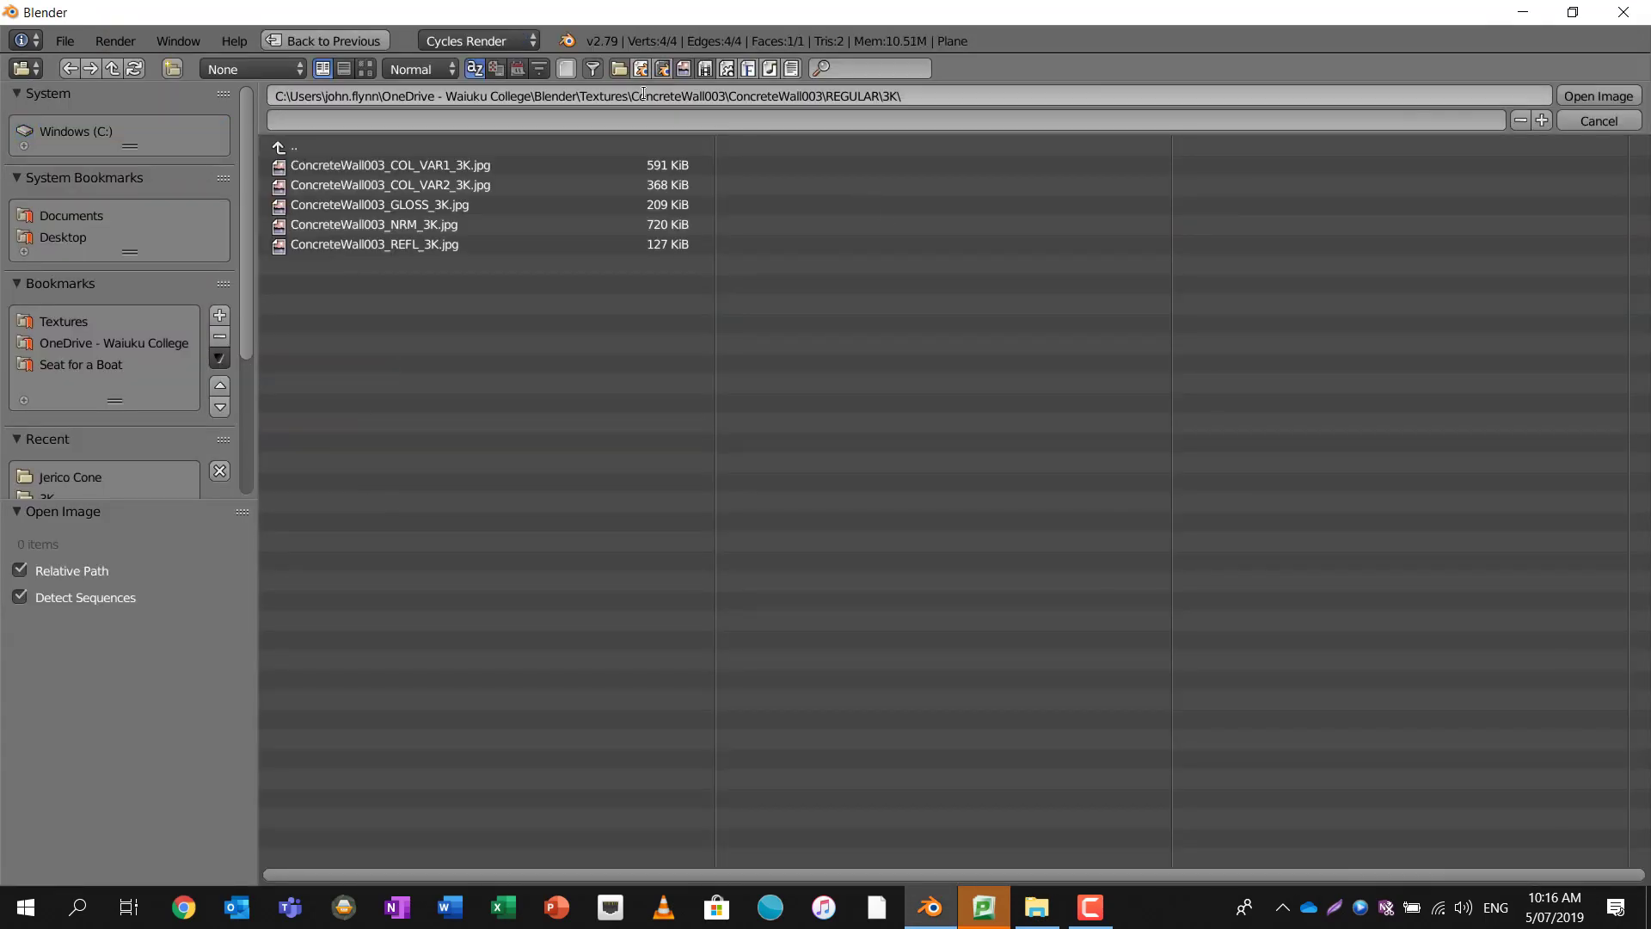
pyautogui.click(415, 168)
pyautogui.click(1566, 96)
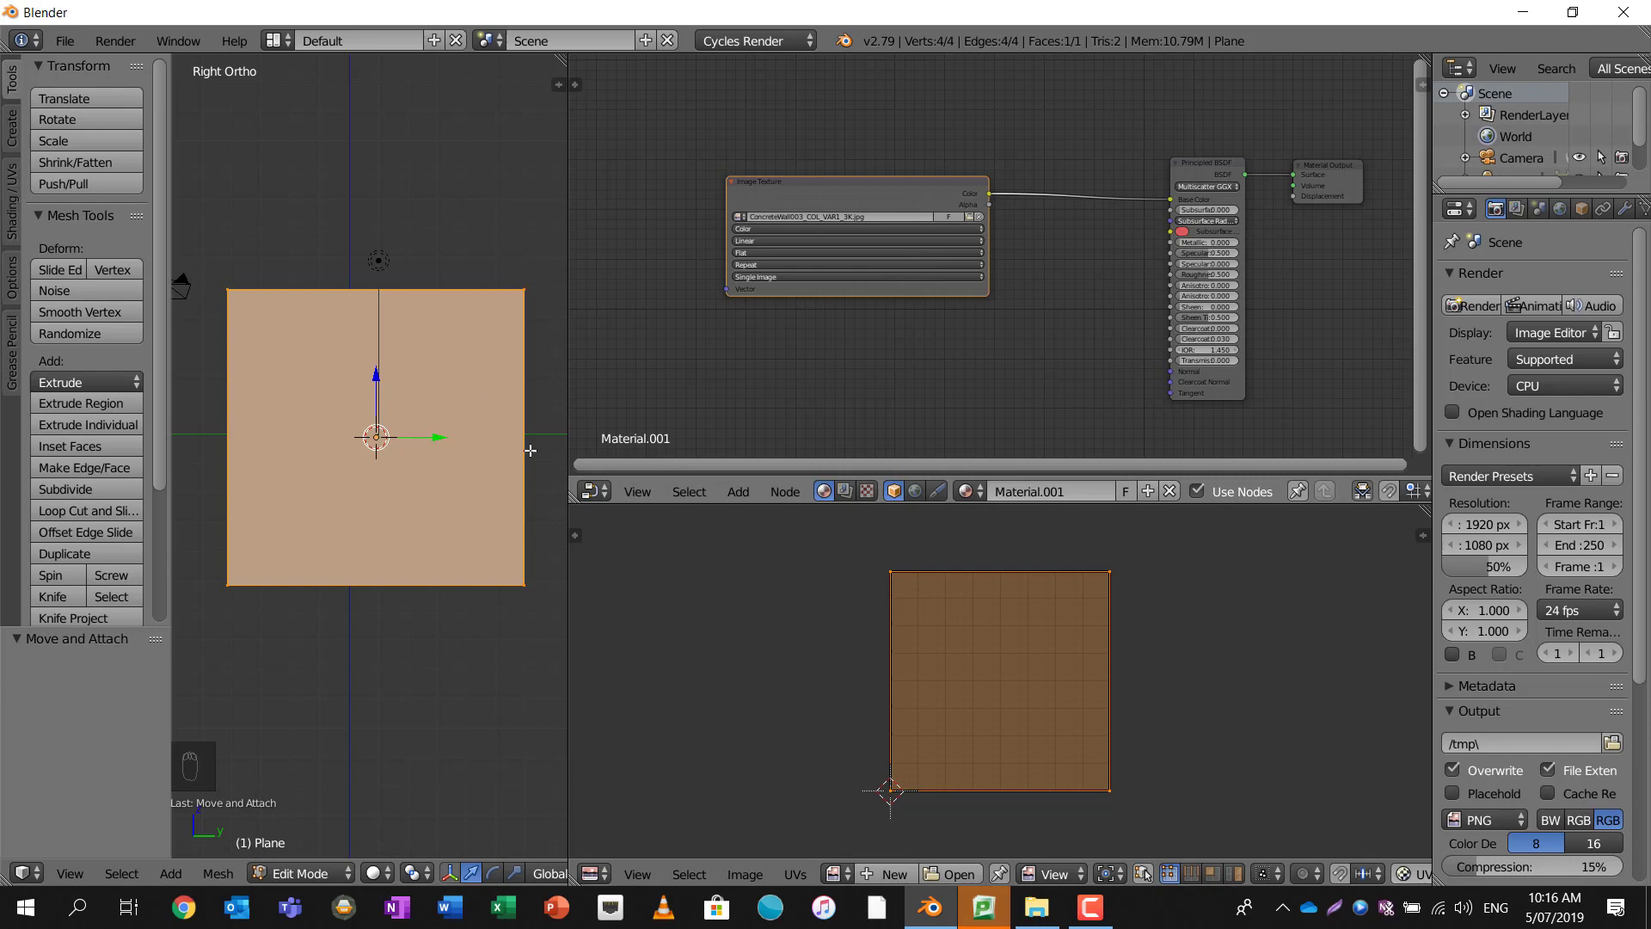
# - Cancel an accidental move and switch viewport shading to Material to show the concrete
pyautogui.press('g')
pyautogui.rightClick(384, 755)
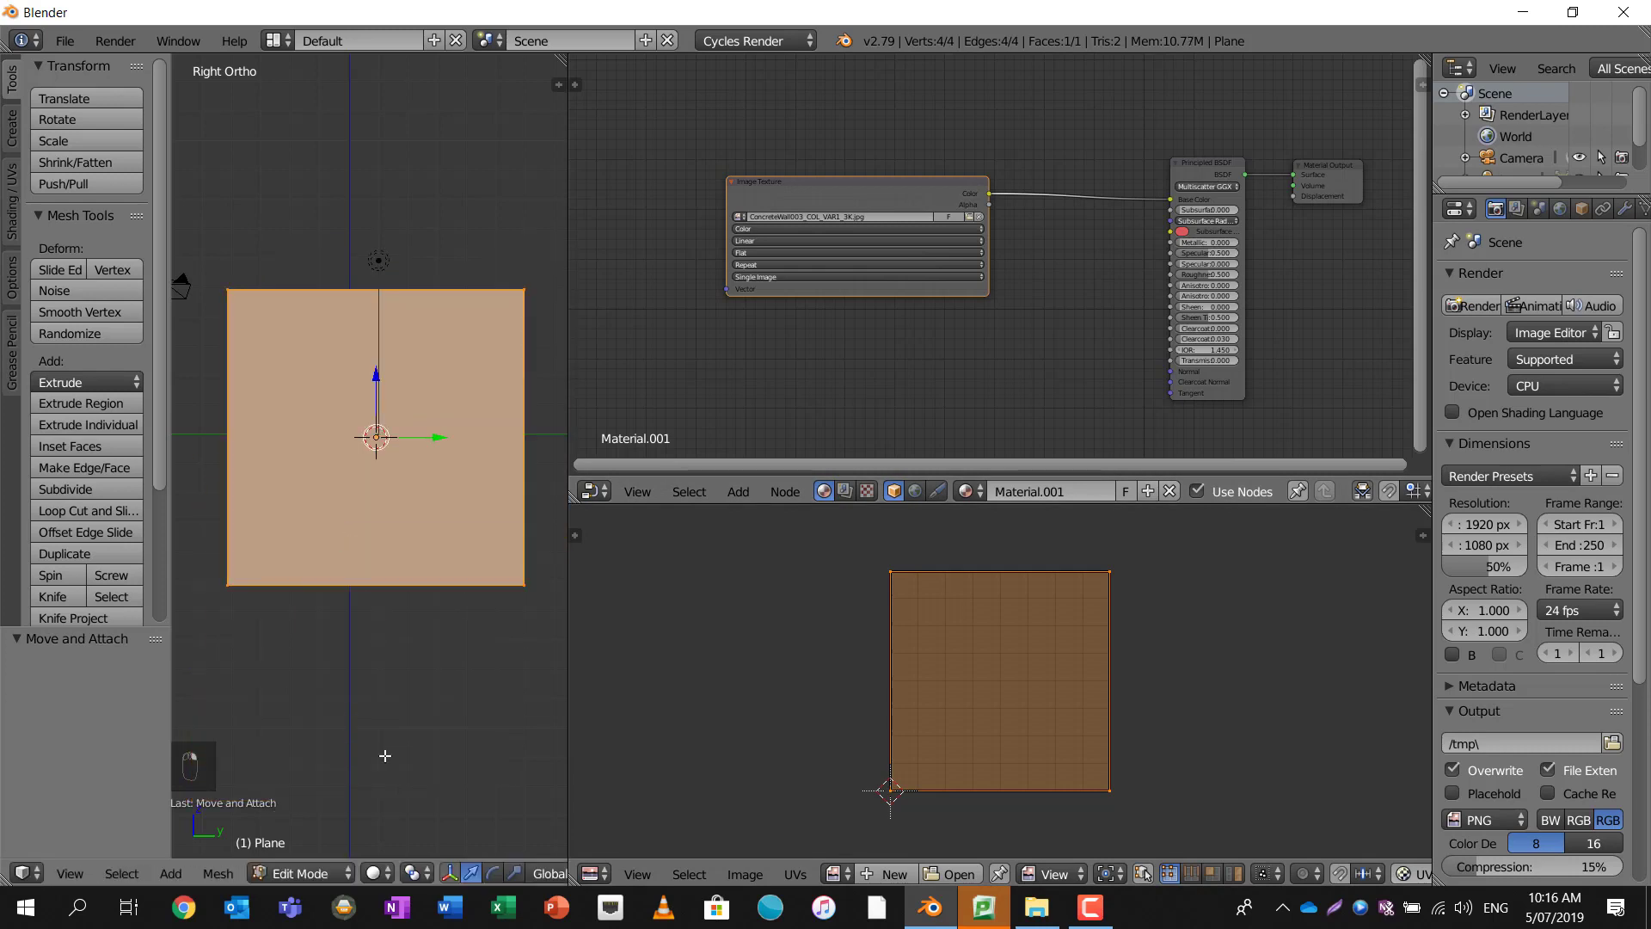
pyautogui.click(377, 873)
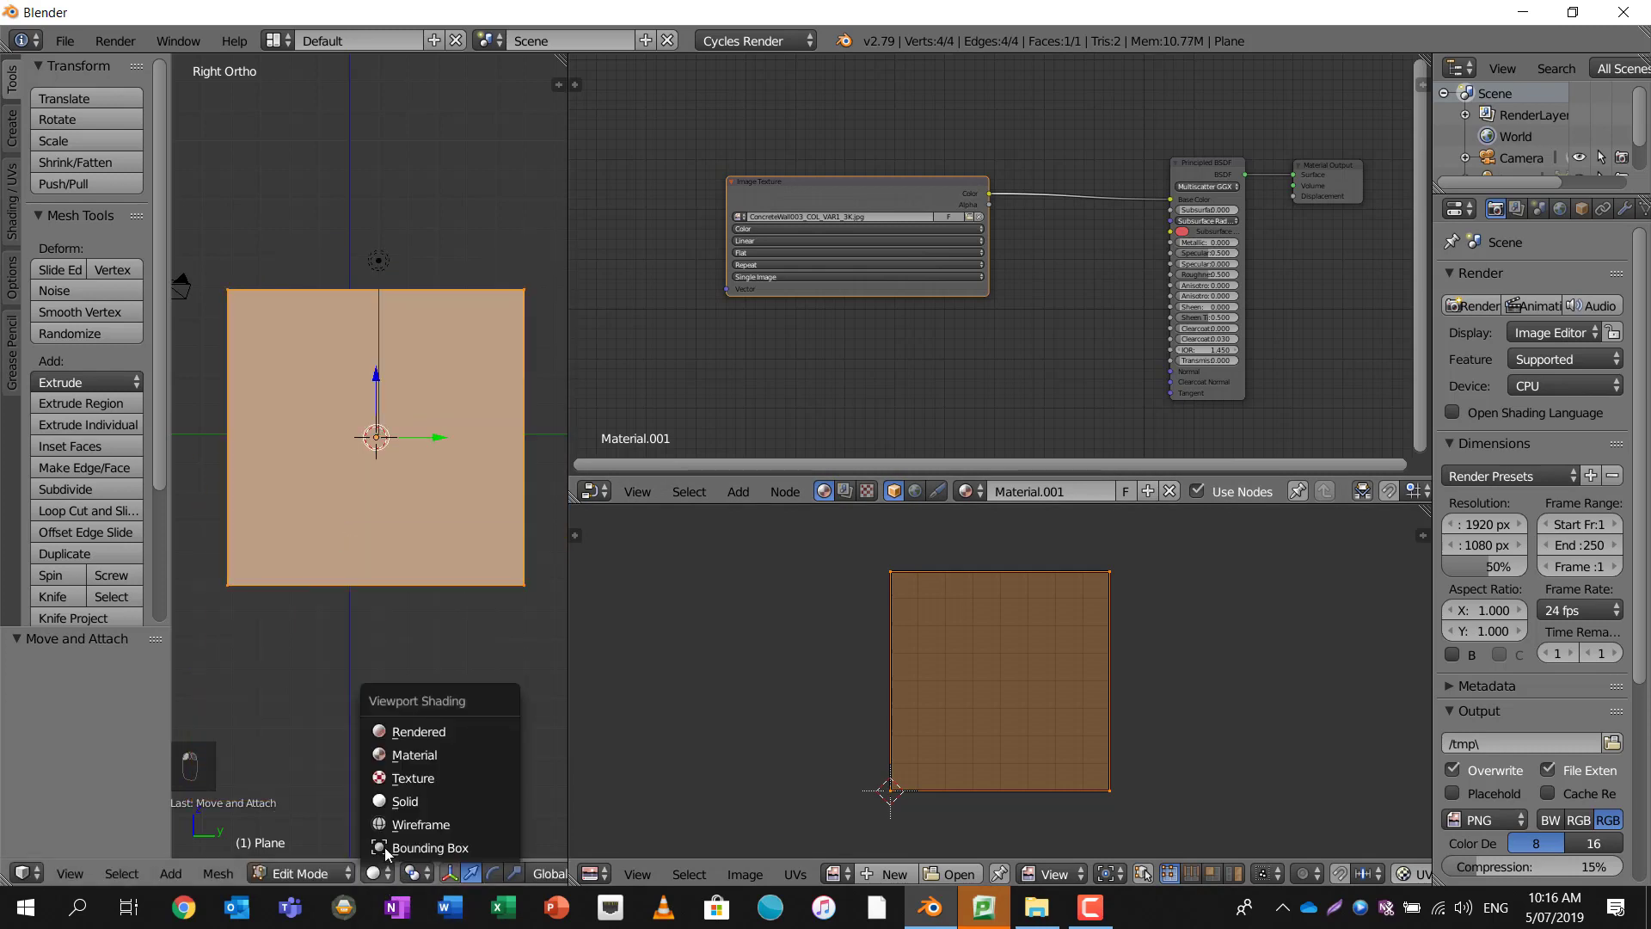
pyautogui.click(410, 753)
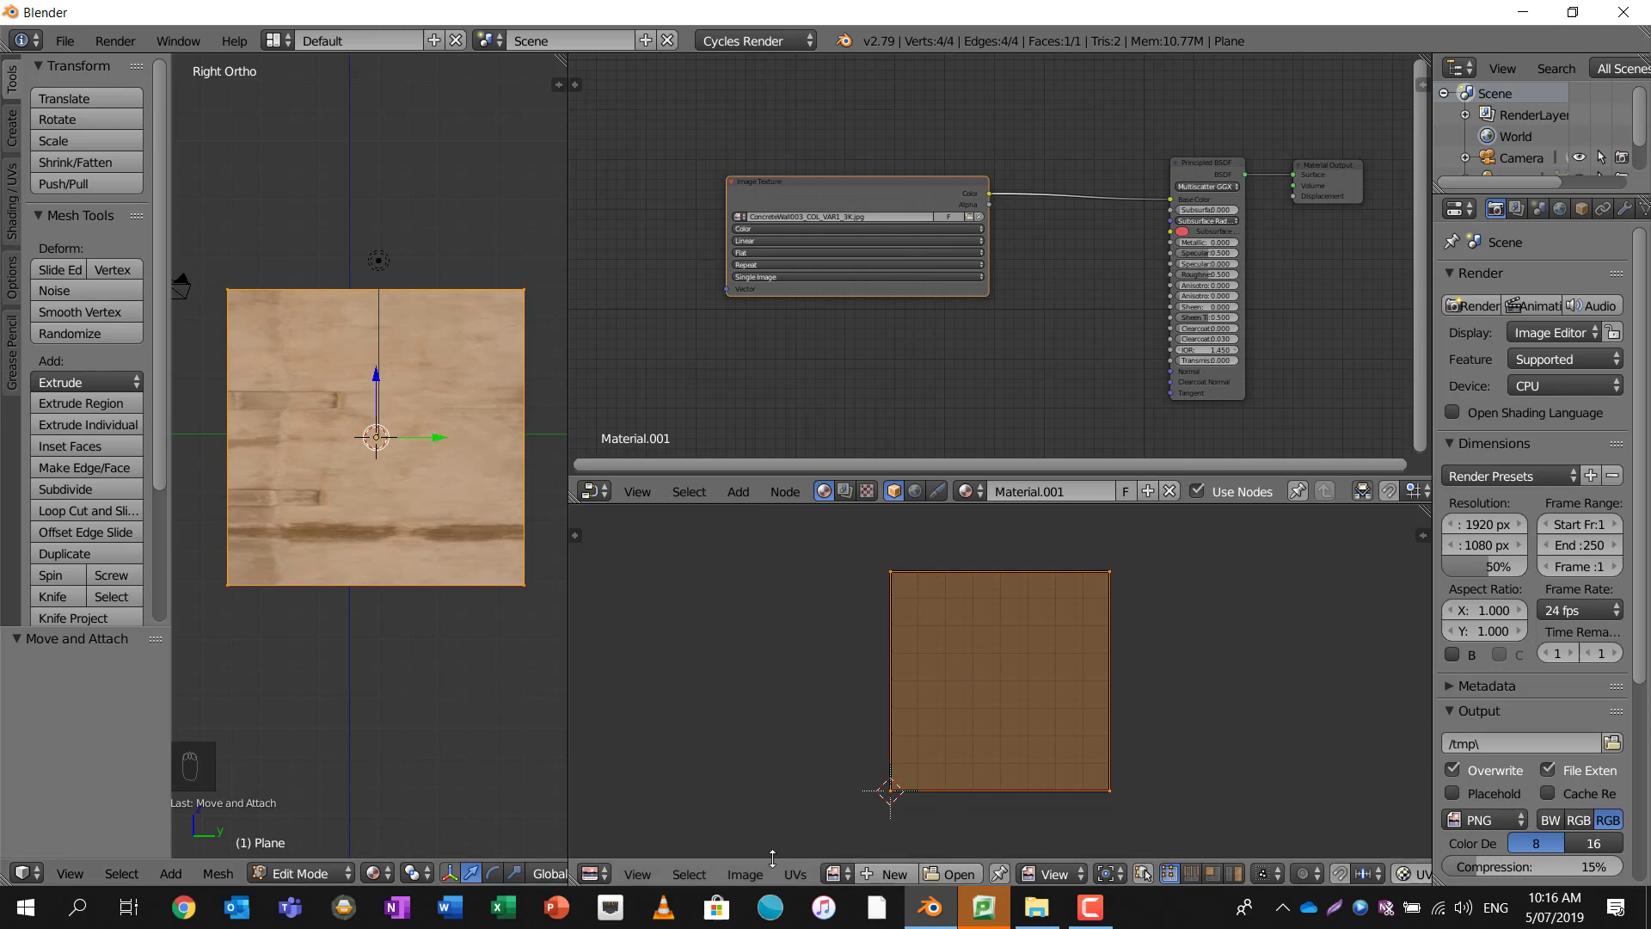
# - Show the concrete image in the UV editor and begin rotating the UV island 90°
pyautogui.click(840, 876)
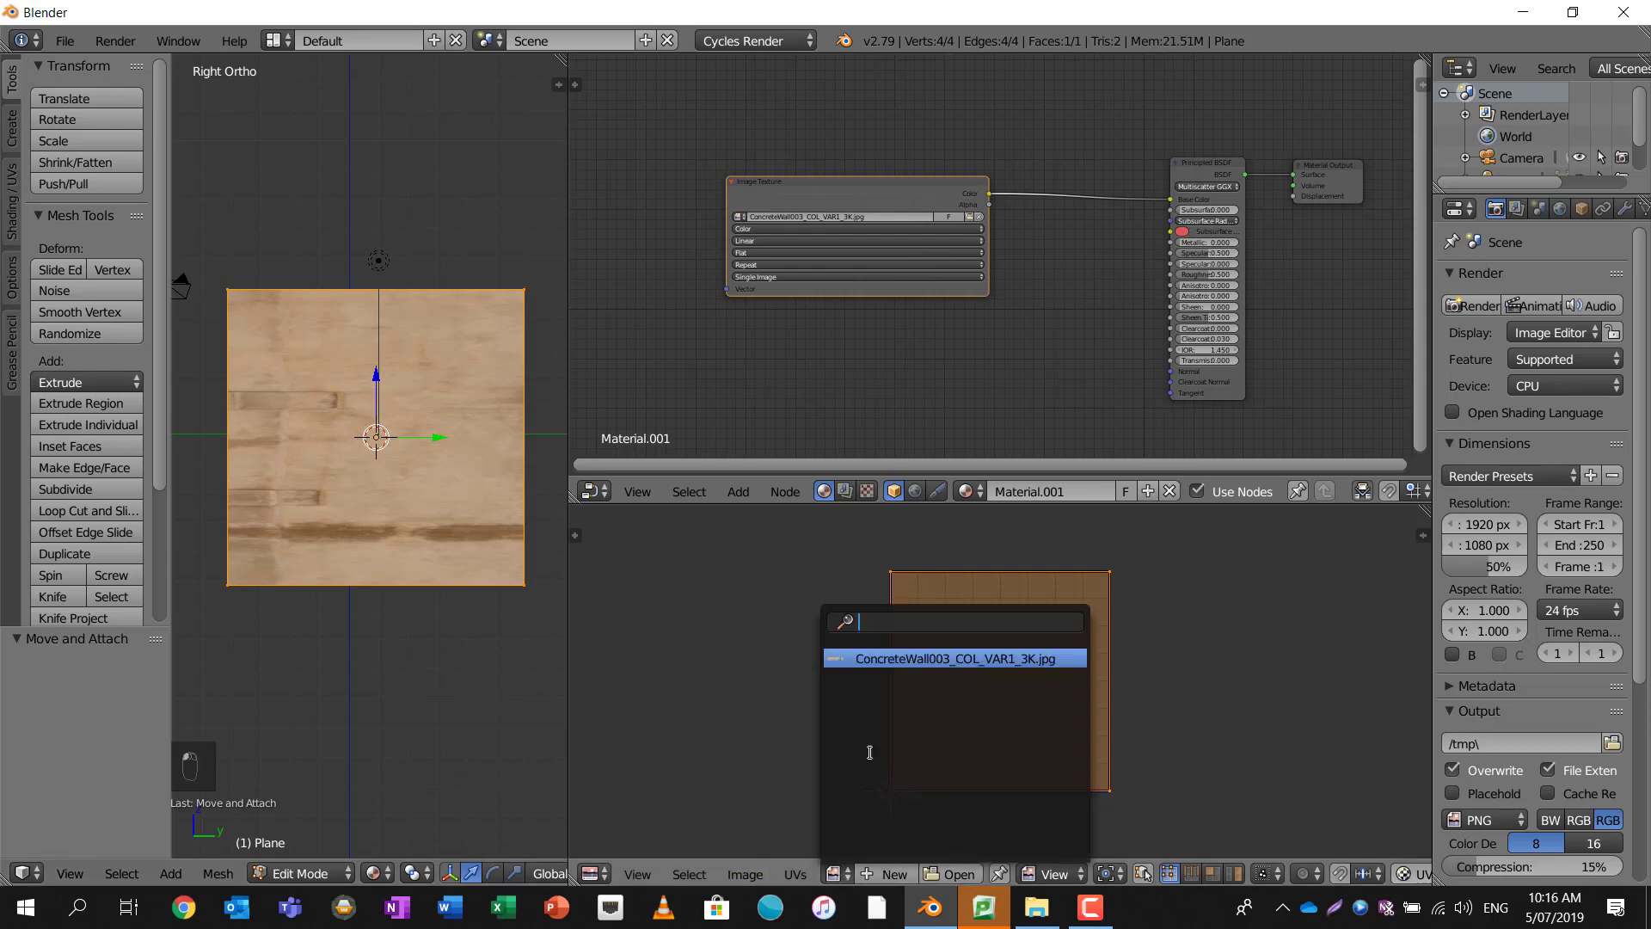
pyautogui.click(891, 660)
pyautogui.scroll(-1, 985, 671)
pyautogui.scroll(3, 983, 673)
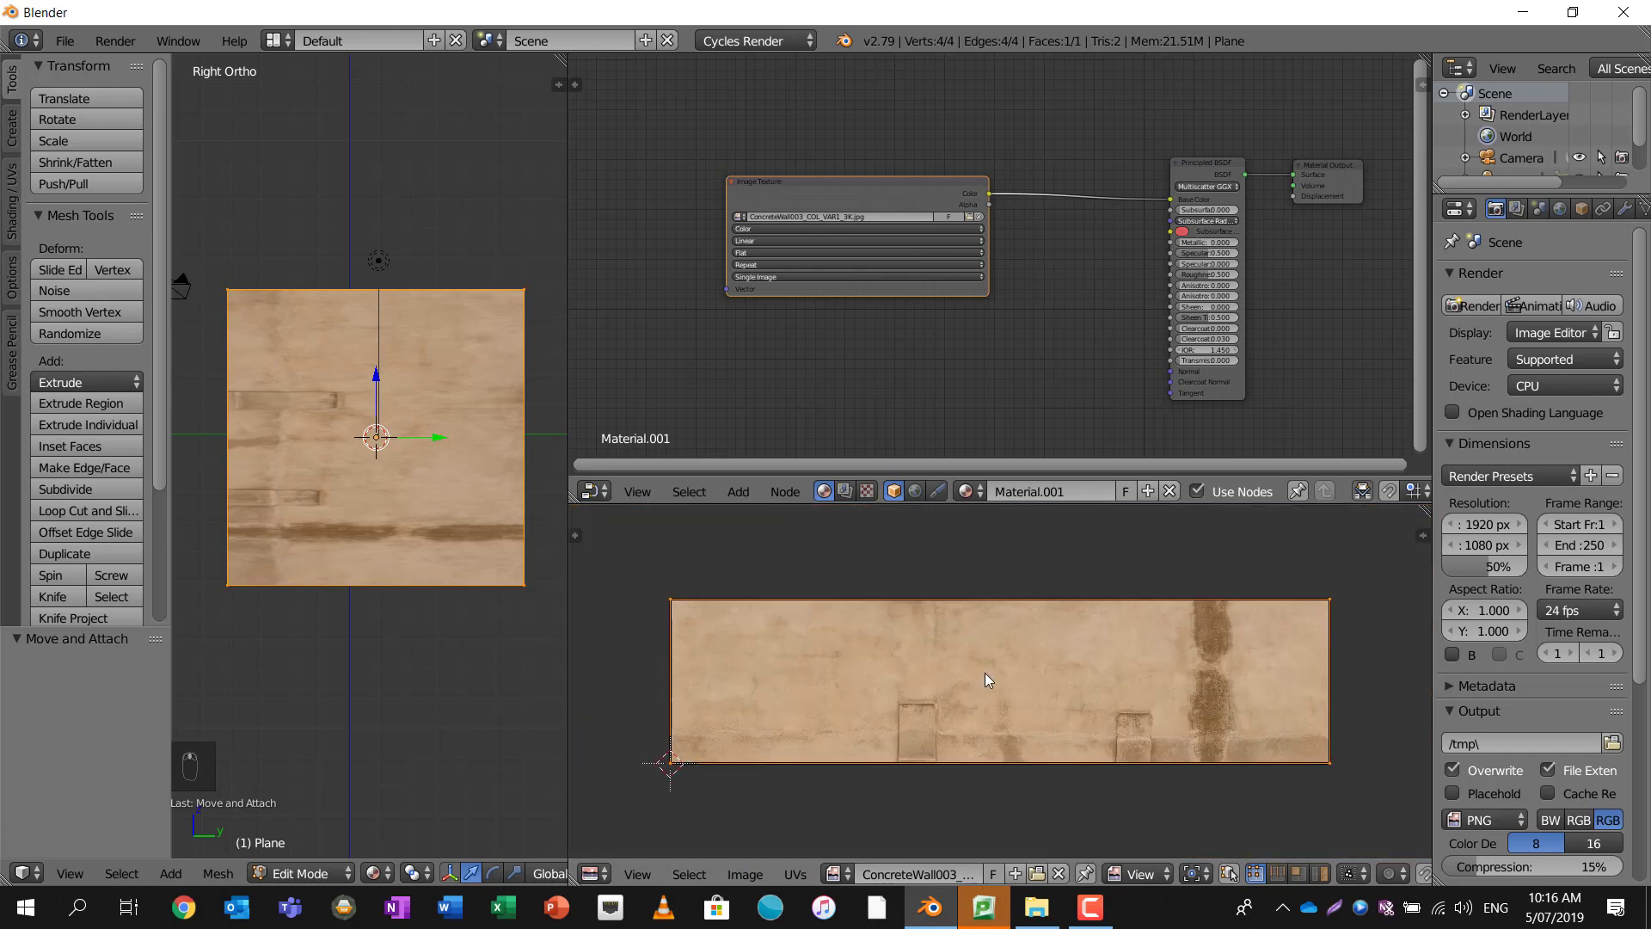
pyautogui.moveTo(984, 672); pyautogui.dragTo(979, 626, button='middle')
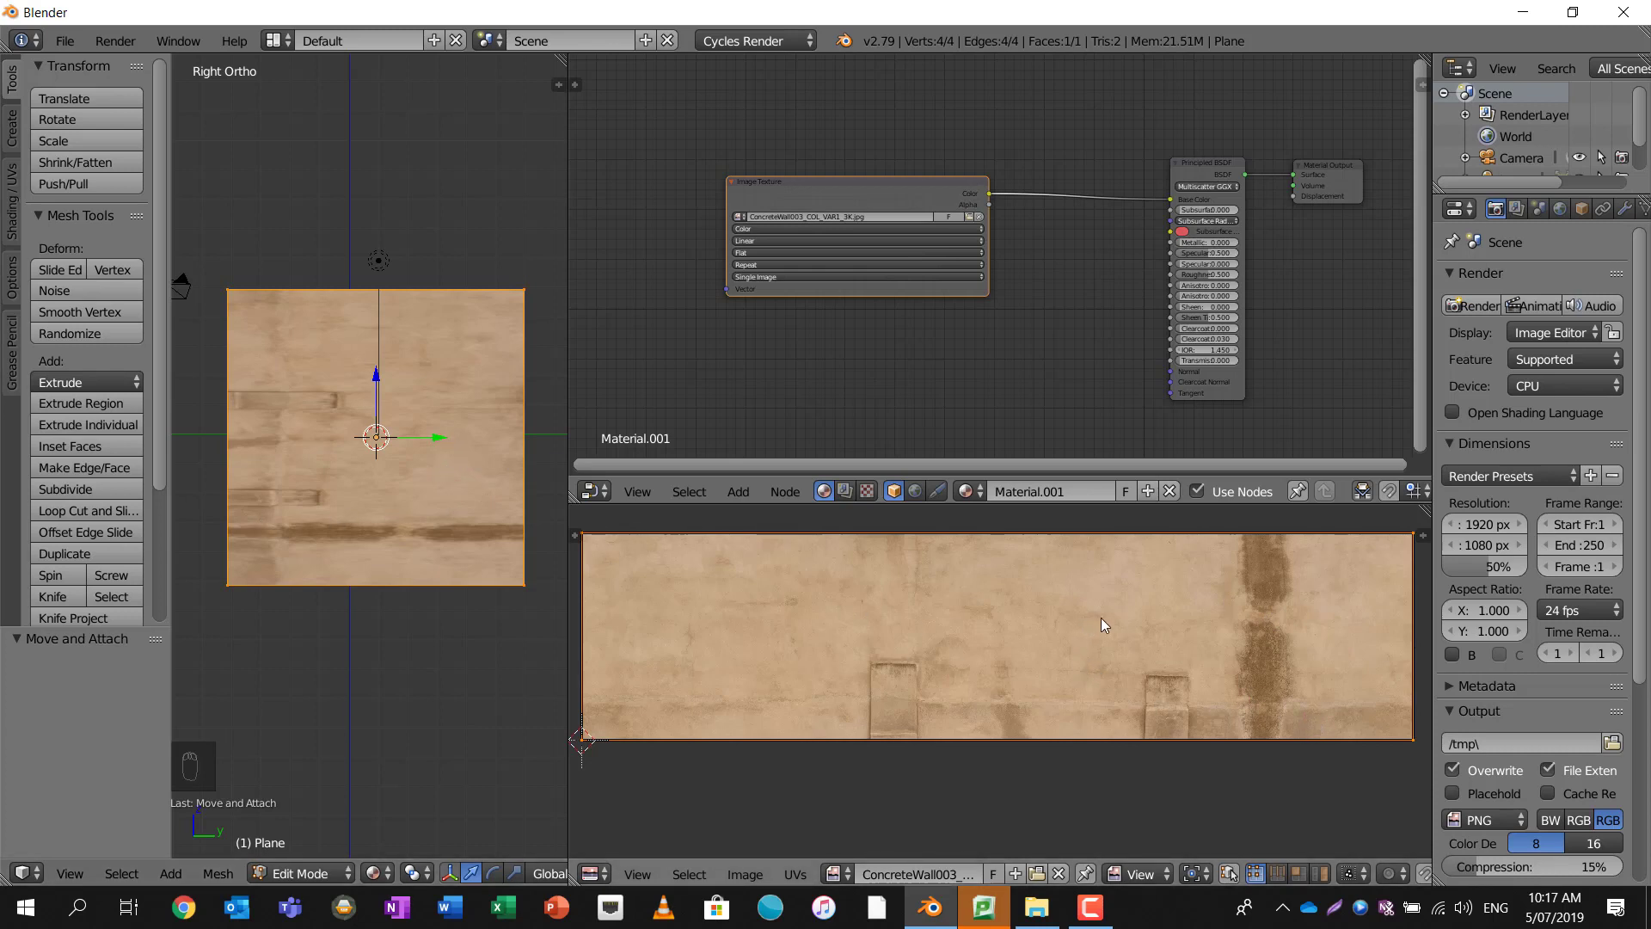
pyautogui.write('r90')
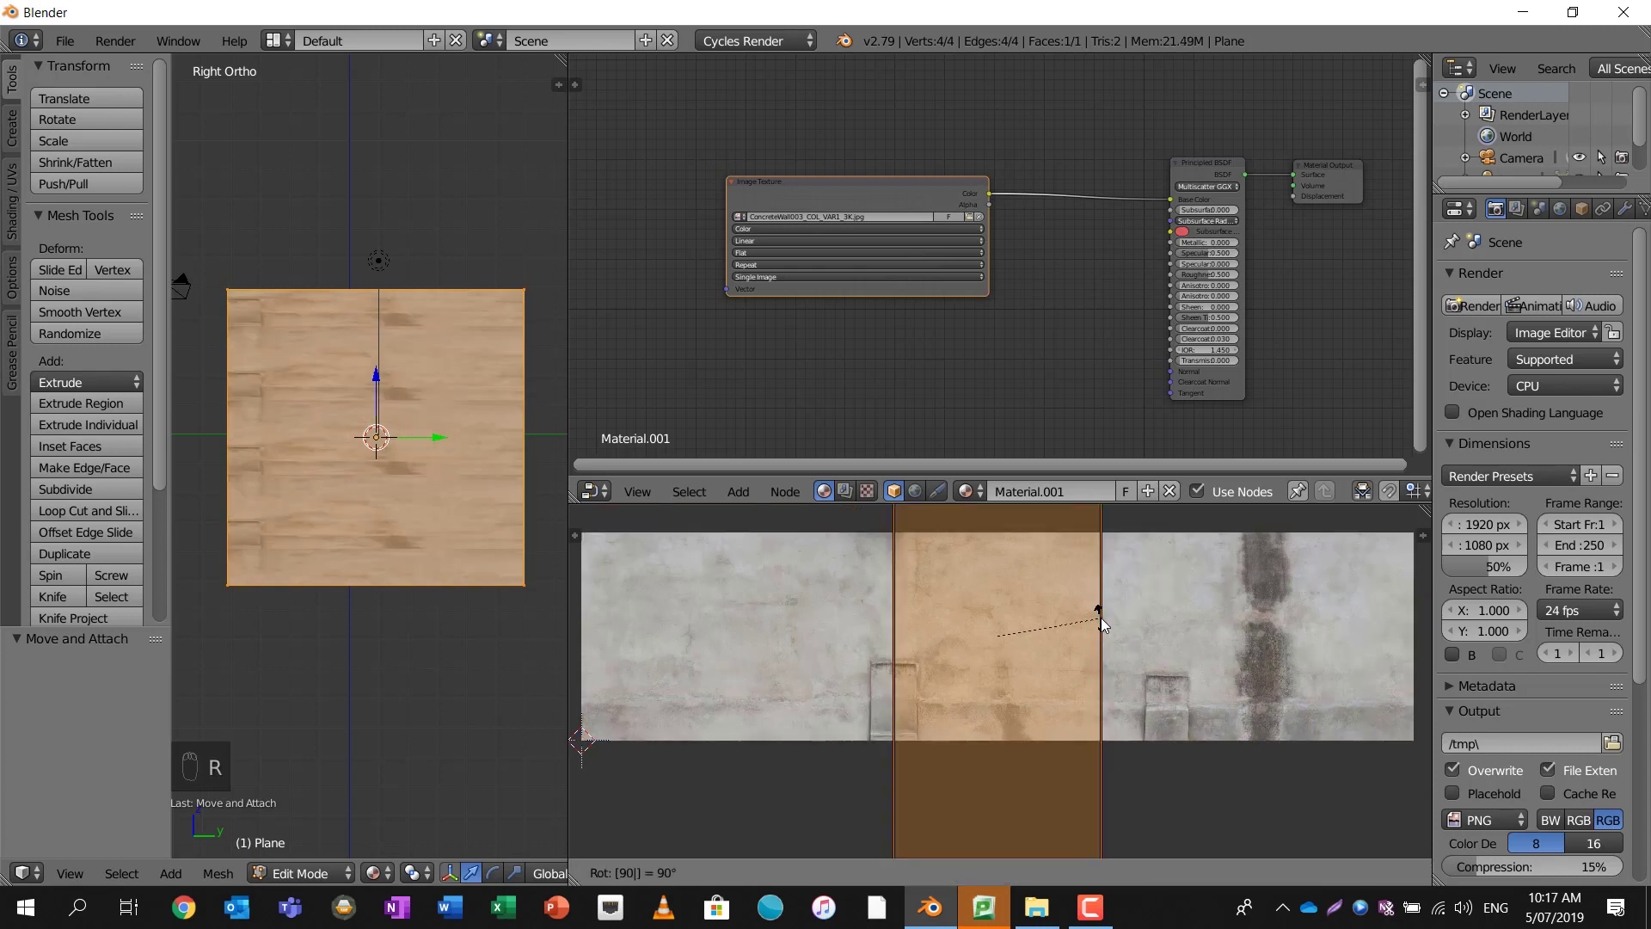
# - Finish the 90° UV rotation and squash the island vertically to 0.248
pyautogui.press('Return')
pyautogui.scroll(-8, 1131, 606)
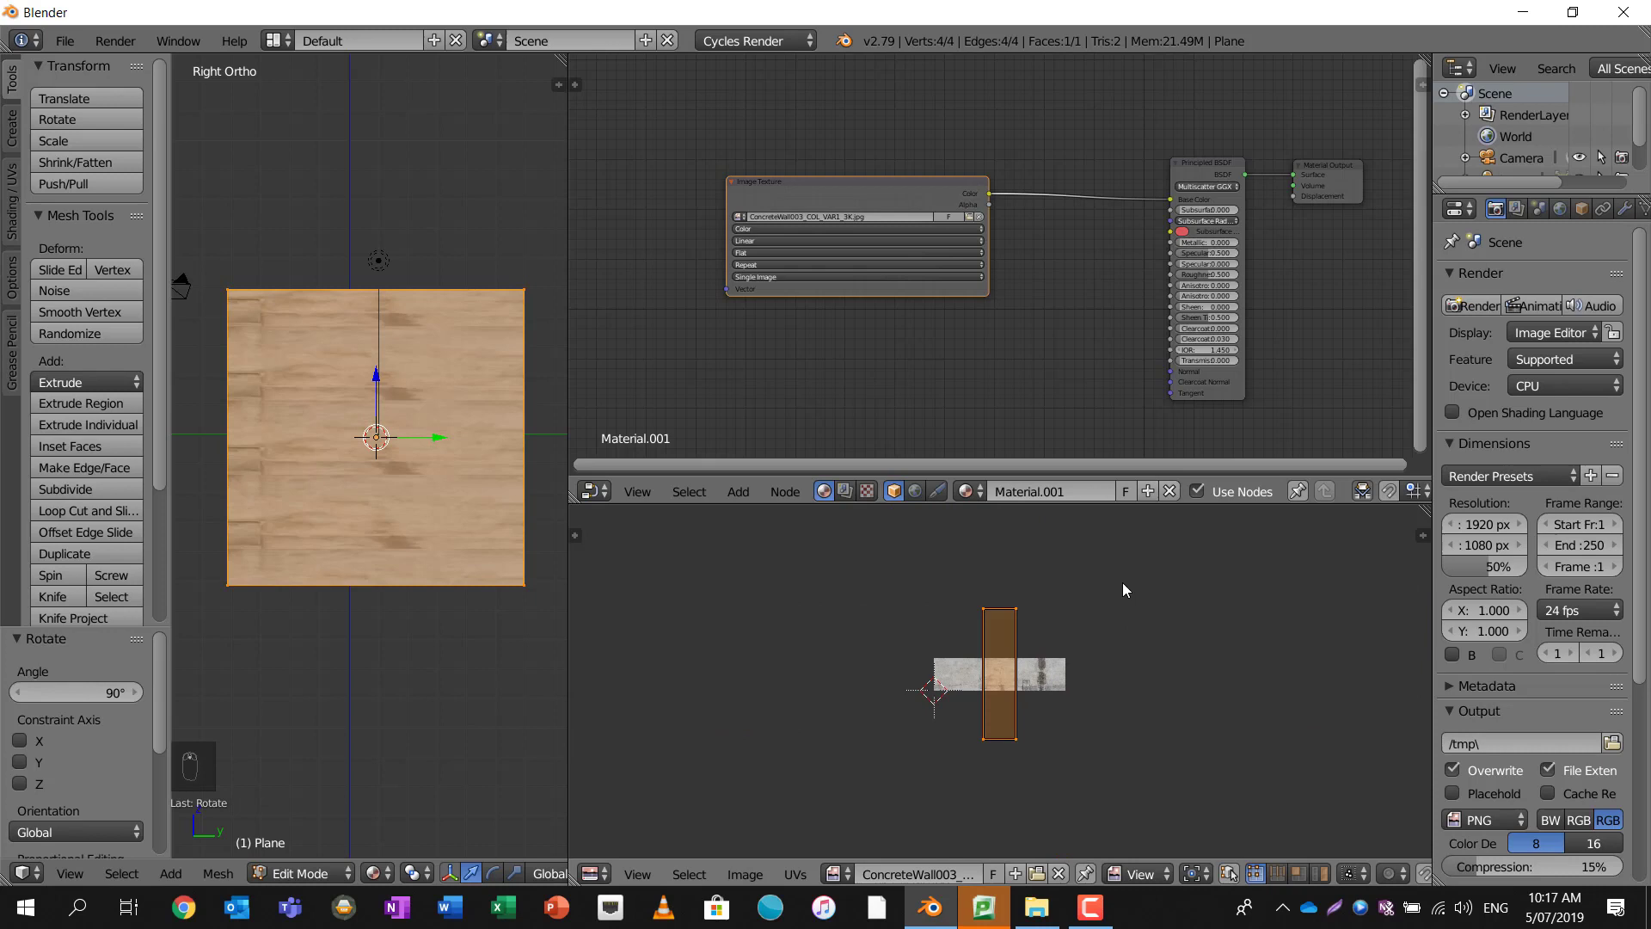
pyautogui.scroll(2, 1079, 575)
pyautogui.press('s')
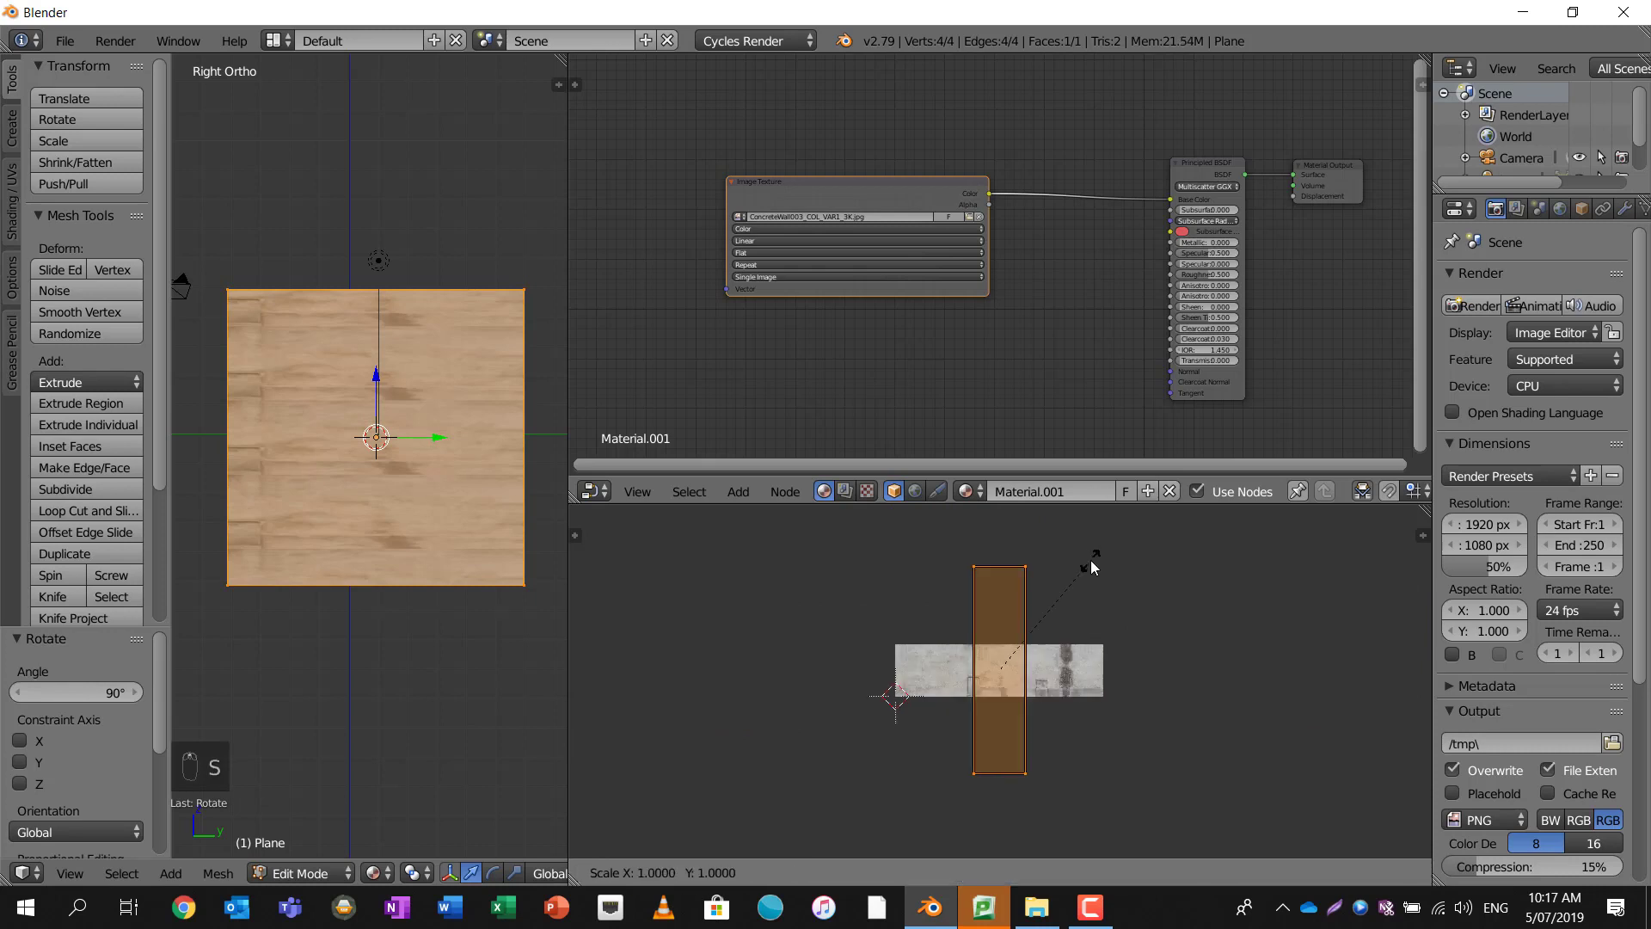
pyautogui.press('y')
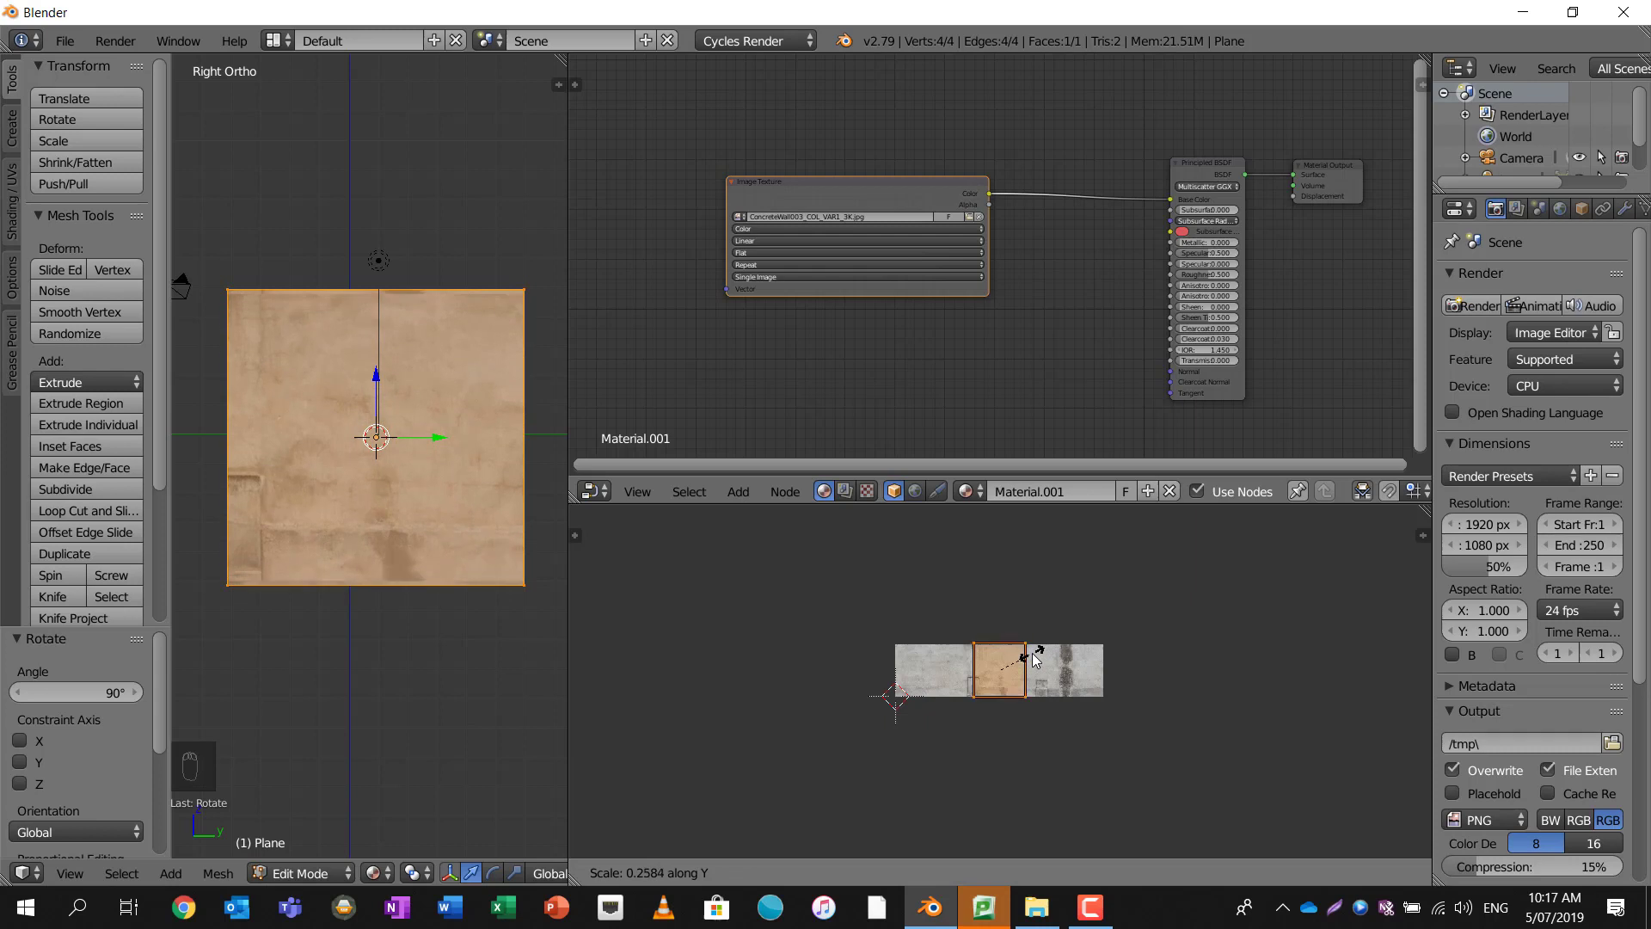
pyautogui.click(1030, 653)
pyautogui.scroll(5, 1030, 654)
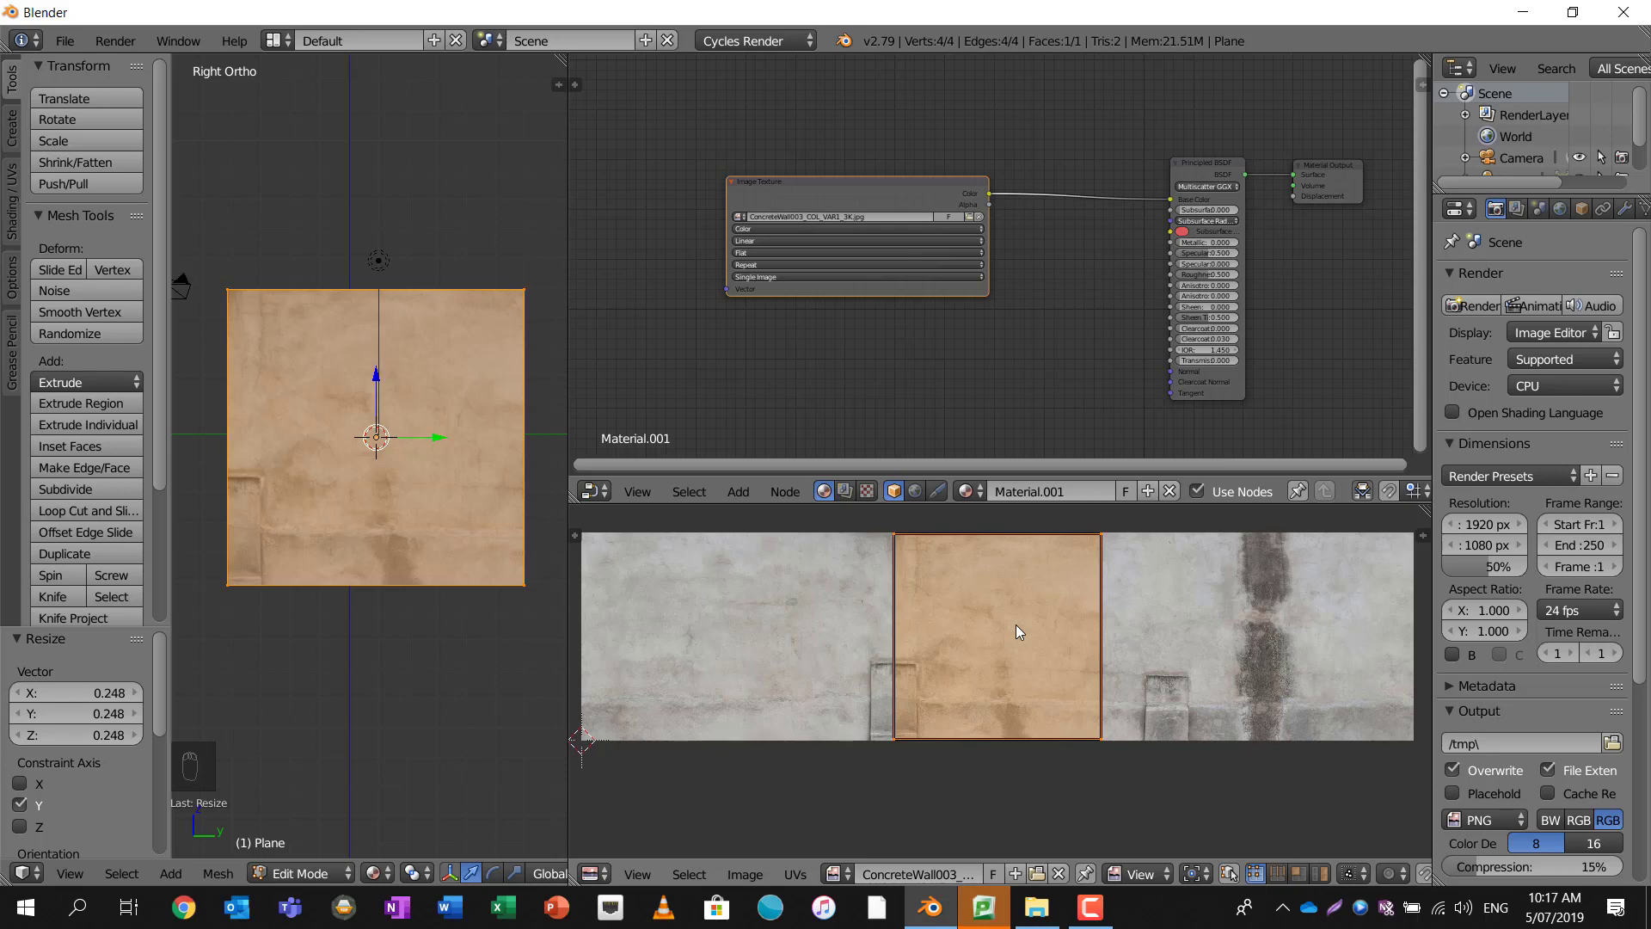
# - Shift the UV island -0.095 along X
pyautogui.press('g')
pyautogui.press('x')
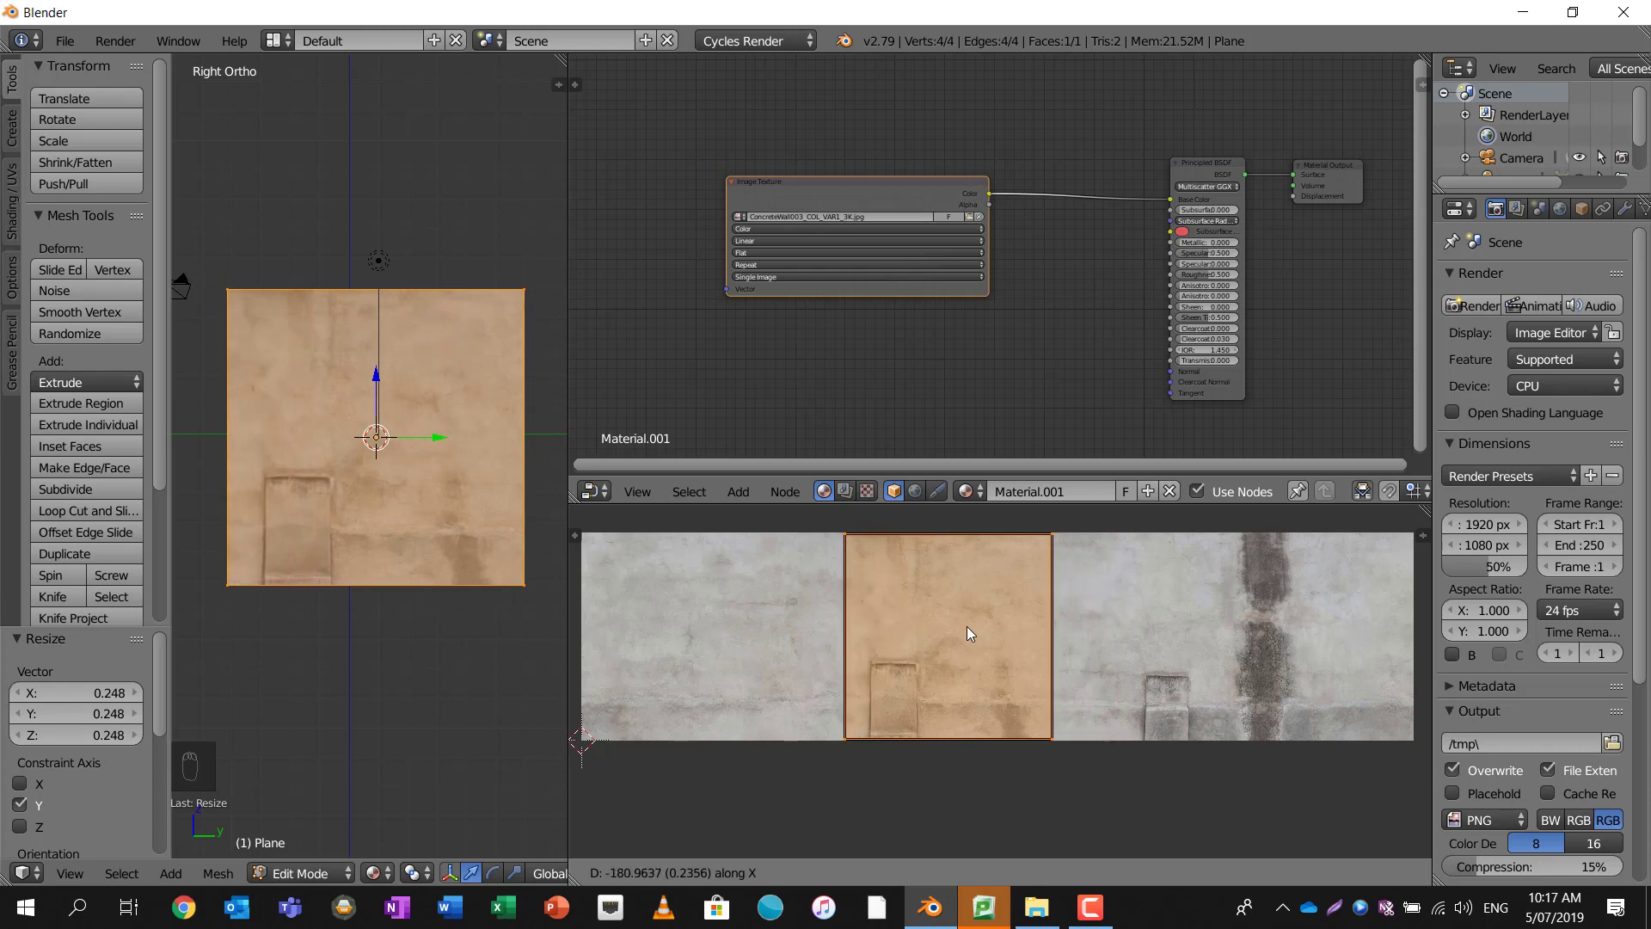
pyautogui.click(995, 621)
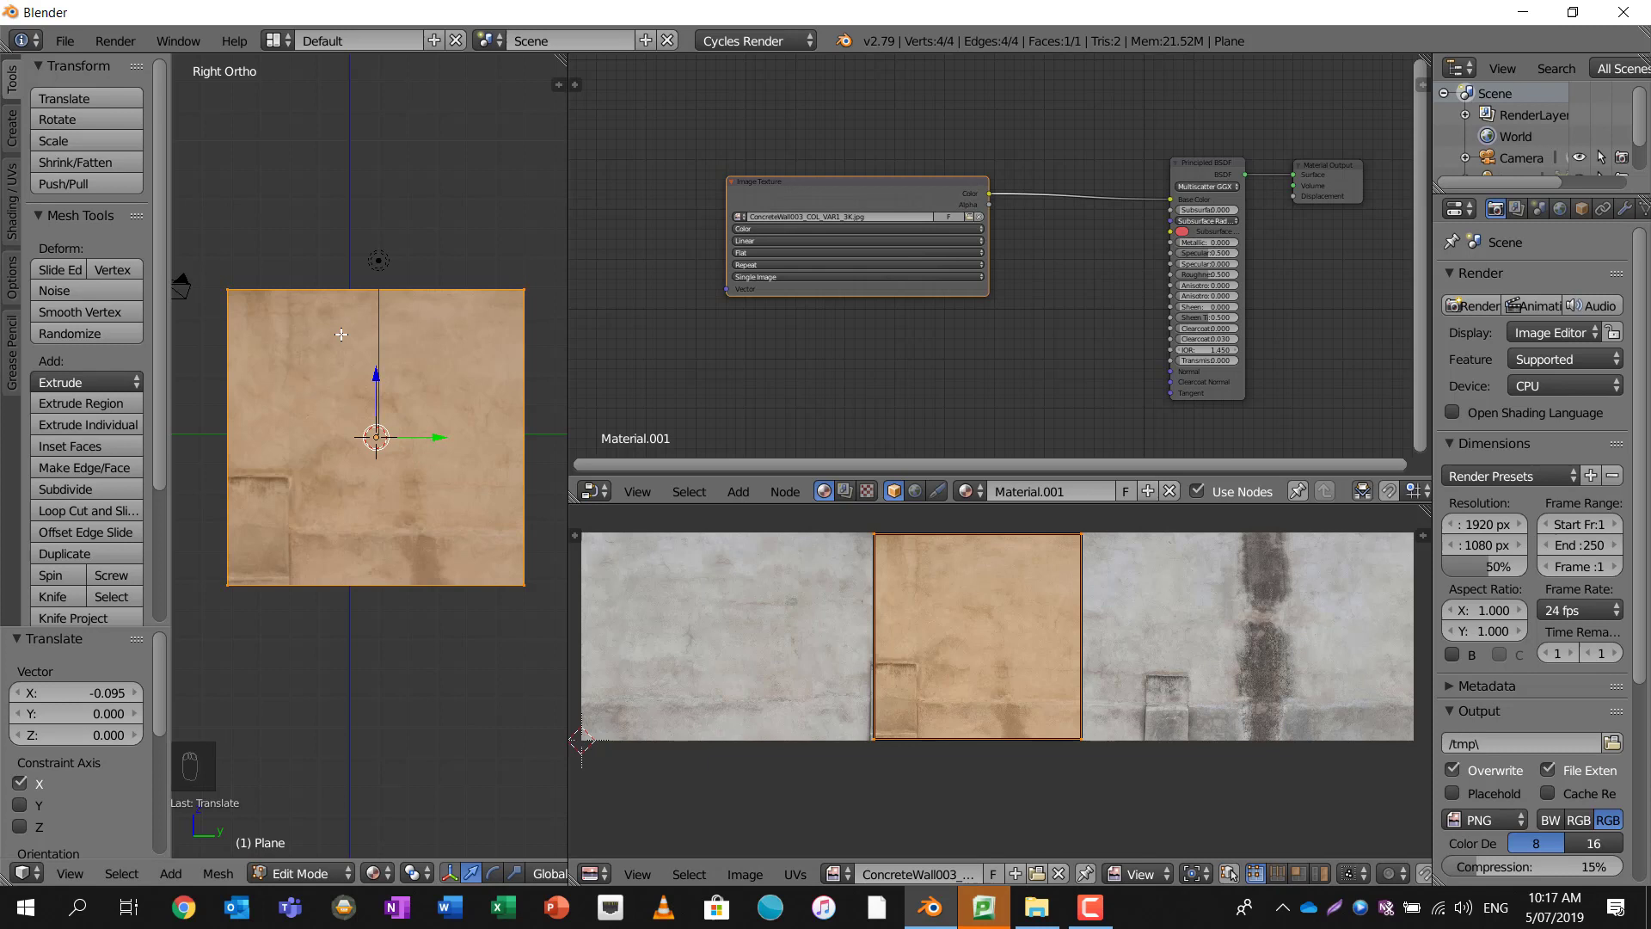
pyautogui.scroll(3, 338, 310)
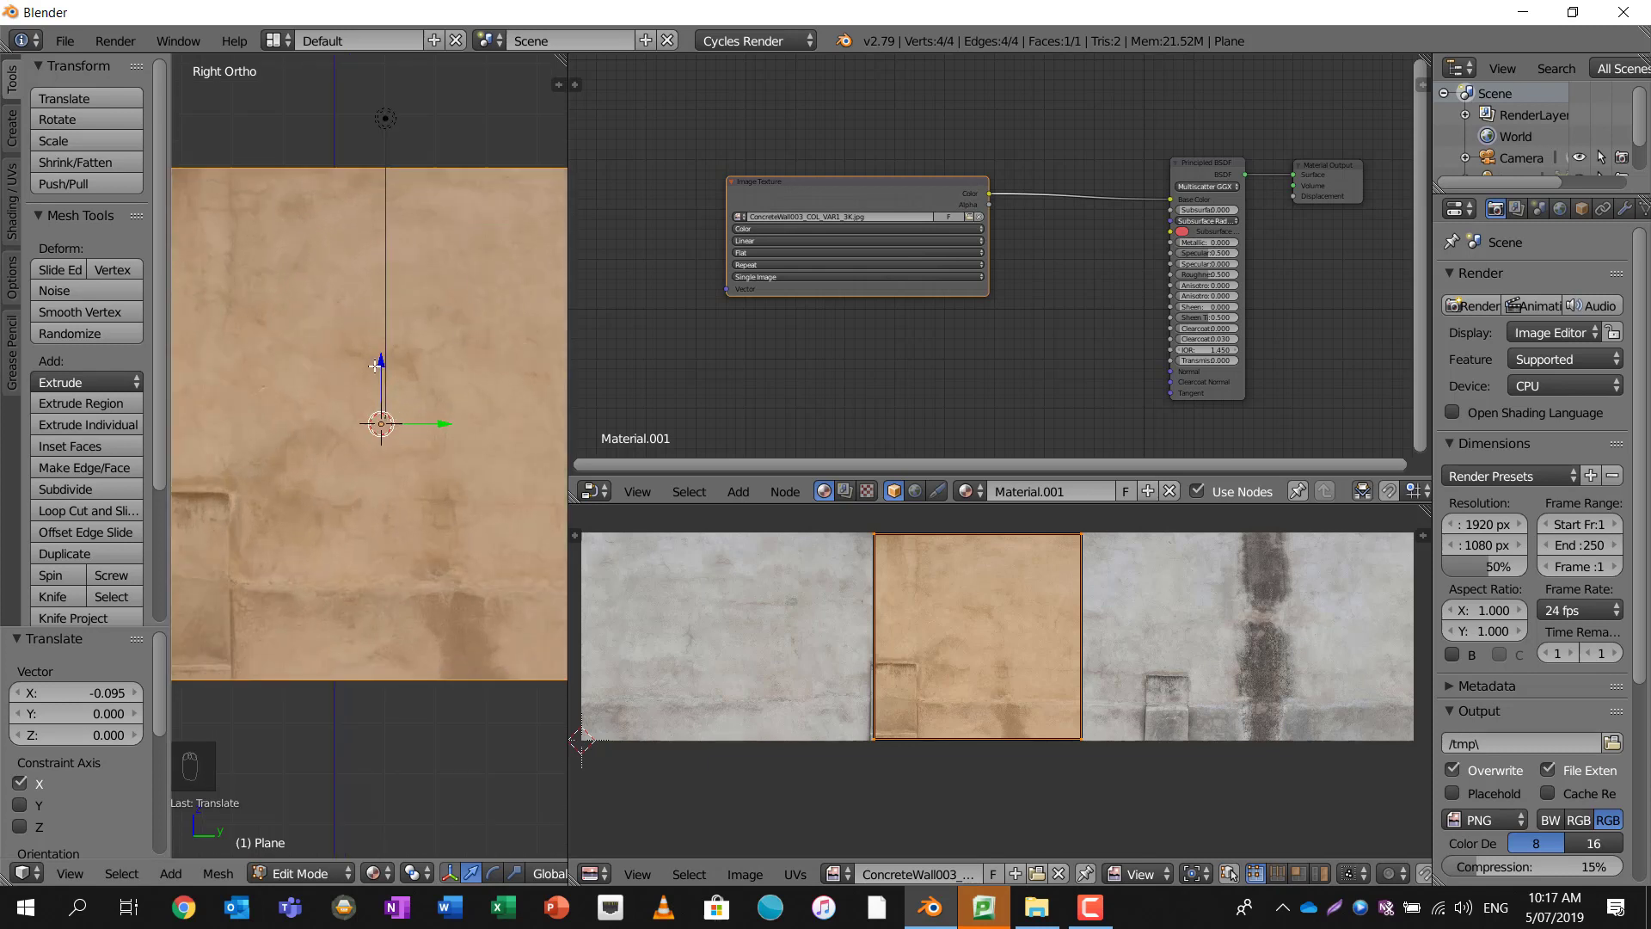
pyautogui.scroll(2, 787, 295)
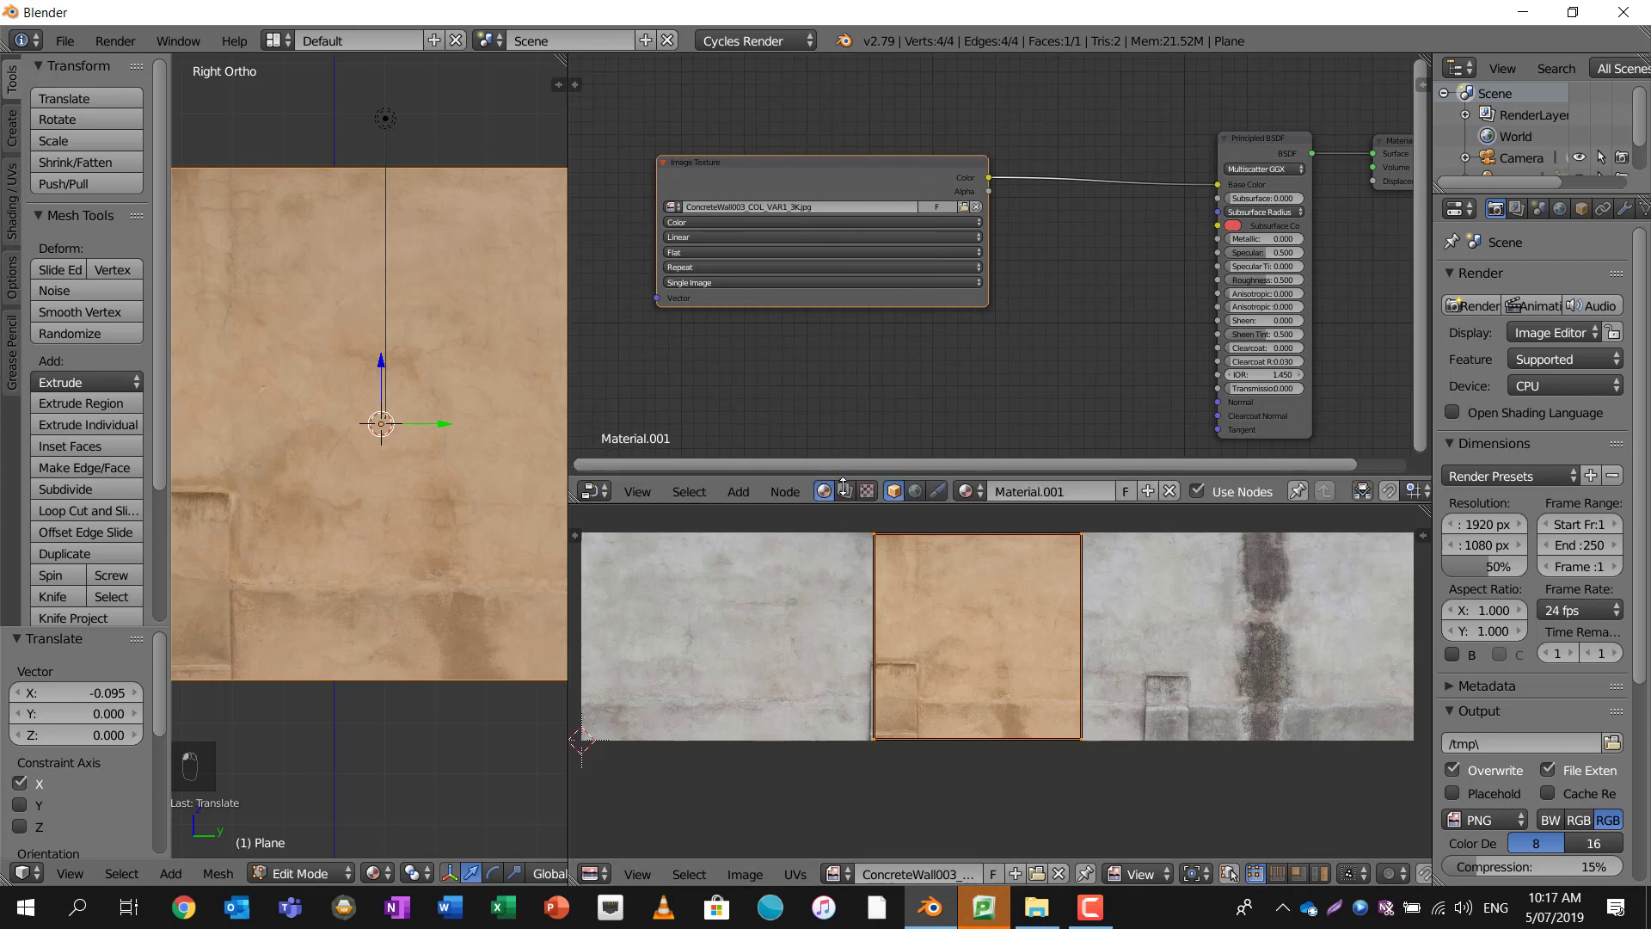
# - Enlarge the node editor, hide the tool shelf, and move the Image Texture node higher
pyautogui.moveTo(862, 503); pyautogui.dragTo(946, 778)
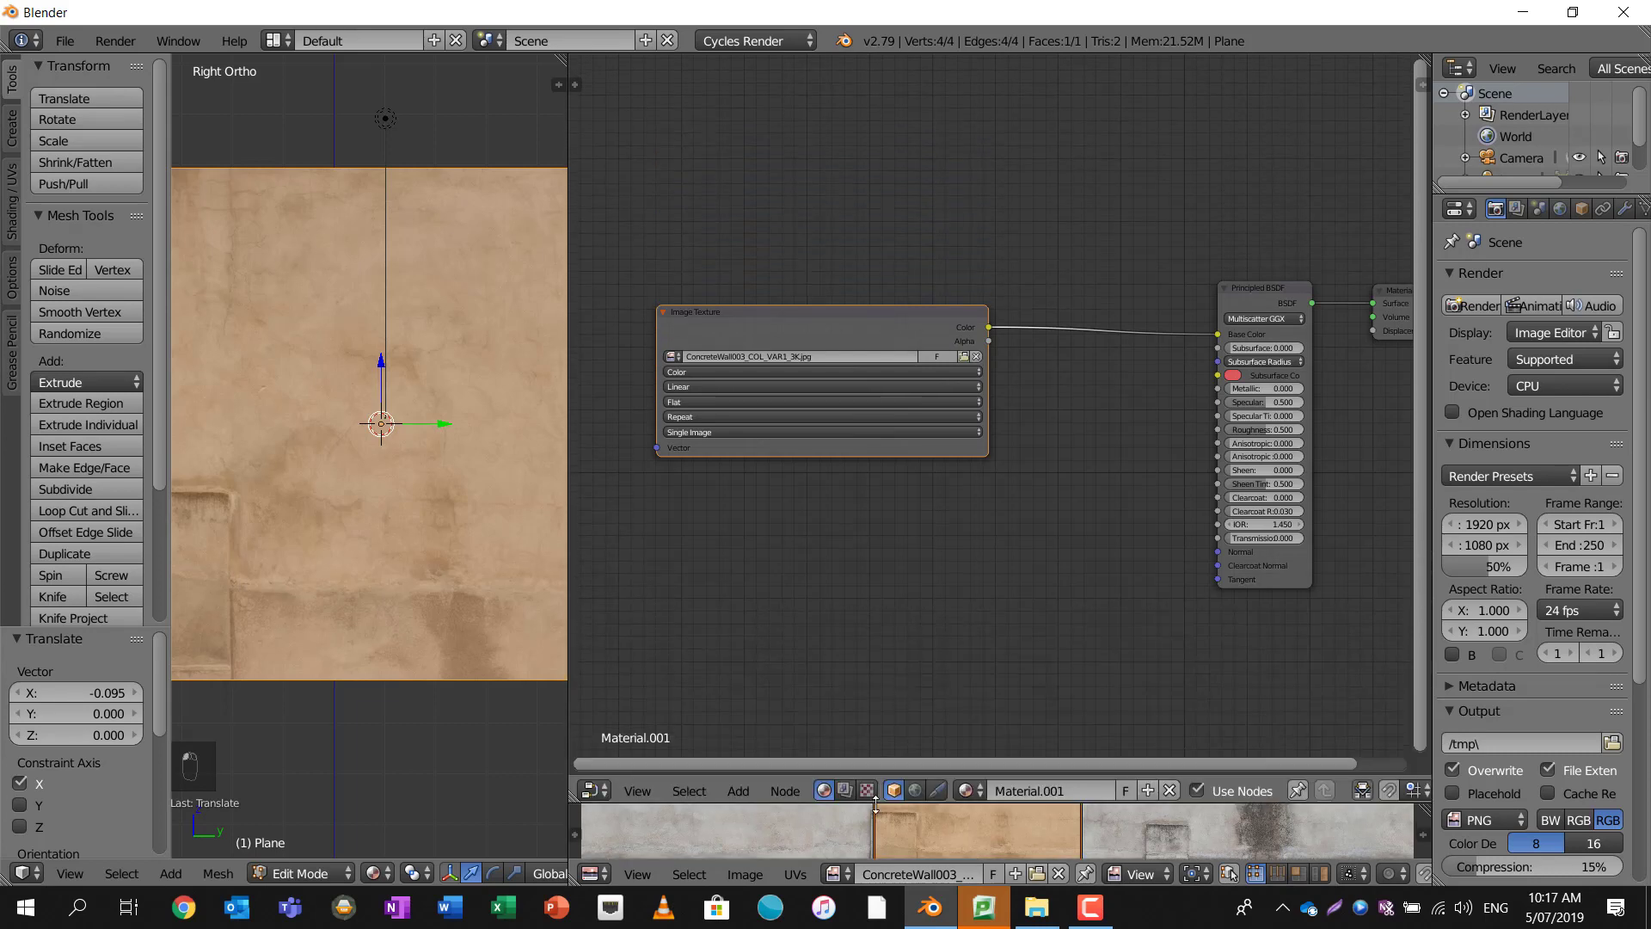
pyautogui.scroll(1, 970, 594)
pyautogui.press('t')
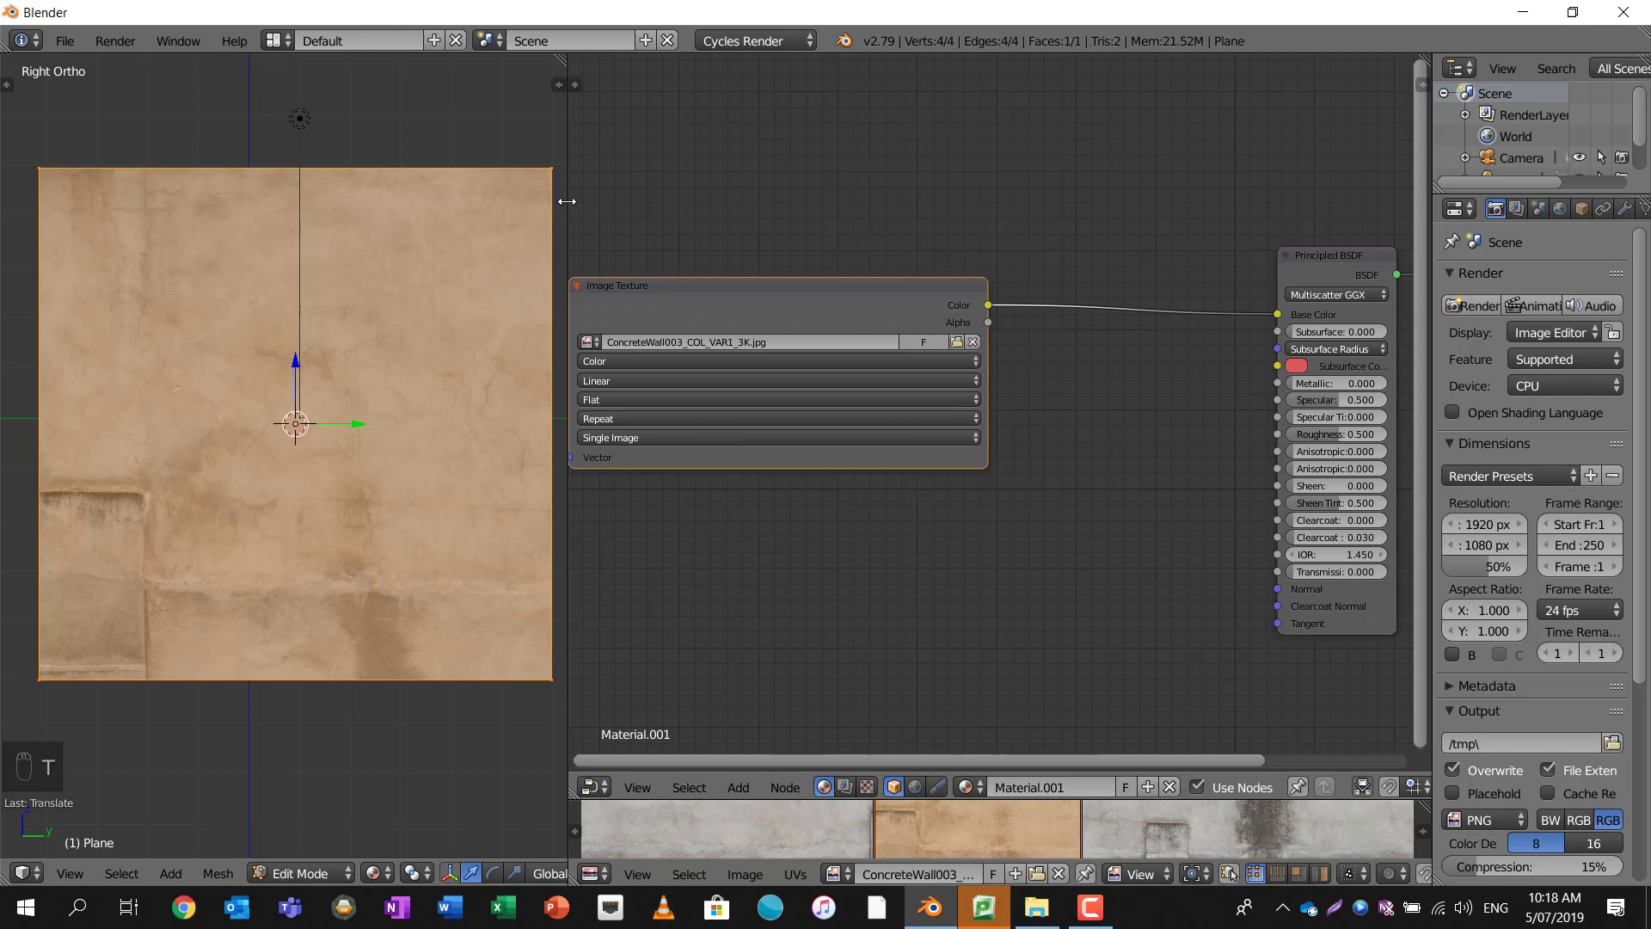
pyautogui.moveTo(565, 192); pyautogui.dragTo(118, 198)
pyautogui.press('g')
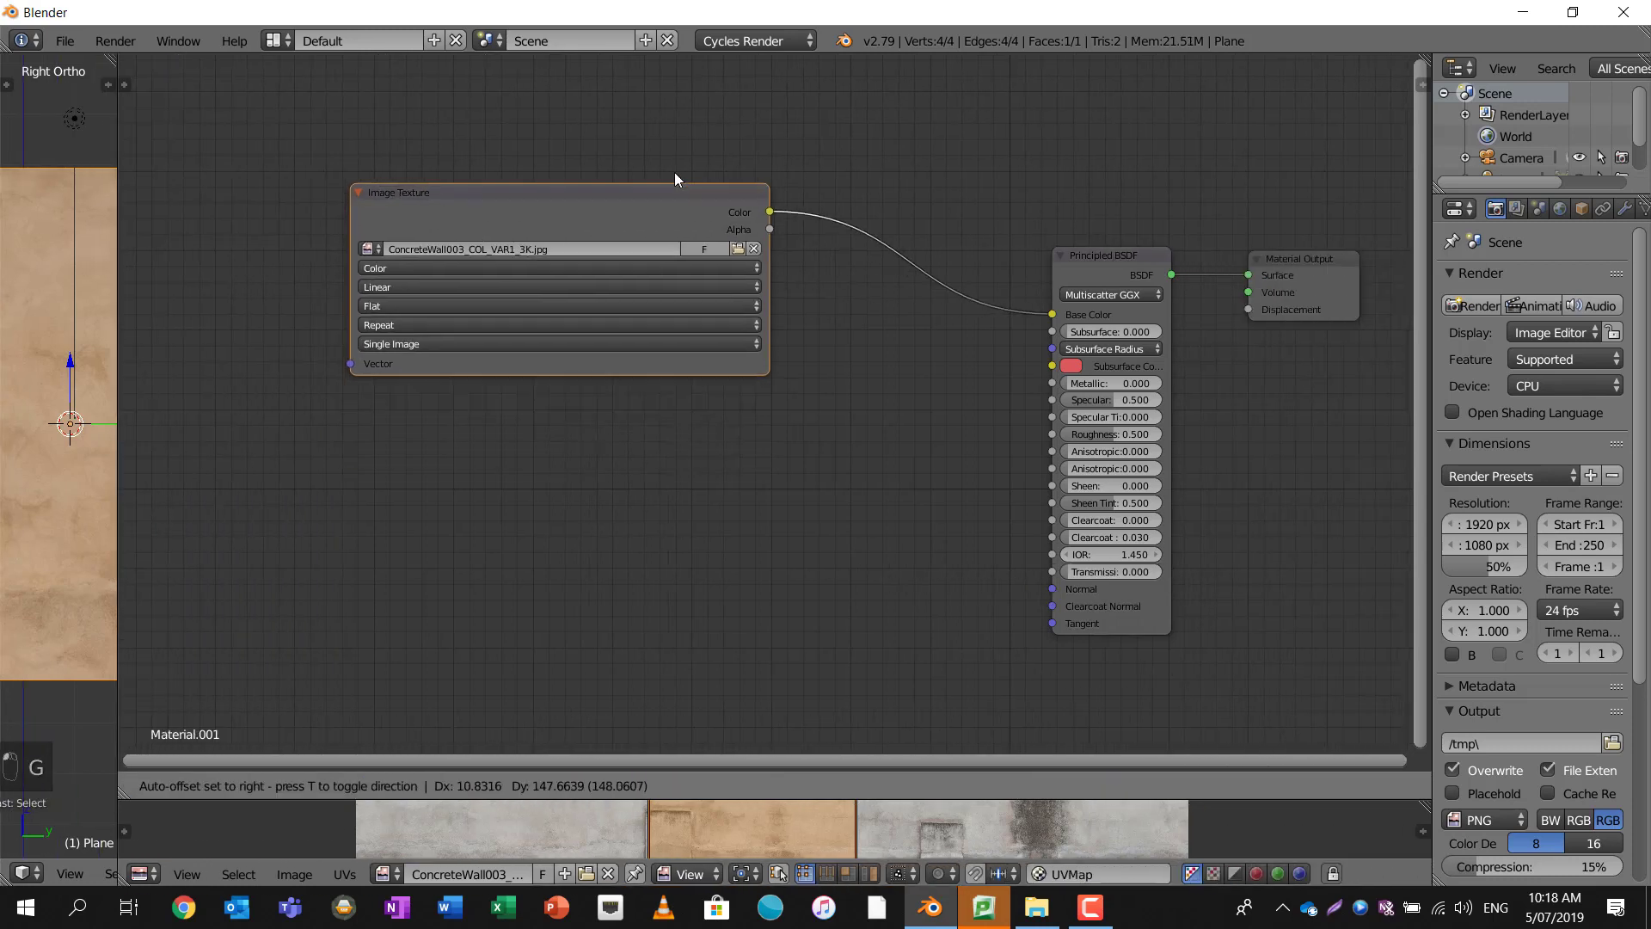
pyautogui.click(678, 168)
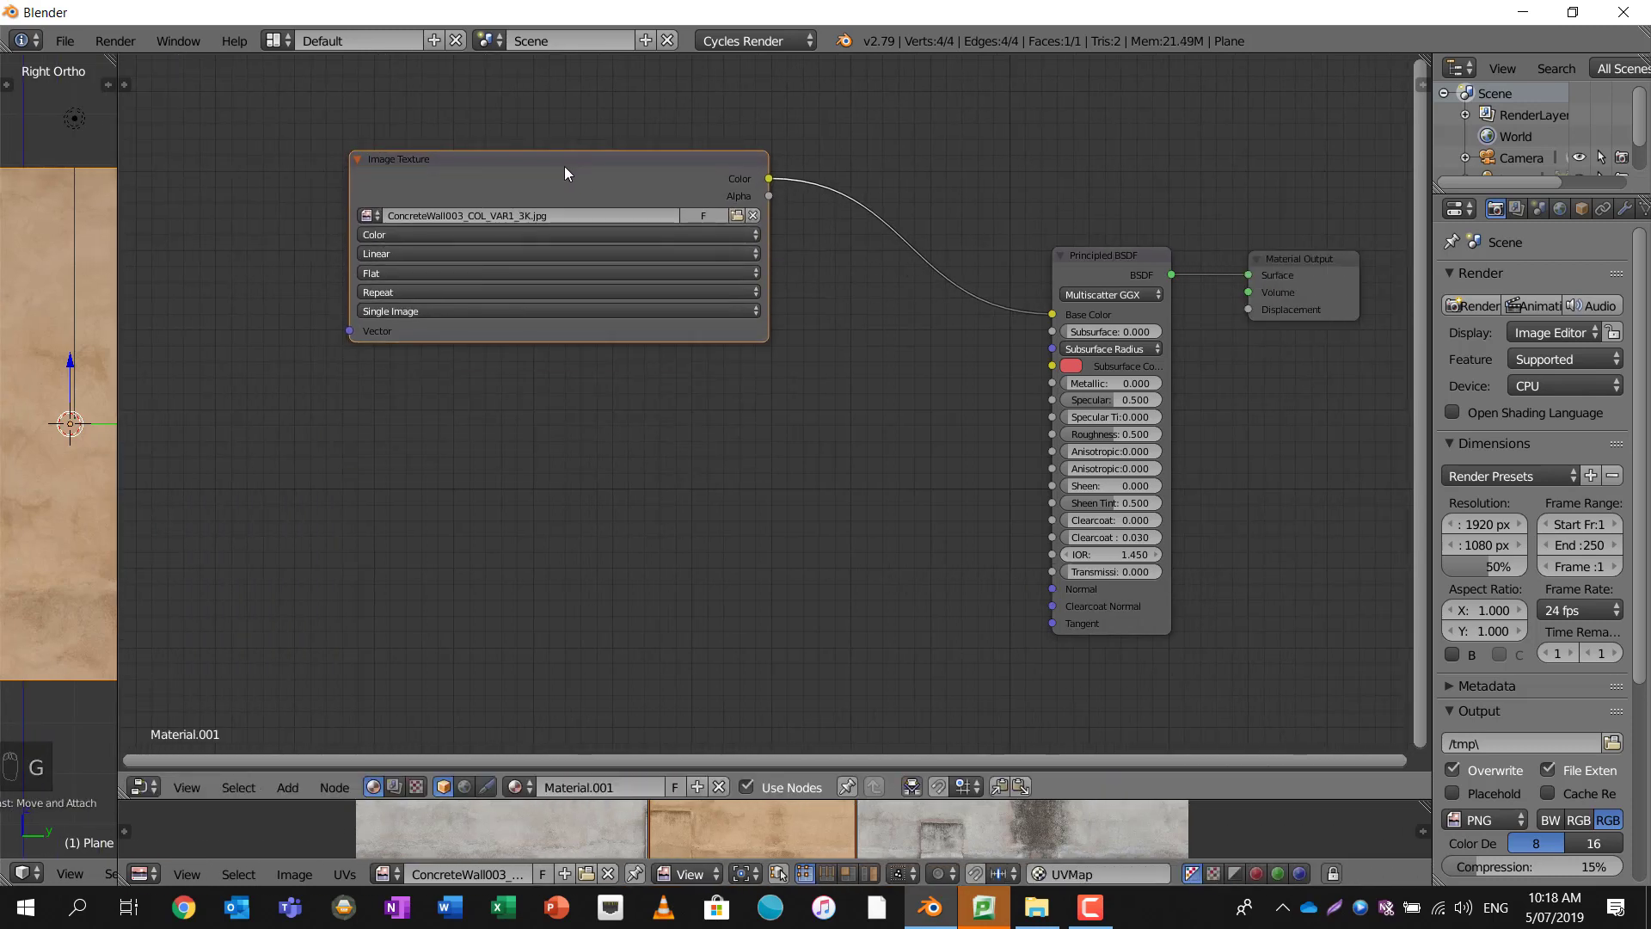
# - Duplicate the Image Texture node and load ConcreteWall003_GLOSS_3K.jpg into the copy
pyautogui.hotkey('shift', 'd')
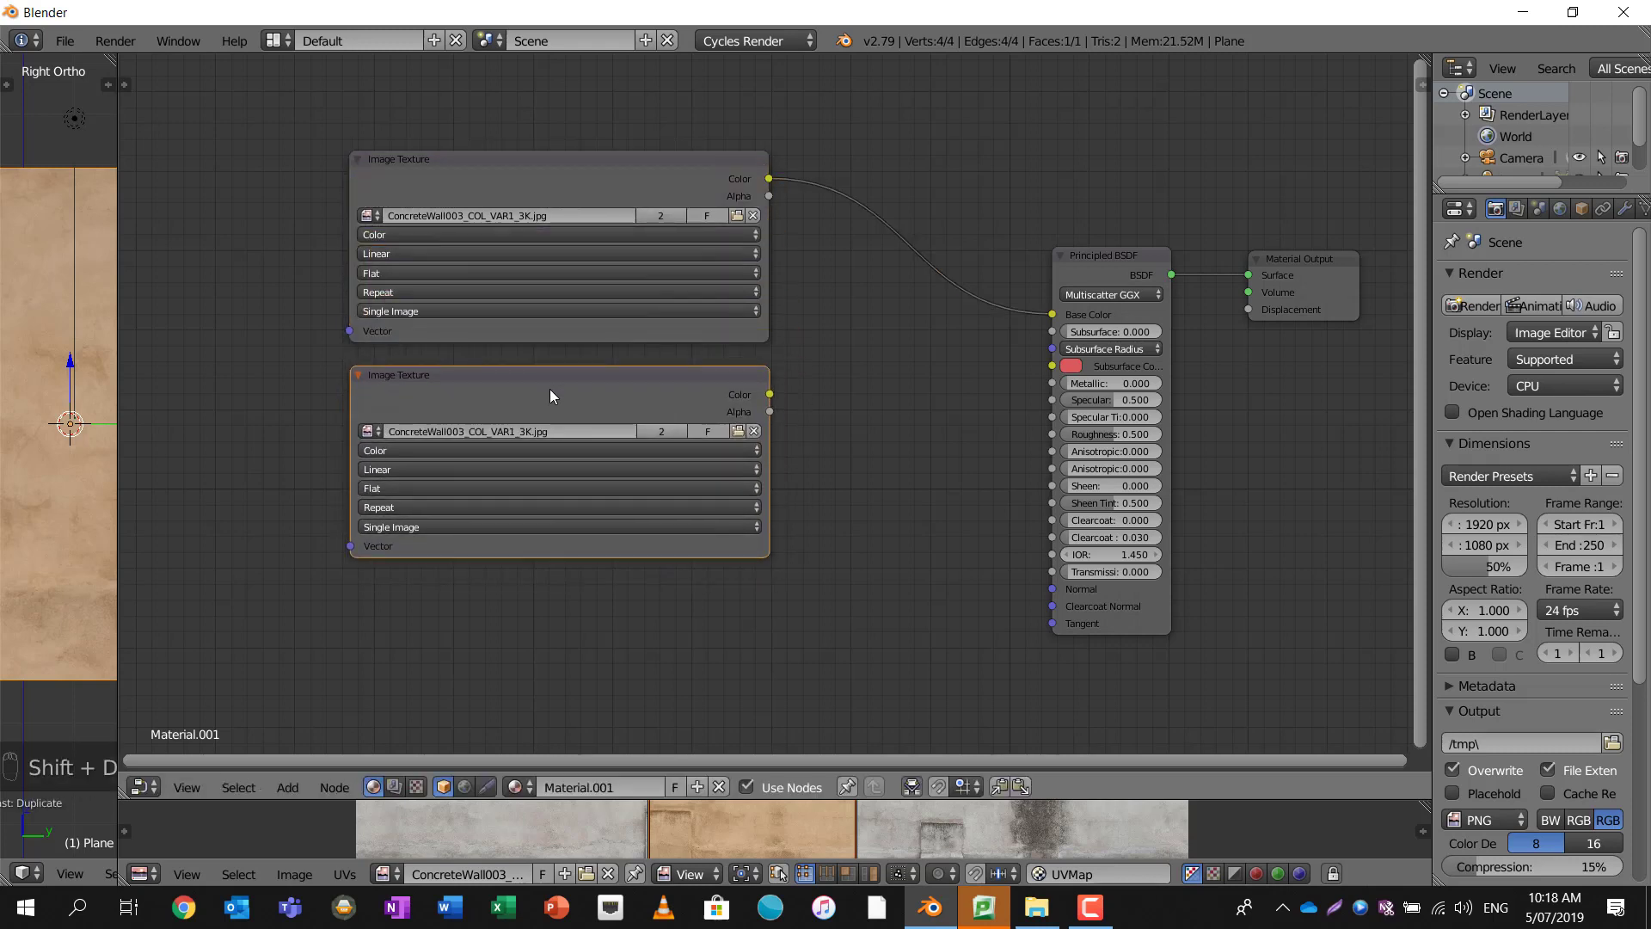
pyautogui.click(737, 431)
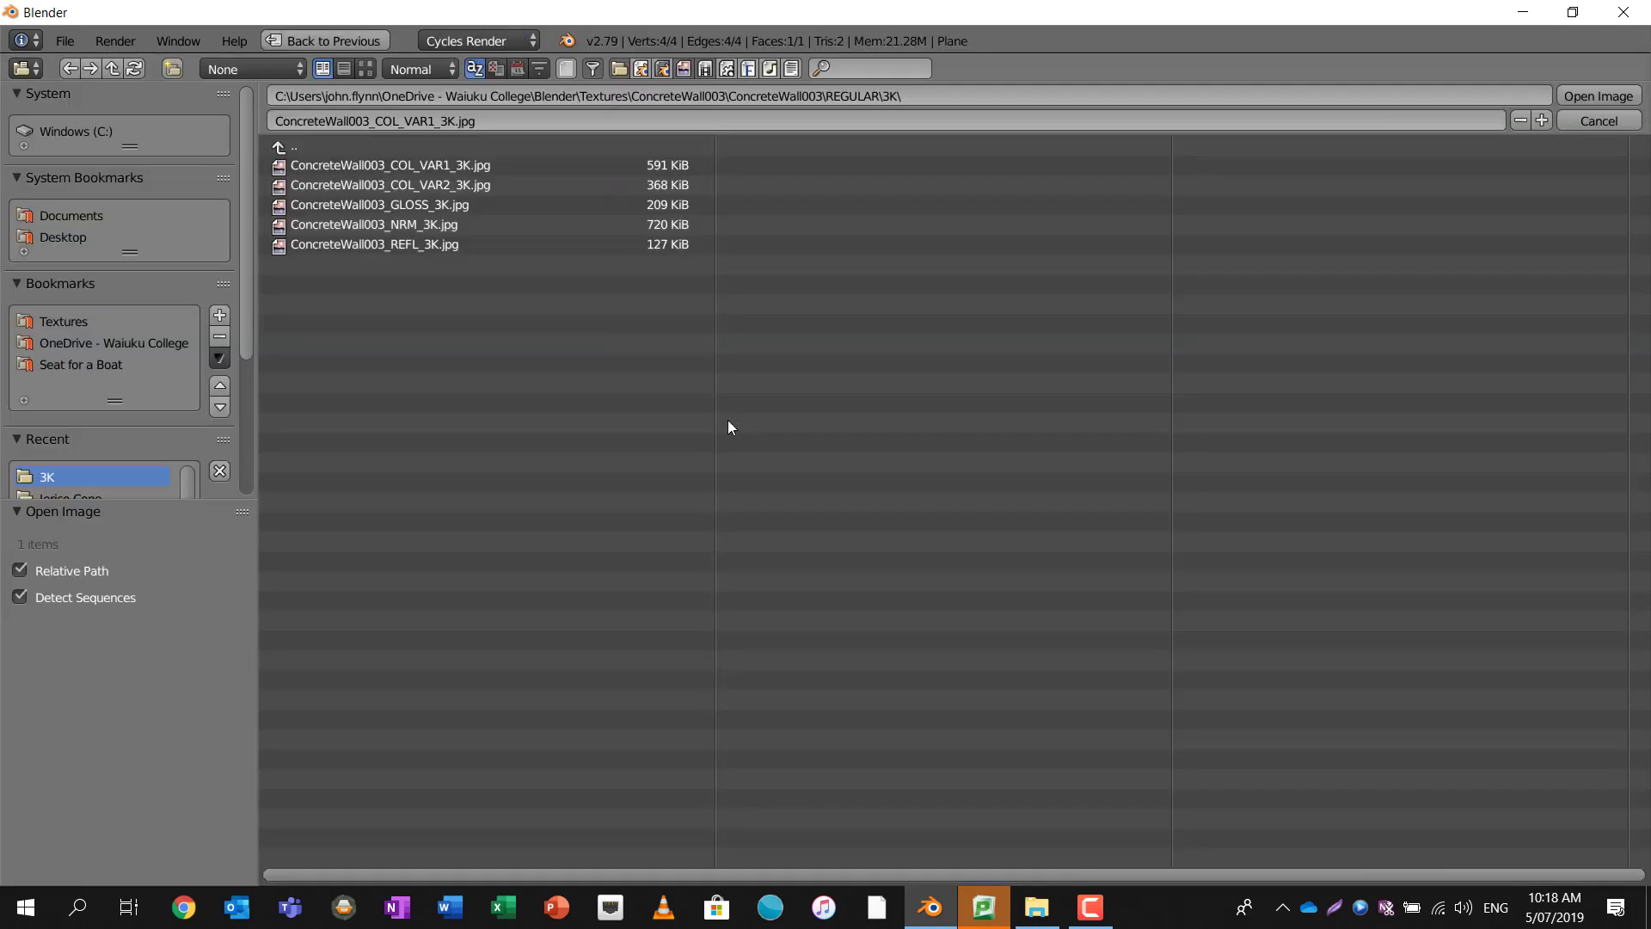
pyautogui.click(450, 204)
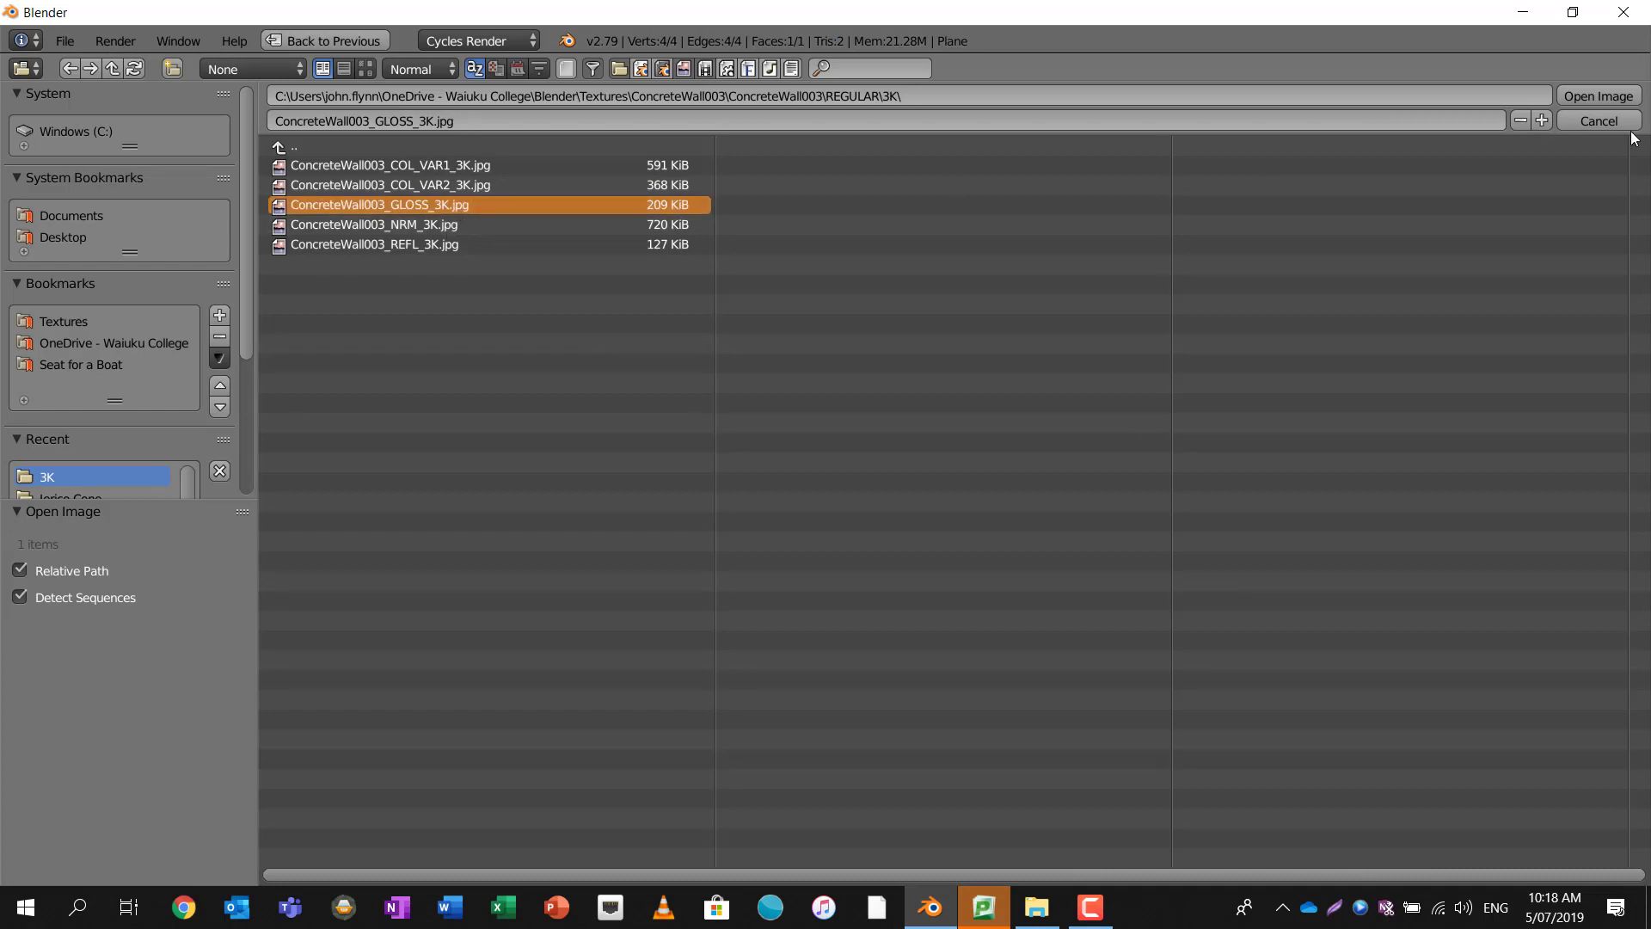
pyautogui.click(1600, 96)
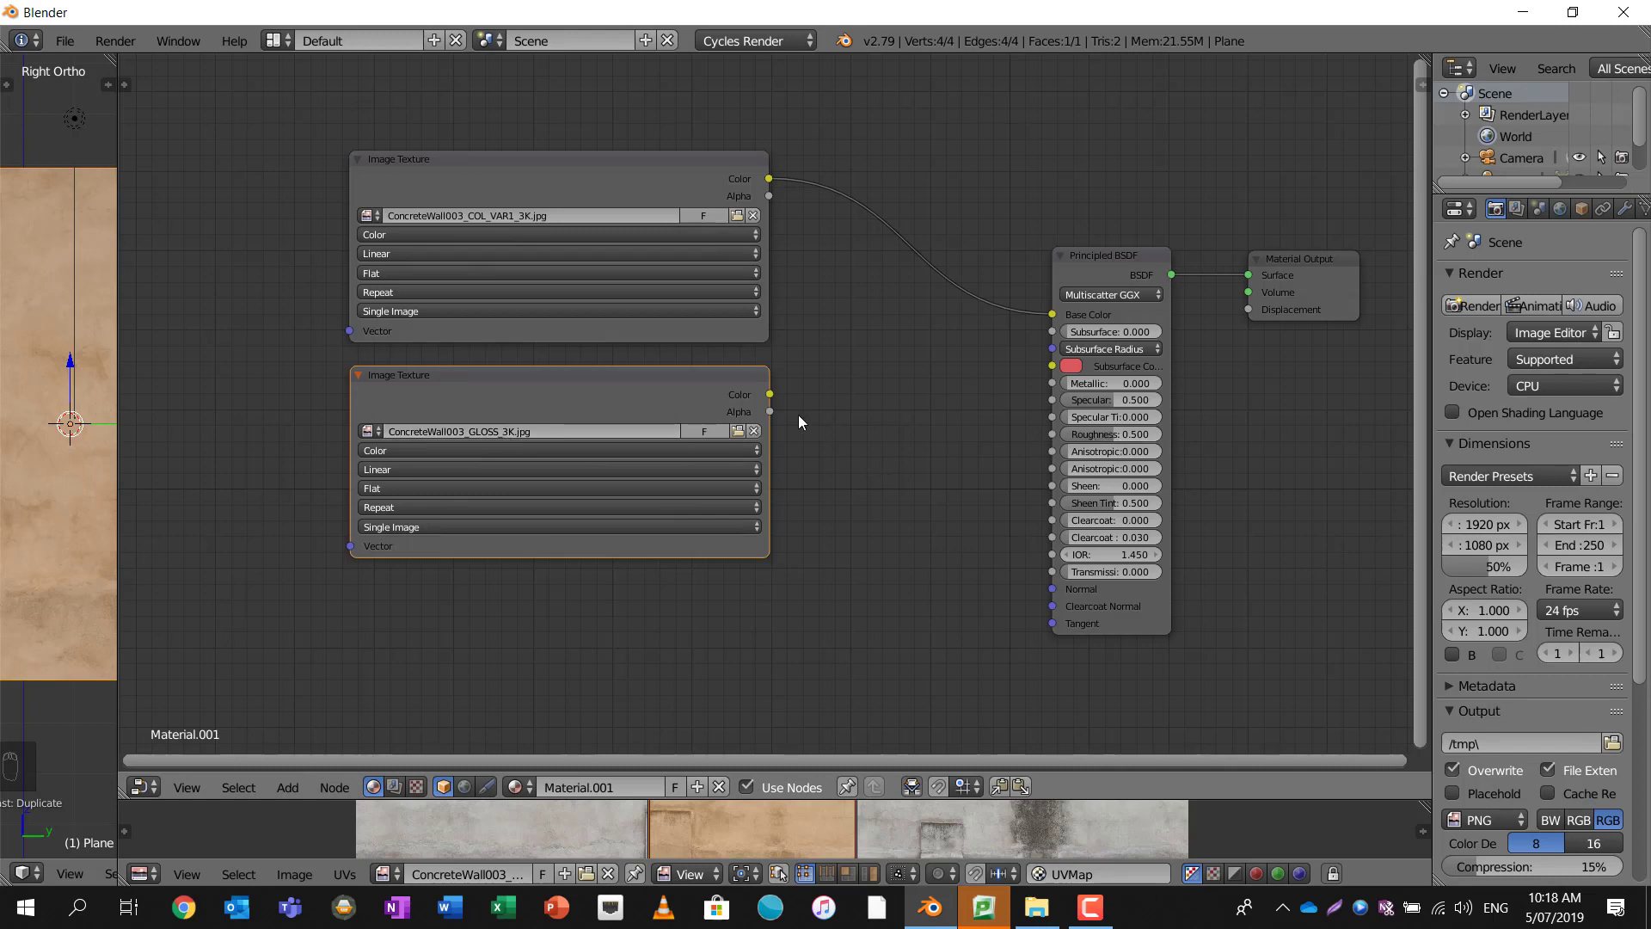
# - Add an Invert node linking the gloss texture's Color to the Principled BSDF Roughness
pyautogui.hotkey('shift', 'a')
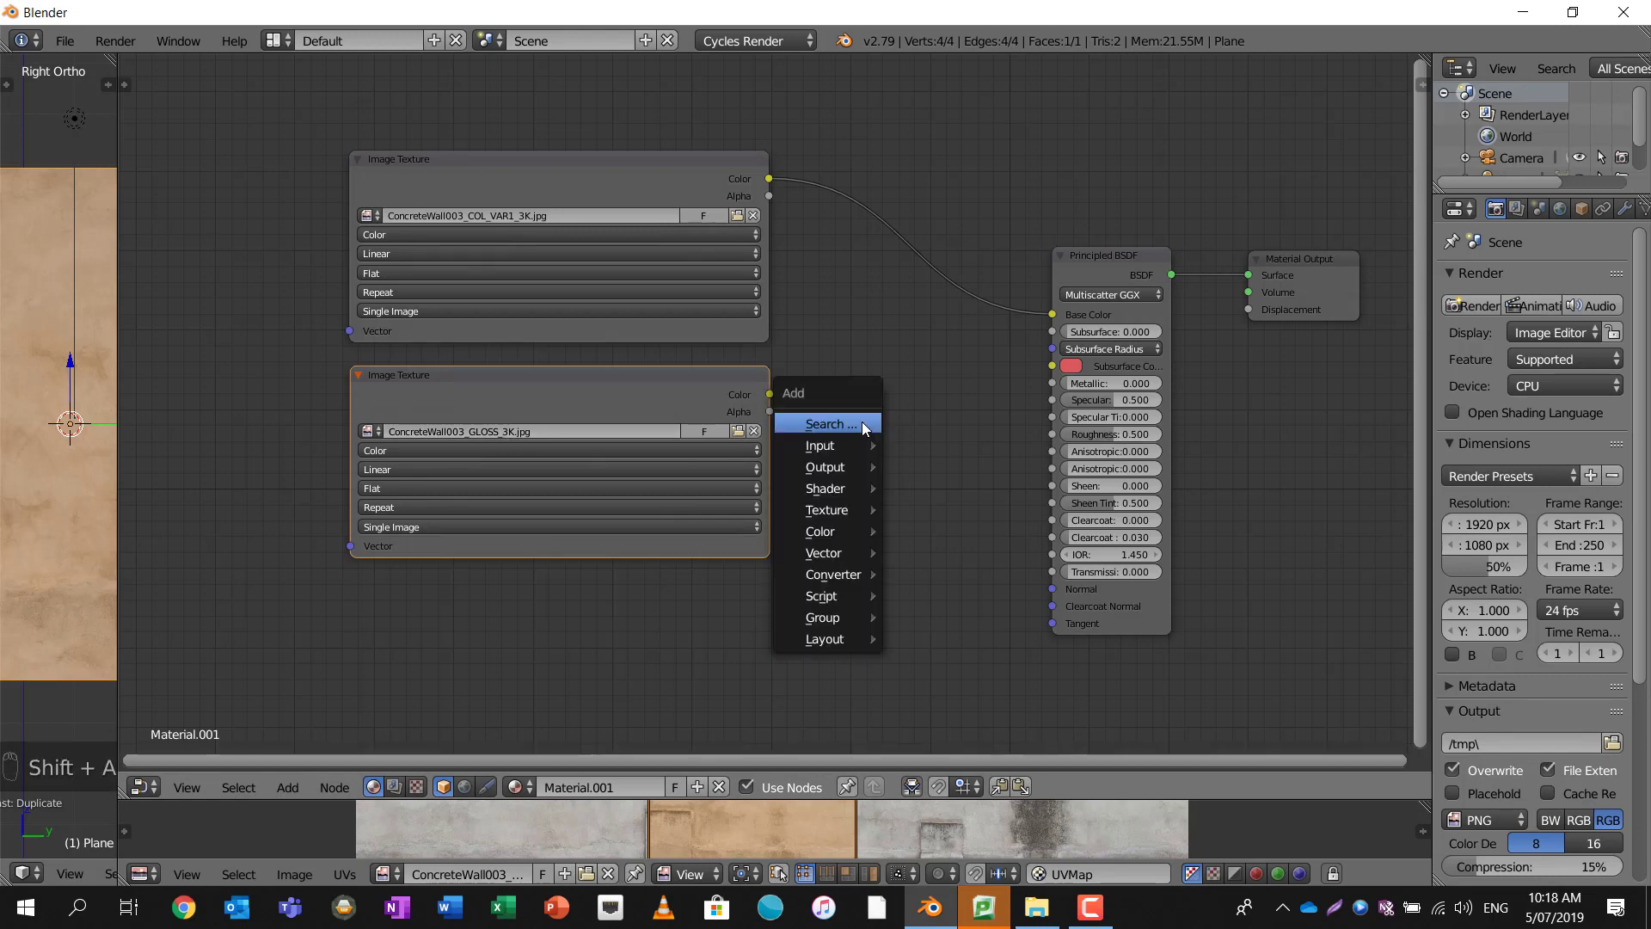
pyautogui.click(861, 421)
pyautogui.write('inver')
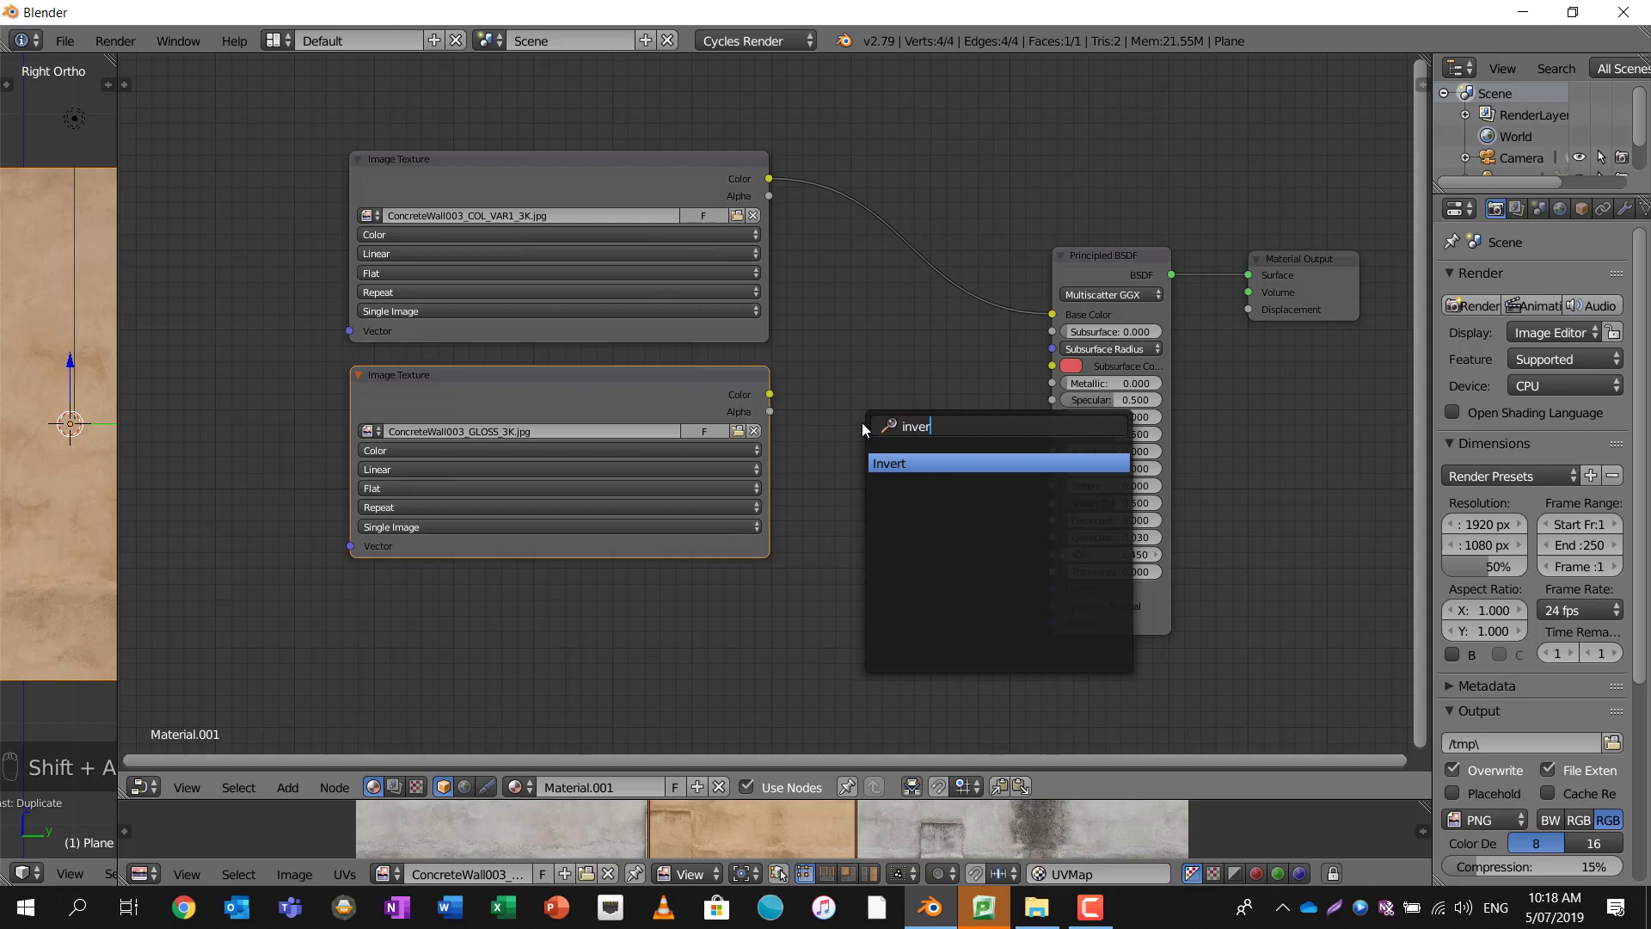
pyautogui.press('Return')
pyautogui.click(853, 342)
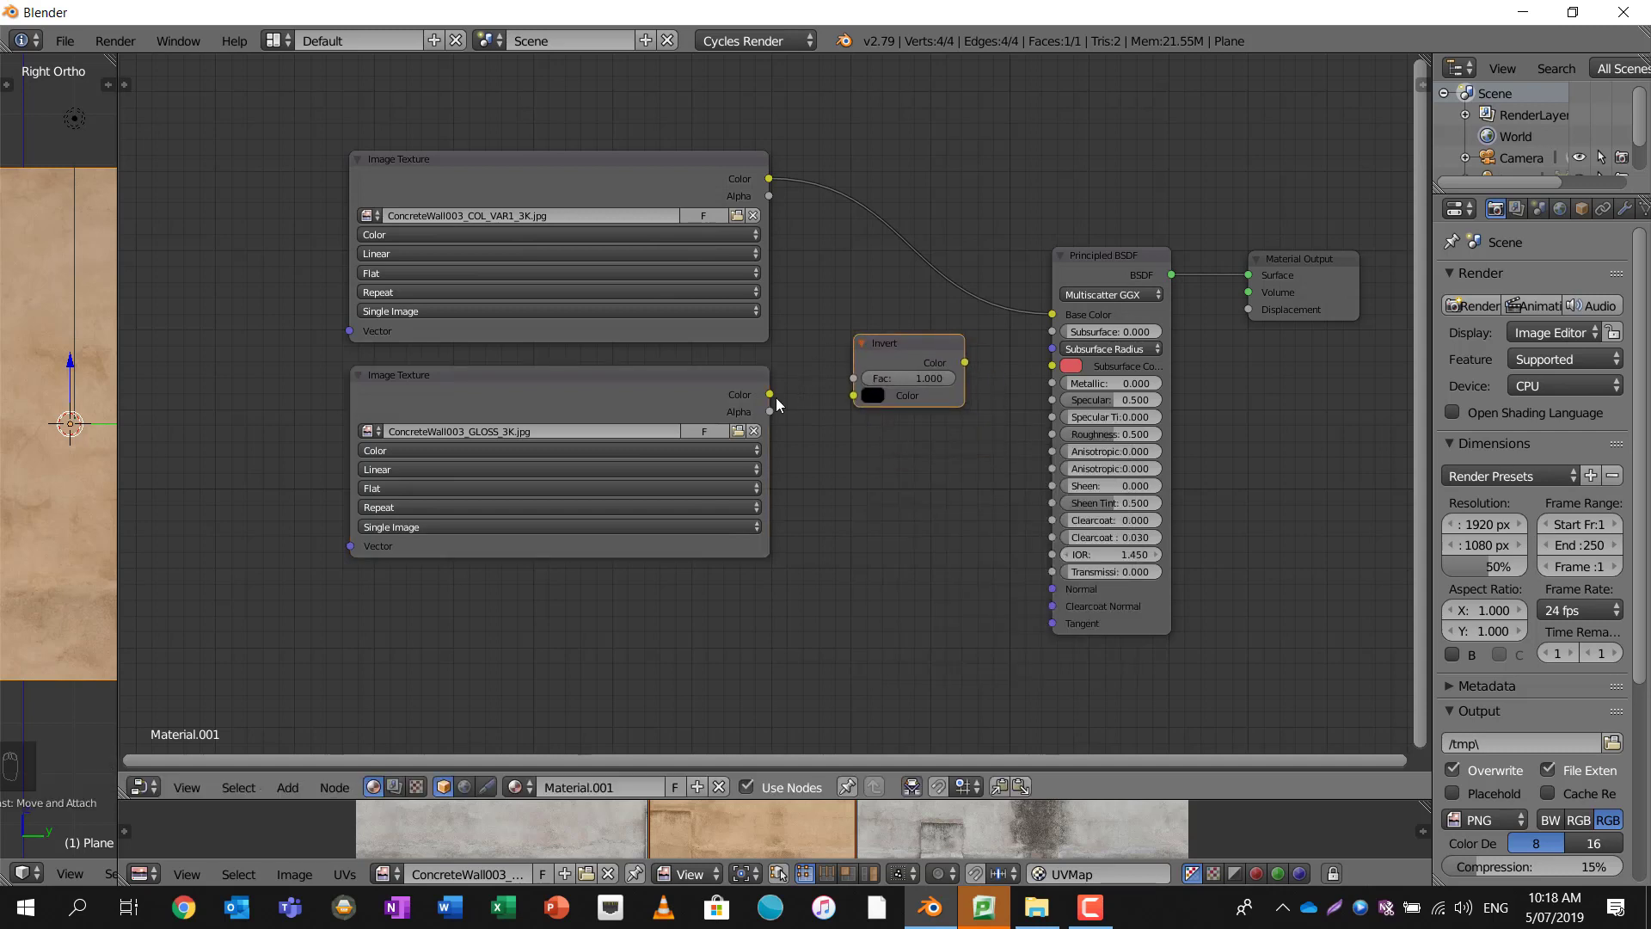
pyautogui.moveTo(770, 392); pyautogui.dragTo(854, 396)
pyautogui.moveTo(966, 362); pyautogui.dragTo(982, 366)
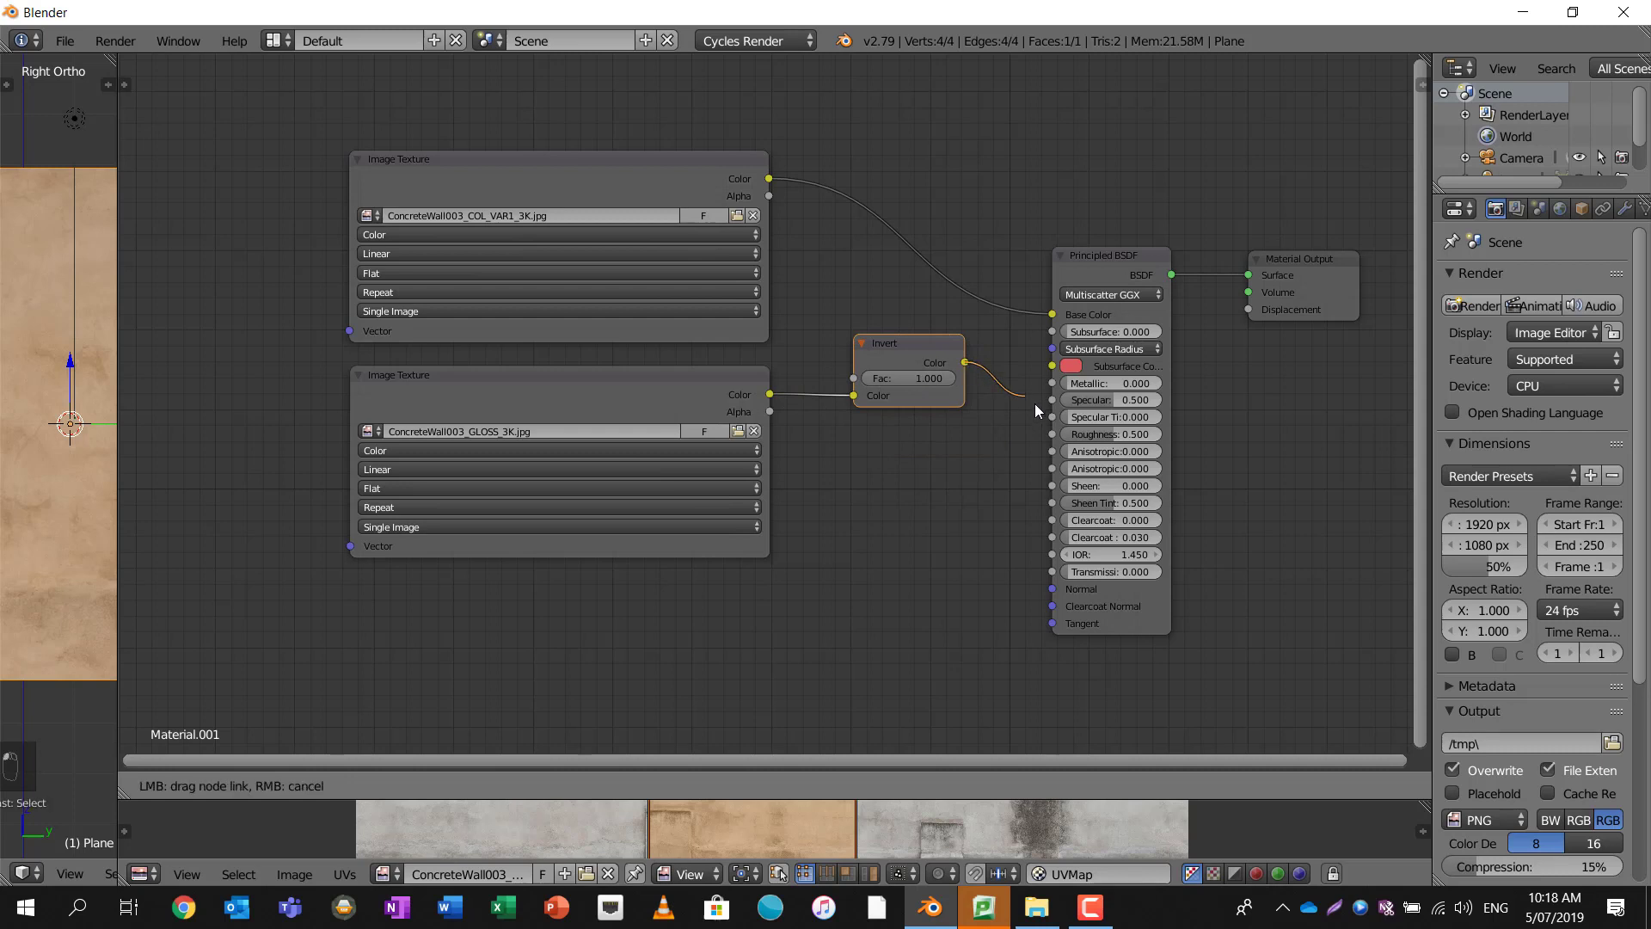
pyautogui.moveTo(1056, 424); pyautogui.dragTo(1055, 433)
pyautogui.press('g')
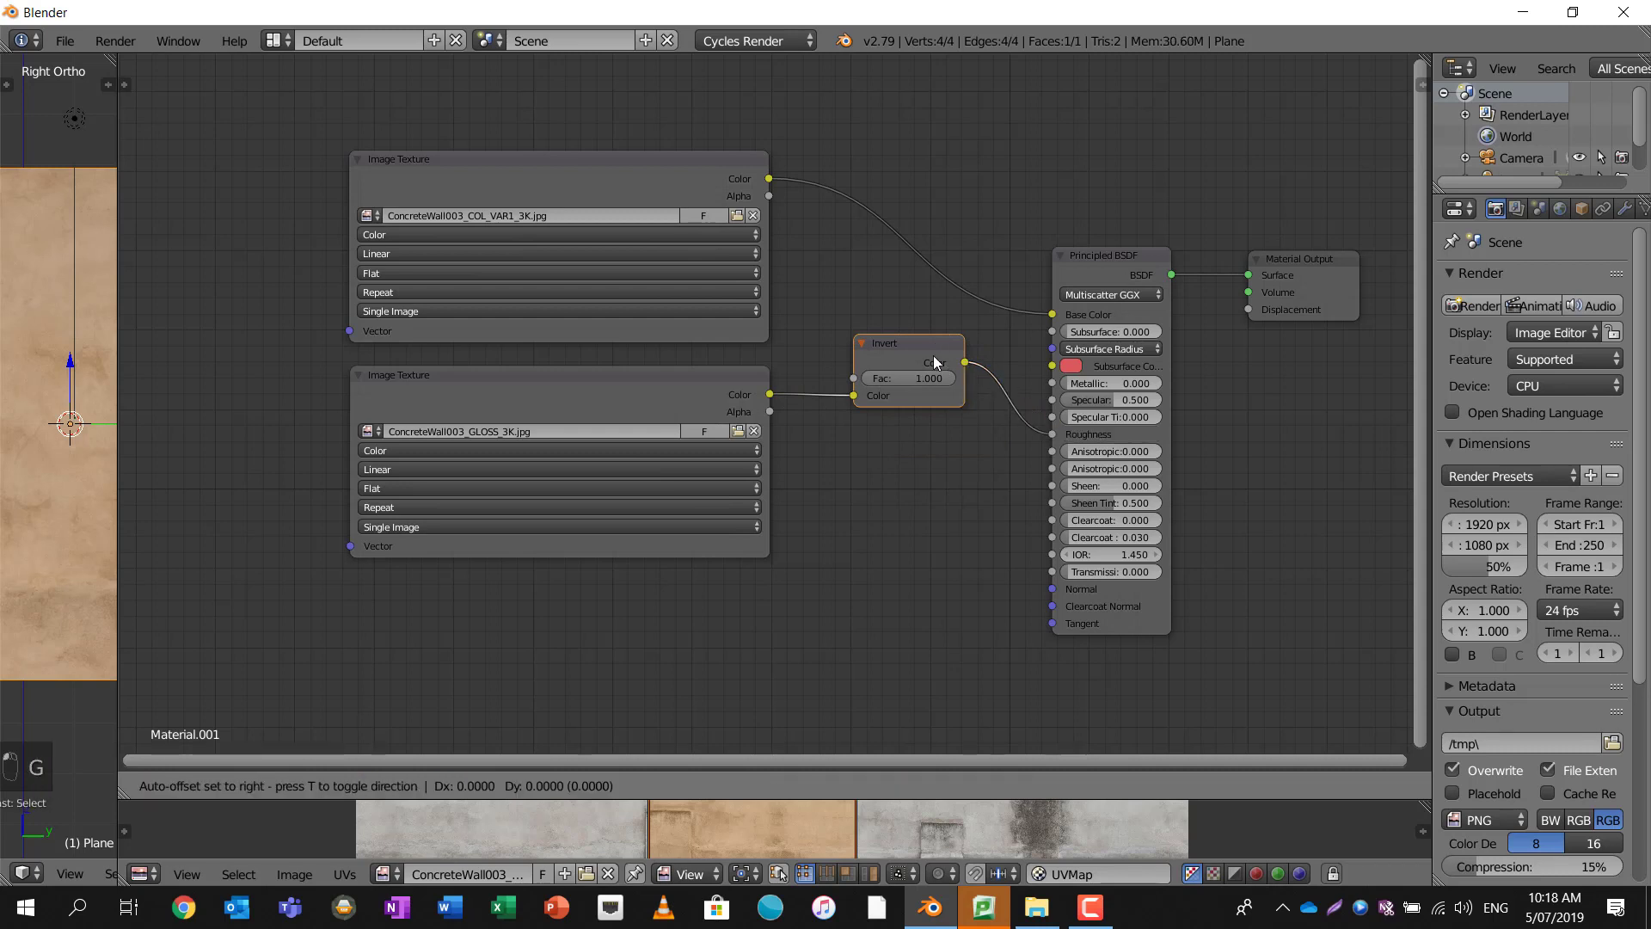
pyautogui.click(903, 391)
pyautogui.moveTo(778, 398); pyautogui.dragTo(819, 327, button='middle')
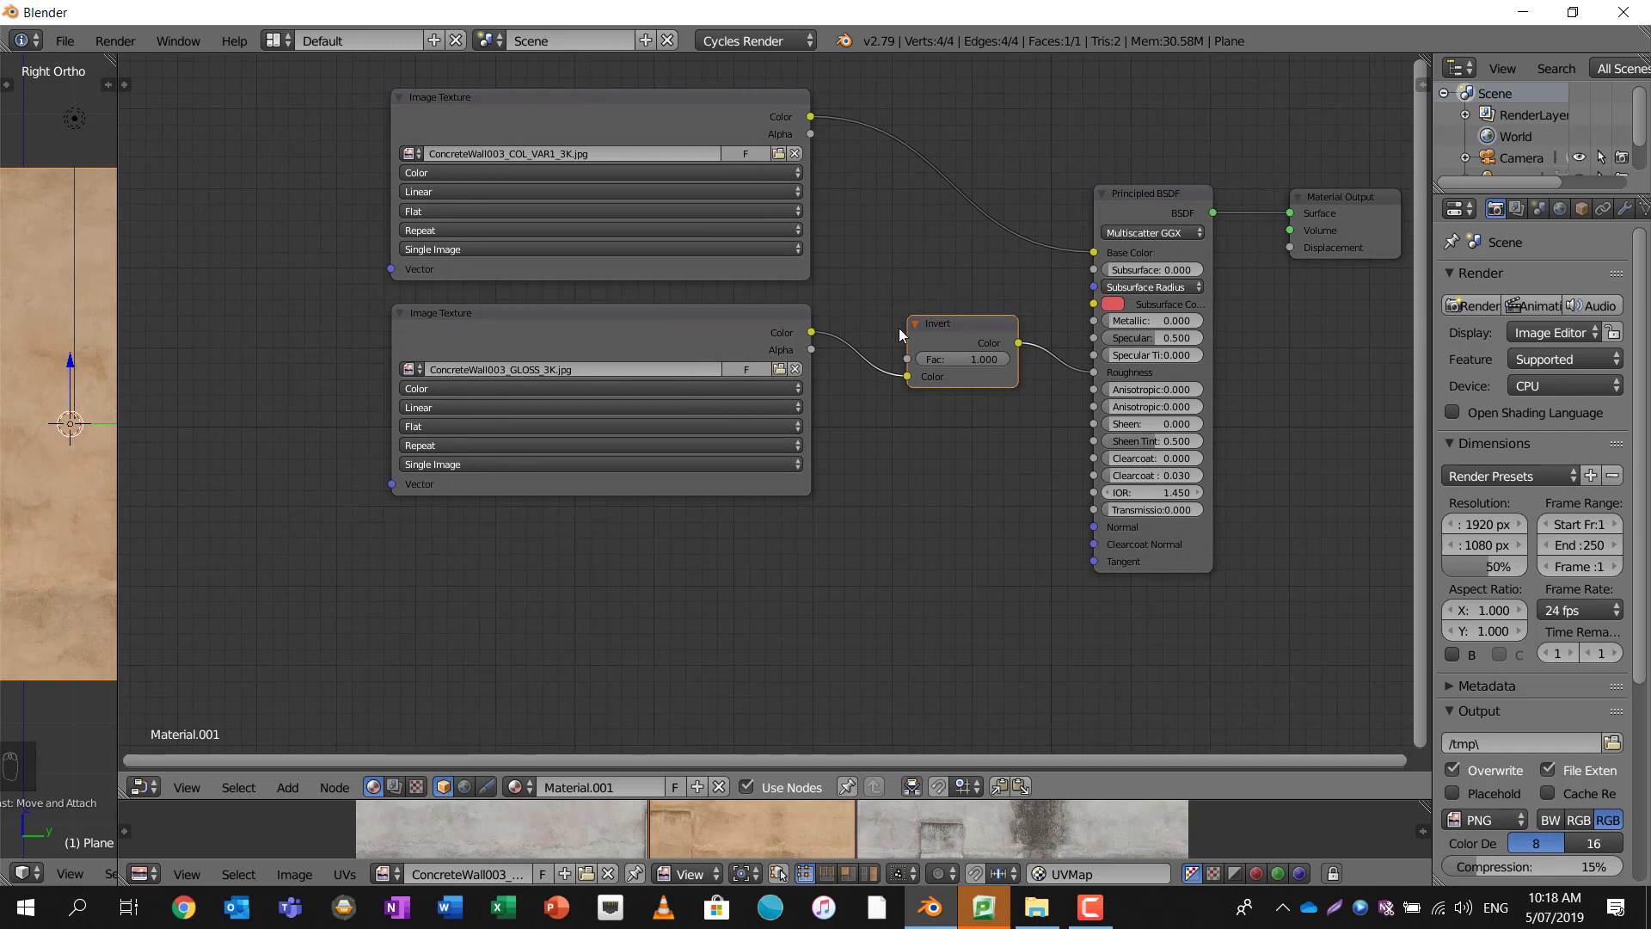
# - Set the gloss texture to Non-Color Data and duplicate its node
pyautogui.click(411, 389)
pyautogui.click(435, 354)
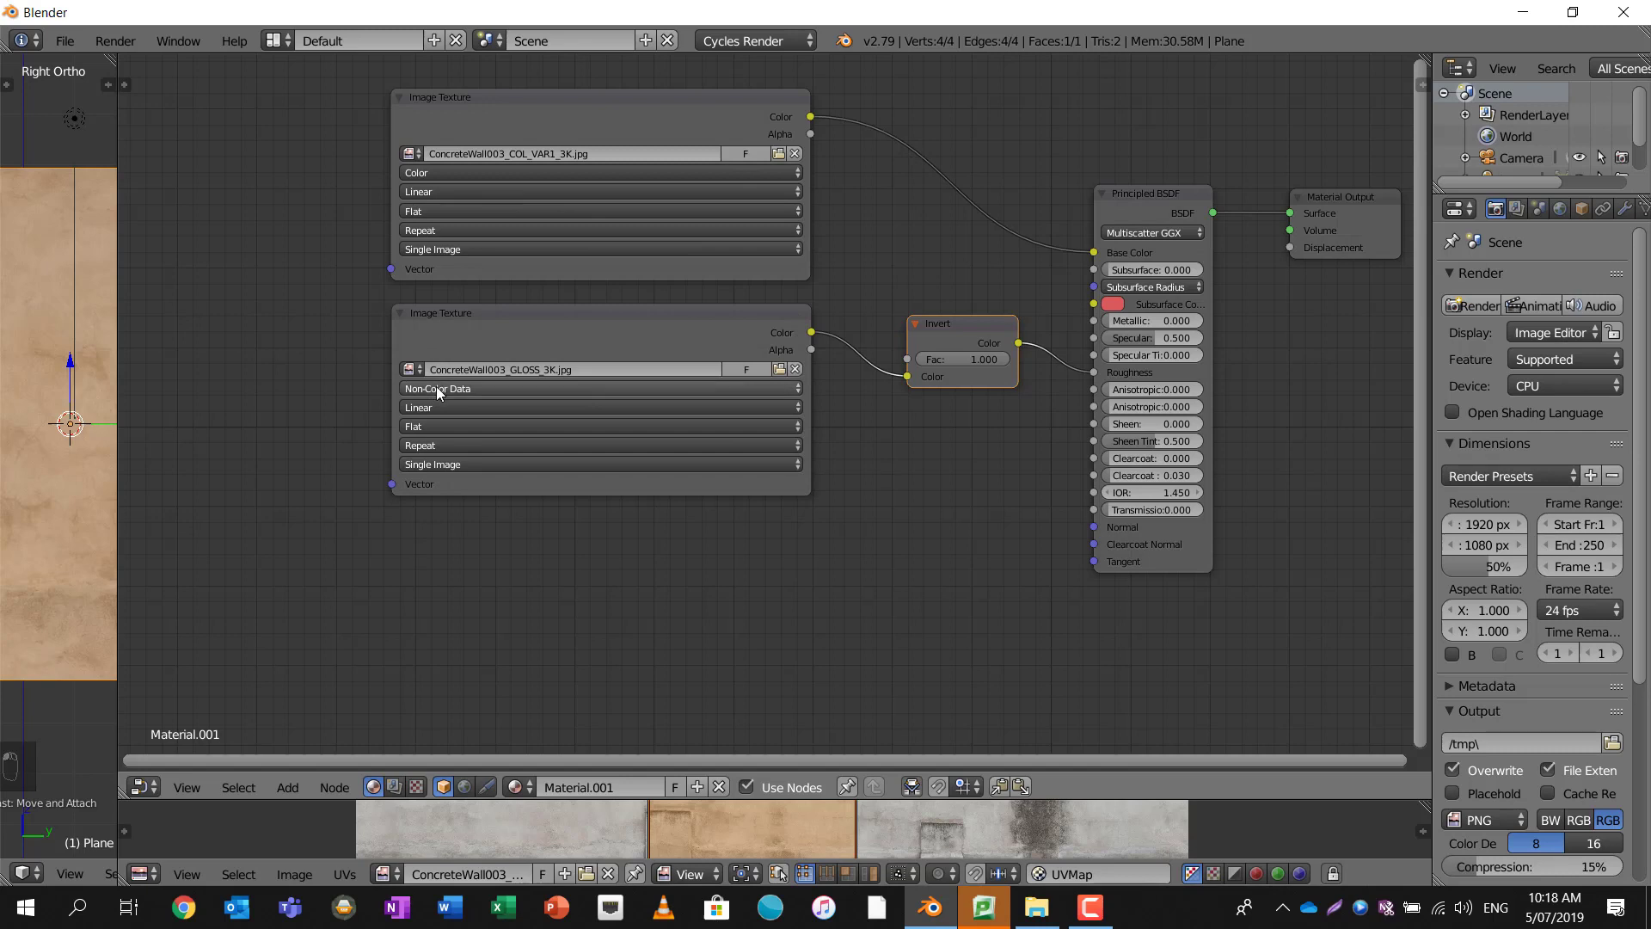
pyautogui.click(502, 306)
pyautogui.hotkey('shift', 'd')
# - Place the copied node below and load ConcreteWall003_NRM_3K.jpg into it
pyautogui.click(502, 519)
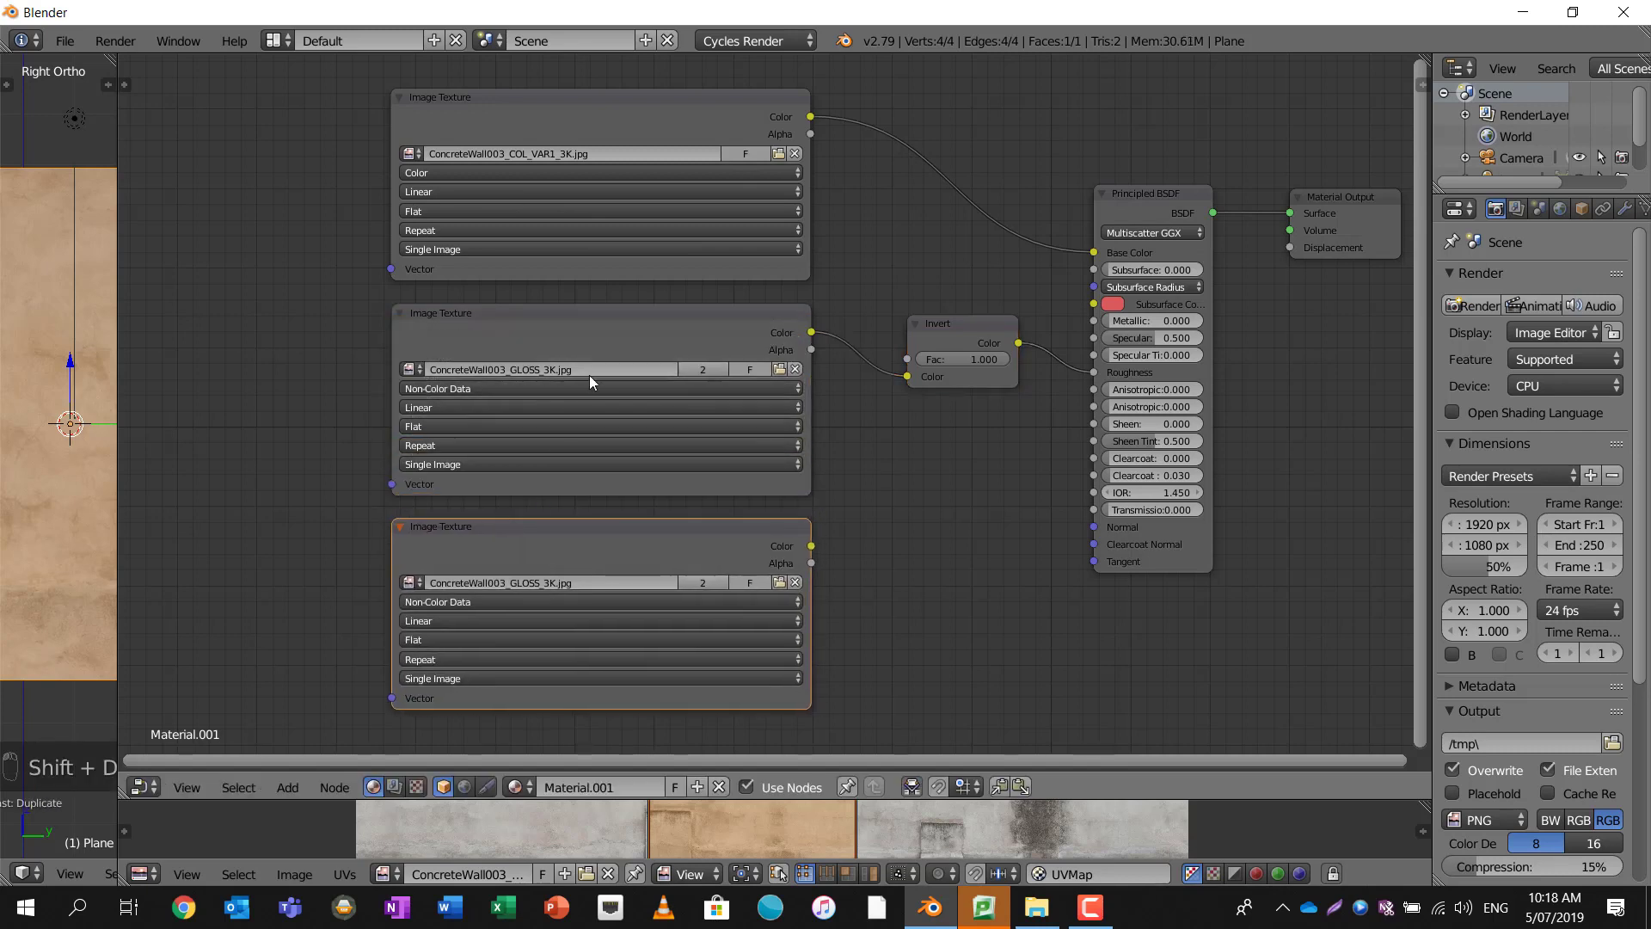
pyautogui.moveTo(694, 591); pyautogui.dragTo(713, 483, button='middle')
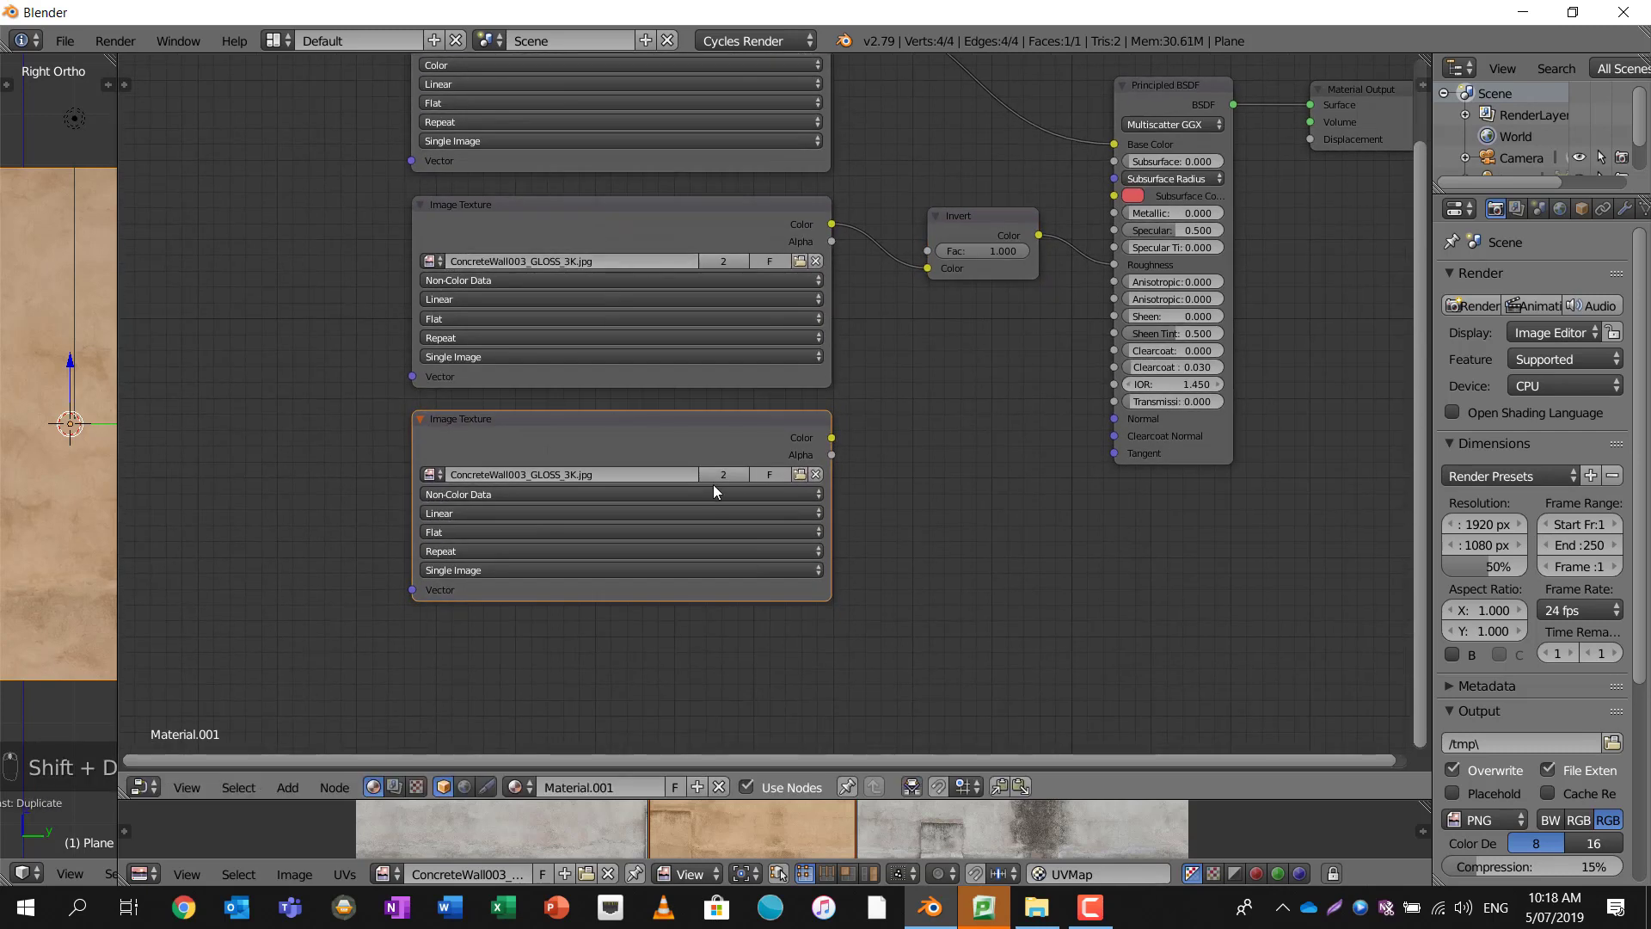
pyautogui.click(798, 474)
pyautogui.click(404, 225)
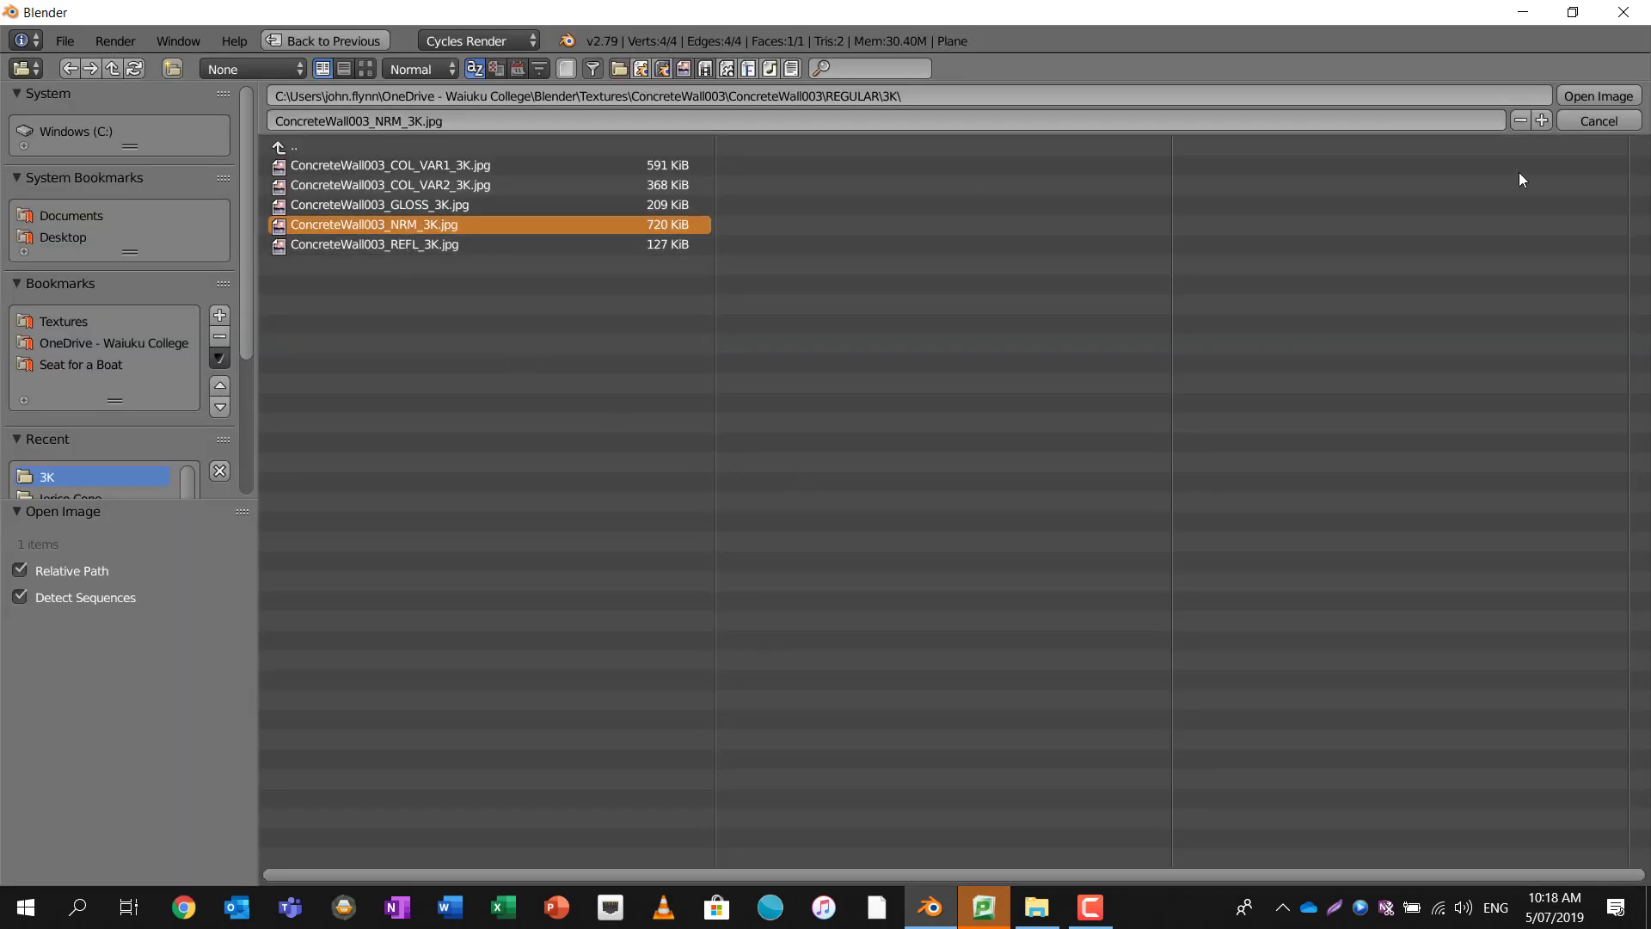
pyautogui.click(1591, 96)
# - Add a Normal Map node routing the NRM texture's Color into the shader's Normal input
pyautogui.hotkey('shift', 'a')
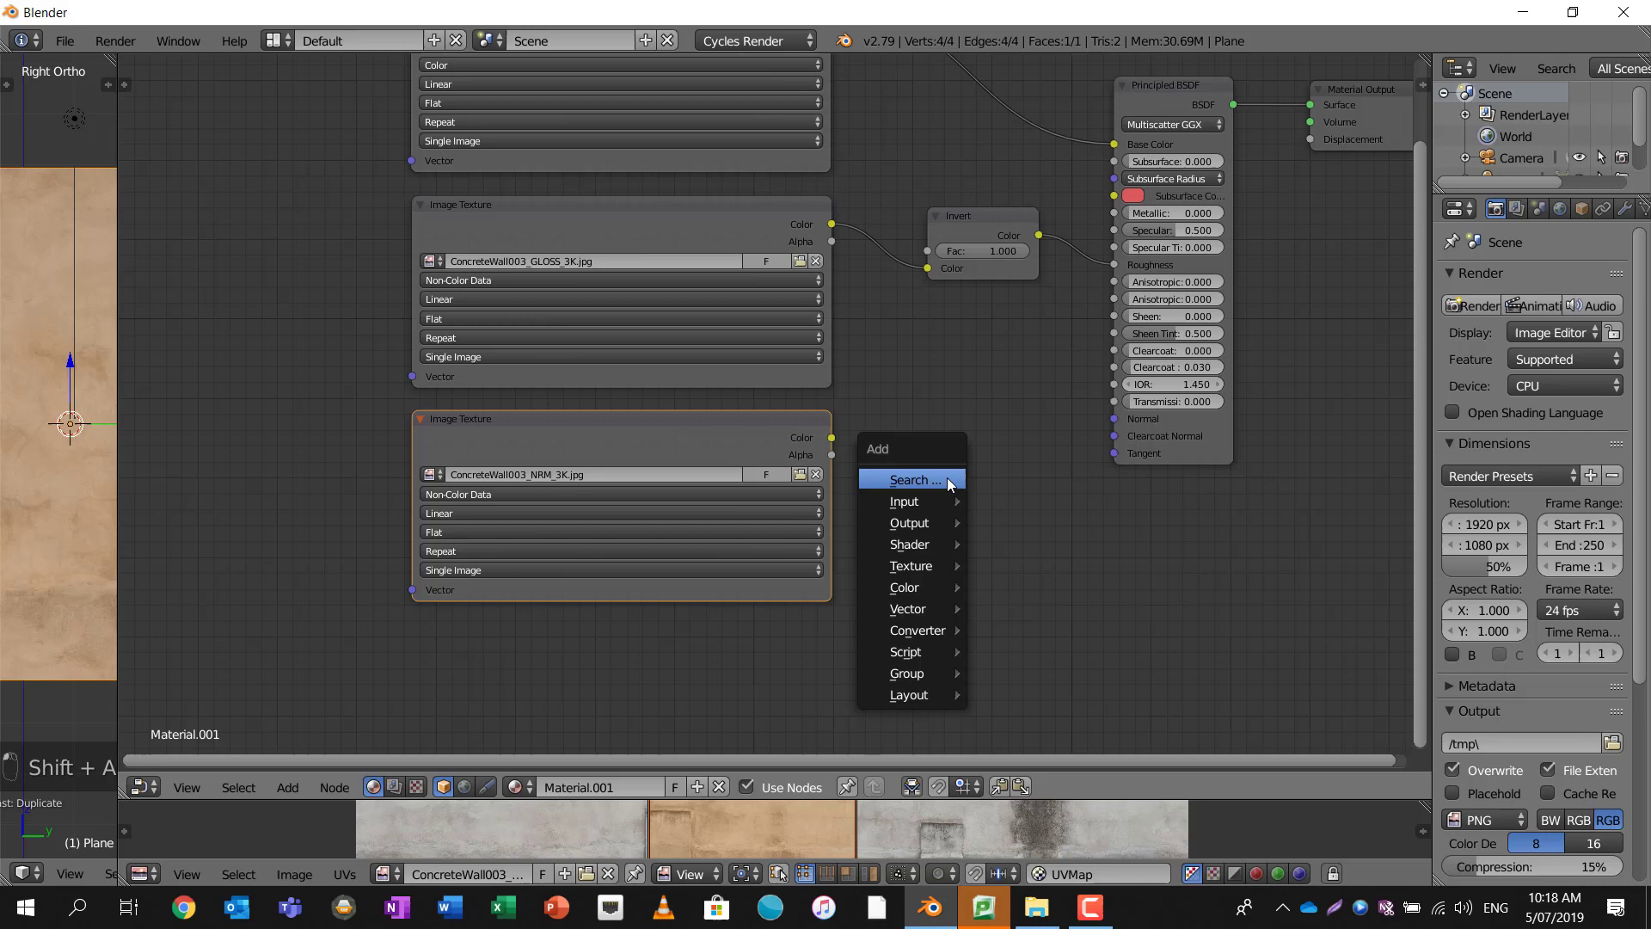
pyautogui.moveTo(946, 477)
pyautogui.write('normal')
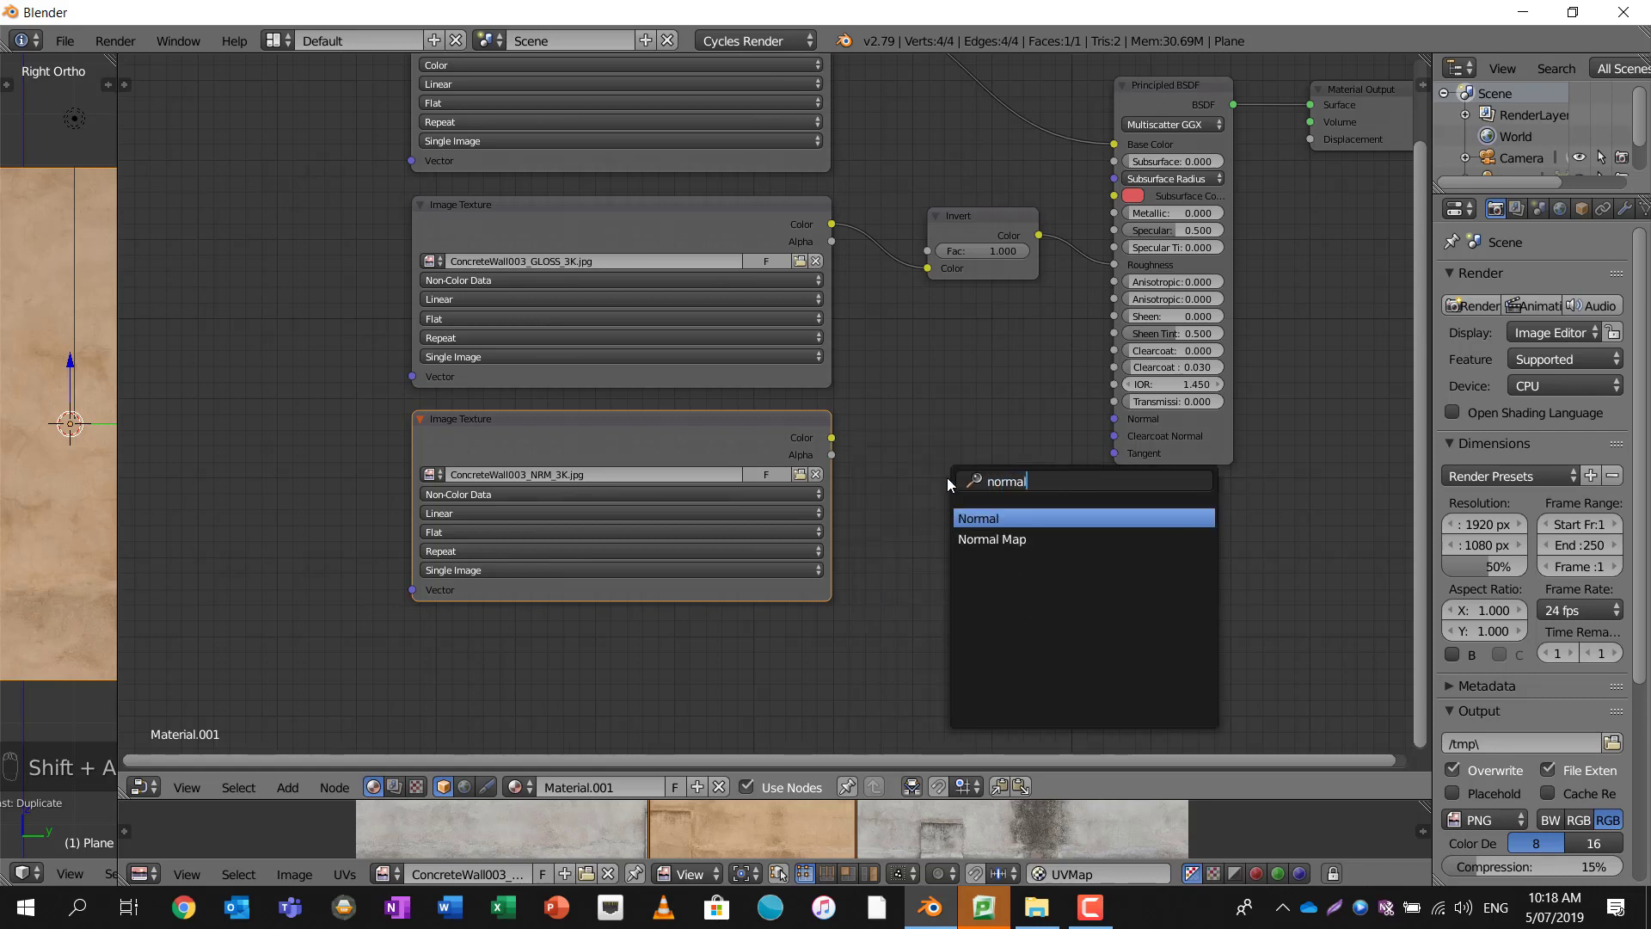
pyautogui.press('Down')
pyautogui.press('Return')
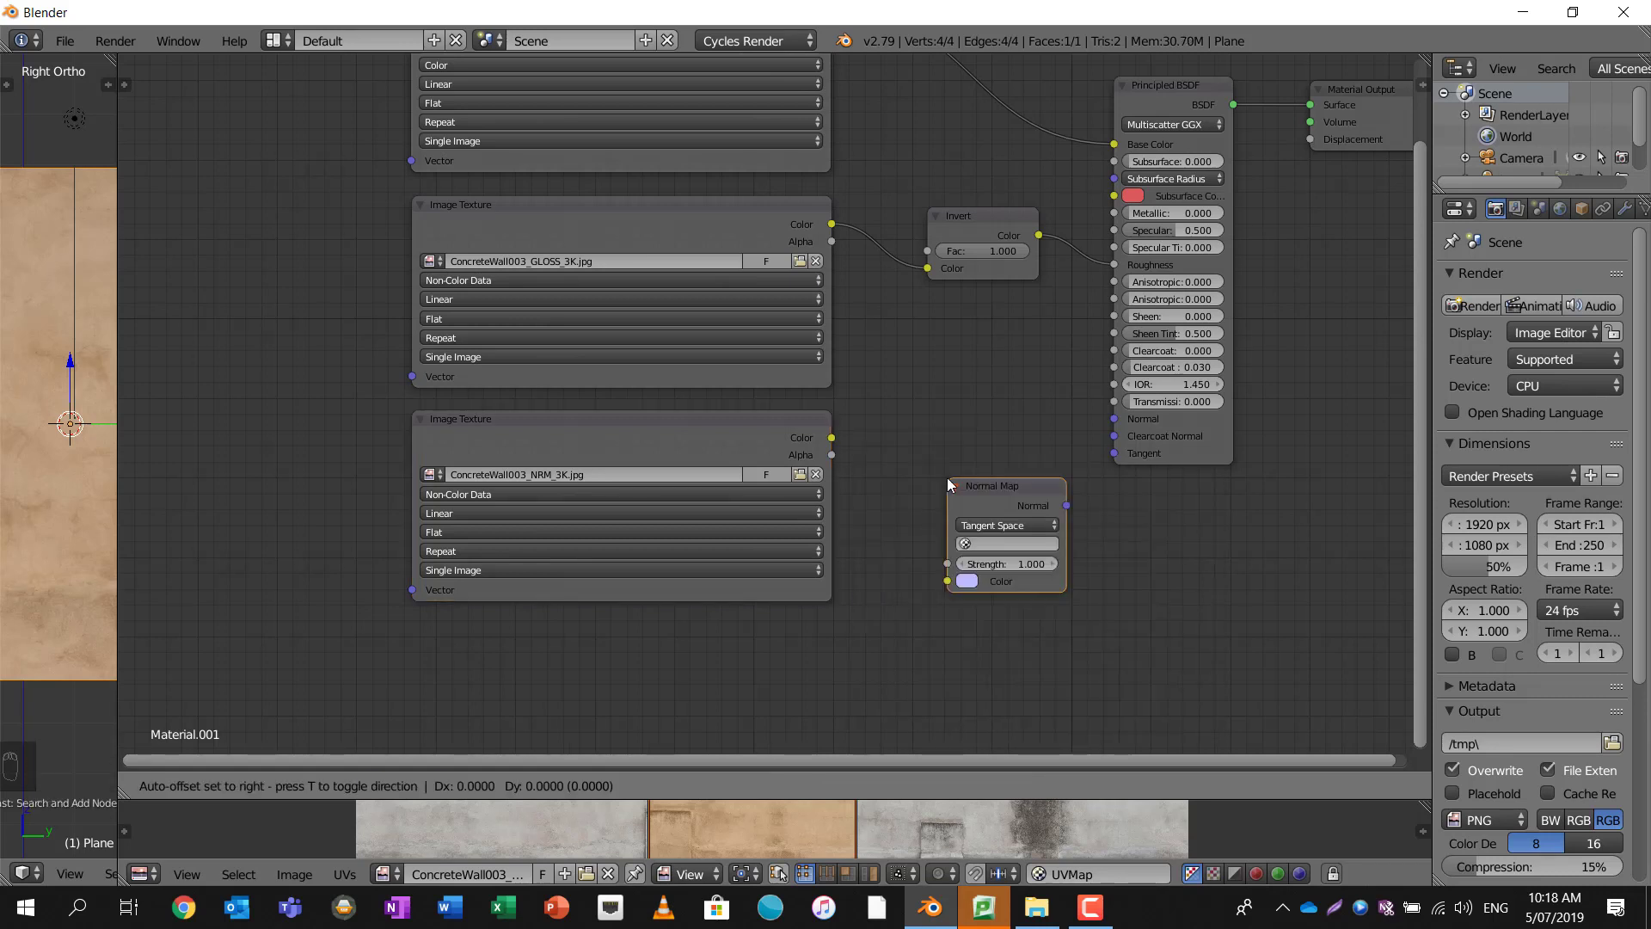
pyautogui.click(890, 368)
pyautogui.moveTo(832, 438); pyautogui.dragTo(893, 471)
pyautogui.moveTo(1012, 396); pyautogui.dragTo(1114, 418)
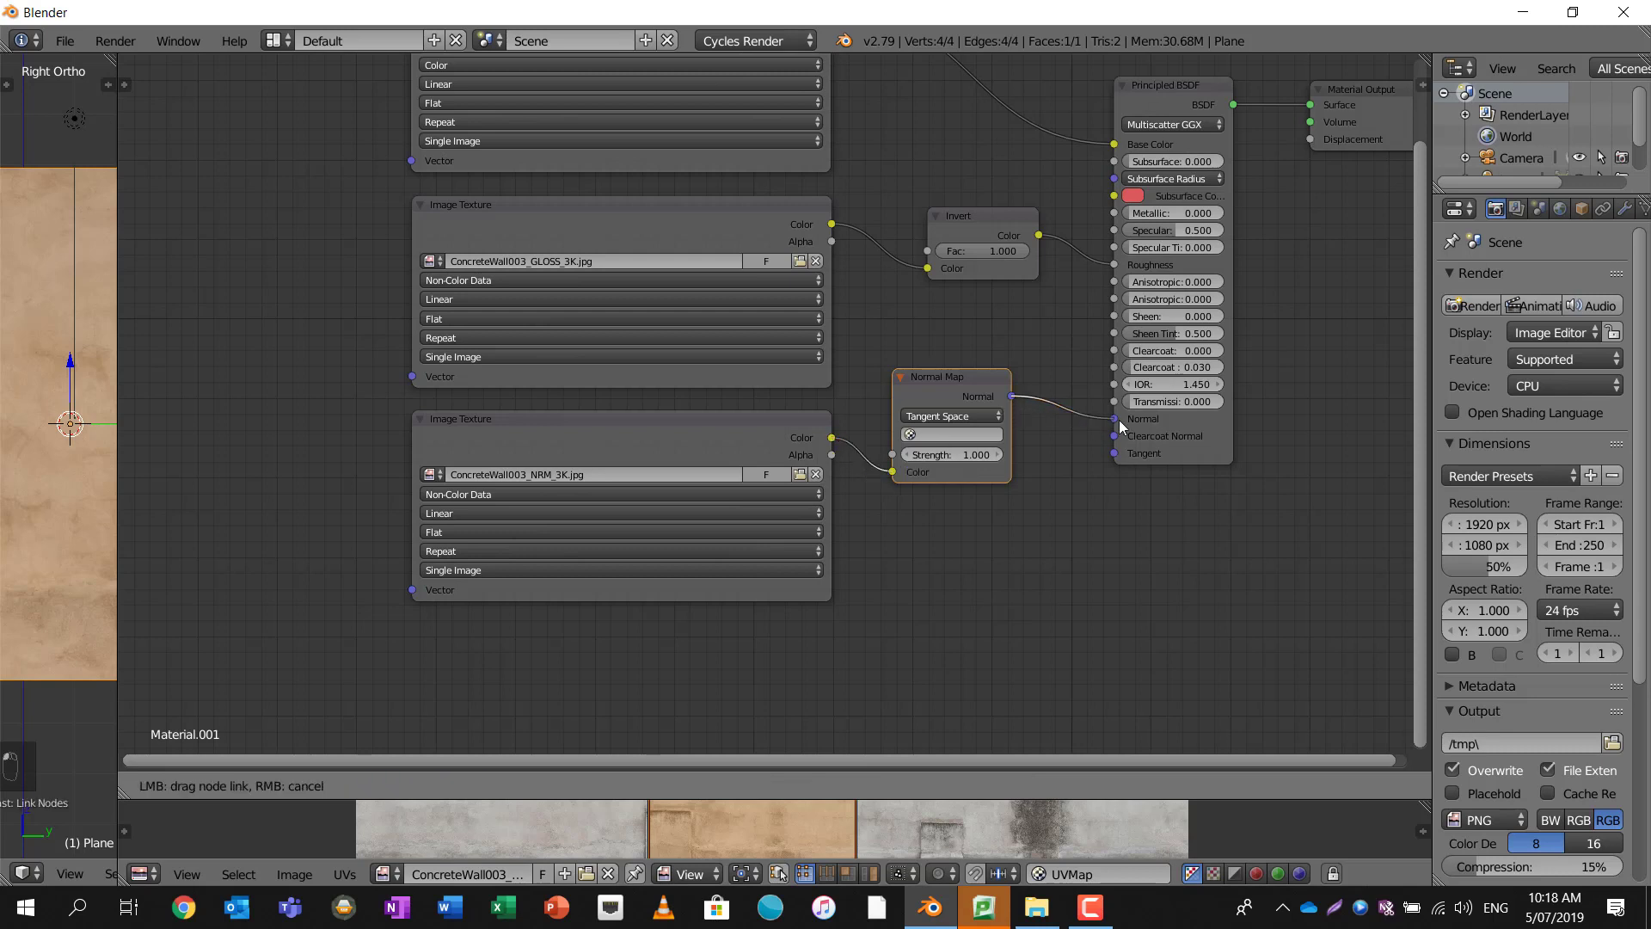
# - Widen the 3D view beside the node tree and recentre the shader and output nodes
pyautogui.scroll(-1, 984, 274)
pyautogui.scroll(-1, 985, 274)
pyautogui.moveTo(831, 201); pyautogui.dragTo(1033, 219, button='middle')
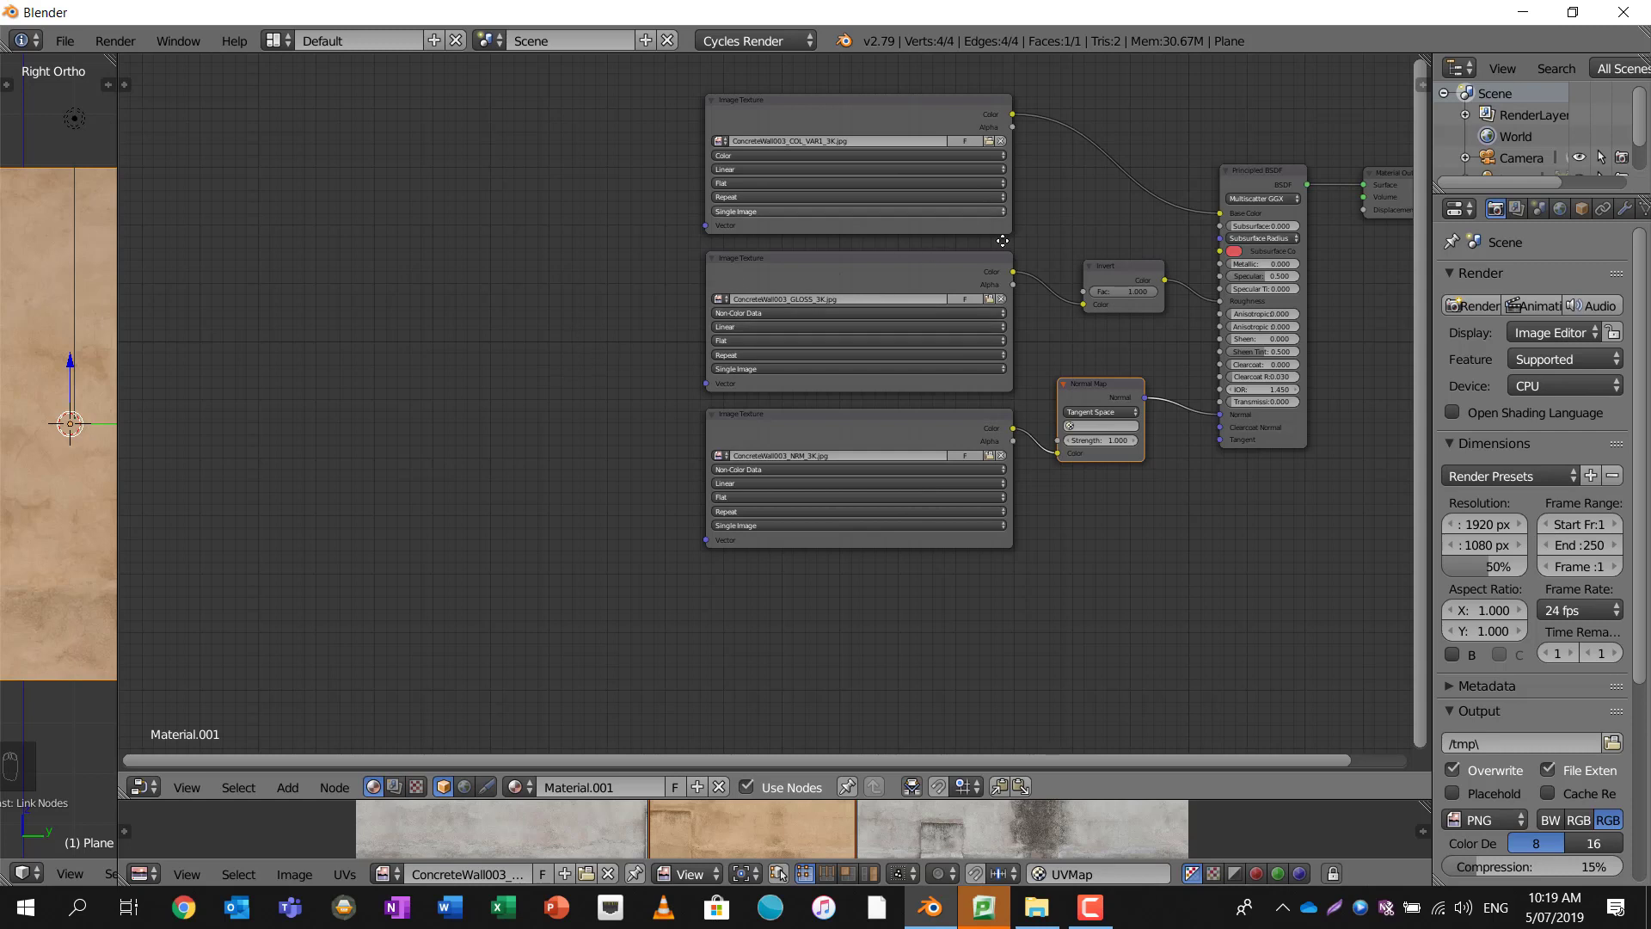
pyautogui.moveTo(732, 272); pyautogui.dragTo(803, 356, button='middle')
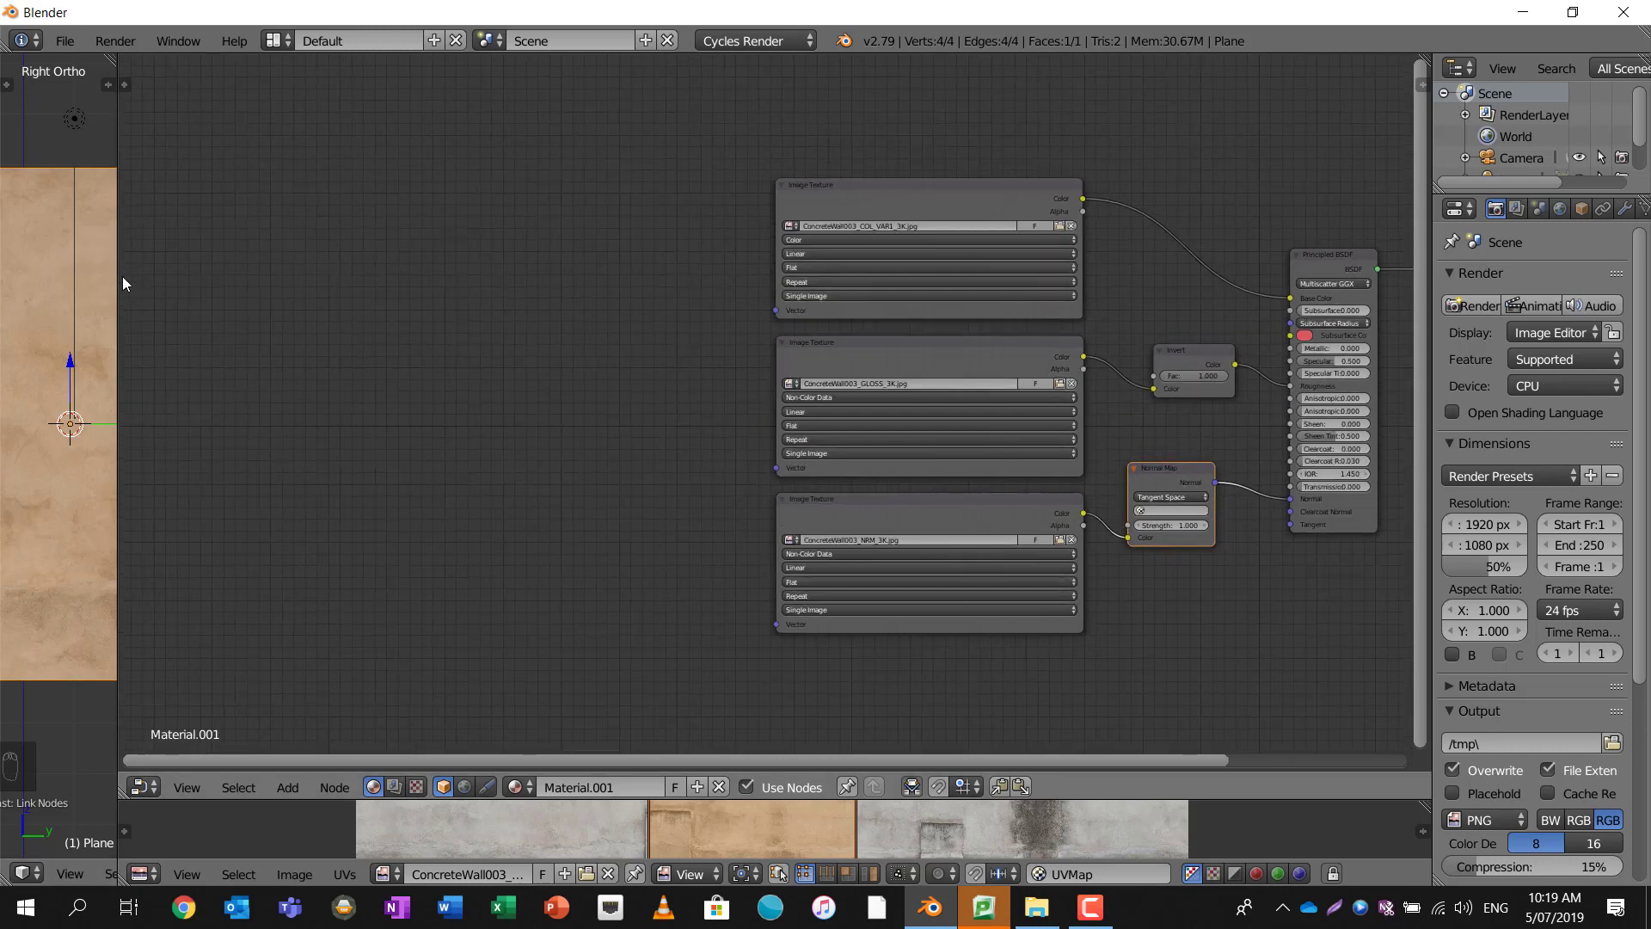
pyautogui.moveTo(121, 286); pyautogui.dragTo(557, 254)
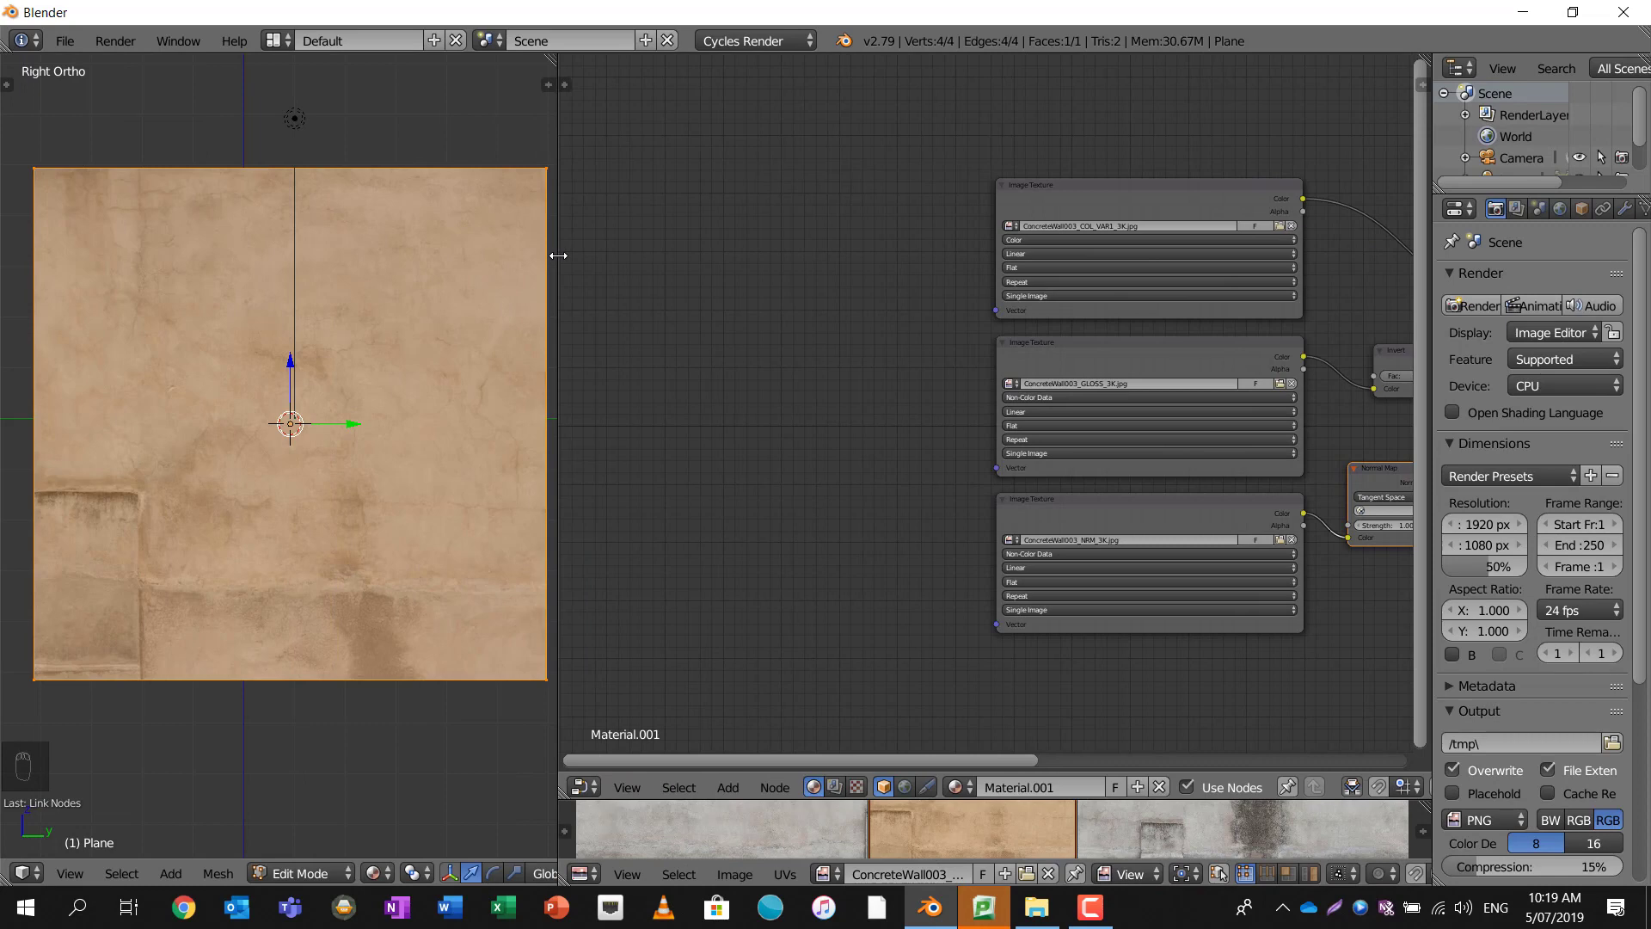
pyautogui.moveTo(1332, 263); pyautogui.dragTo(971, 272, button='middle')
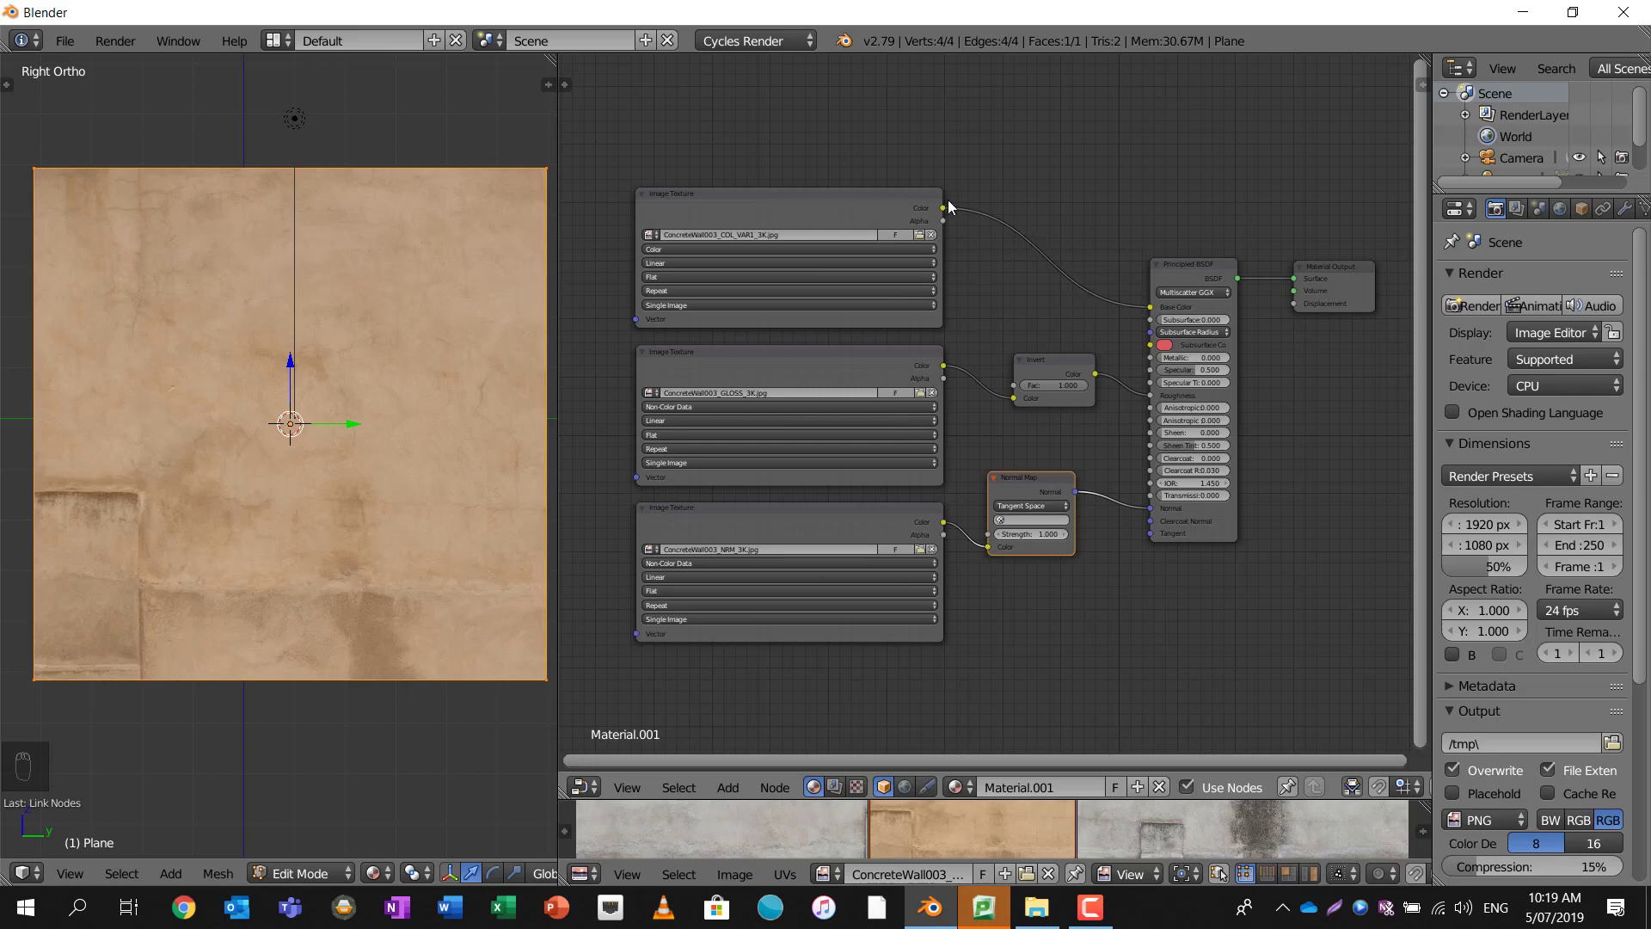
pyautogui.scroll(3, 1109, 277)
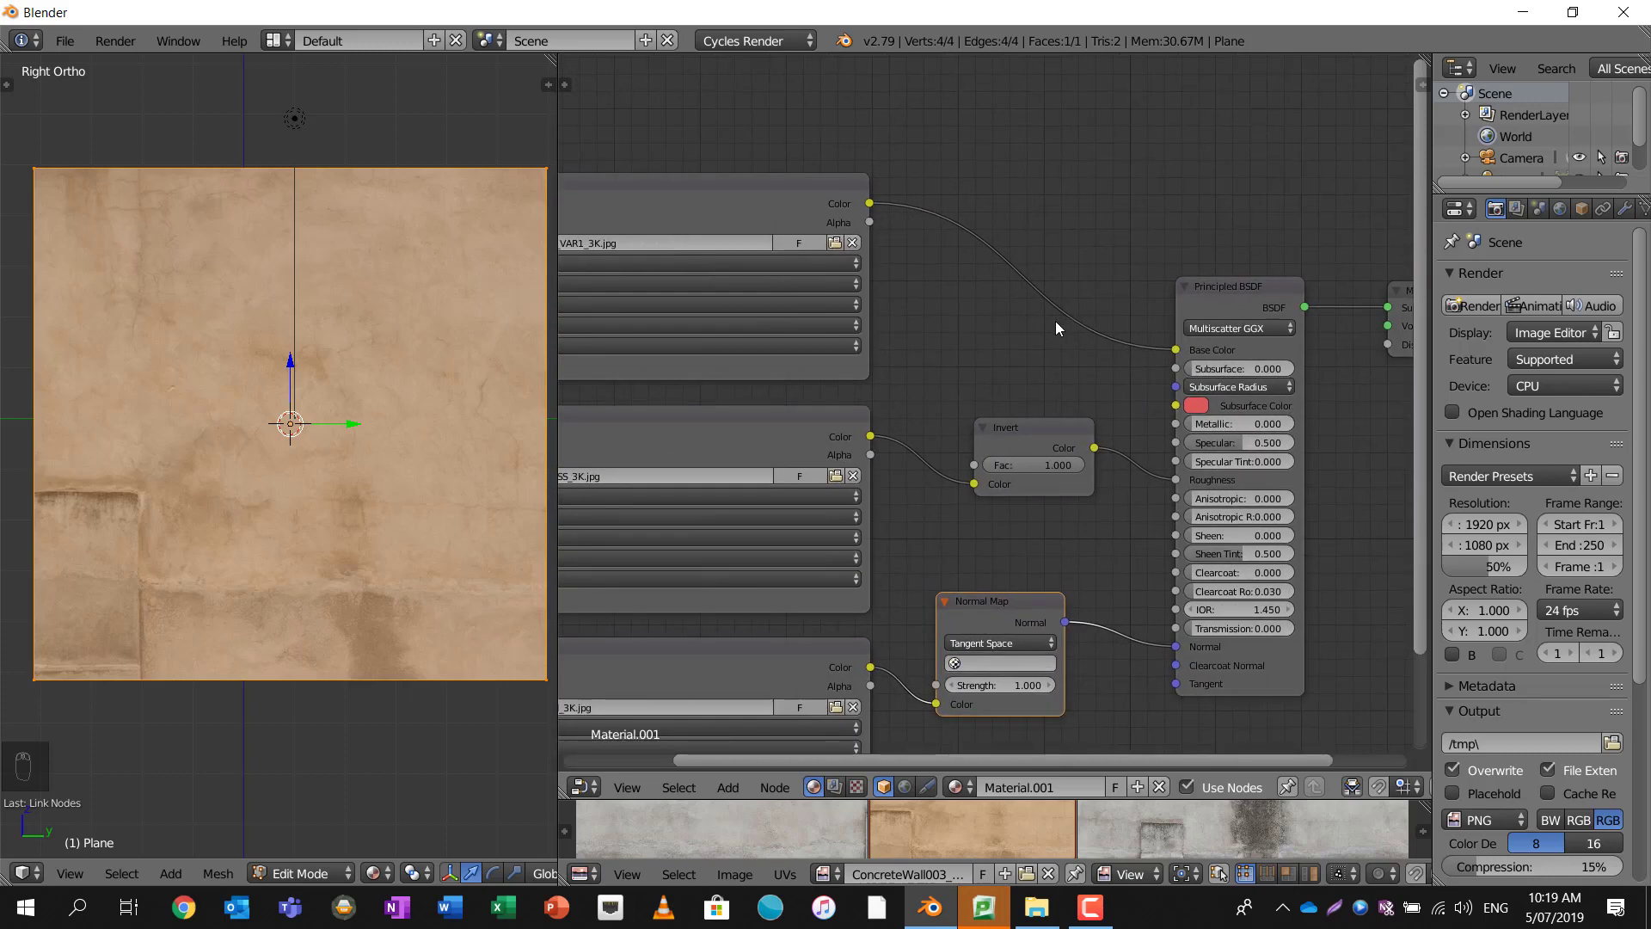
# - Add an RGB node and a MixRGB node, inserting the Mix into the Base Color link
pyautogui.hotkey('shift', 'a')
pyautogui.click(1055, 322)
pyautogui.write('rgb')
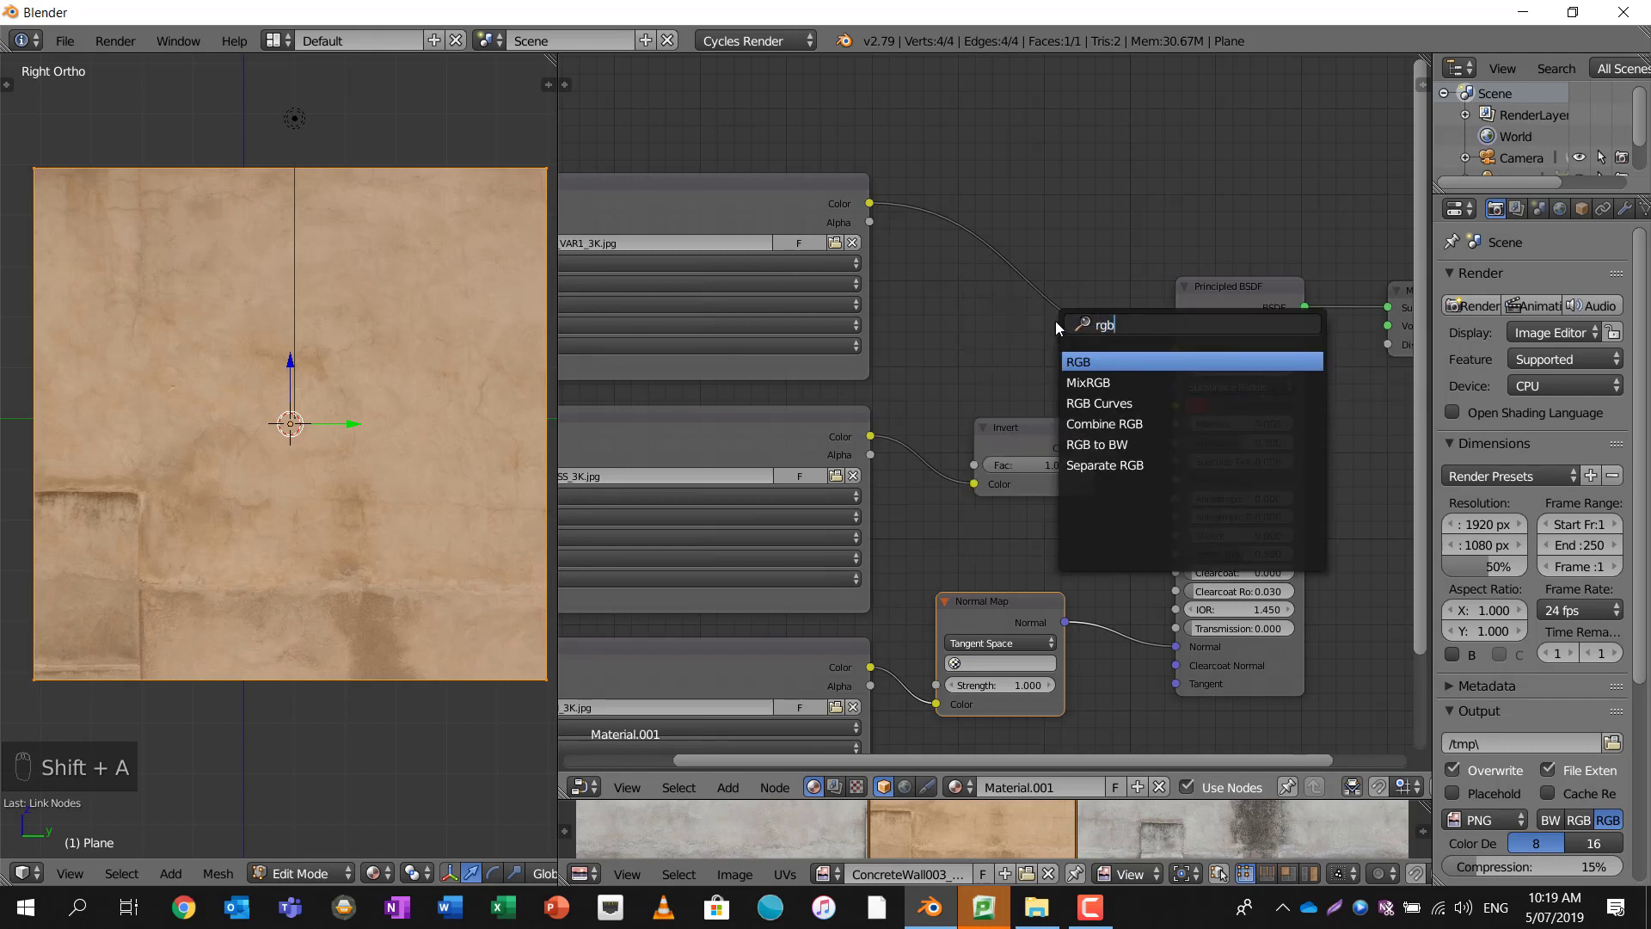
pyautogui.press('Return')
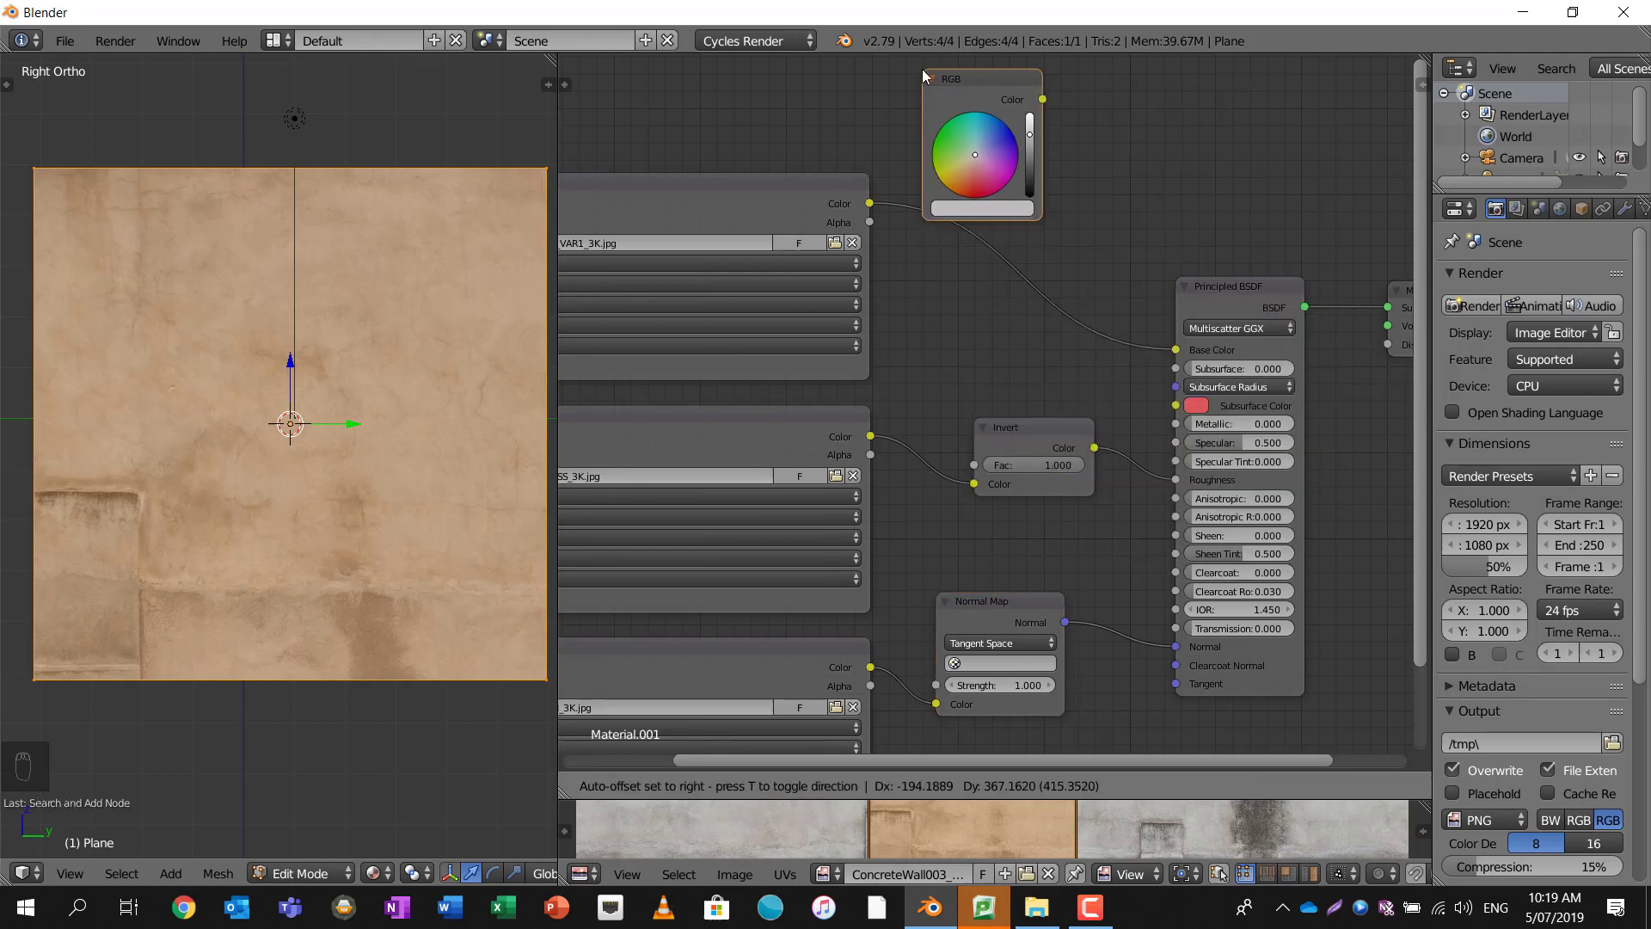
pyautogui.click(922, 71)
pyautogui.press('g')
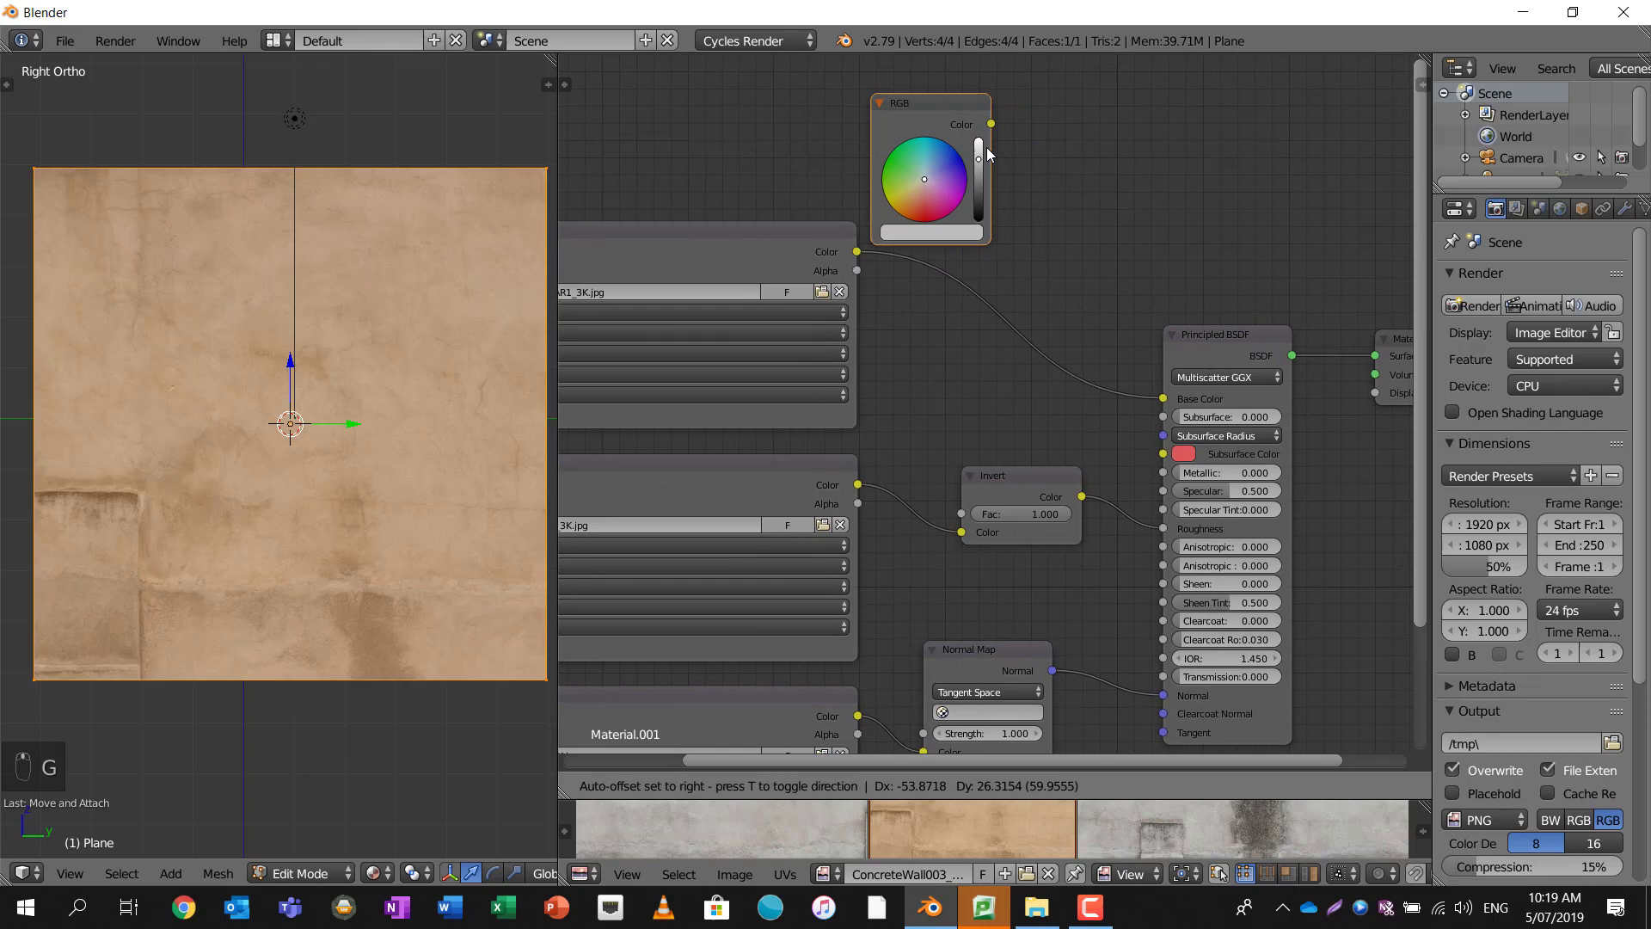
pyautogui.hotkey('shift', 'a')
pyautogui.click(1047, 178)
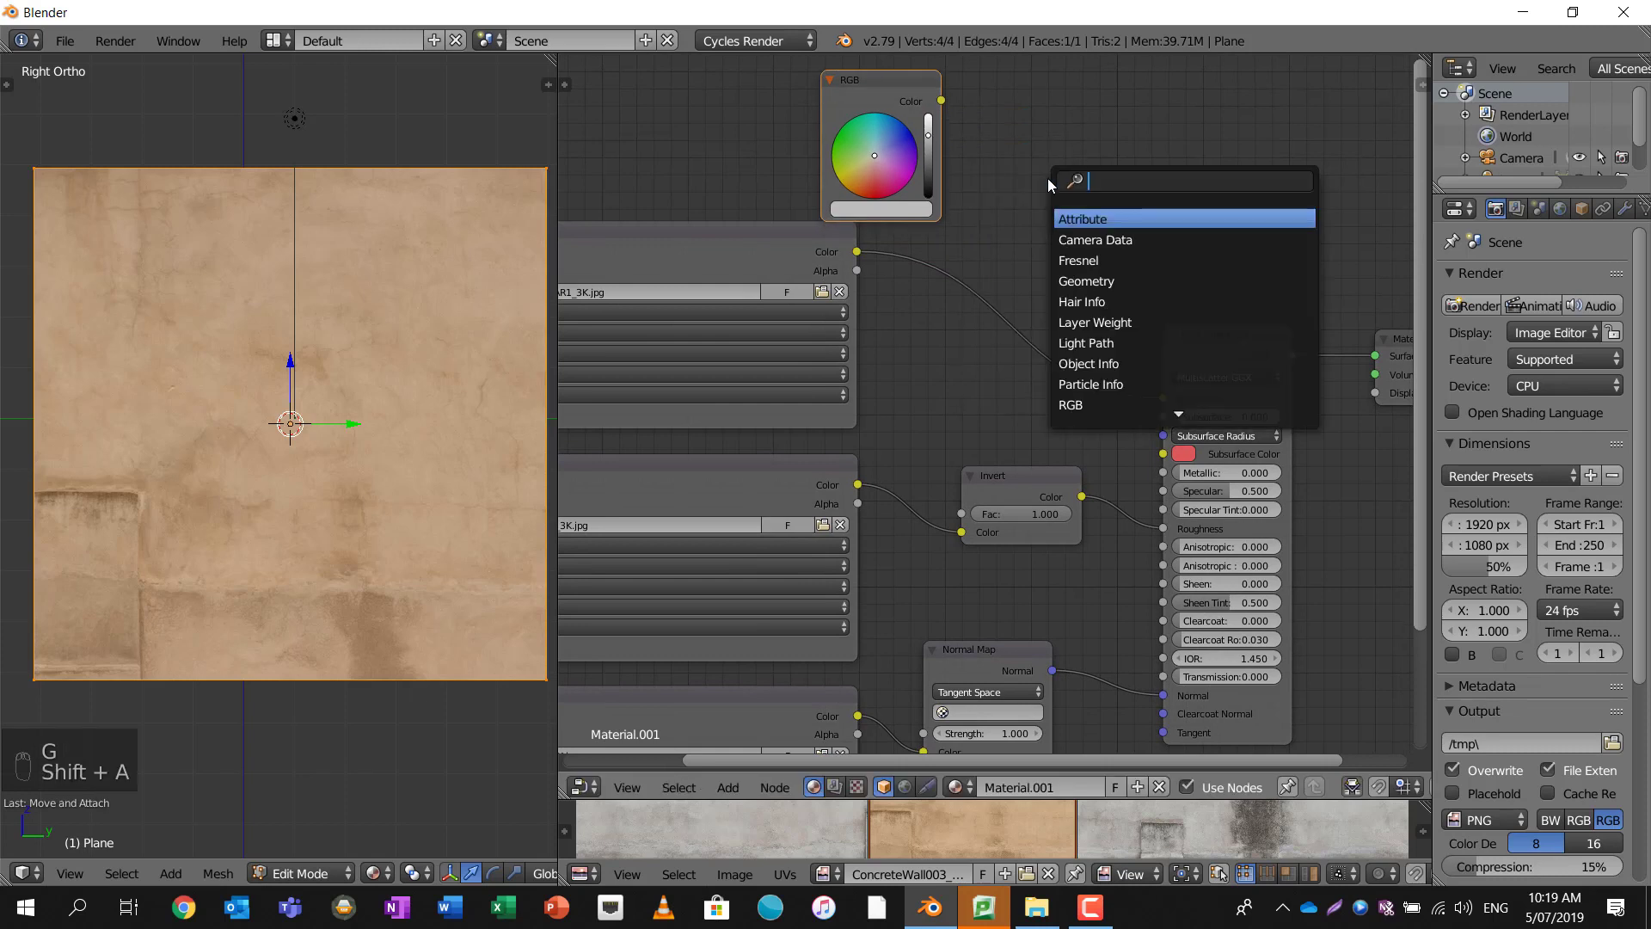
pyautogui.write('rgb')
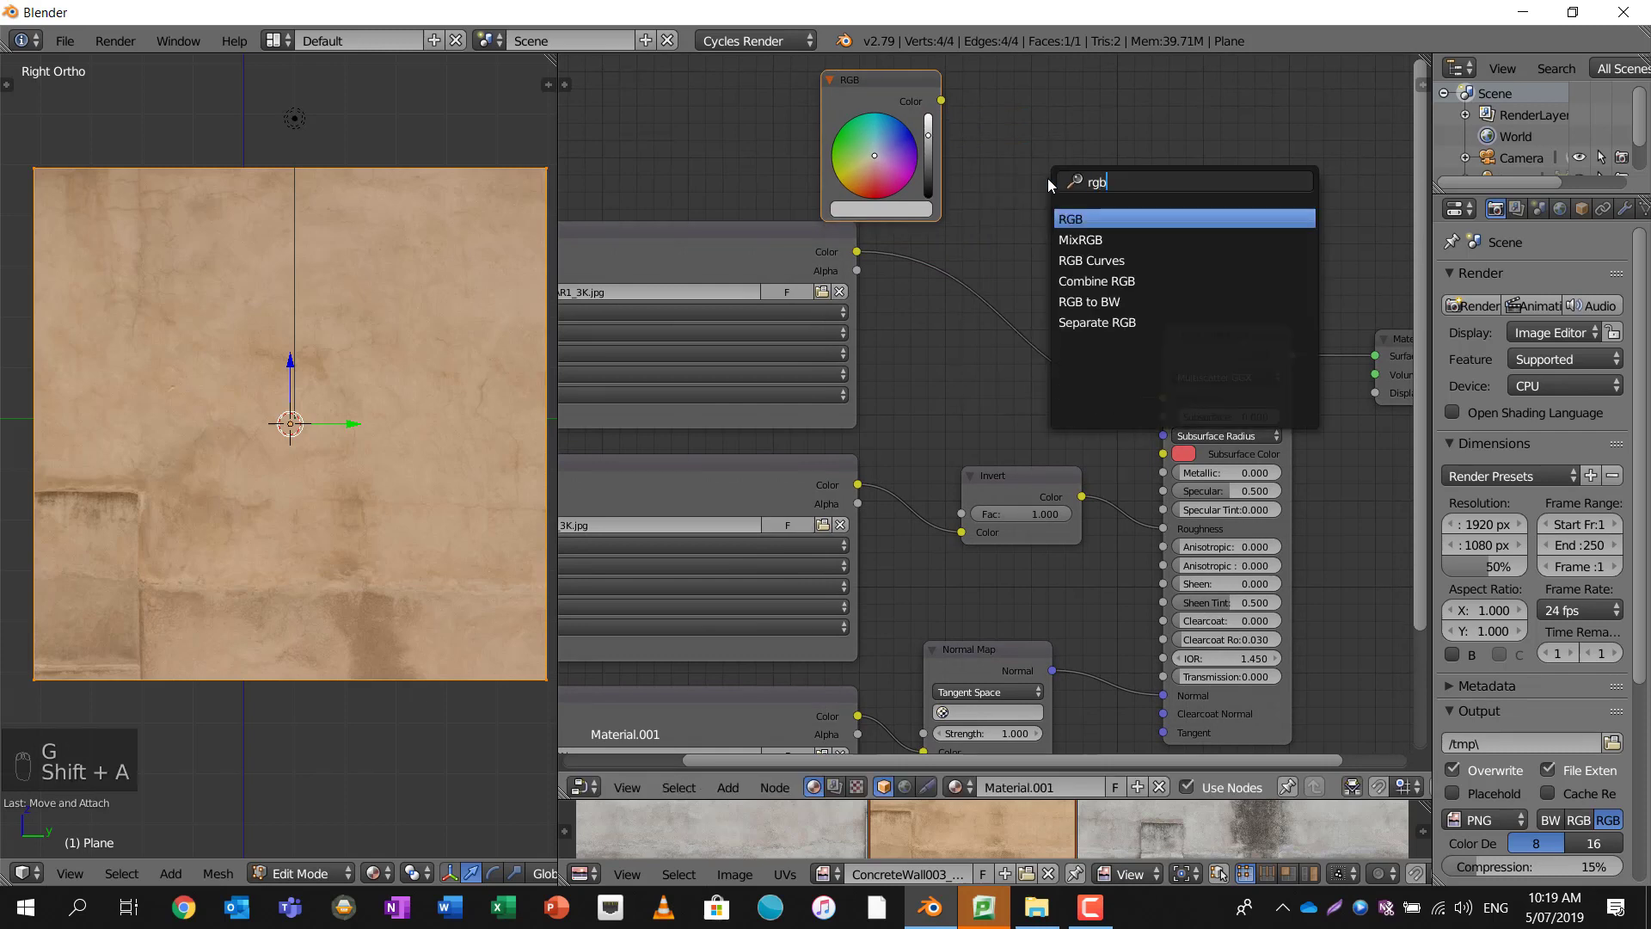
pyautogui.click(1118, 239)
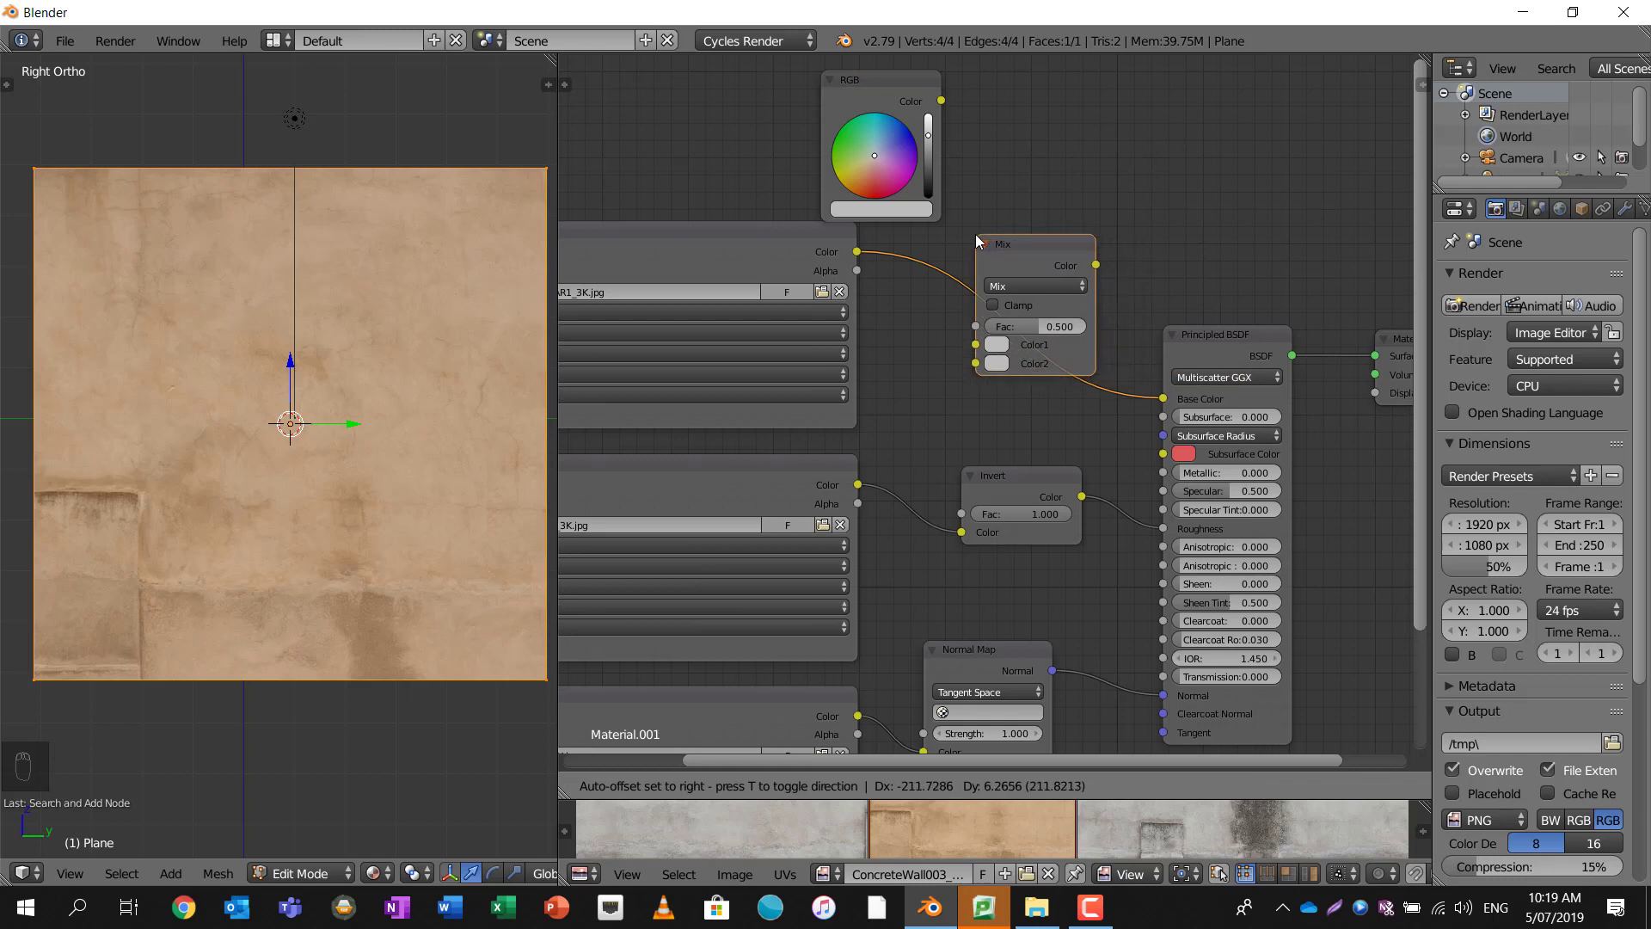
pyautogui.click(975, 233)
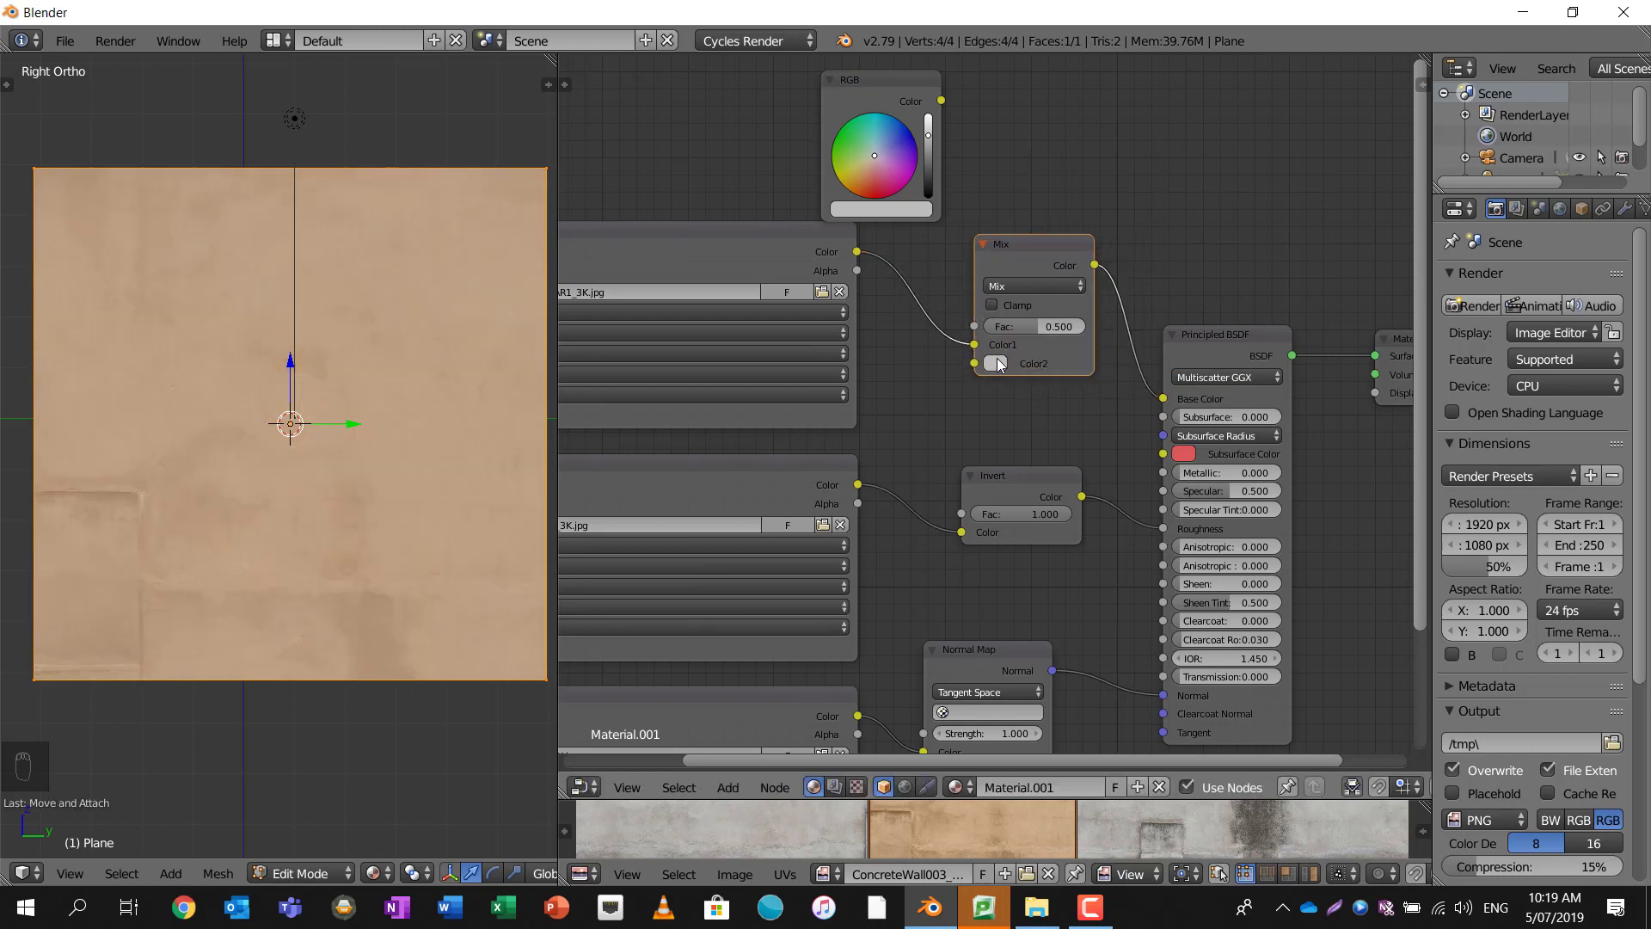
# - Rearrange the RGB and Mix nodes so they sit apart in the node tree
pyautogui.press('g')
pyautogui.click(1052, 179)
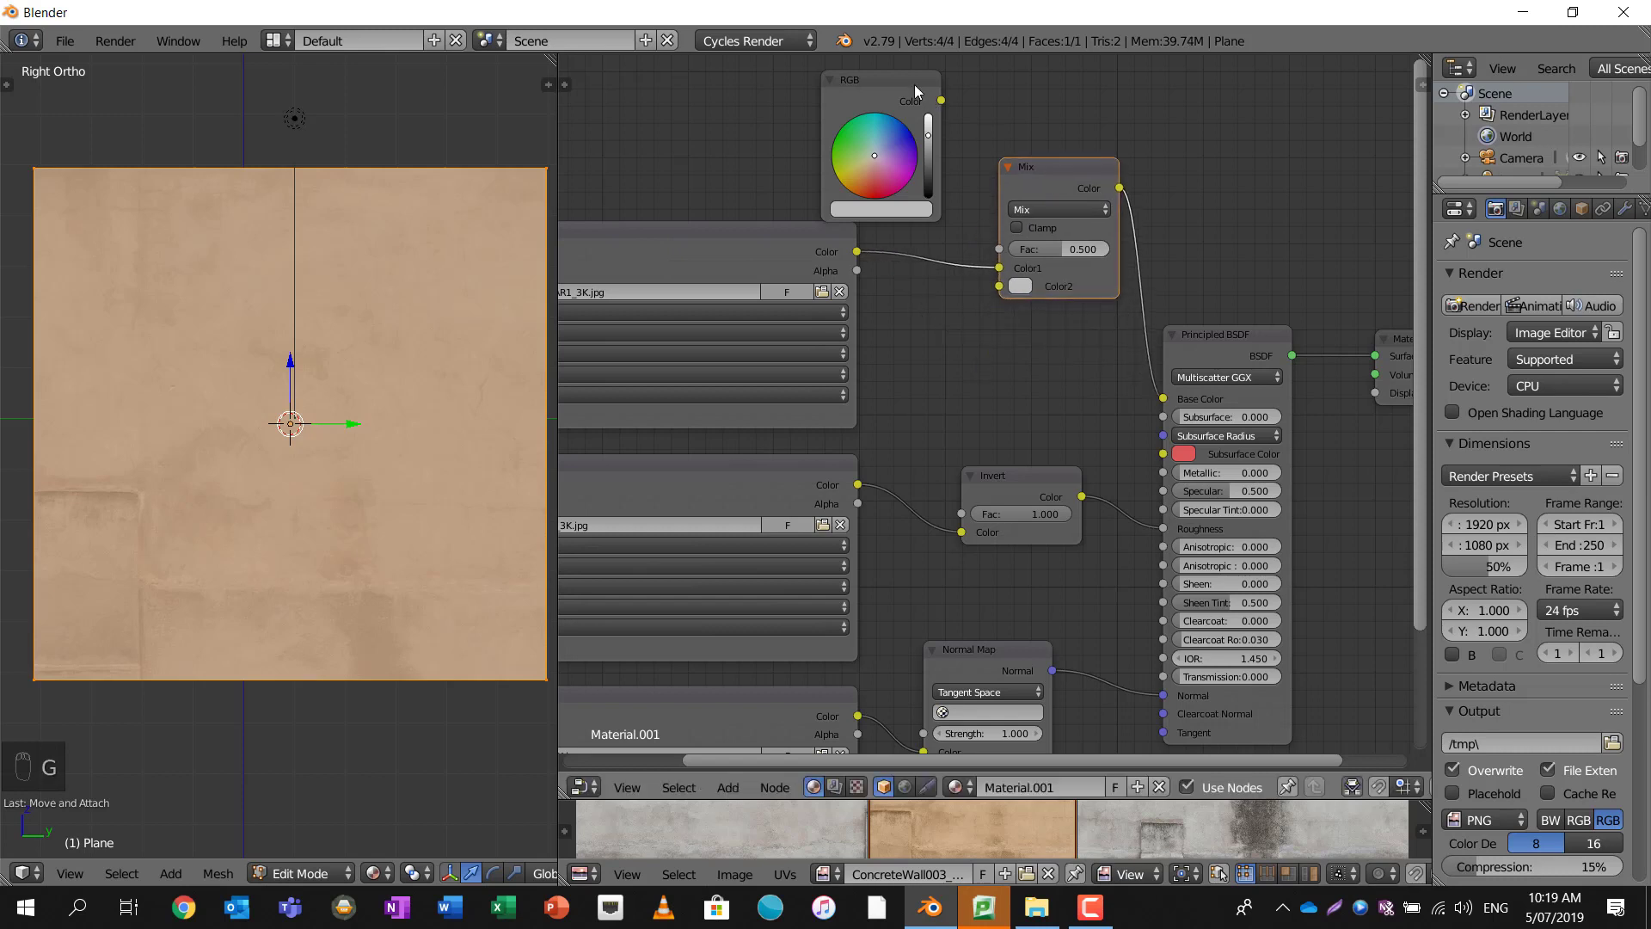
pyautogui.rightClick(914, 84)
pyautogui.press('g')
pyautogui.click(965, 335)
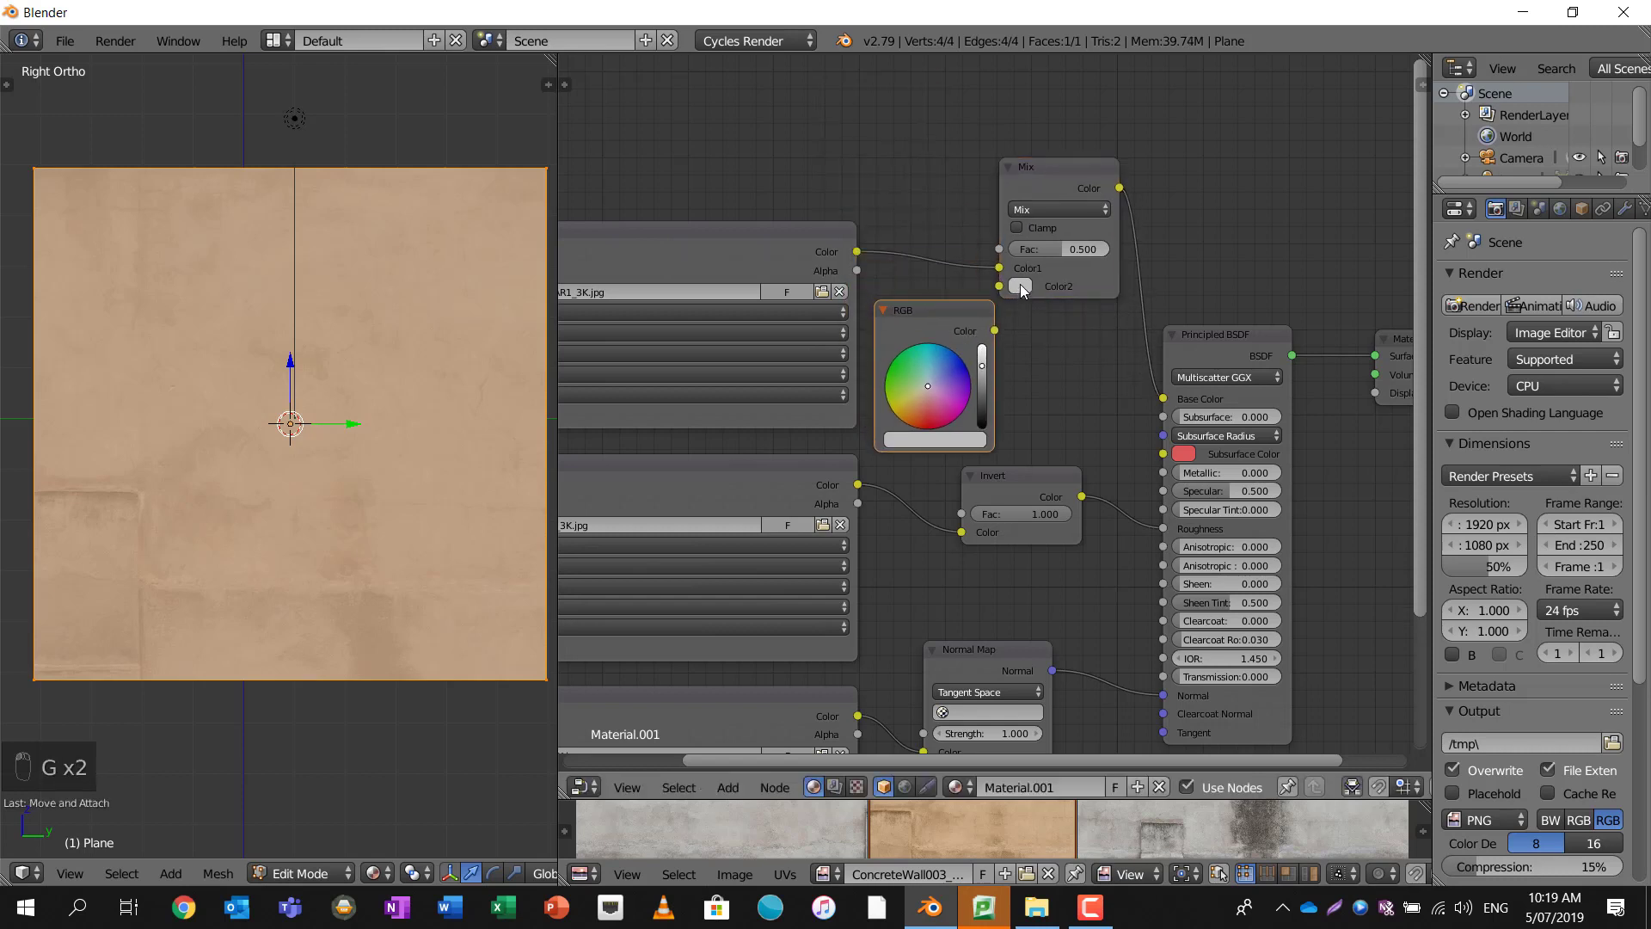
pyautogui.click(1020, 284)
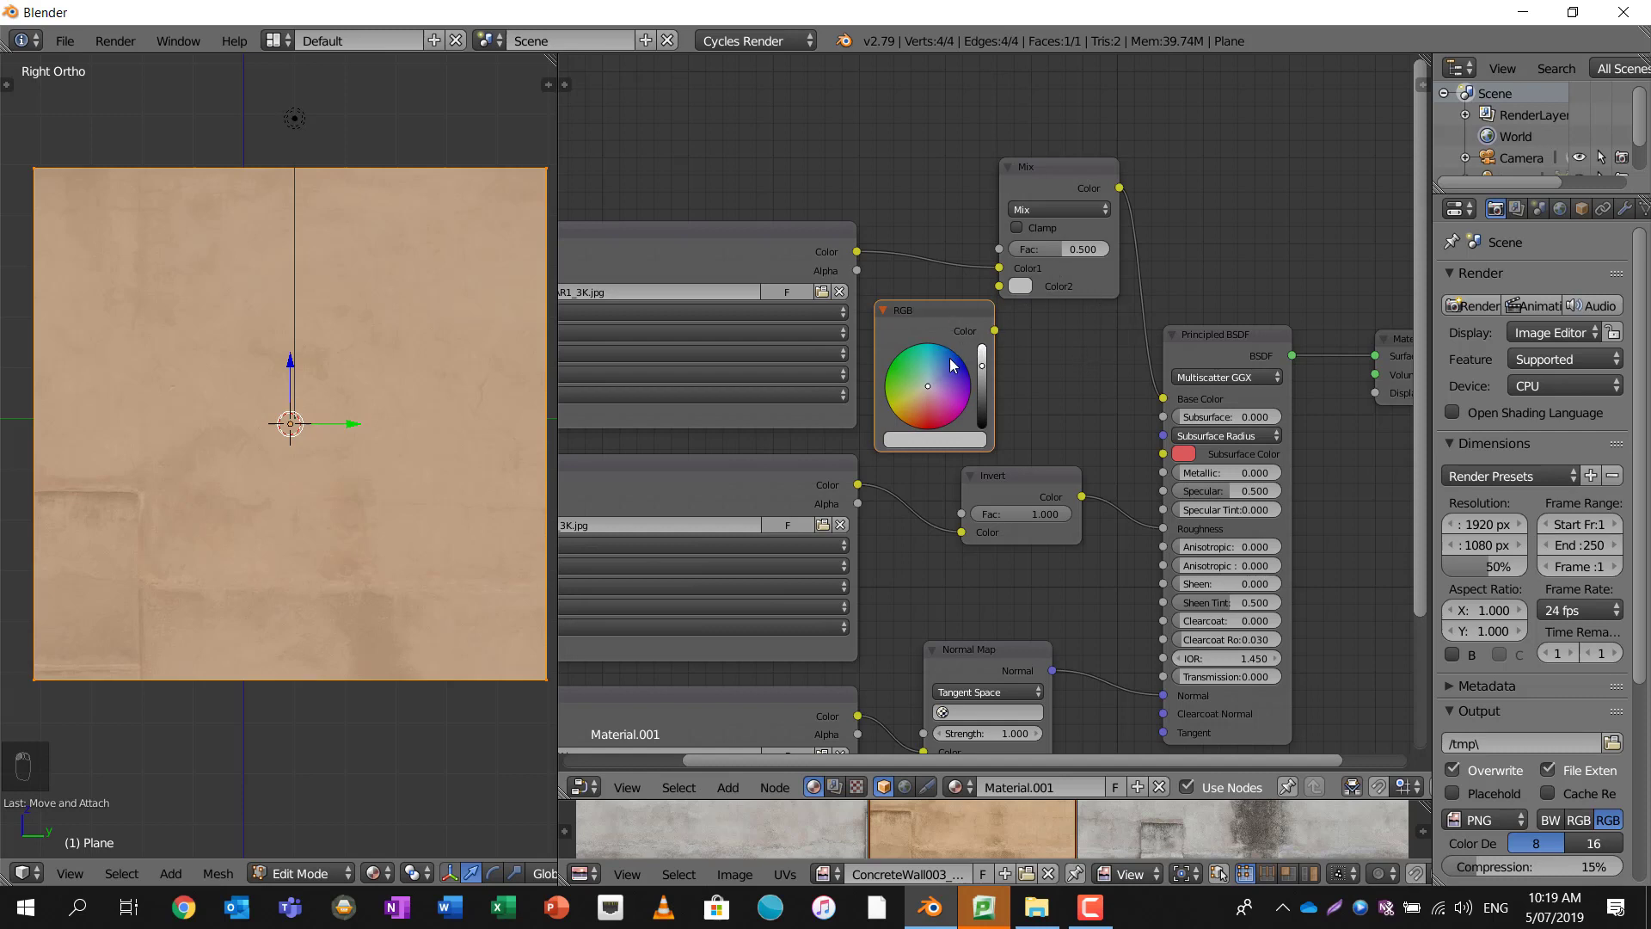
pyautogui.rightClick(1071, 168)
pyautogui.press('g')
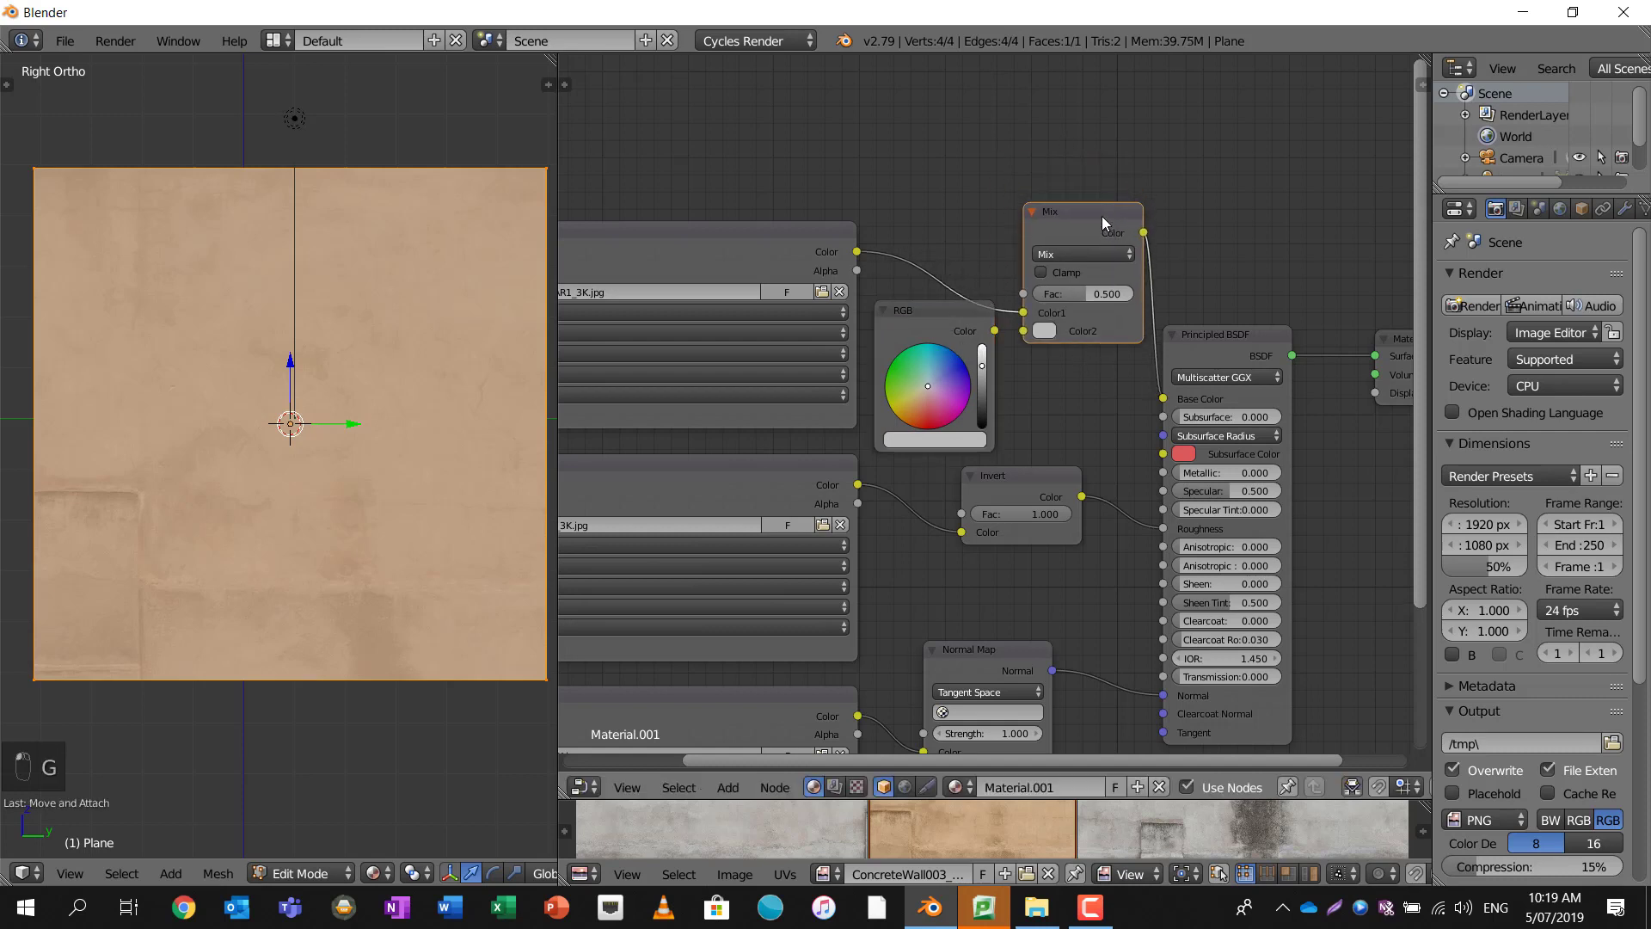
pyautogui.click(1101, 215)
# - Wire the RGB colour into Mix Color2, pick a tan tint, and set the factor to 0.500
pyautogui.moveTo(994, 331); pyautogui.dragTo(934, 407)
pyautogui.click(963, 372)
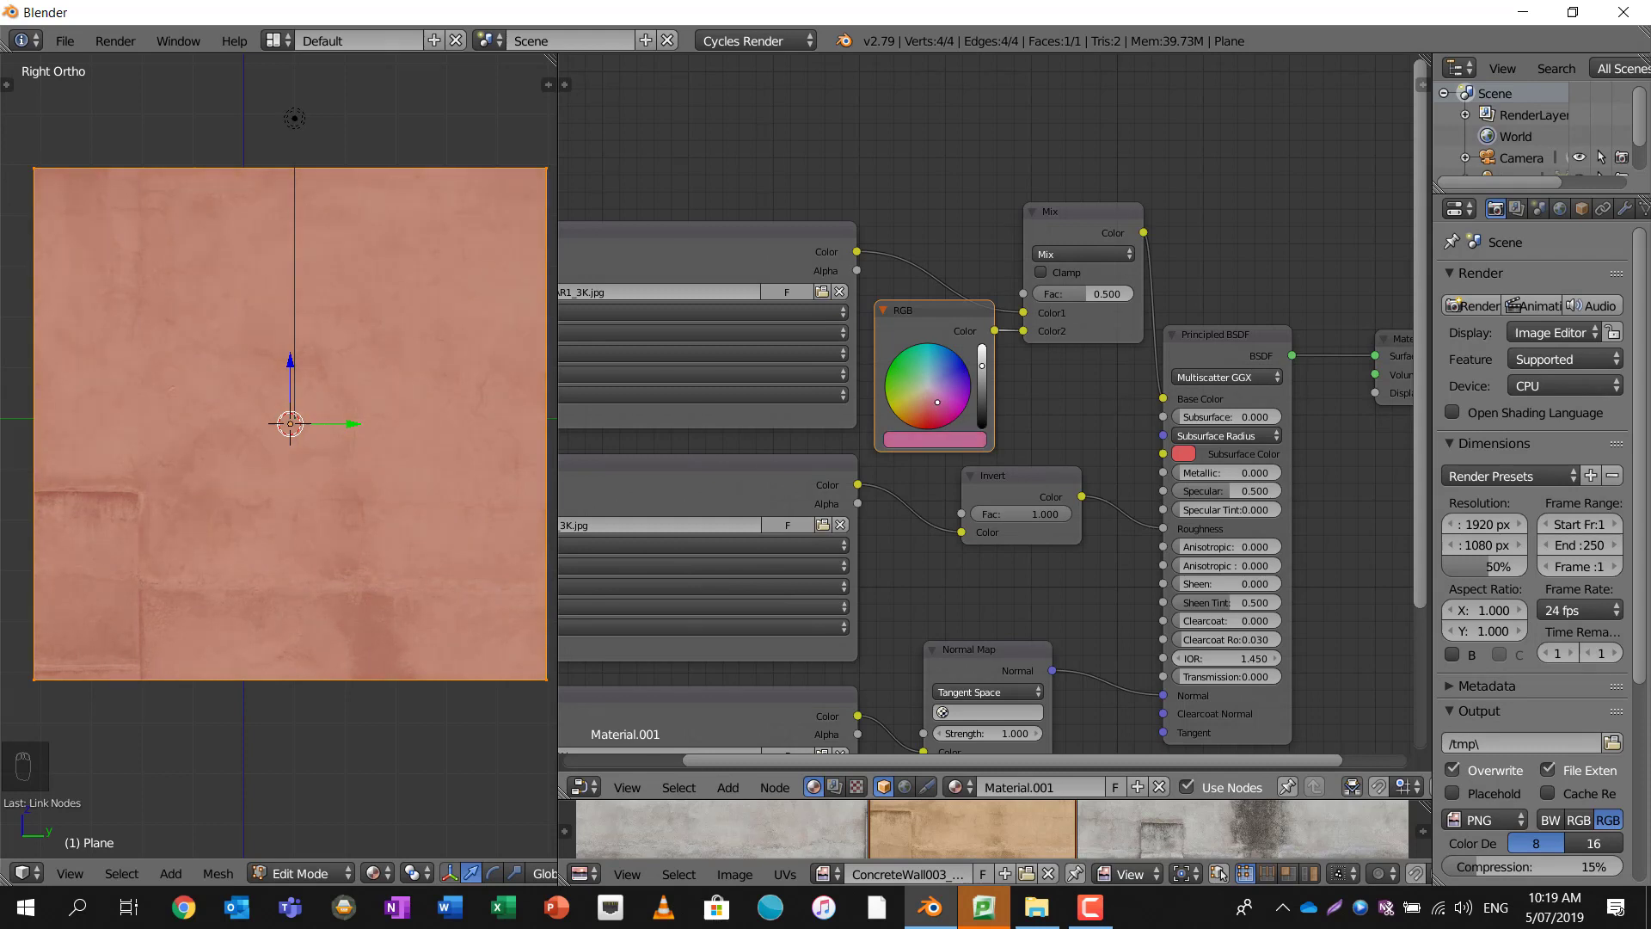
pyautogui.moveTo(938, 401); pyautogui.dragTo(928, 395)
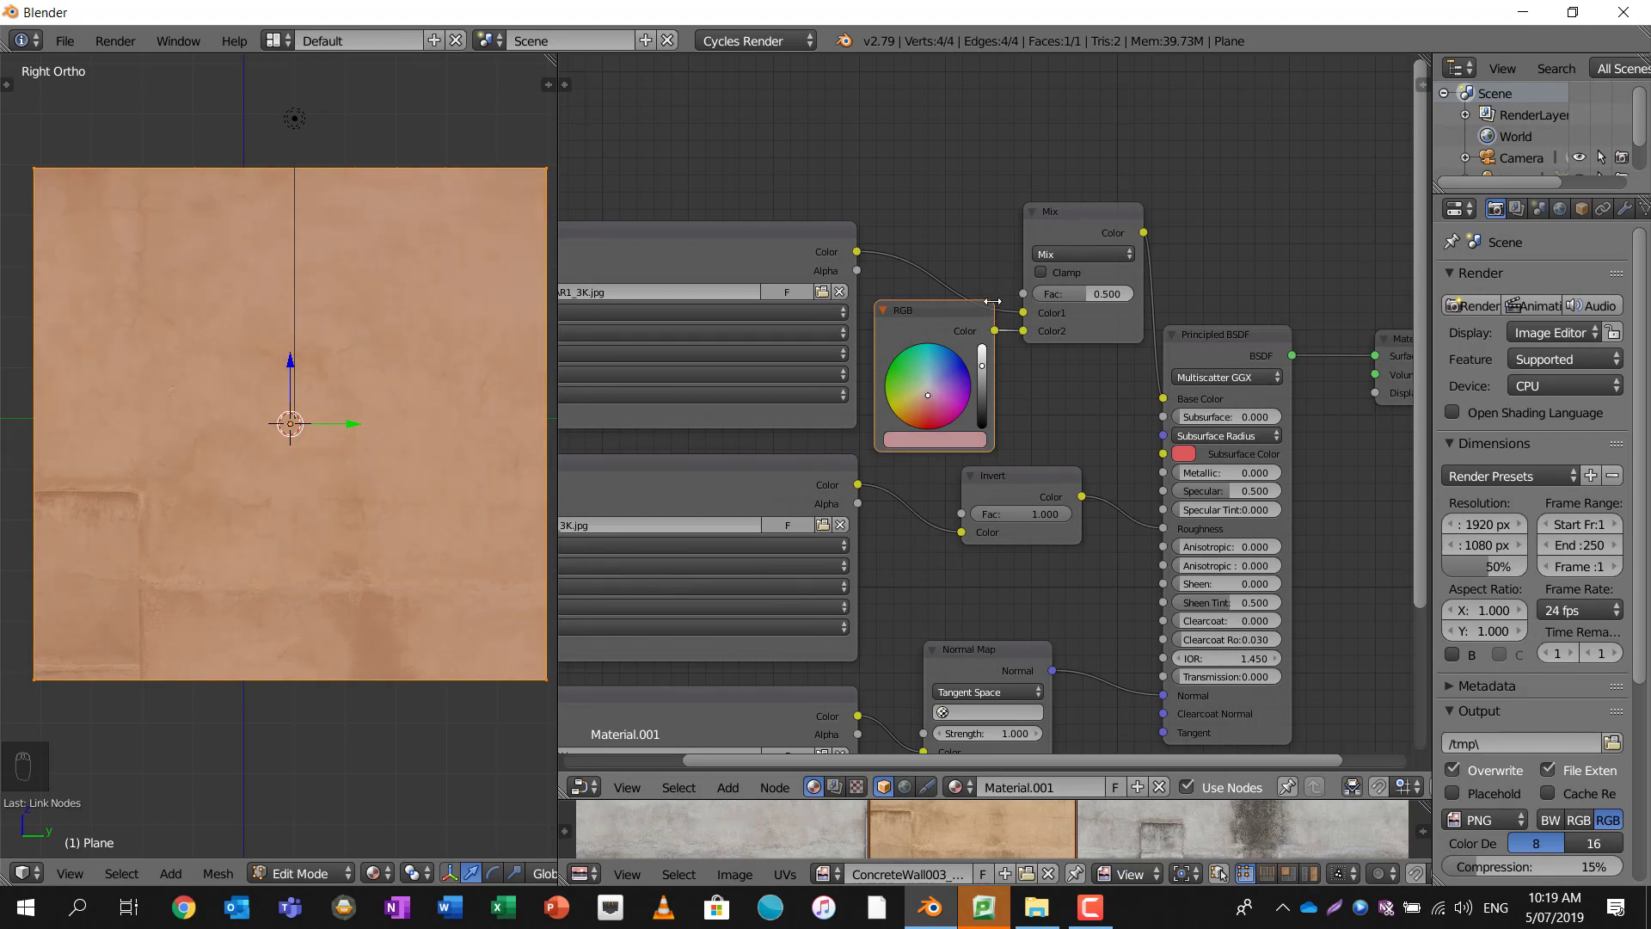
pyautogui.moveTo(1085, 292)
pyautogui.mouseDown()
pyautogui.moveTo(1120, 293)
pyautogui.moveTo(1039, 292)
pyautogui.moveTo(1133, 293)
pyautogui.moveTo(1085, 293)
pyautogui.mouseUp()
pyautogui.click(1085, 293)
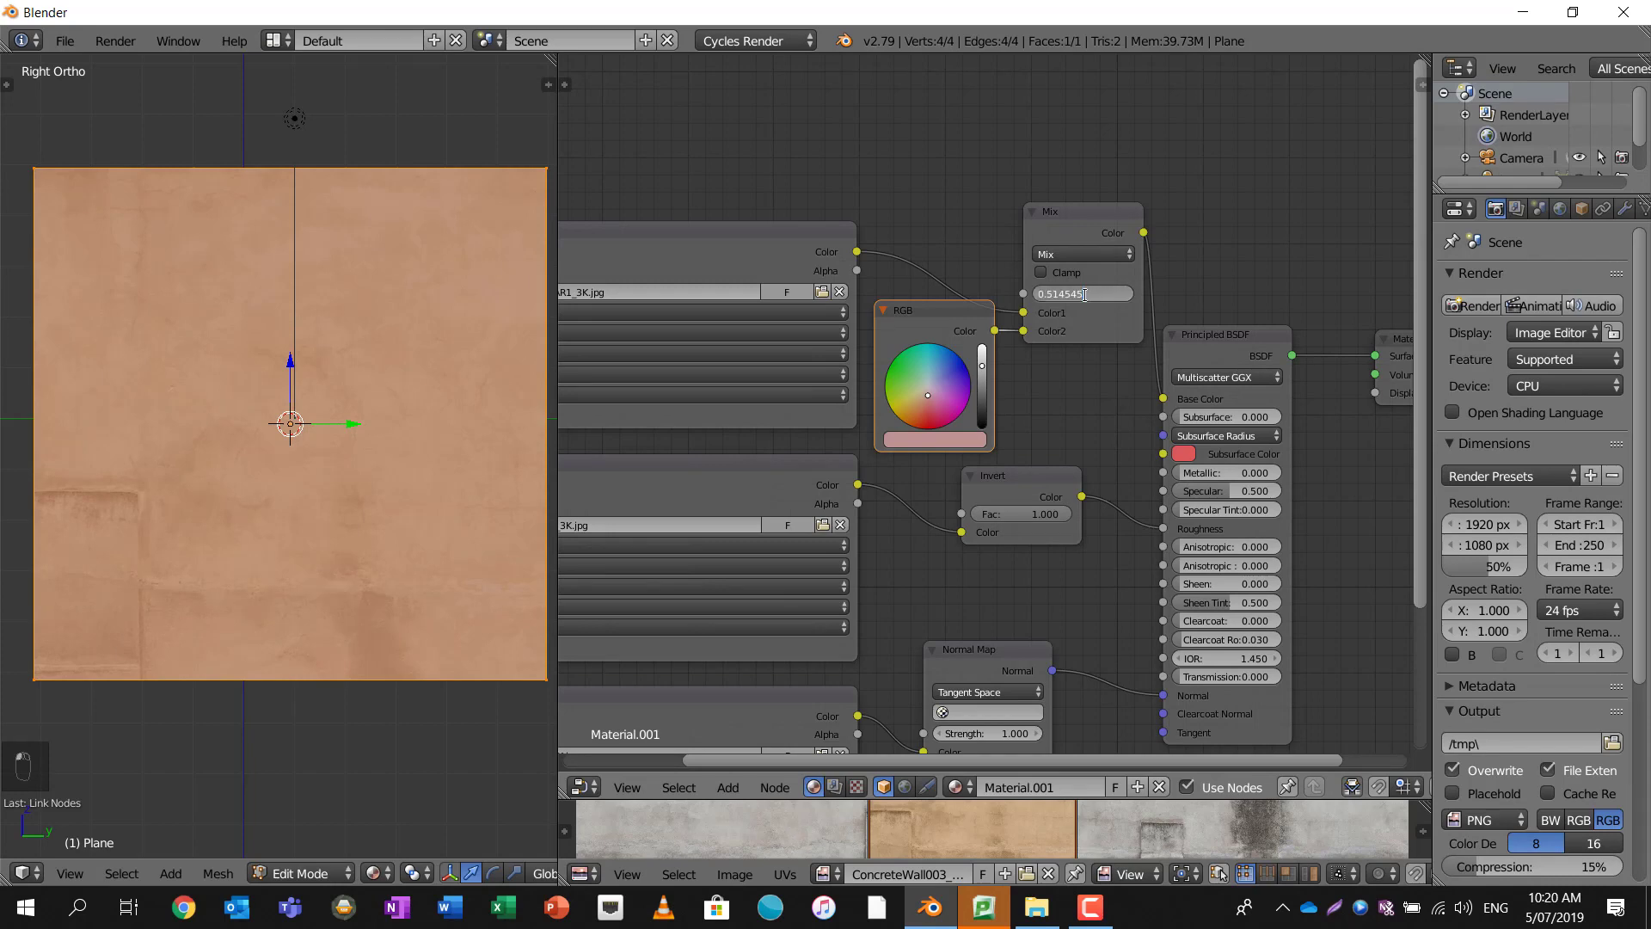
pyautogui.press('BackSpace')
pyautogui.press('Return')
# - Move the colour Image Texture, RGB, Principled BSDF and Material Output nodes into a compact layout
pyautogui.scroll(-3, 1120, 325)
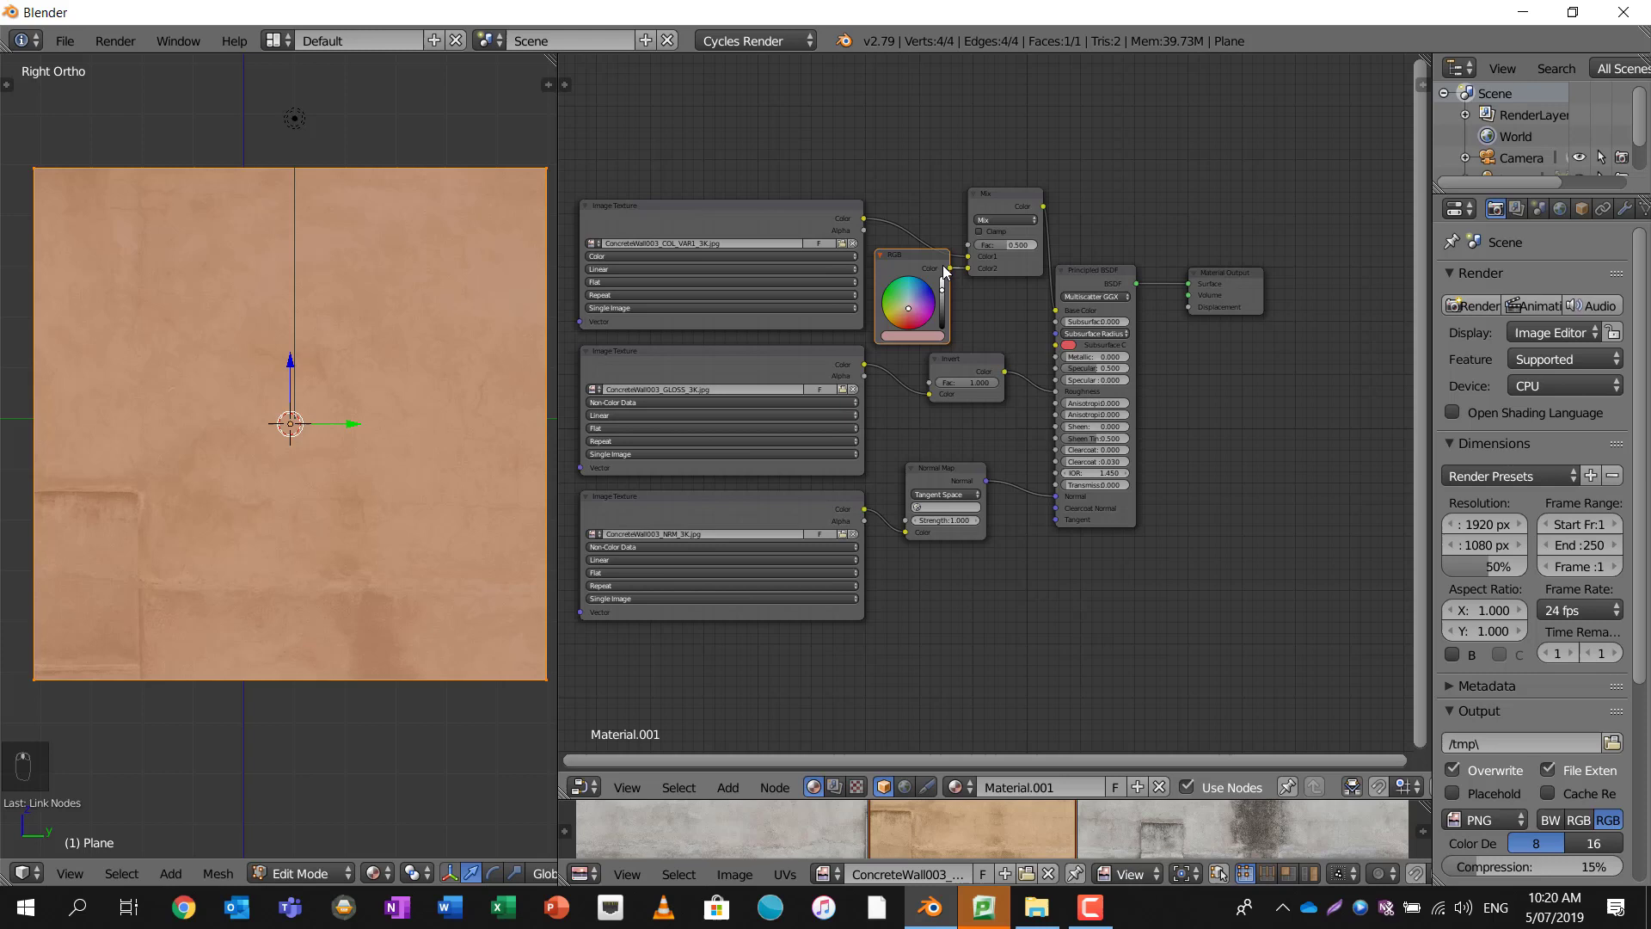
pyautogui.click(786, 214)
pyautogui.press('g')
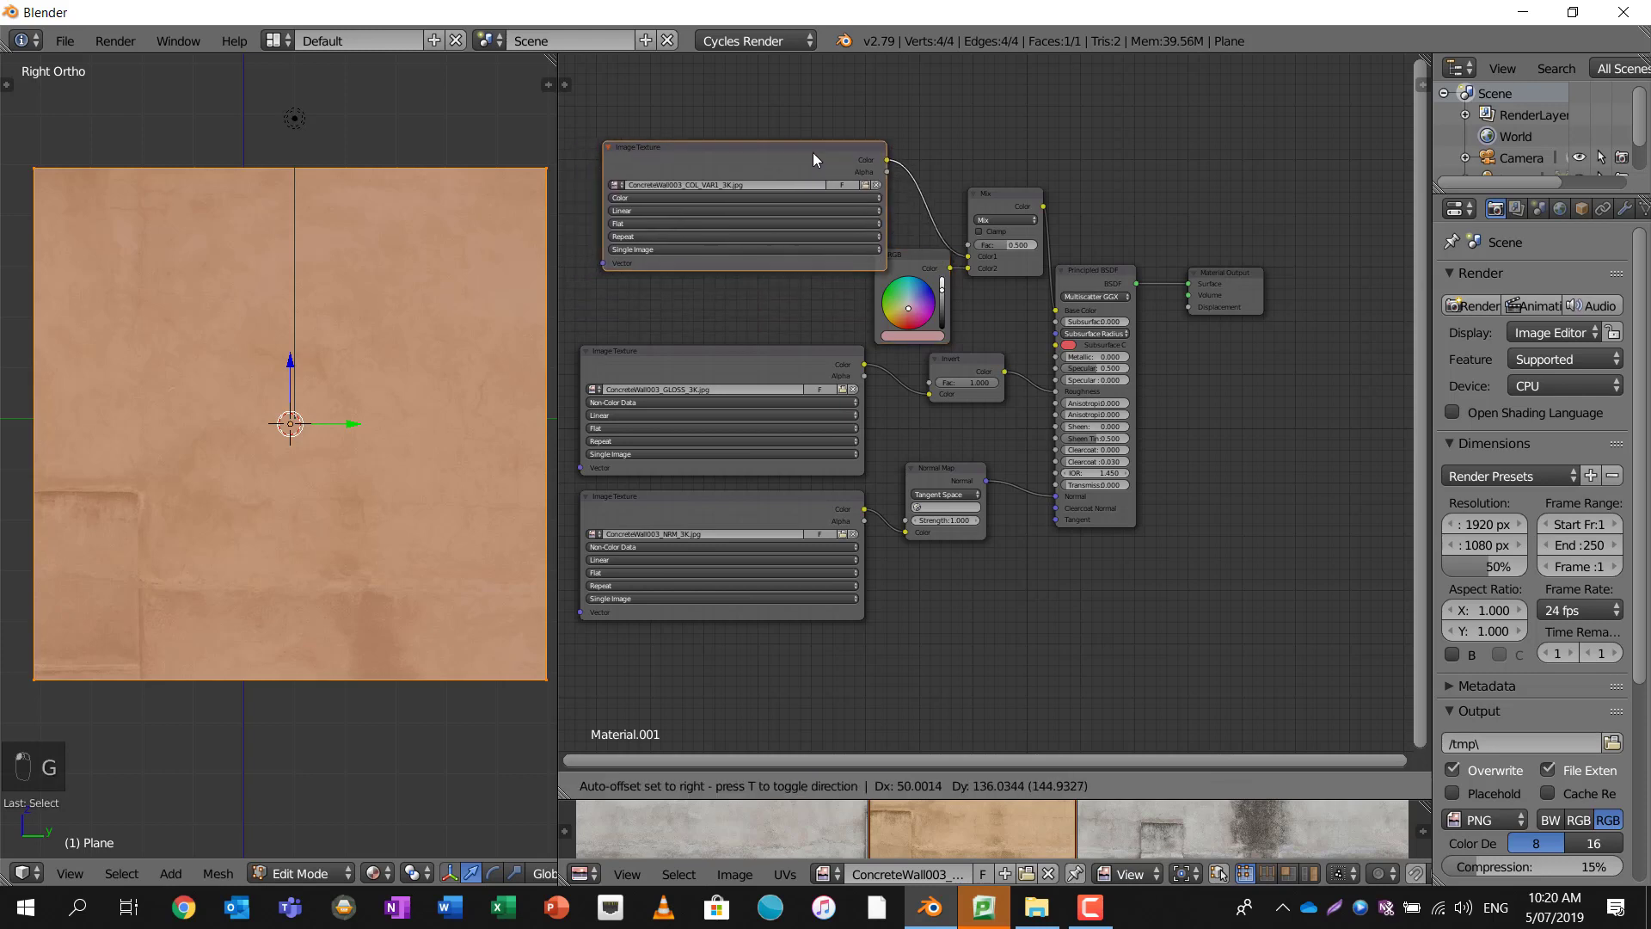
pyautogui.click(801, 128)
pyautogui.click(889, 248)
pyautogui.press('g')
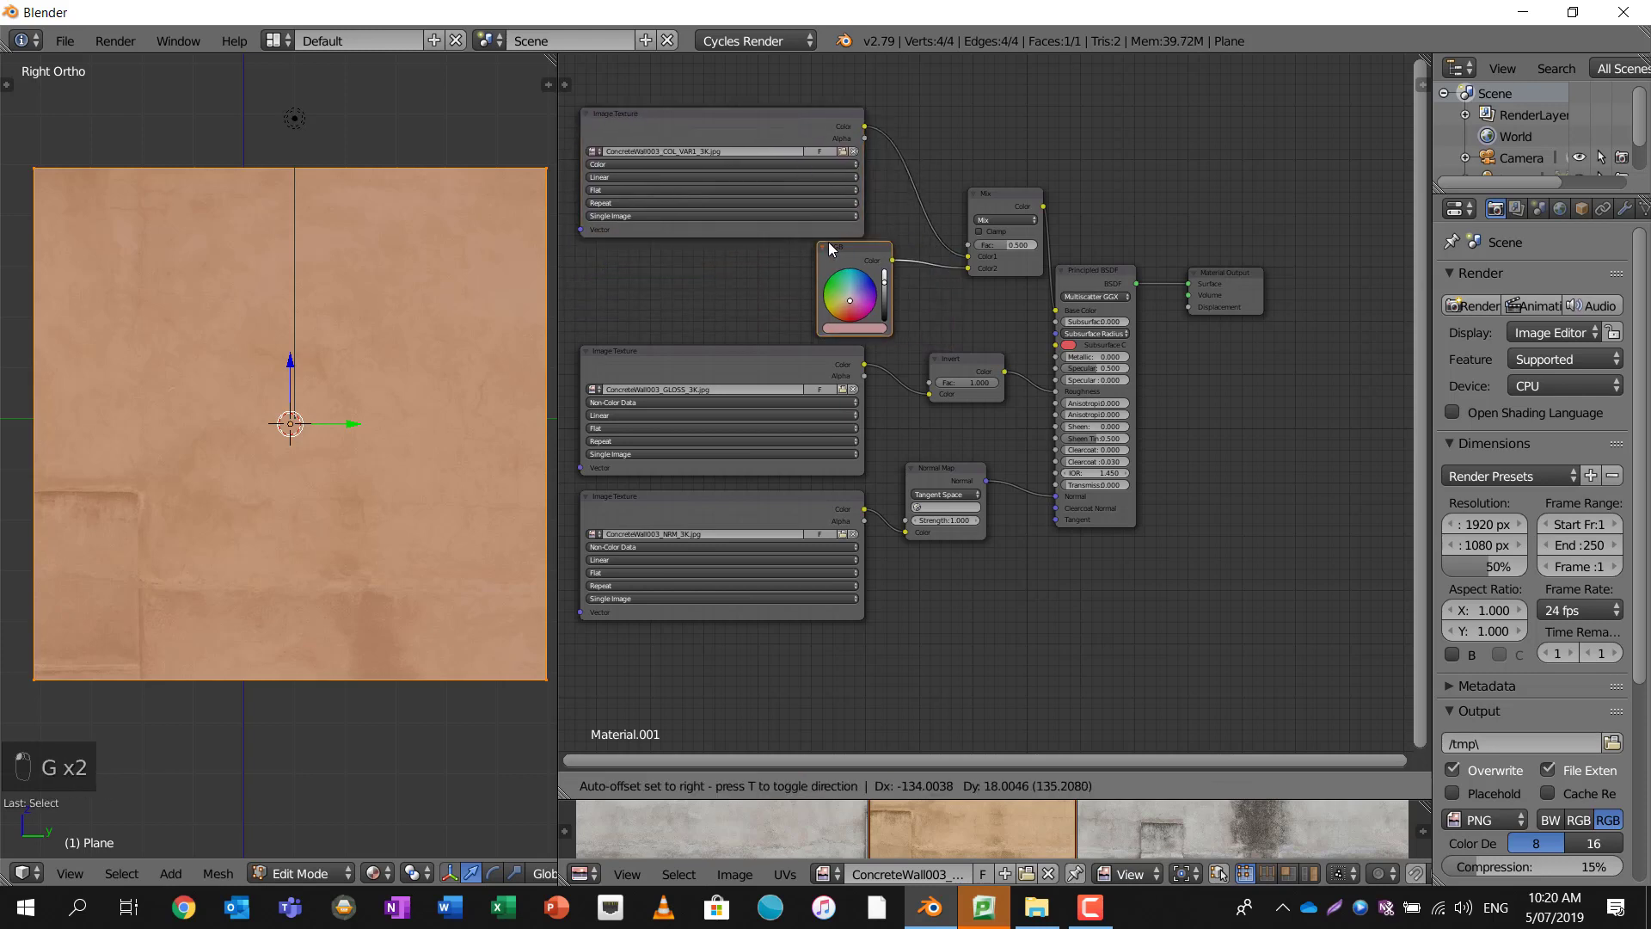
pyautogui.click(808, 242)
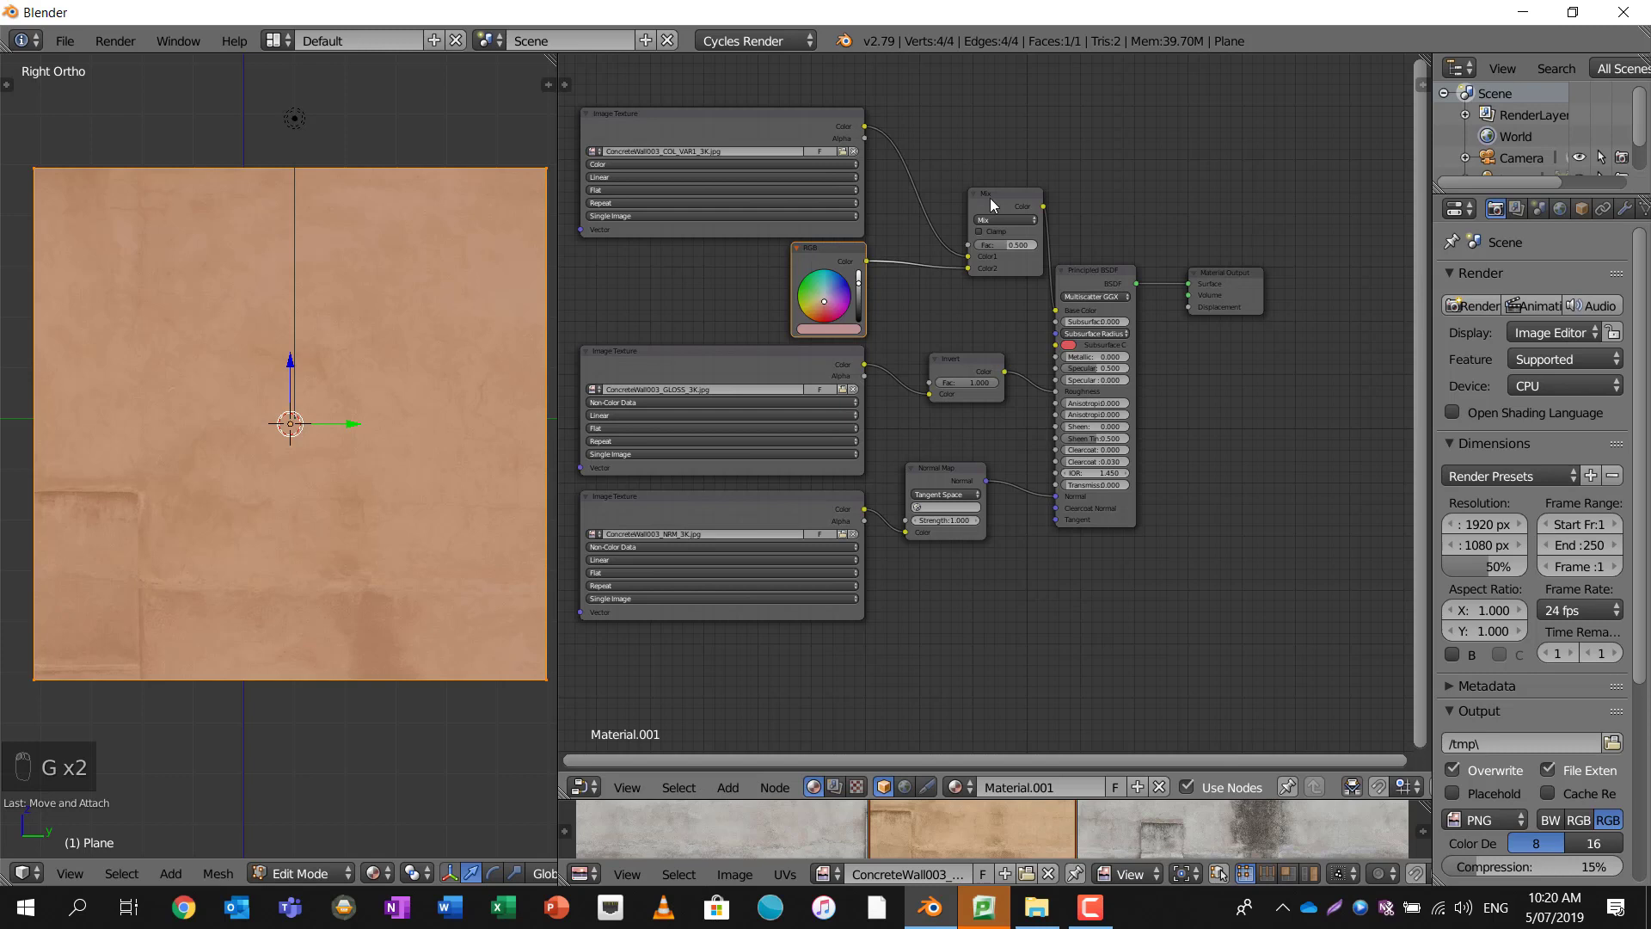
pyautogui.click(1092, 266)
pyautogui.press('g')
pyautogui.click(1111, 235)
pyautogui.click(1224, 272)
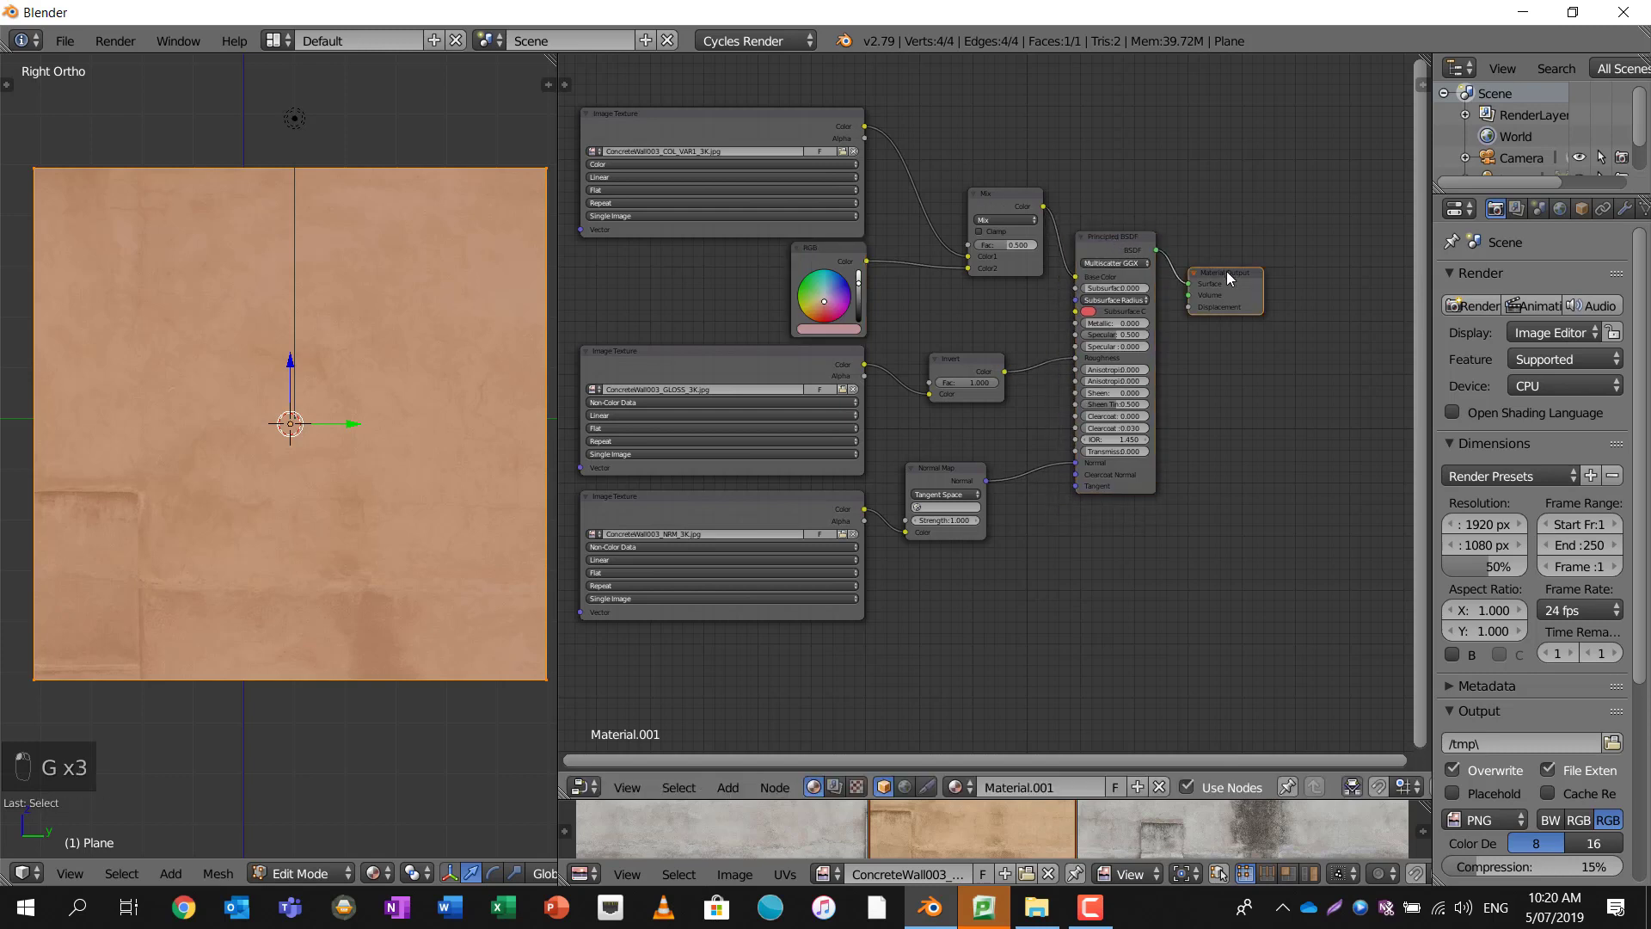
pyautogui.press('g')
pyautogui.click(1241, 235)
# - Lower the GLOSS and NRM texture nodes, nudge the RGB node, and view the plane at an angle
pyautogui.moveTo(1080, 337); pyautogui.dragTo(1167, 287, button='middle')
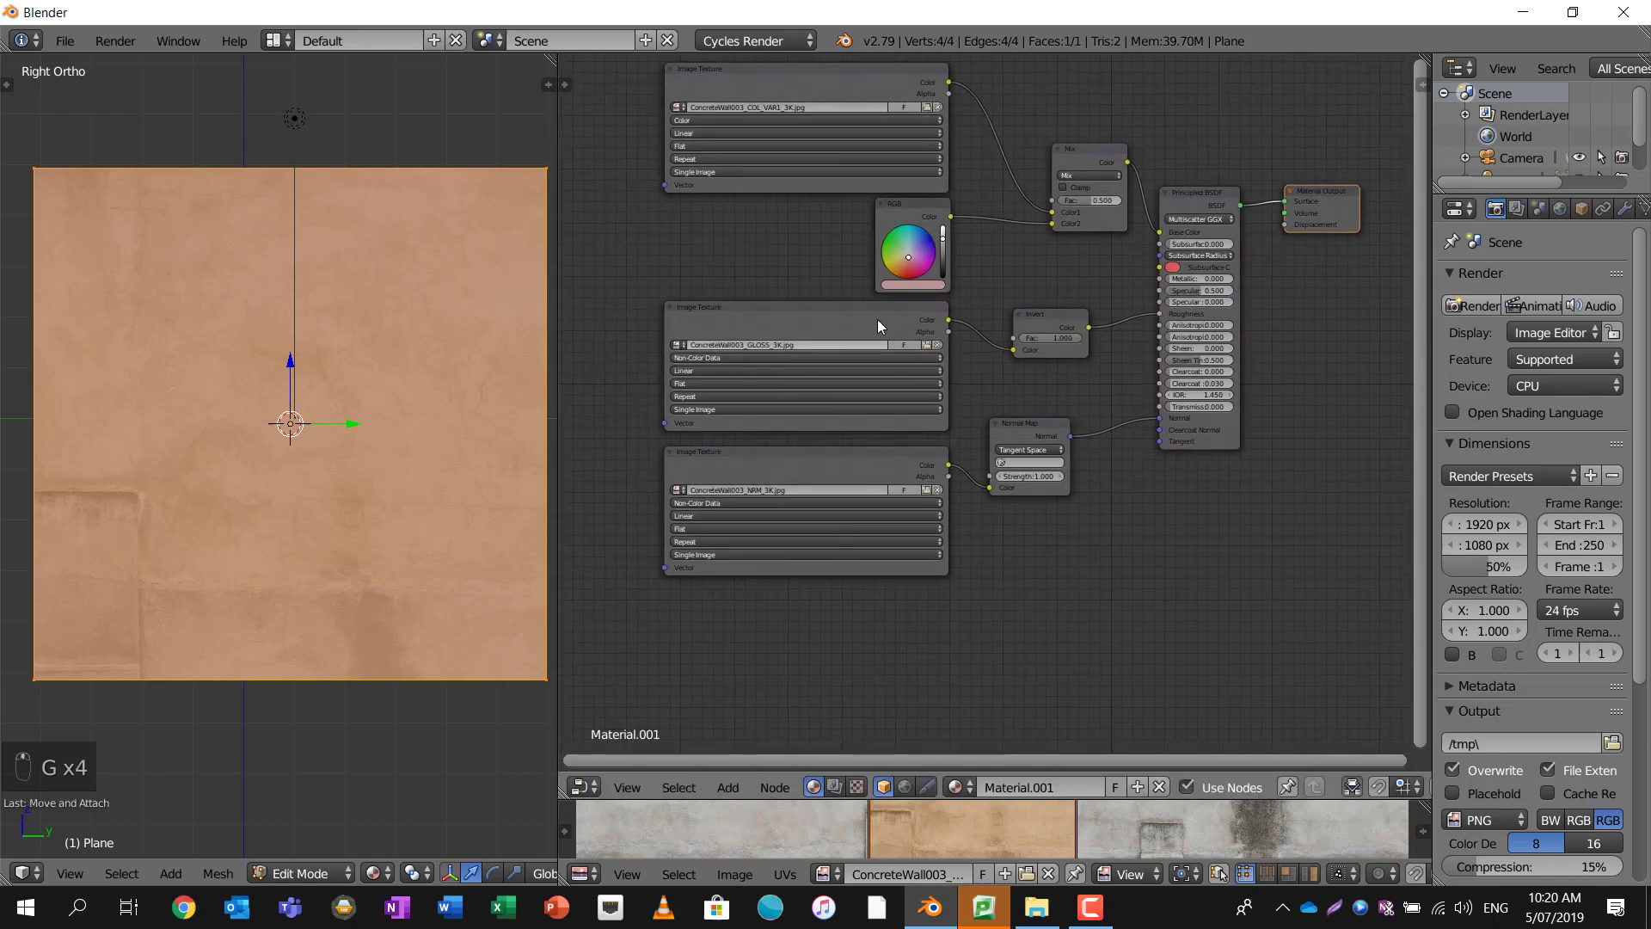
pyautogui.click(870, 401)
pyautogui.keyDown('shift'); pyautogui.click(860, 455); pyautogui.keyUp('shift')
pyautogui.press('g')
pyautogui.click(867, 481)
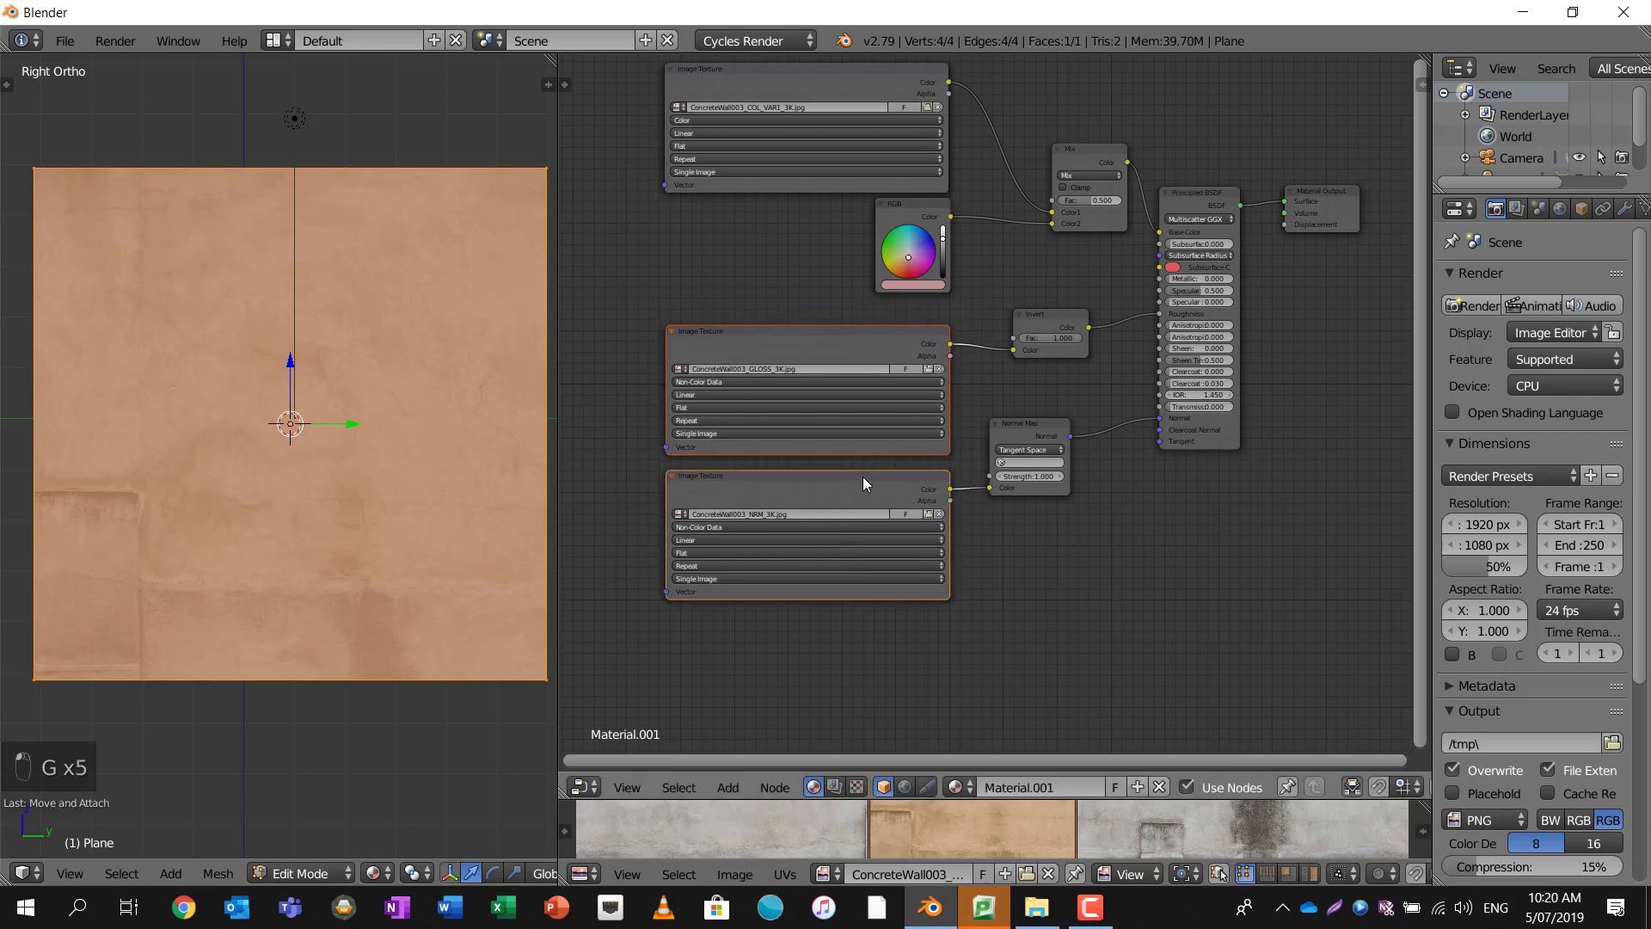
pyautogui.click(922, 211)
pyautogui.press('g')
pyautogui.click(918, 219)
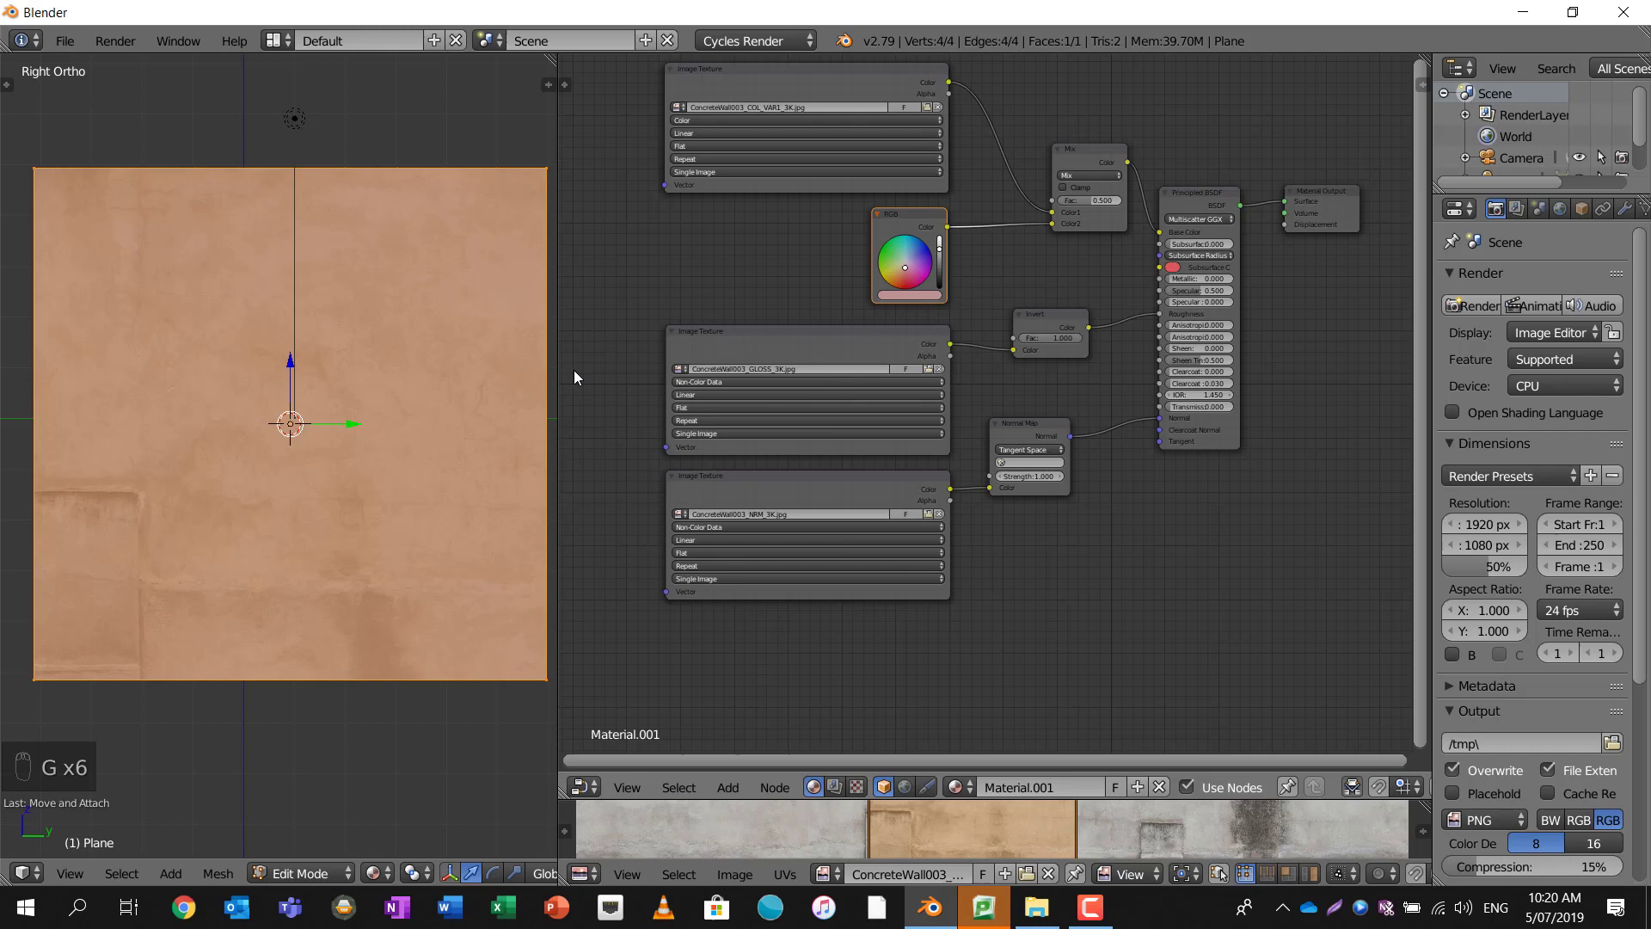
pyautogui.scroll(-3, 503, 382)
pyautogui.moveTo(386, 483); pyautogui.dragTo(446, 555, button='middle')
pyautogui.moveTo(353, 399); pyautogui.dragTo(412, 490, button='middle')
# - Switch to Object Mode, add a Spot lamp at the 3D cursor, and raise it above the wall
pyautogui.rightClick(358, 408)
pyautogui.click(418, 496)
pyautogui.hotkey('shift', 'a')
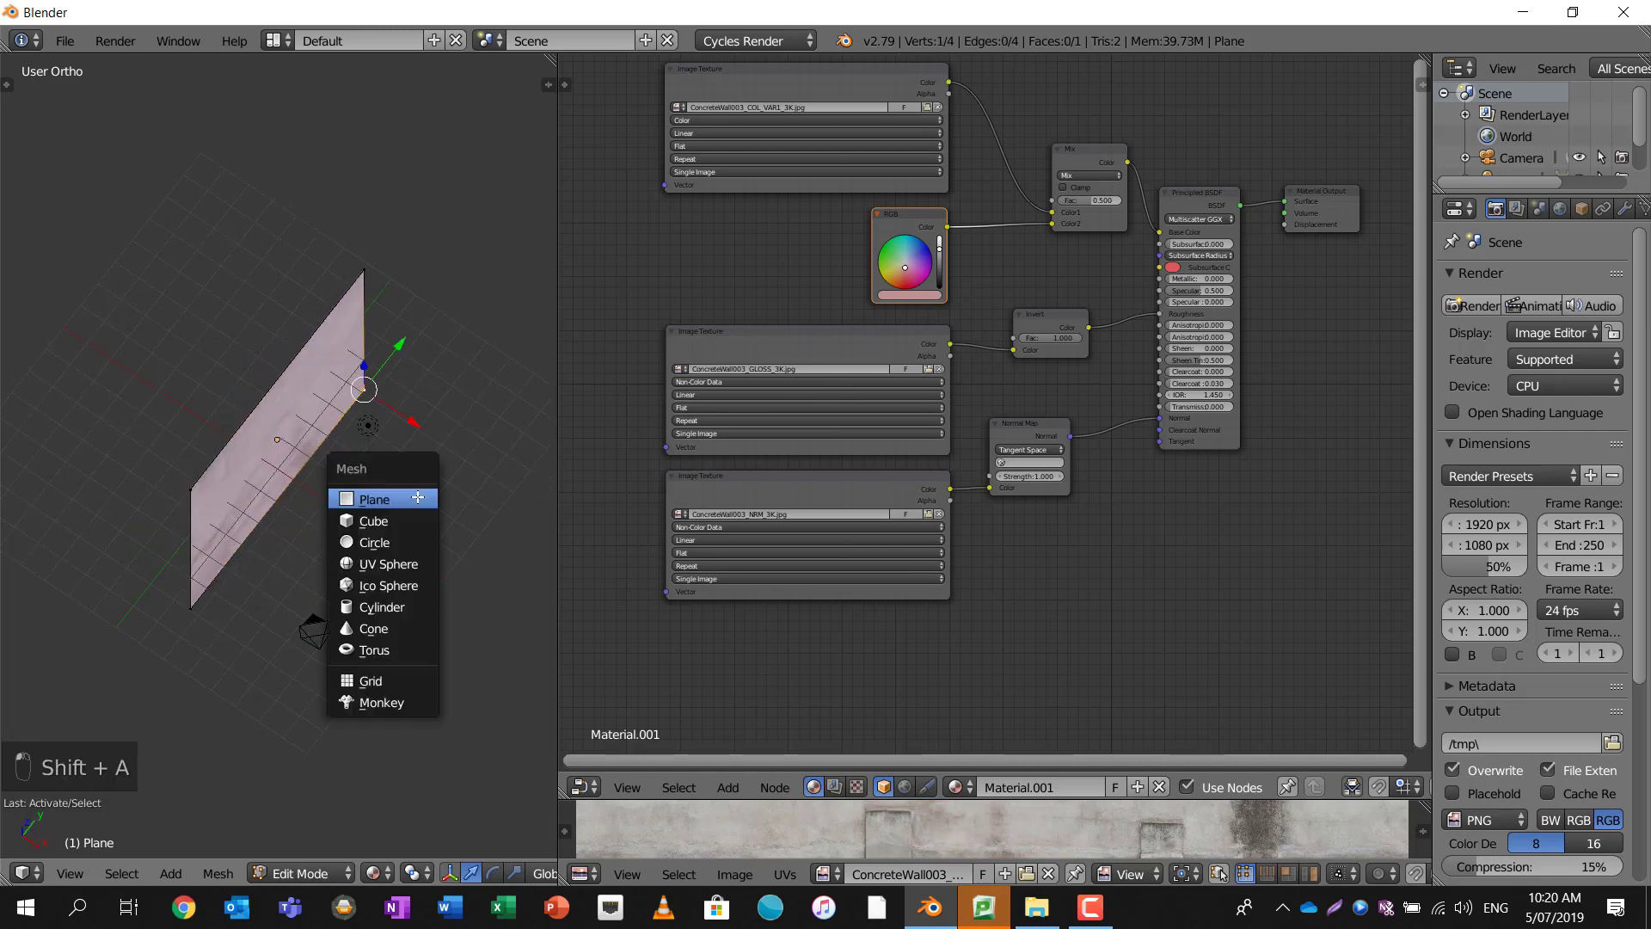
pyautogui.press('Tab')
pyautogui.hotkey('shift', 'a')
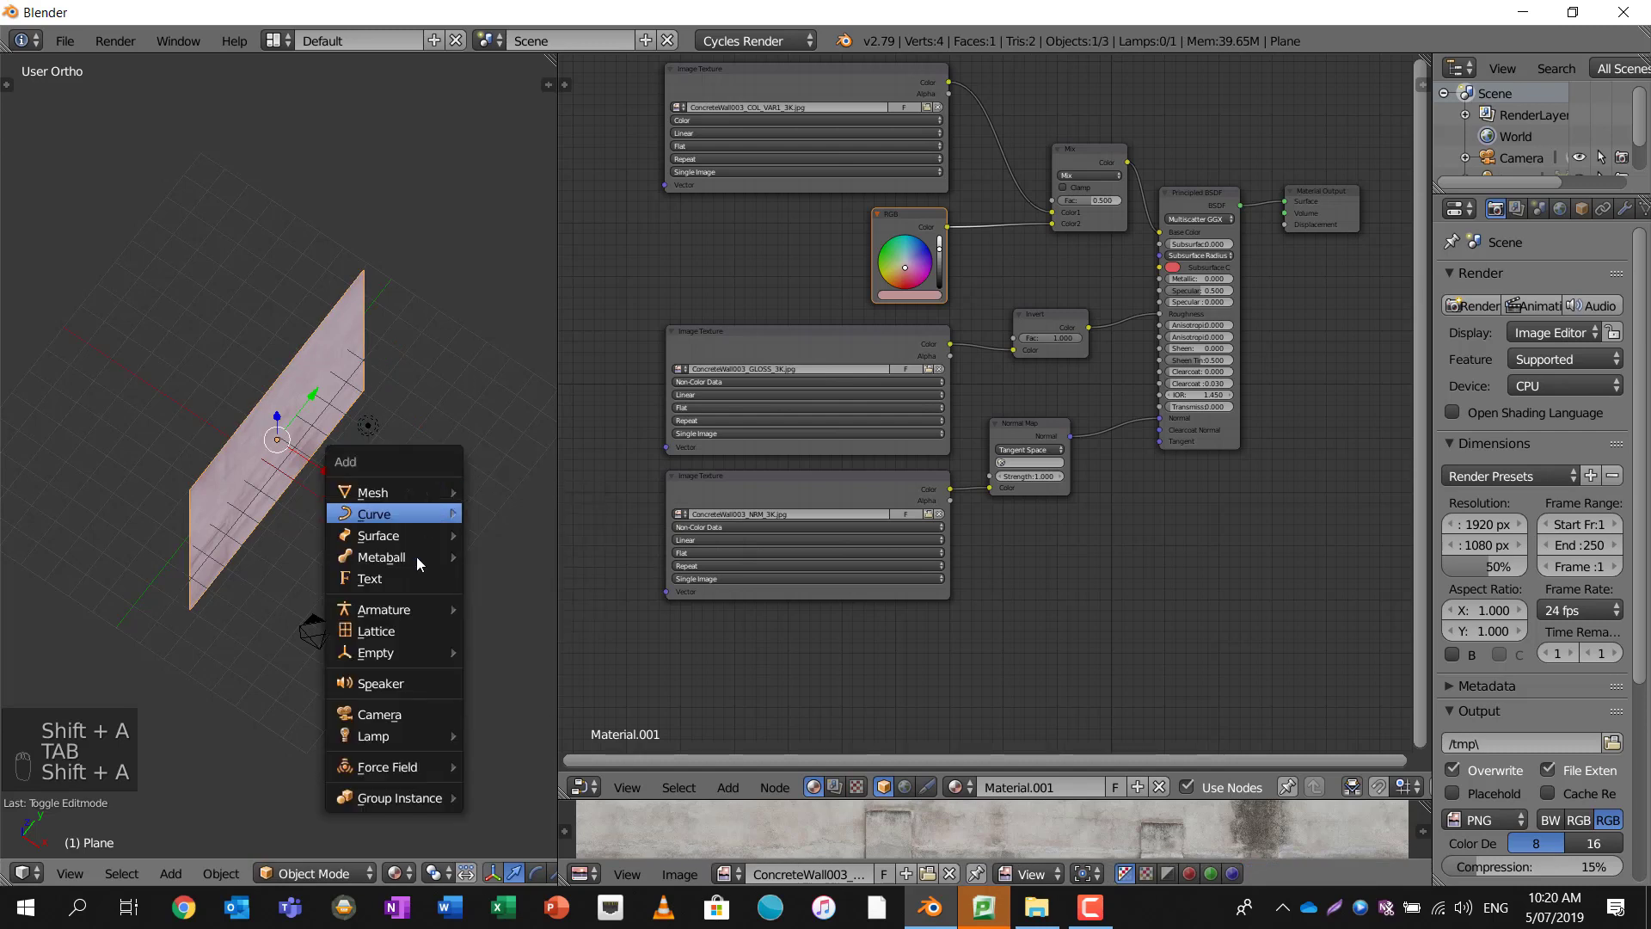
pyautogui.moveTo(405, 767)
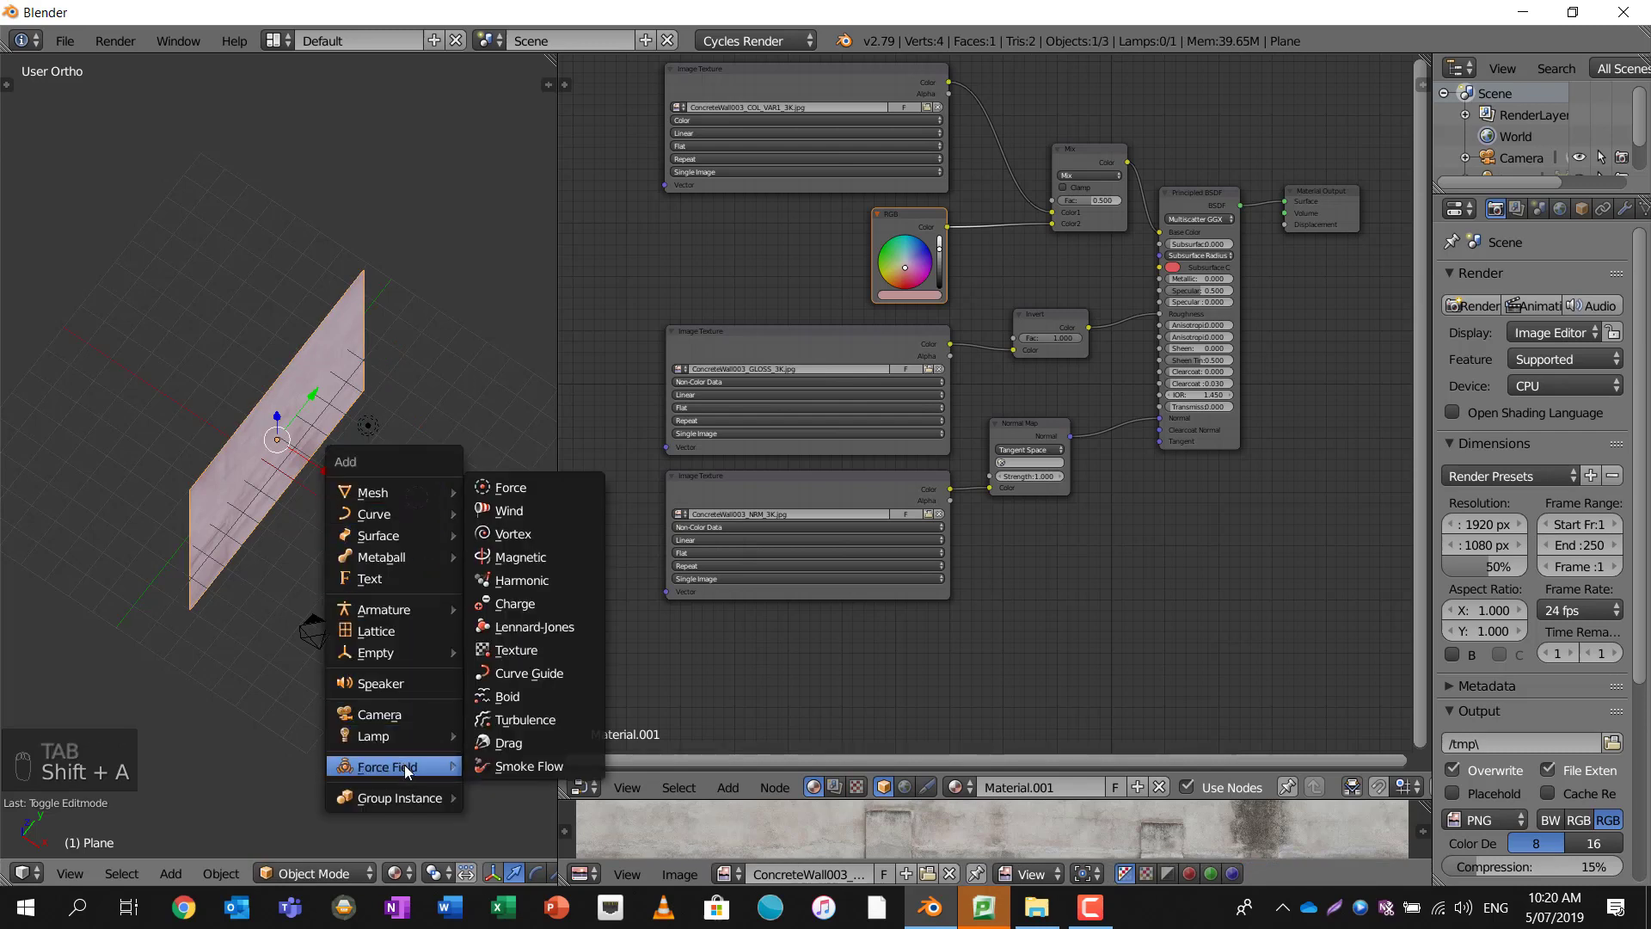
pyautogui.moveTo(408, 736)
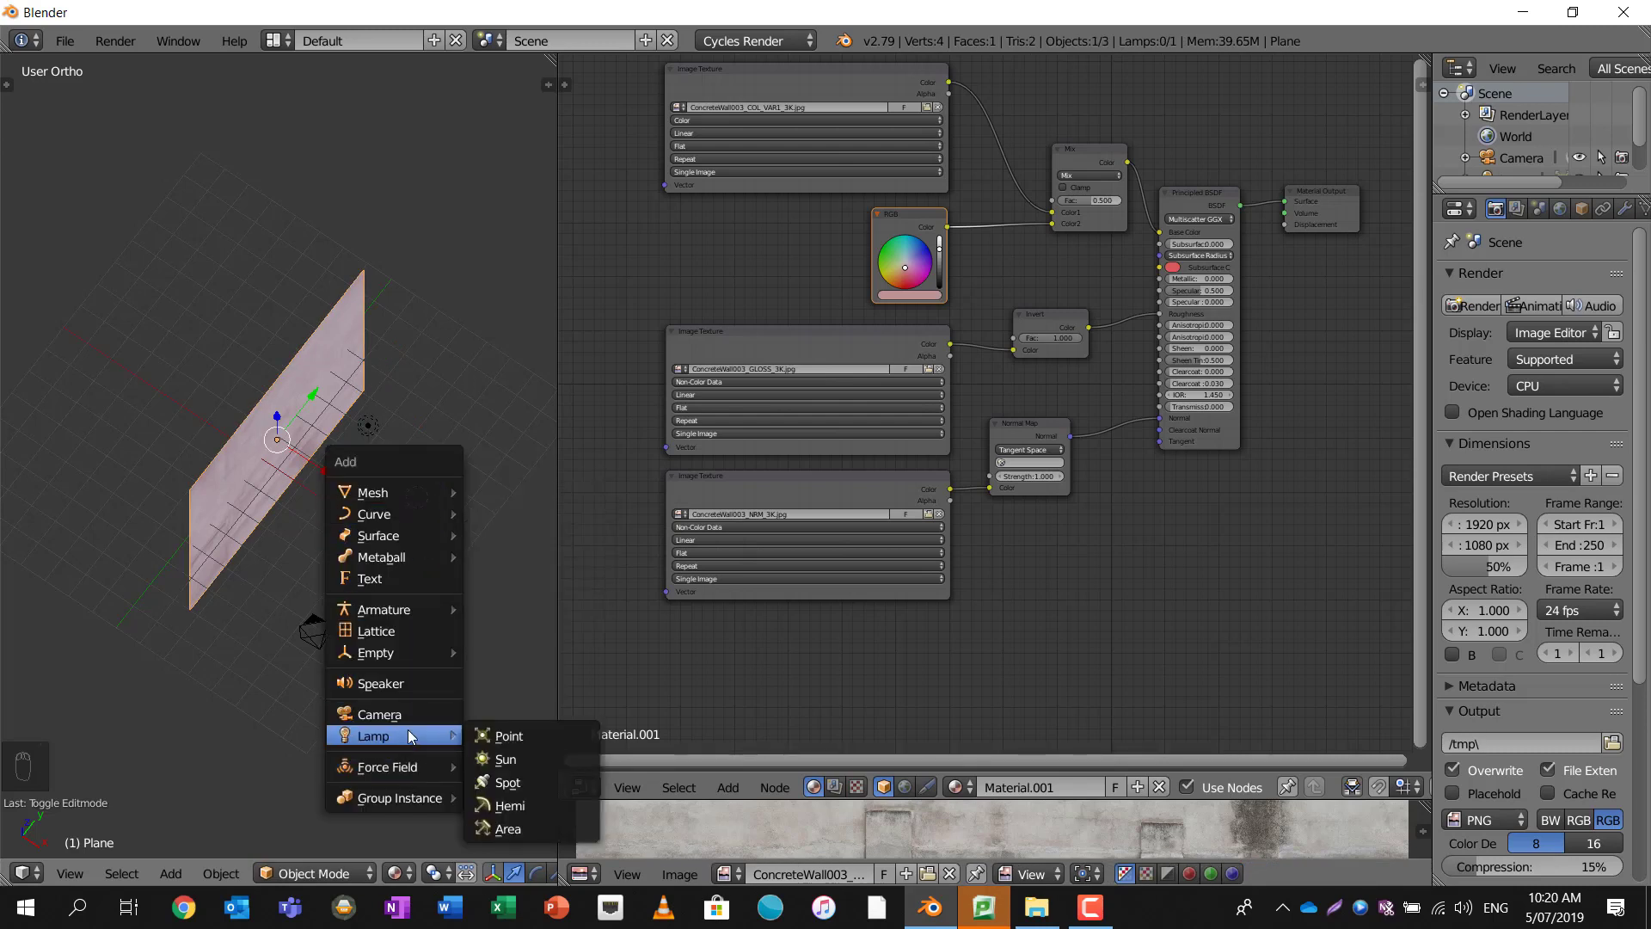
pyautogui.click(501, 782)
pyautogui.moveTo(453, 524); pyautogui.dragTo(450, 452, button='middle')
pyautogui.moveTo(350, 403); pyautogui.dragTo(341, 233)
# - Rotate and shift the spot lamp, then switch the viewport to rendered preview
pyautogui.press('r')
pyautogui.click(456, 337)
pyautogui.press('g')
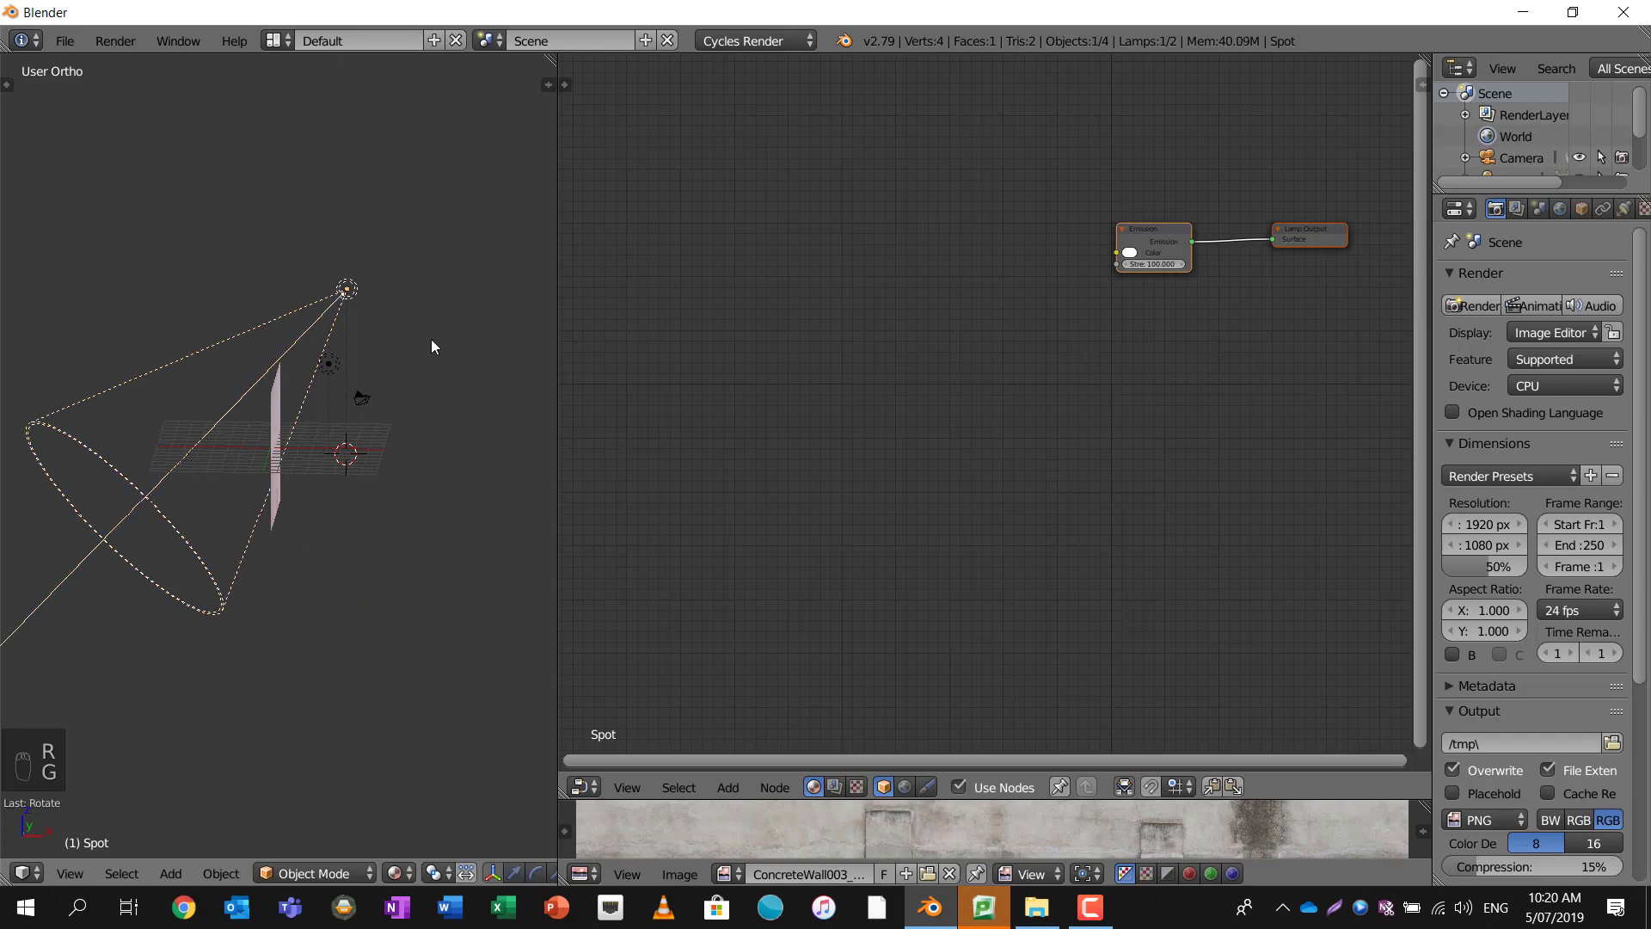
pyautogui.click(525, 363)
pyautogui.moveTo(527, 371); pyautogui.dragTo(325, 453, button='middle')
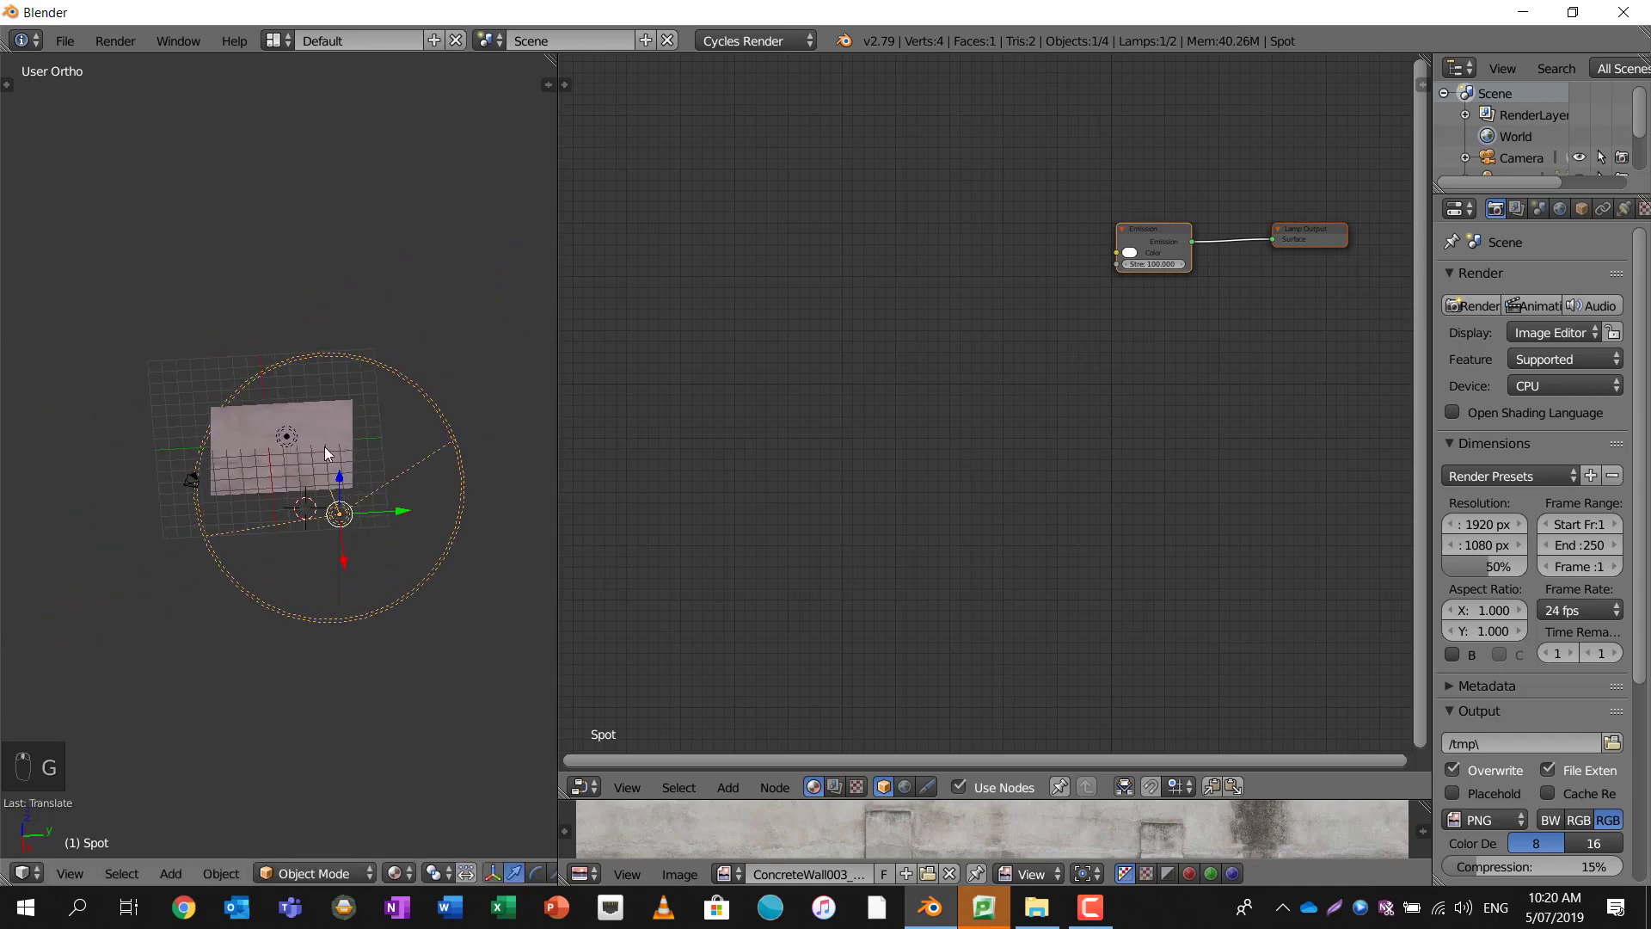
pyautogui.click(396, 873)
pyautogui.click(449, 732)
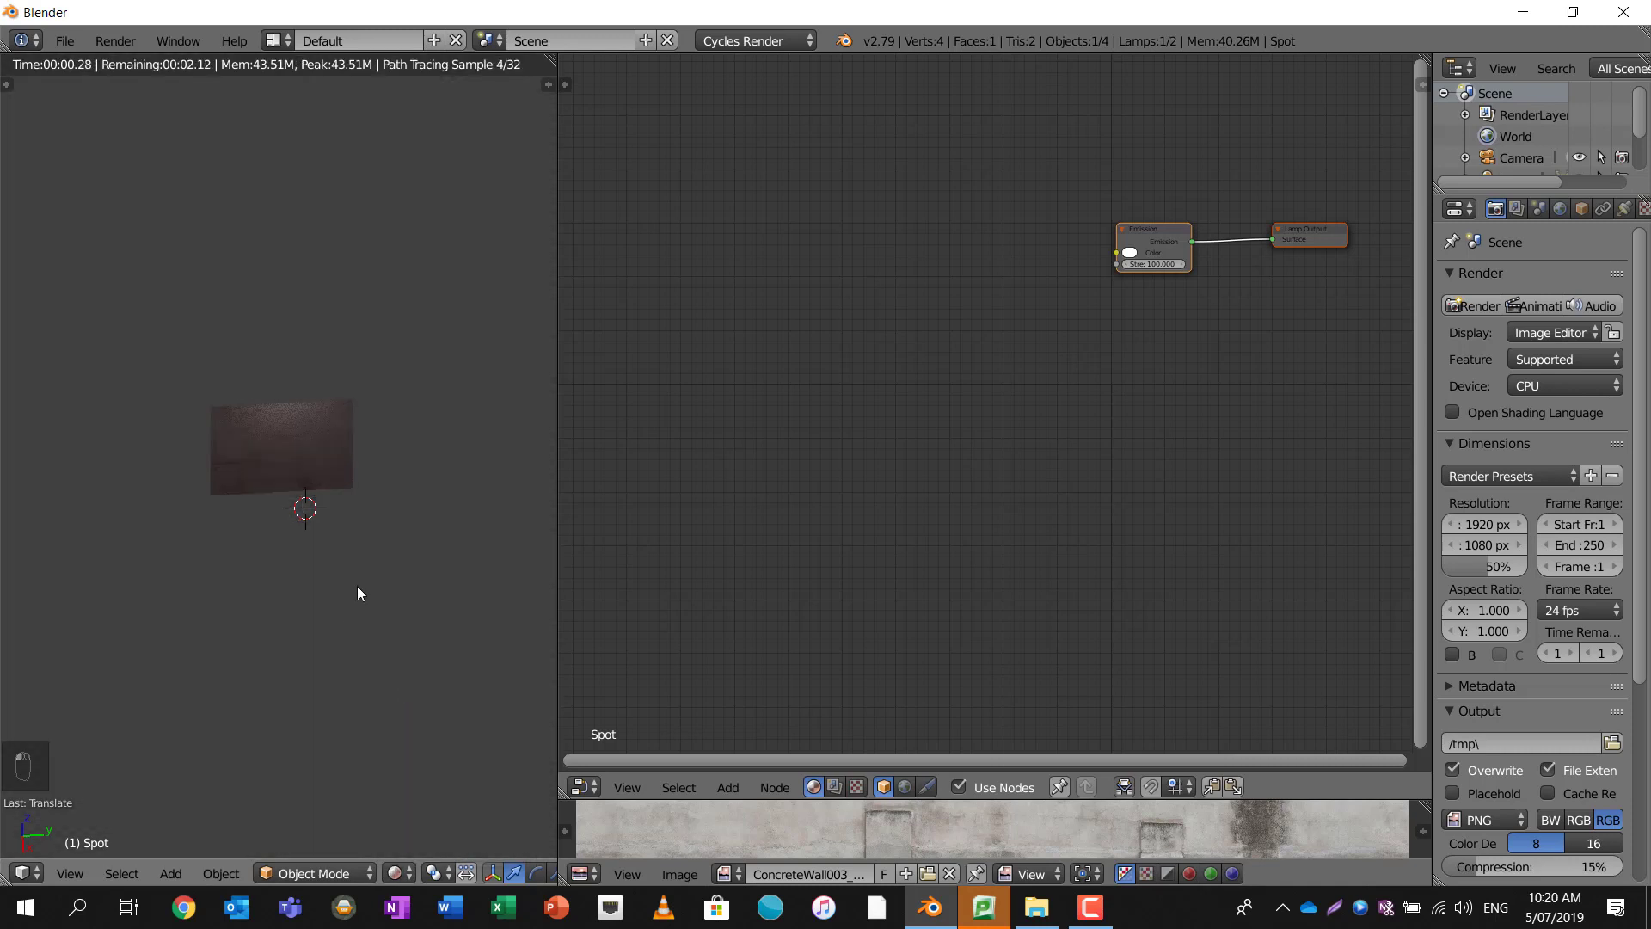
pyautogui.moveTo(423, 453); pyautogui.dragTo(421, 418, button='middle')
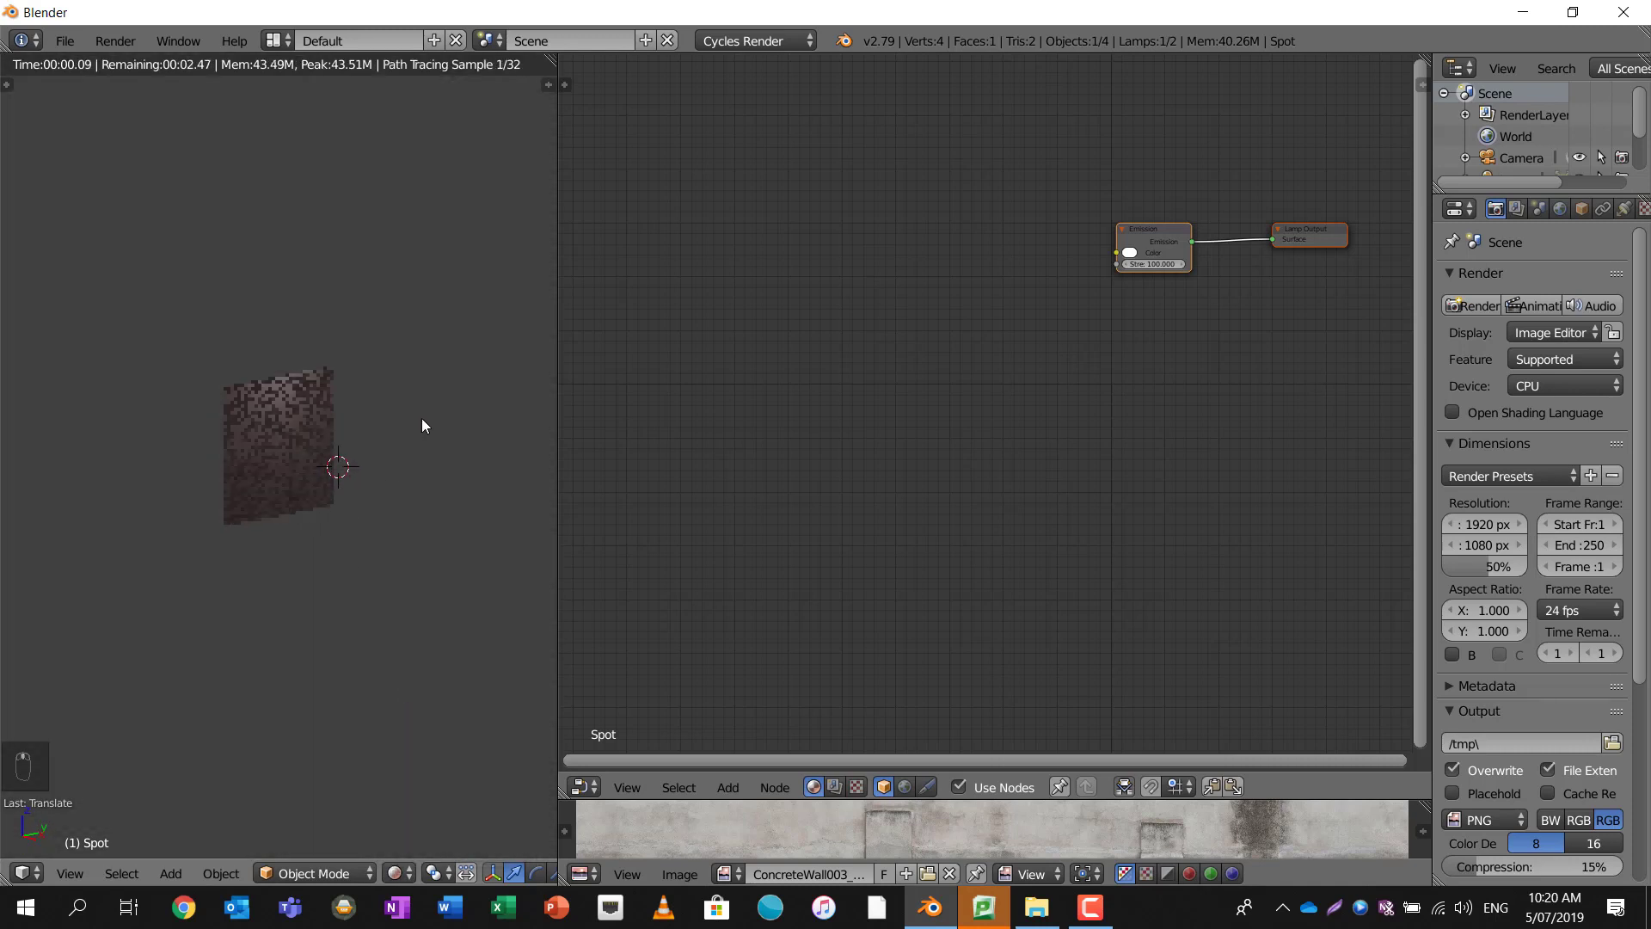
# - Split the 3D view into two wider views and reposition the spot light from an edge-on angle
pyautogui.moveTo(552, 55); pyautogui.dragTo(551, 411)
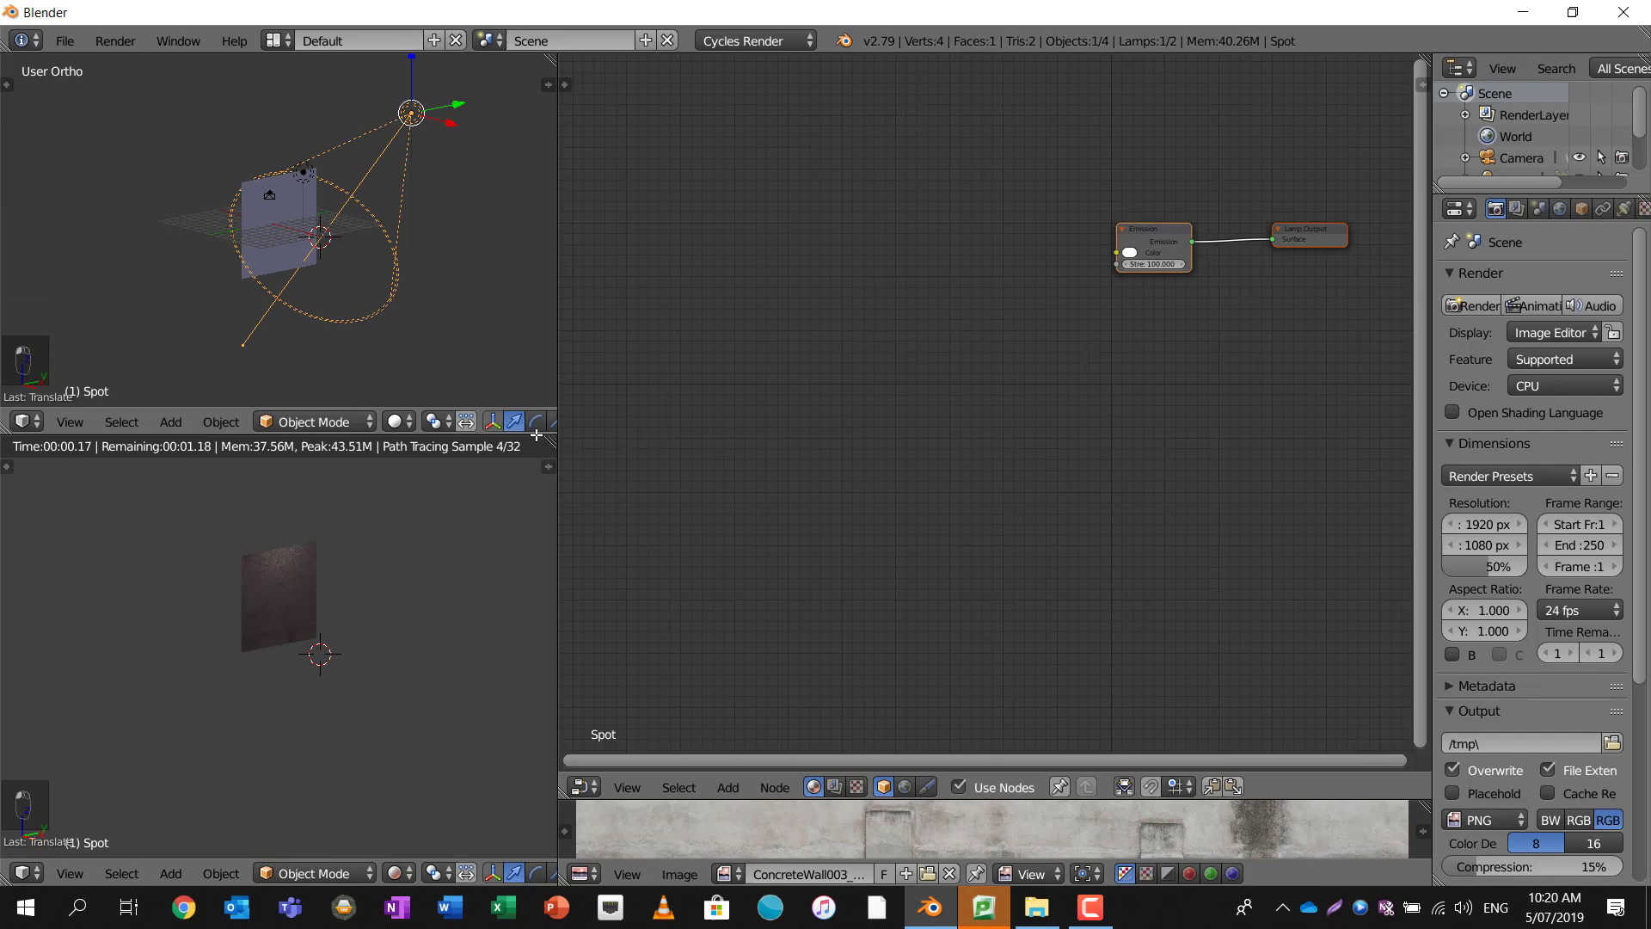
pyautogui.moveTo(559, 231); pyautogui.dragTo(1075, 210)
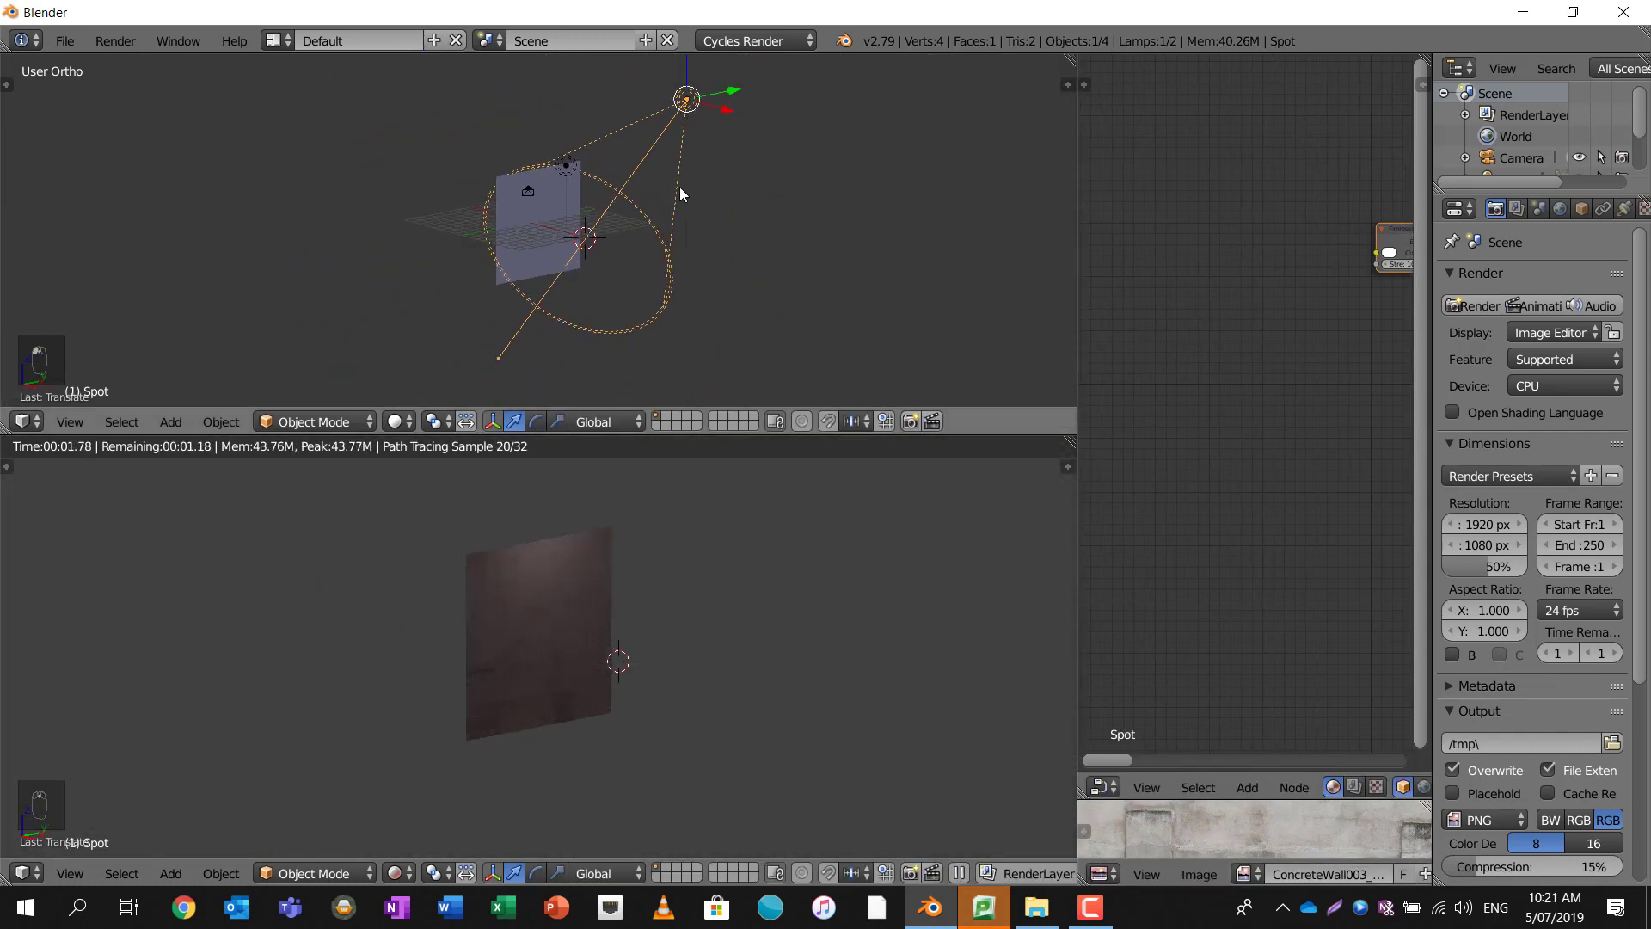
pyautogui.moveTo(679, 192); pyautogui.dragTo(662, 215, button='middle')
pyautogui.scroll(3, 544, 587)
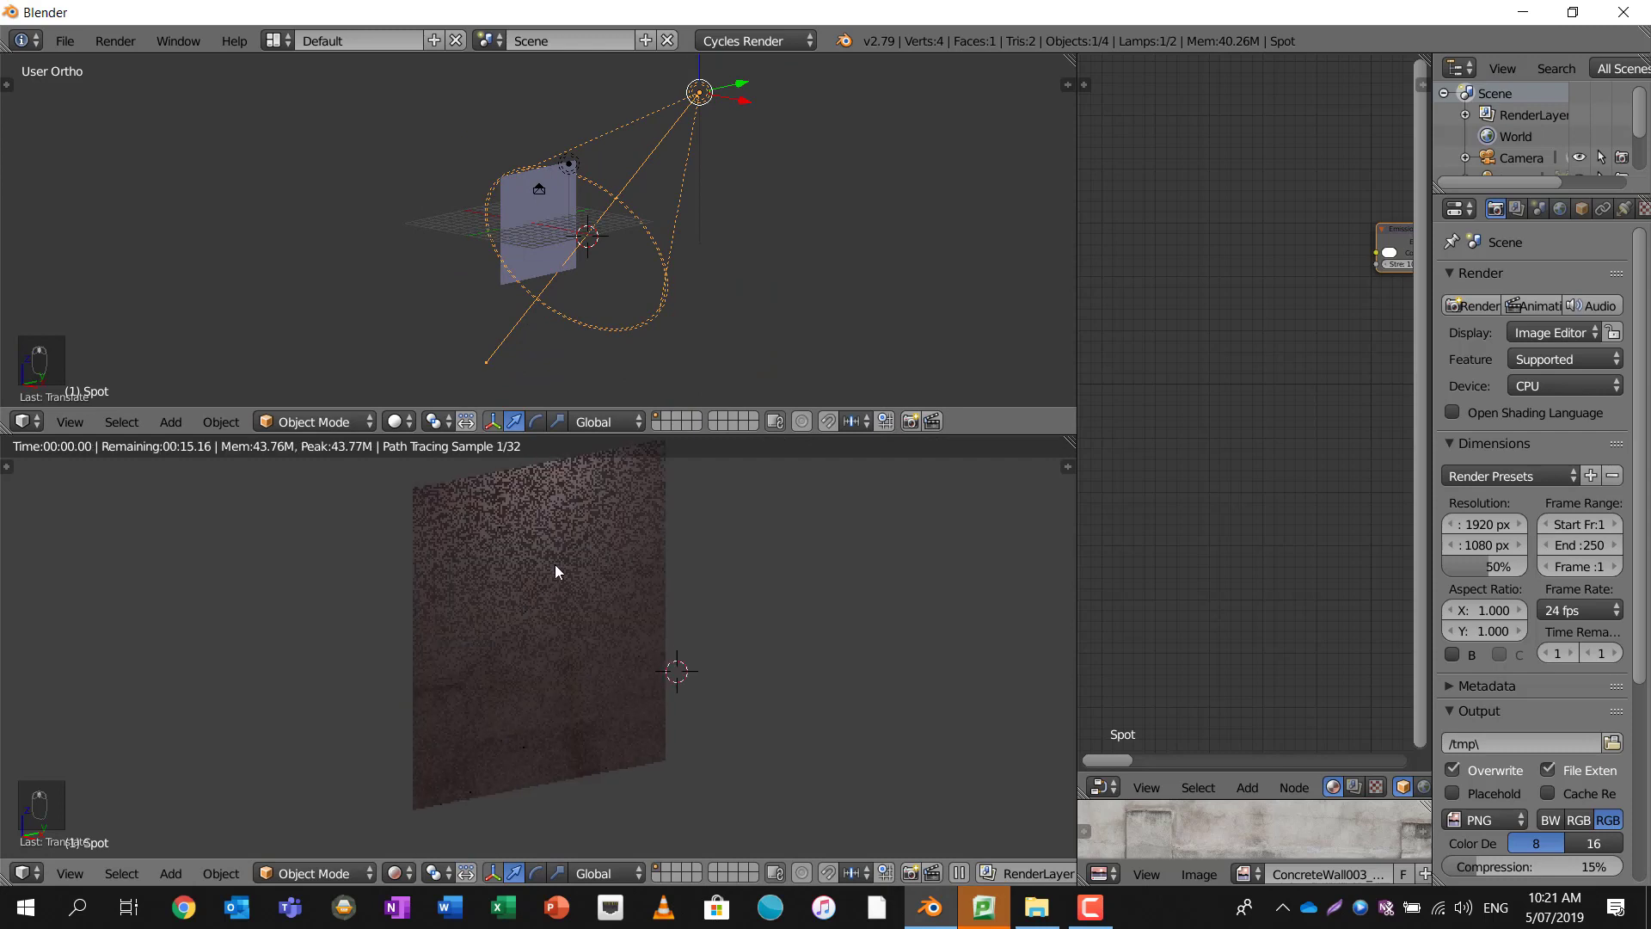
pyautogui.scroll(-1, 555, 564)
pyautogui.moveTo(729, 138); pyautogui.dragTo(802, 132, button='middle')
pyautogui.press('g')
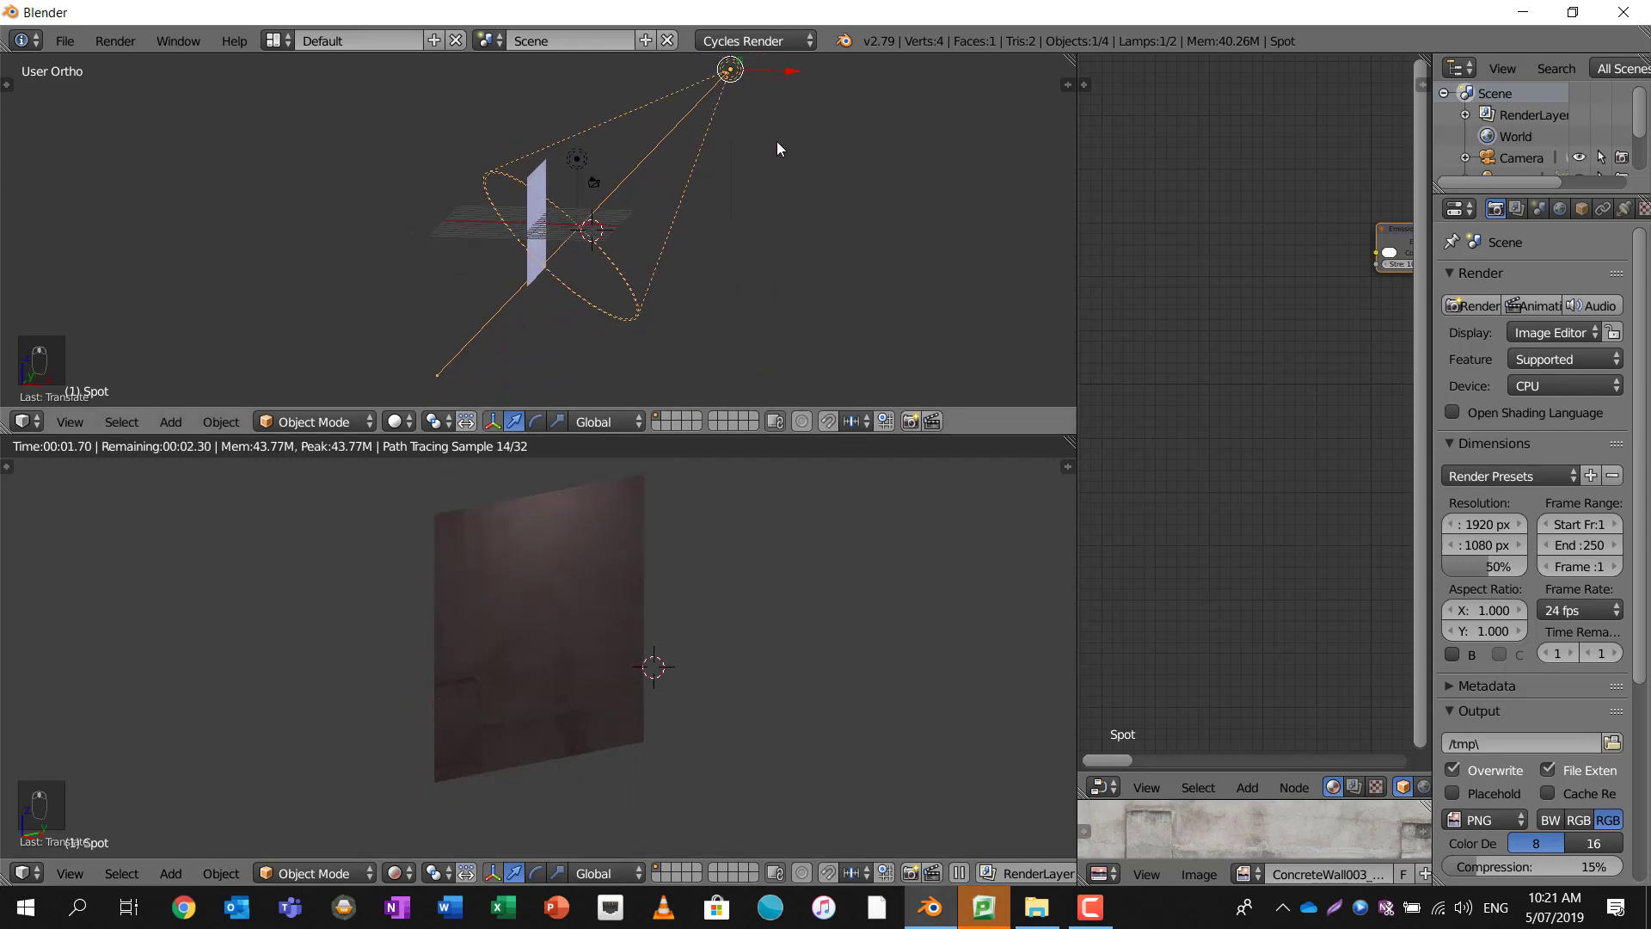
pyautogui.click(586, 268)
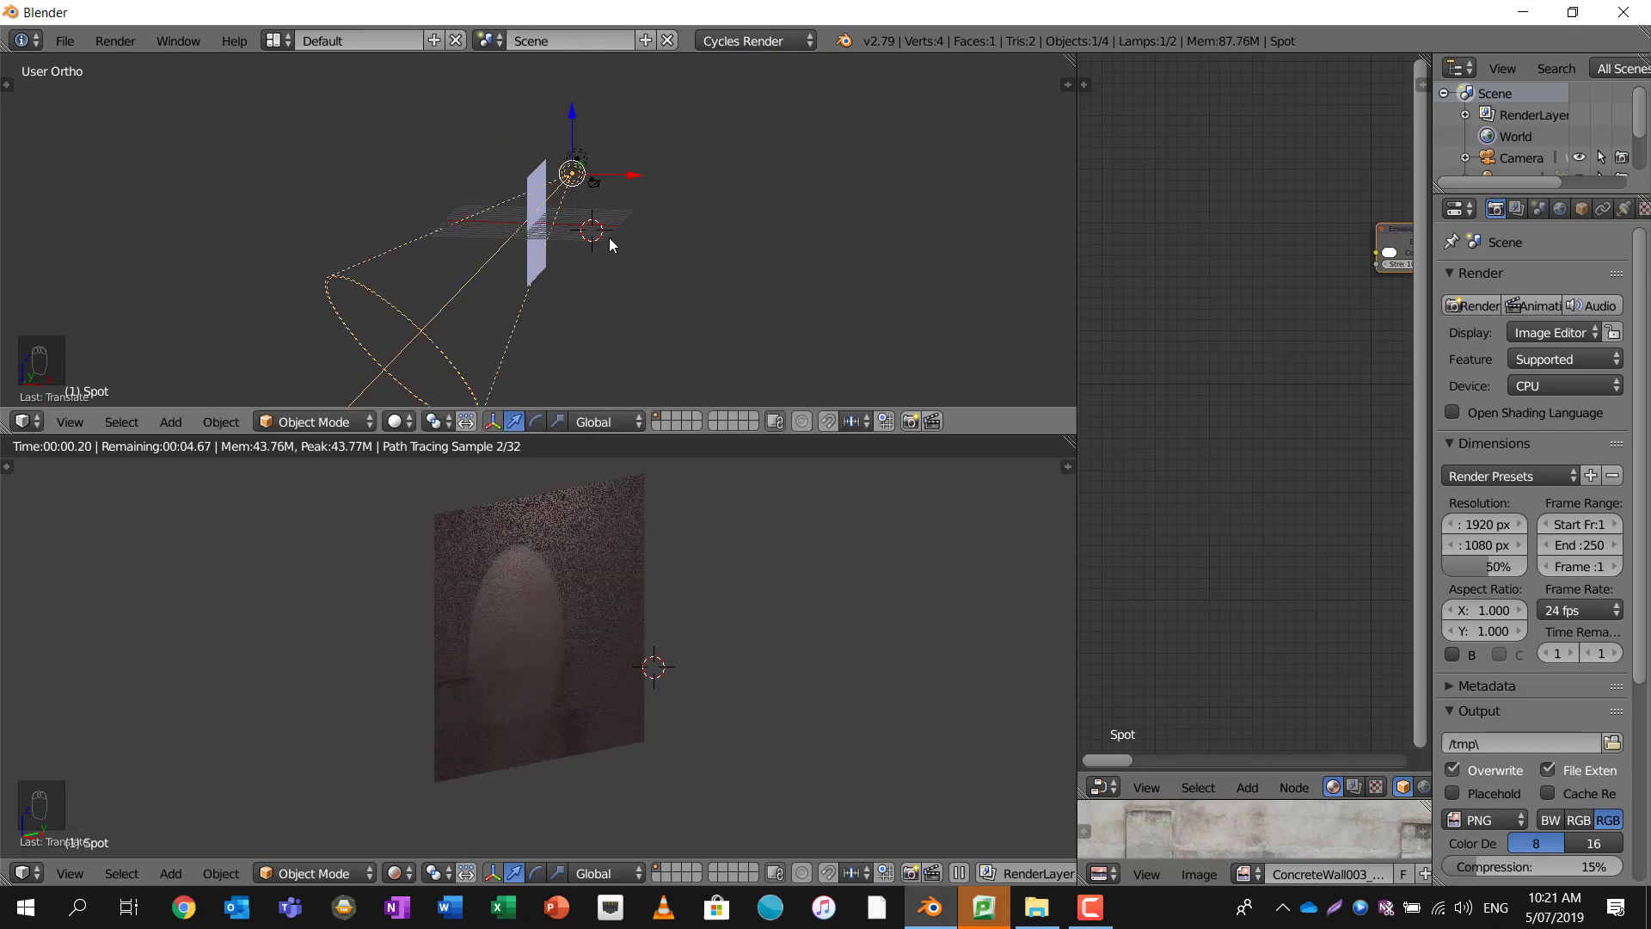
# - Refine the spot light's position from above so its beam lands on the plane, then launch the browser
pyautogui.scroll(1, 513, 650)
pyautogui.scroll(-1, 474, 653)
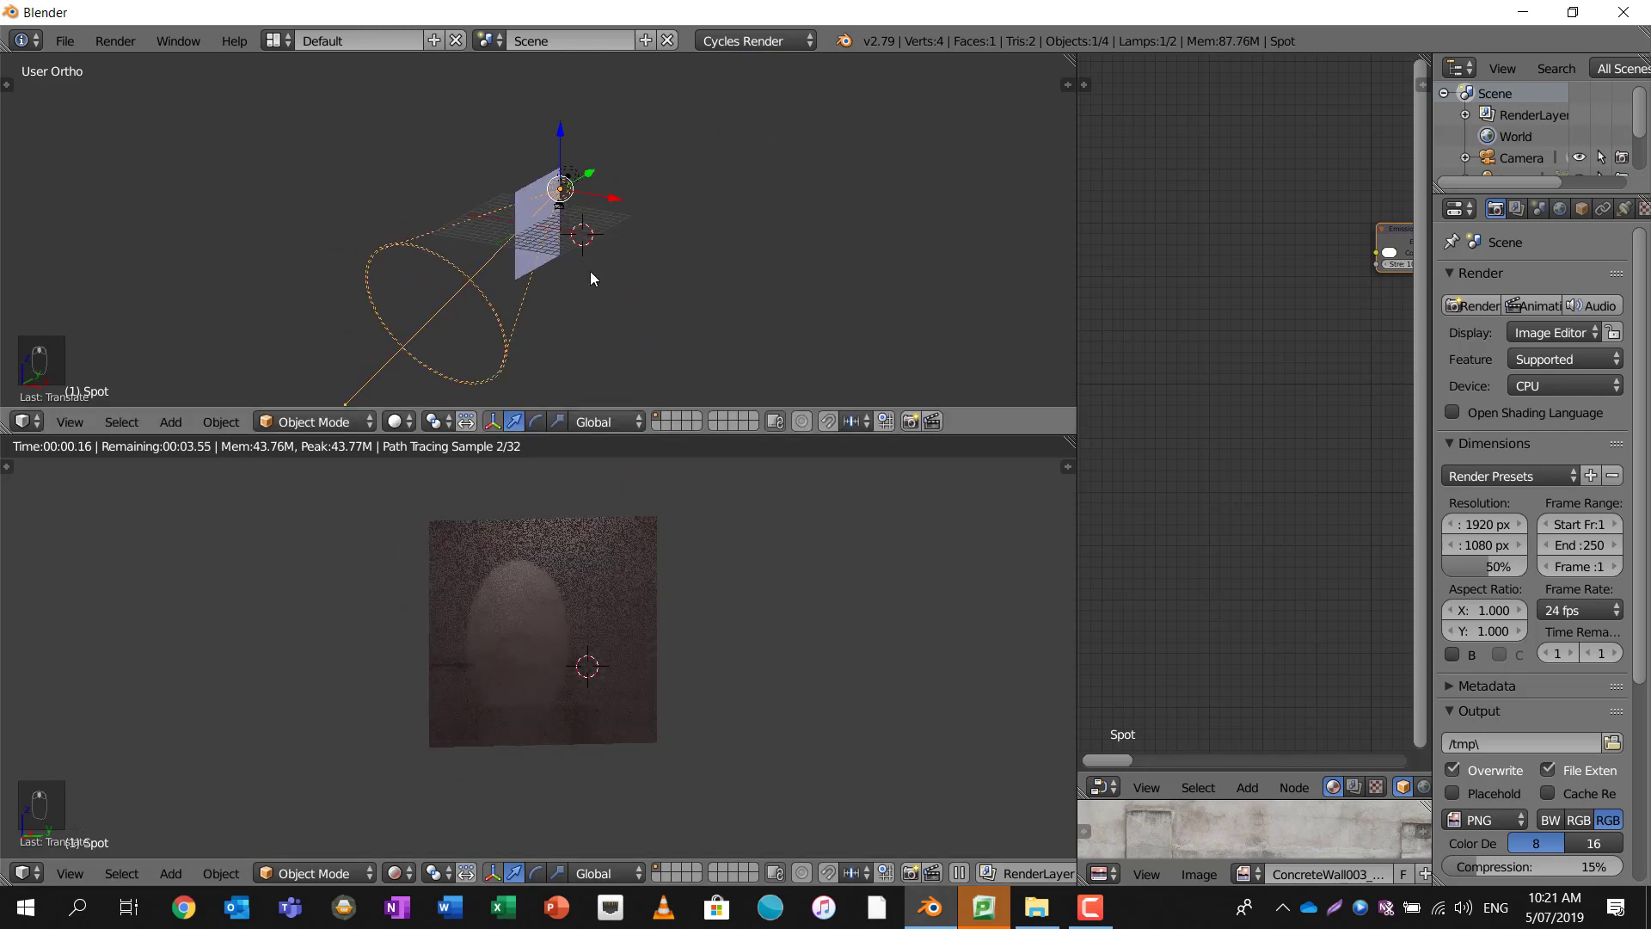
pyautogui.moveTo(589, 270)
pyautogui.mouseDown(button='middle')
pyautogui.moveTo(473, 302)
pyautogui.moveTo(604, 250)
pyautogui.mouseUp(button='middle')
pyautogui.press('g')
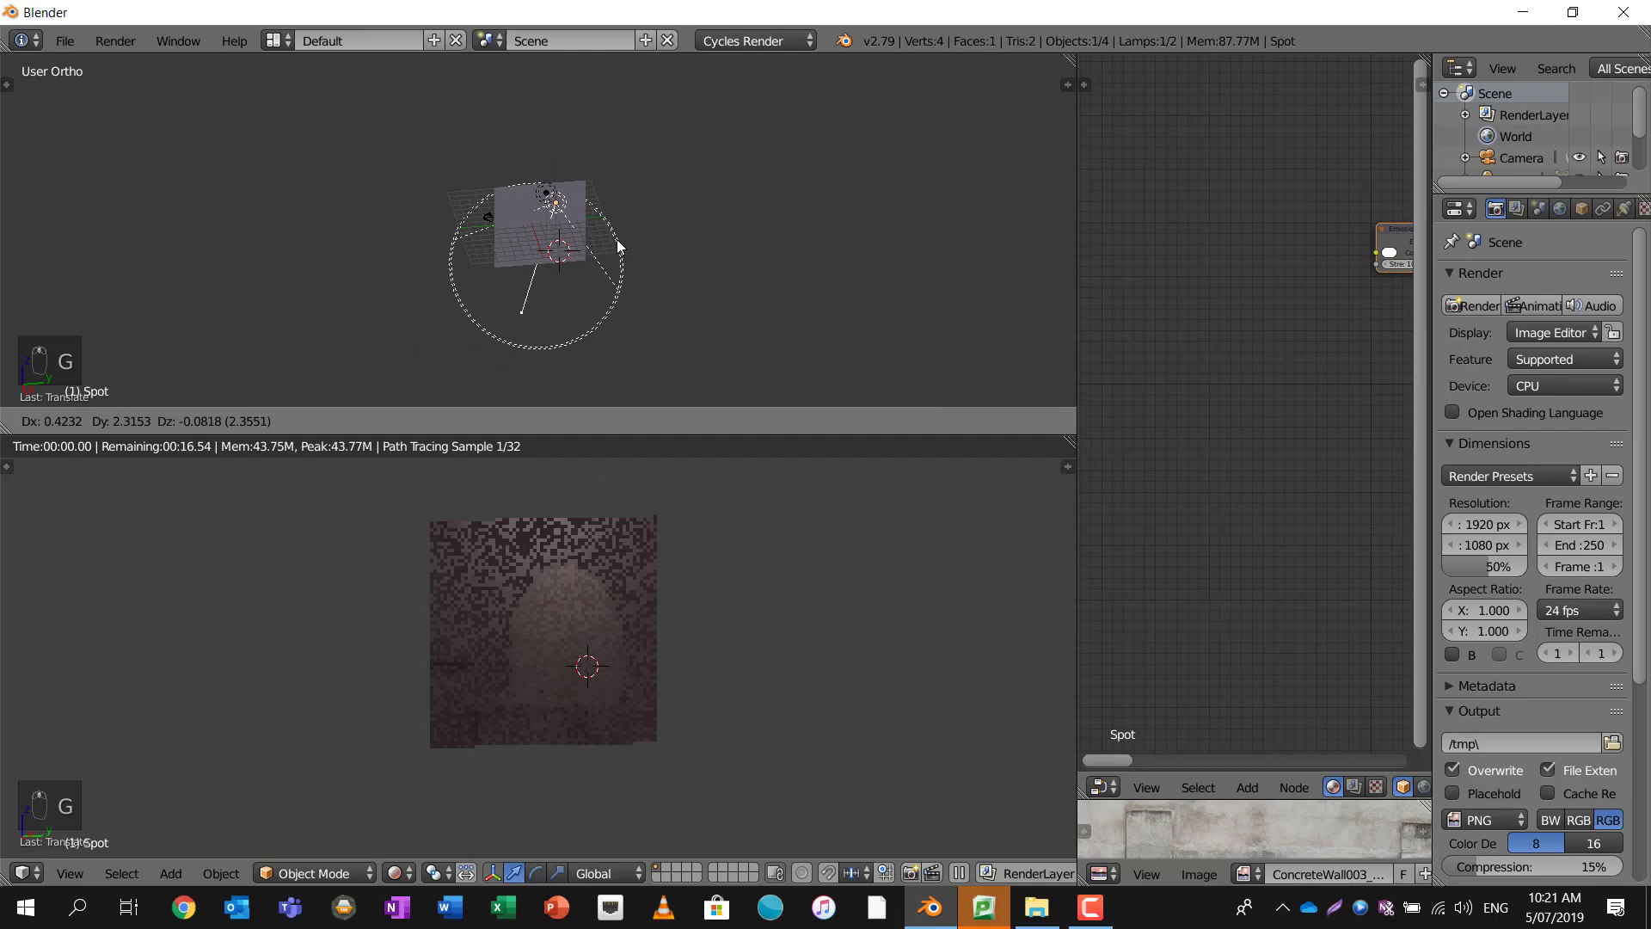
pyautogui.rightClick(616, 239)
pyautogui.press('g')
pyautogui.click(610, 243)
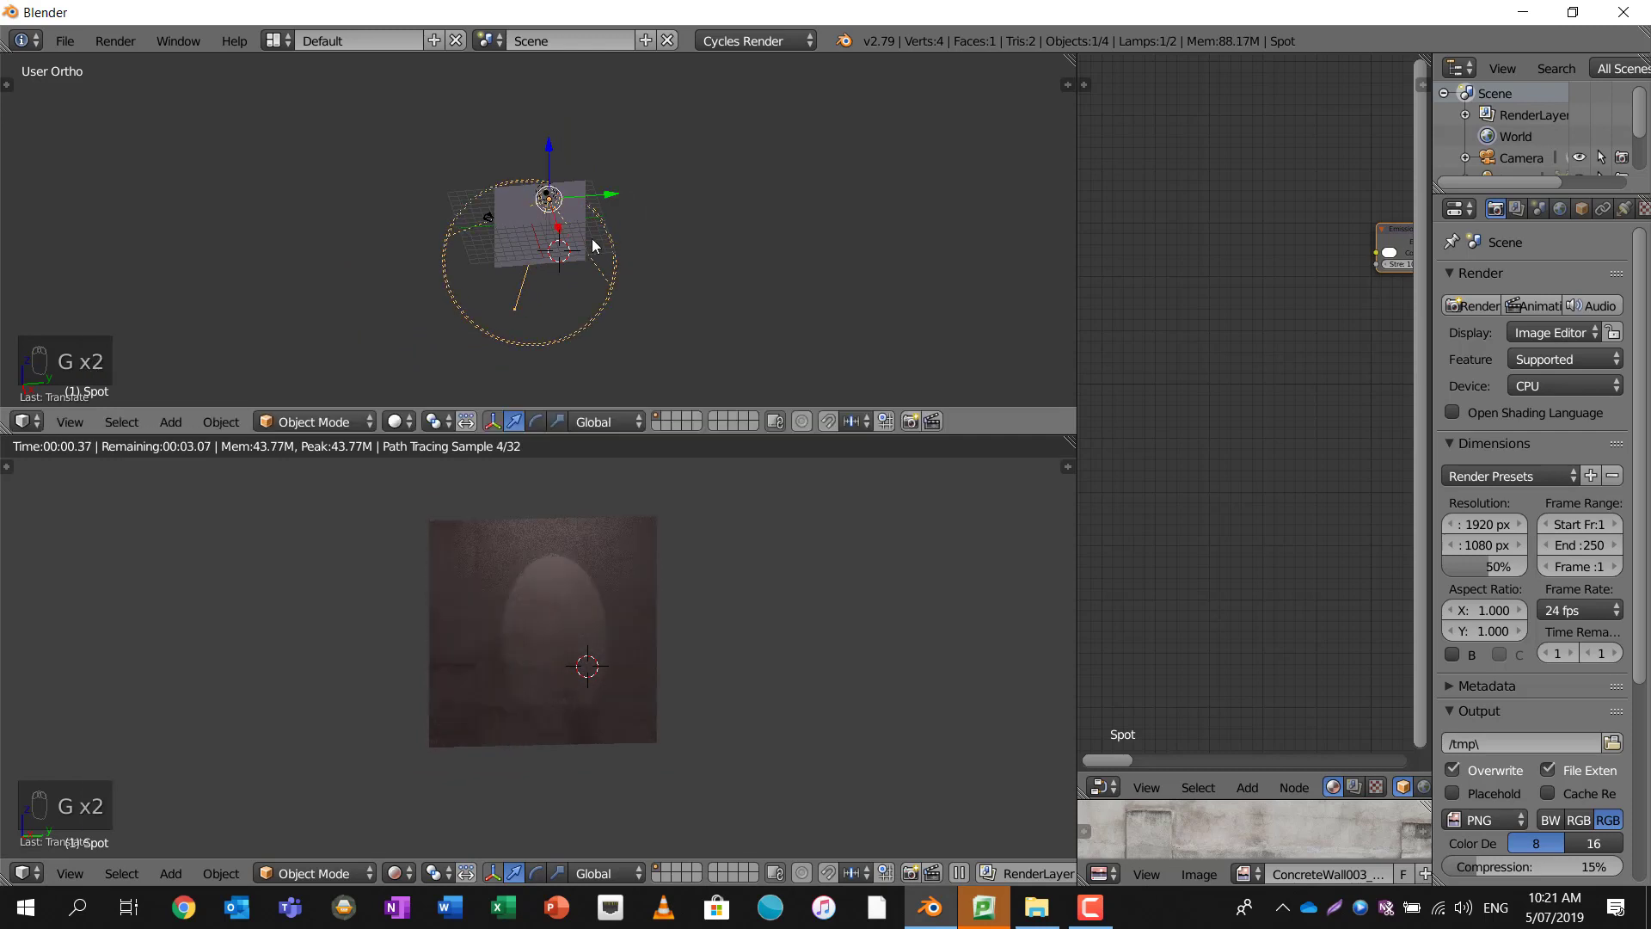
pyautogui.scroll(3, 586, 243)
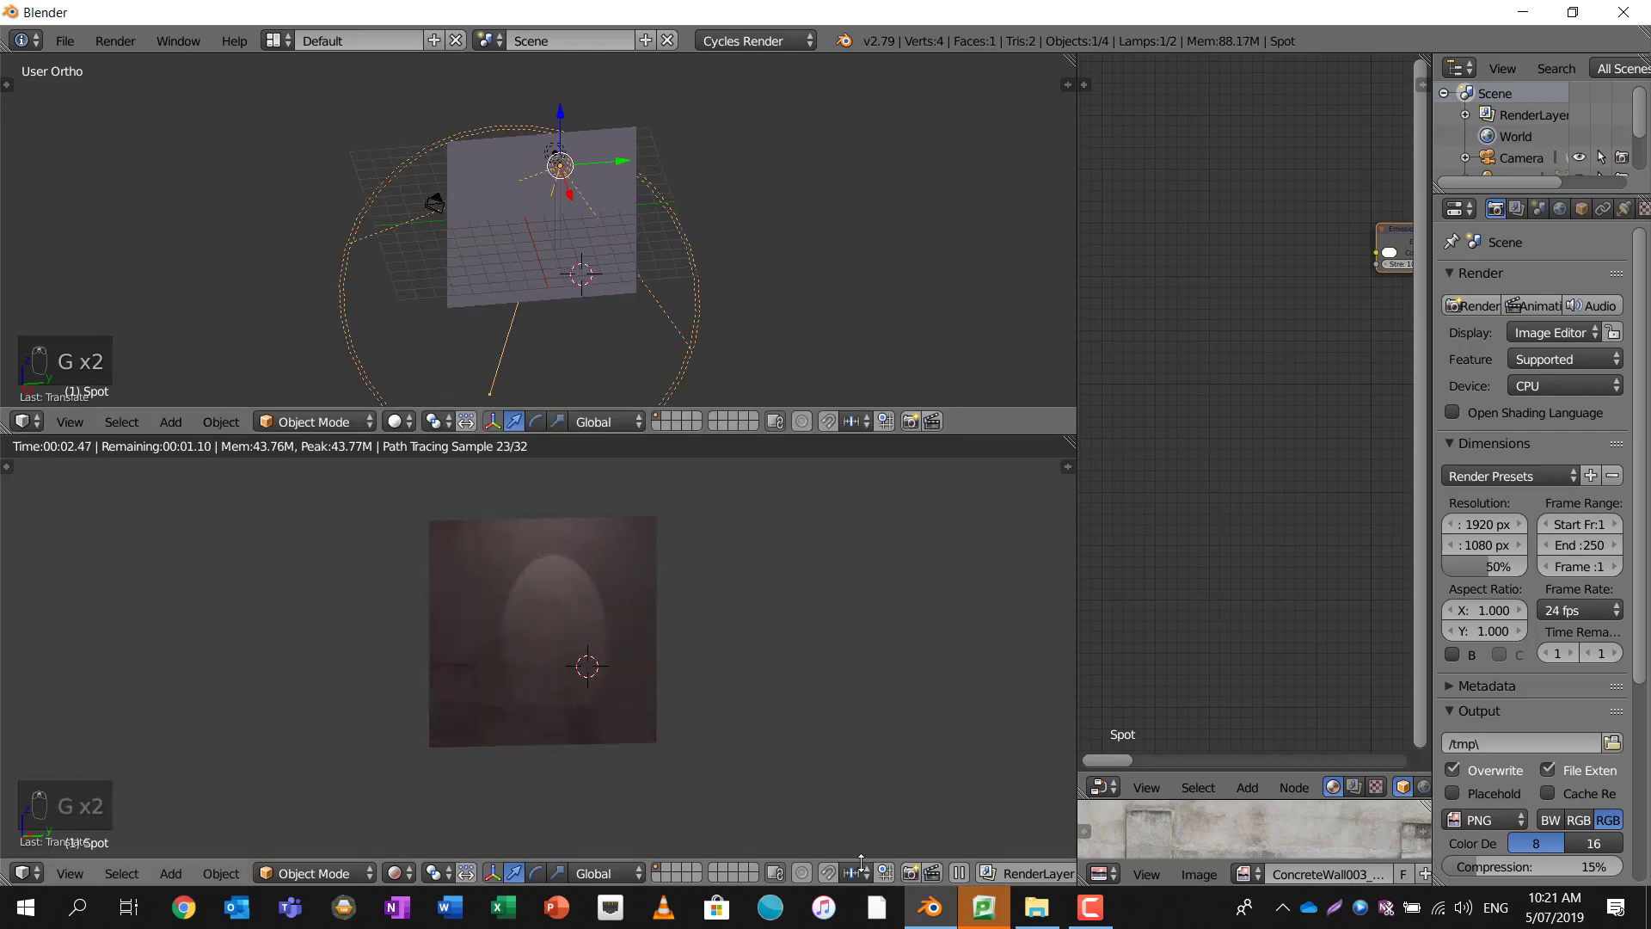
pyautogui.click(237, 907)
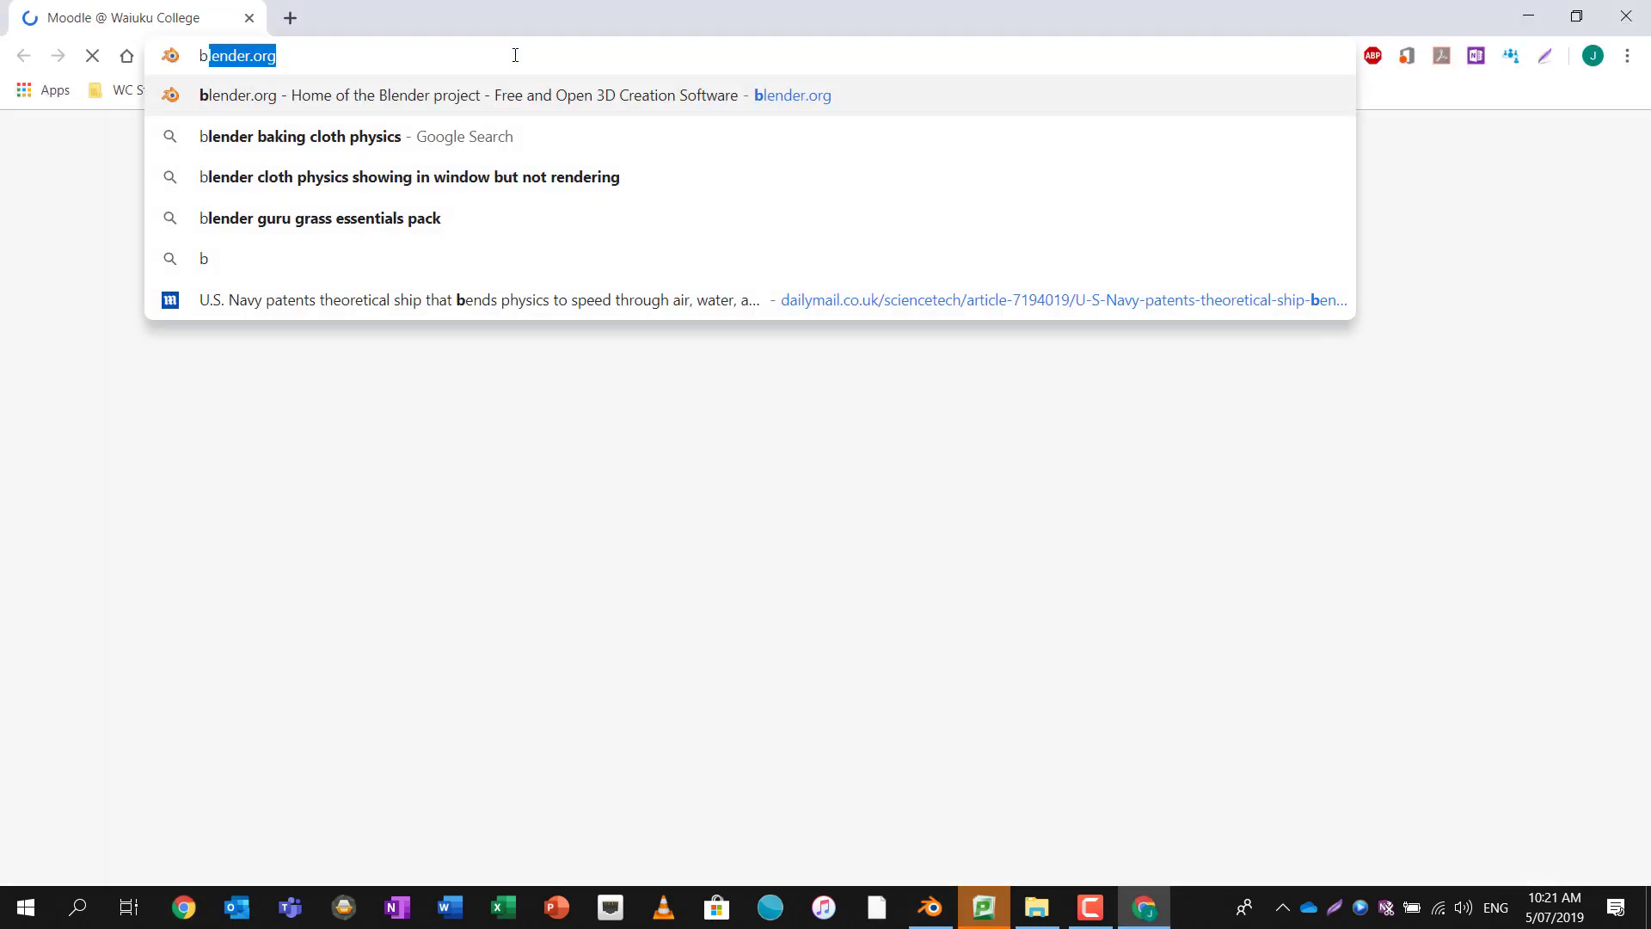
# - Search YouTube for 'blender guru beer' and pause the beer tutorial on its Emission render
pyautogui.press('BackSpace')
pyautogui.press('BackSpace')
pyautogui.write('yt')
pyautogui.press('Return')
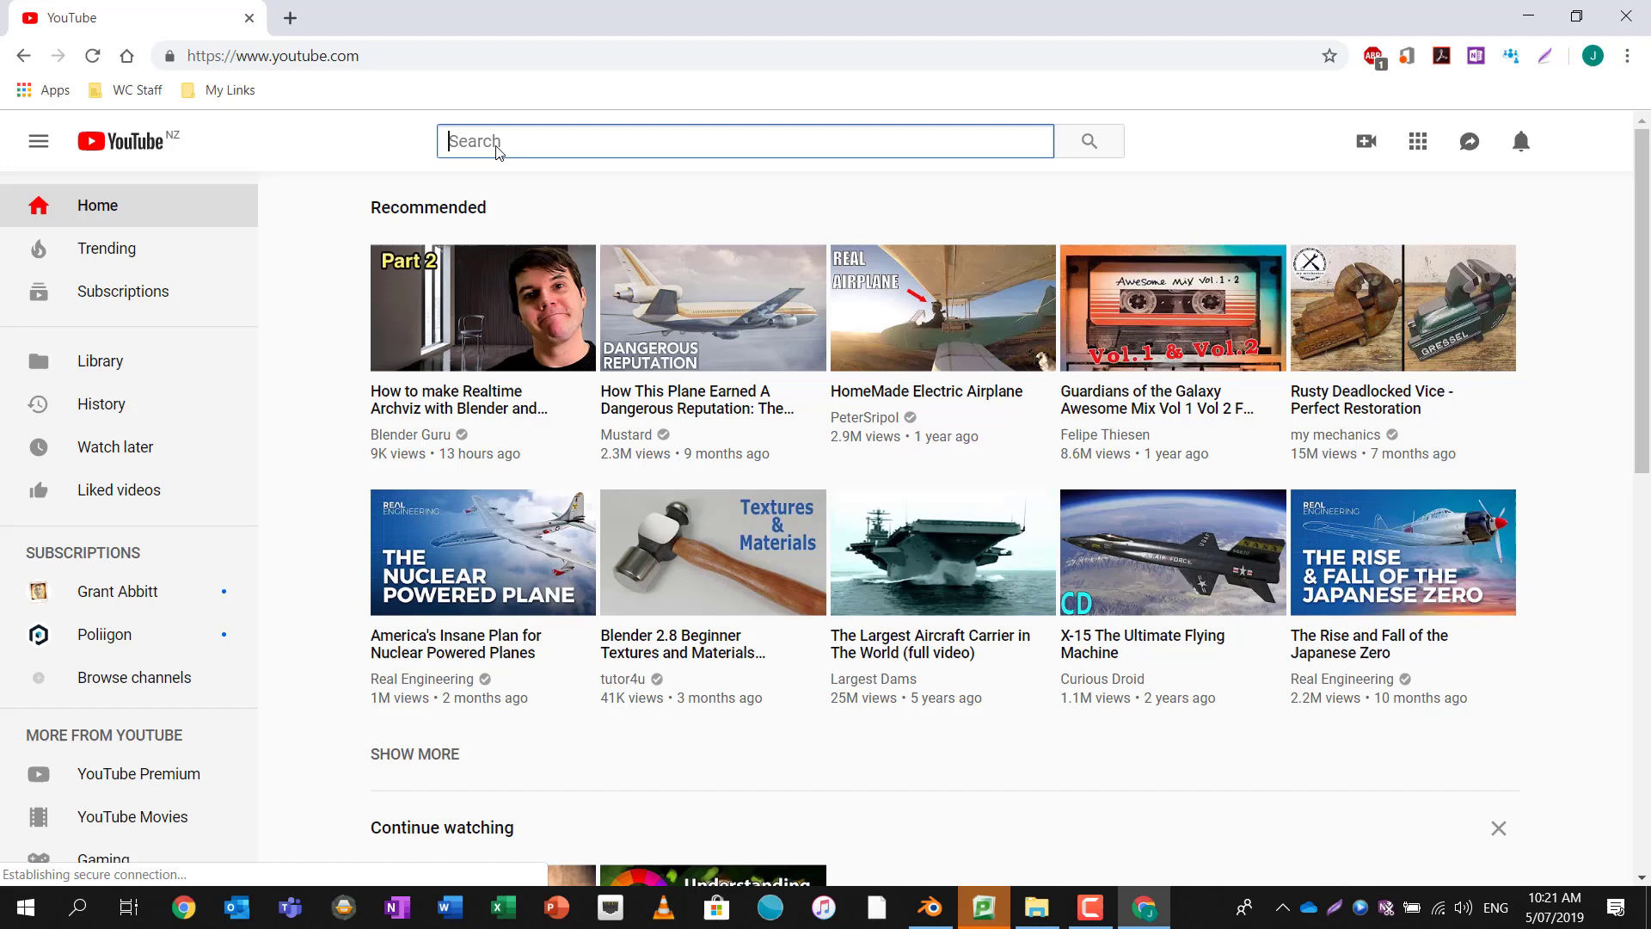
pyautogui.write('blender guru')
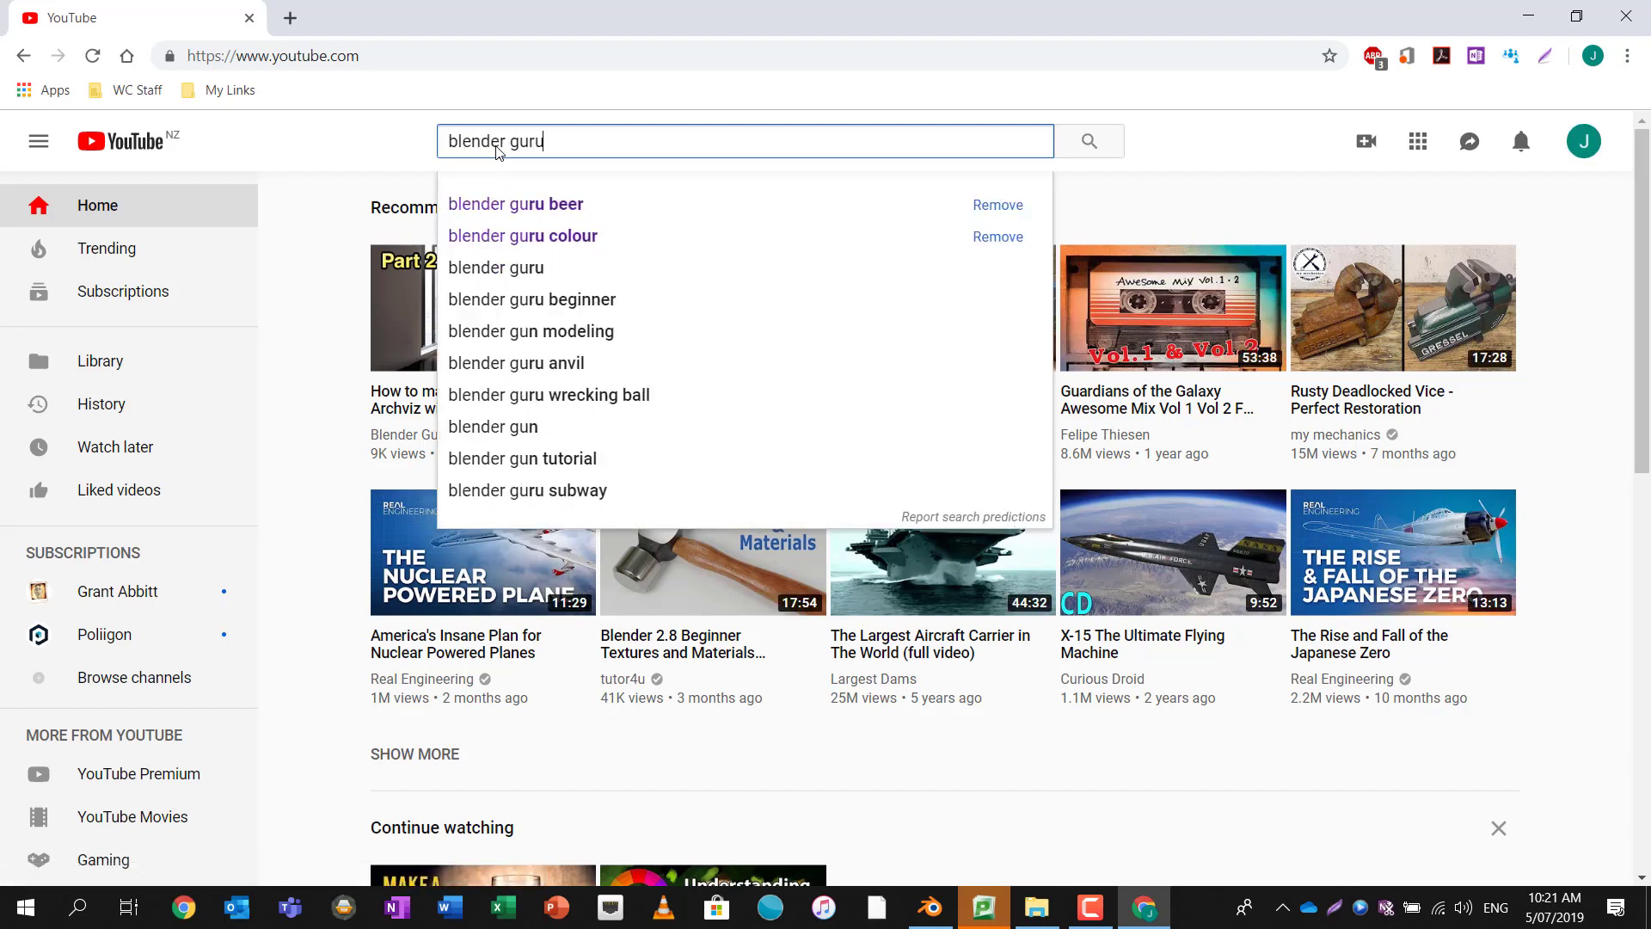
pyautogui.write(' beer')
pyautogui.press('Return')
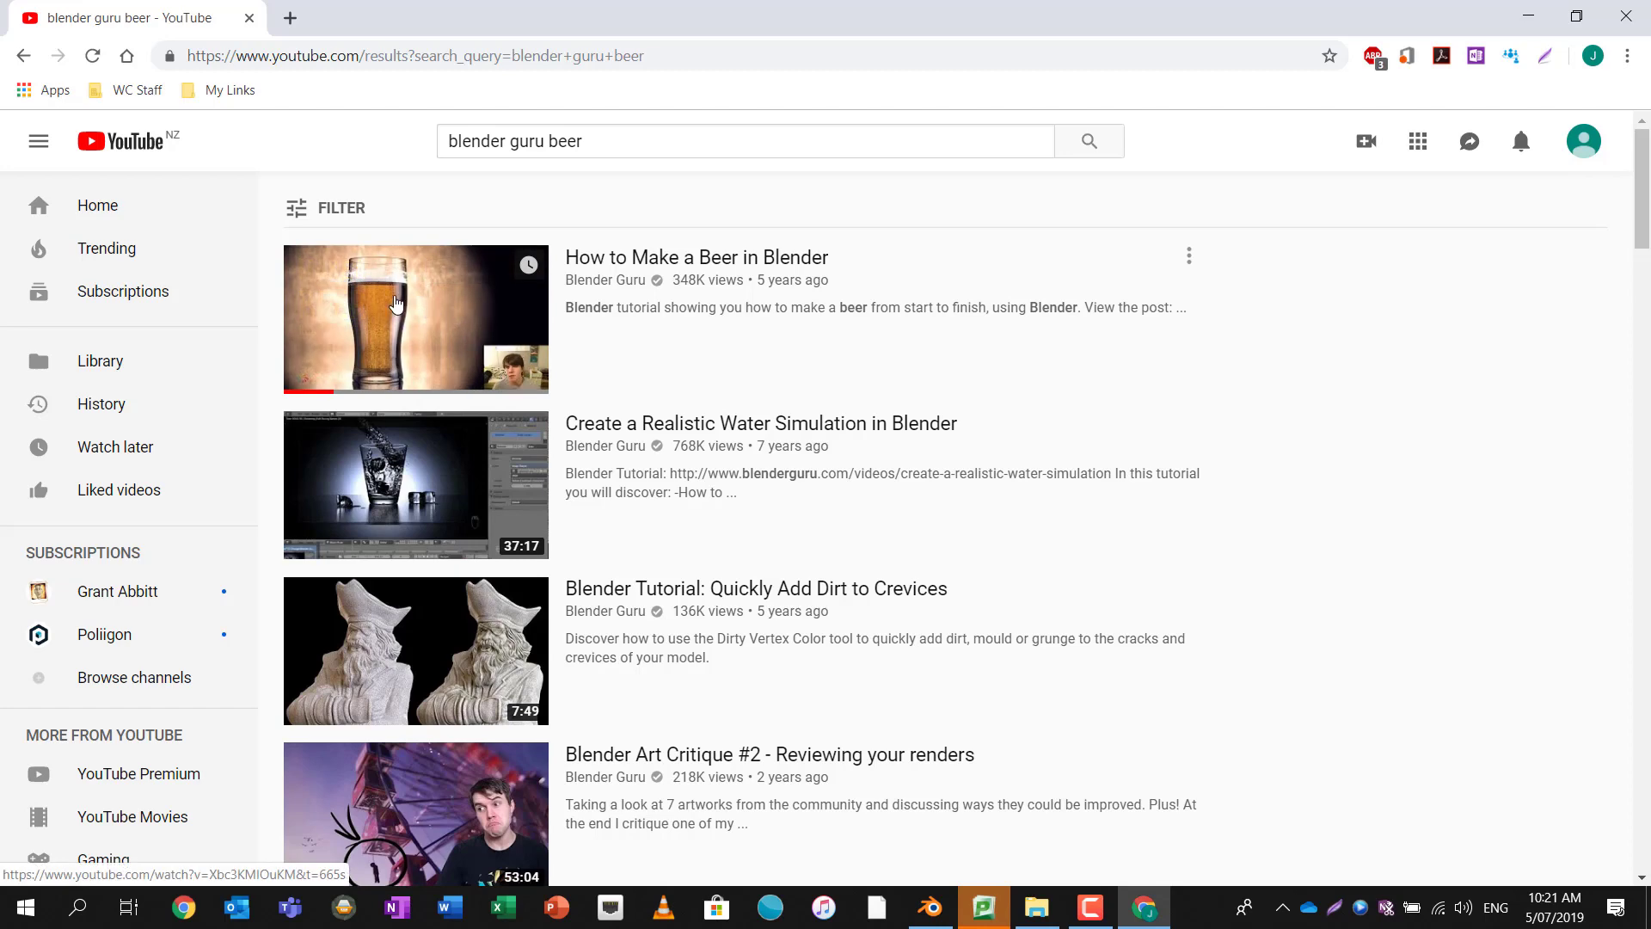
pyautogui.click(395, 303)
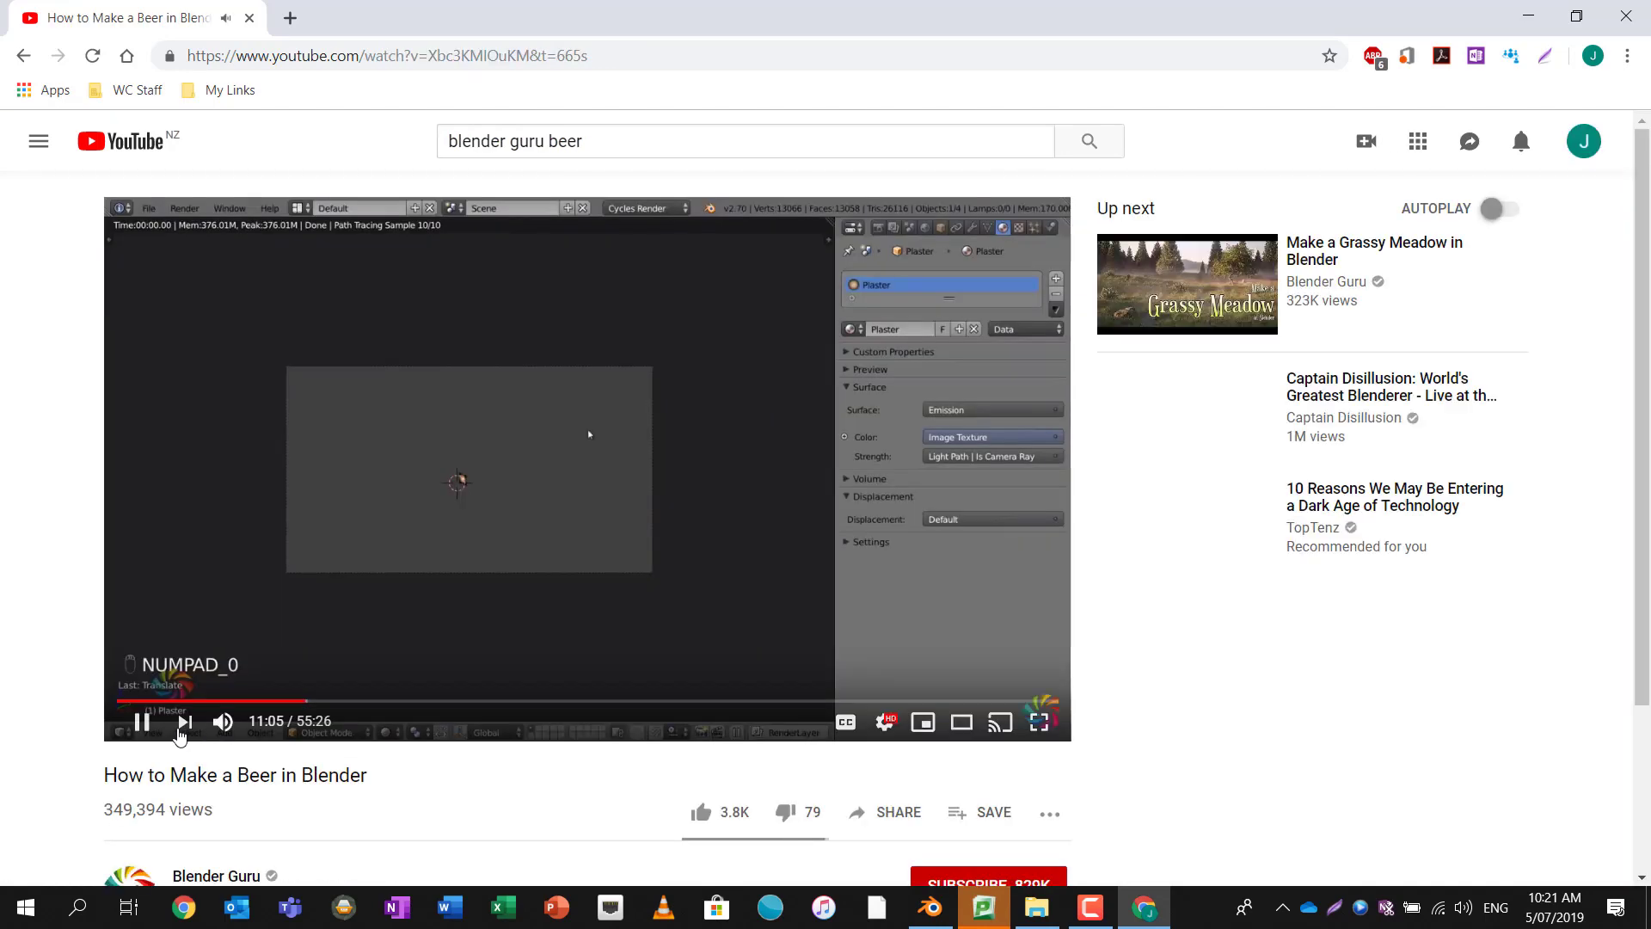
pyautogui.click(463, 448)
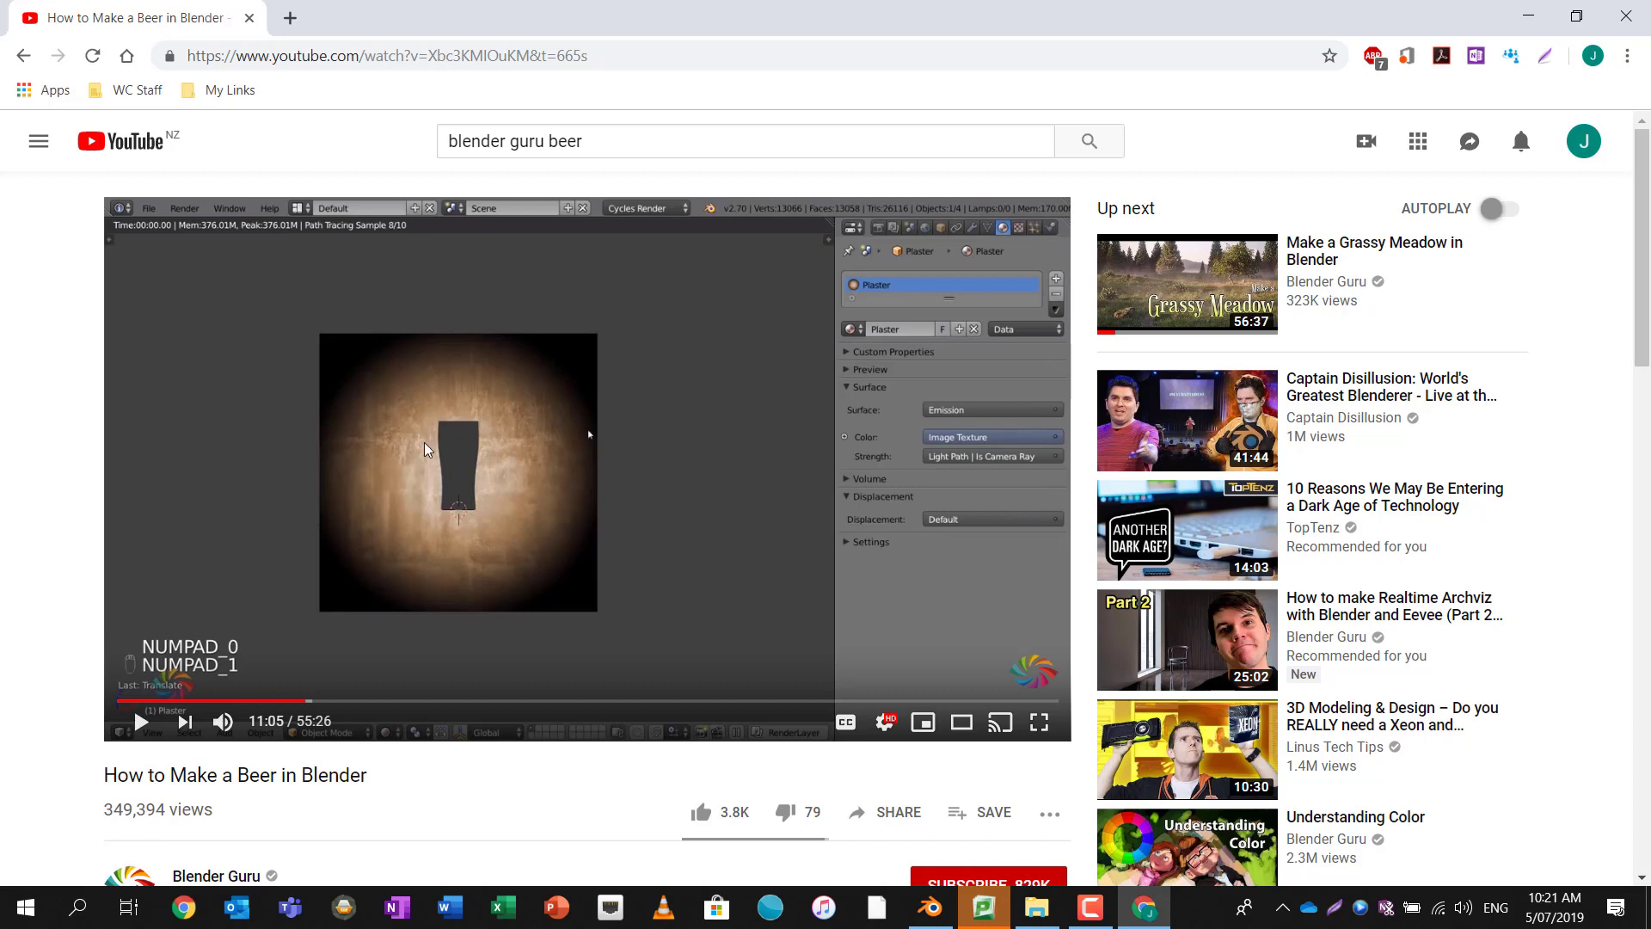
pyautogui.hotkey('alt', 'Tab')
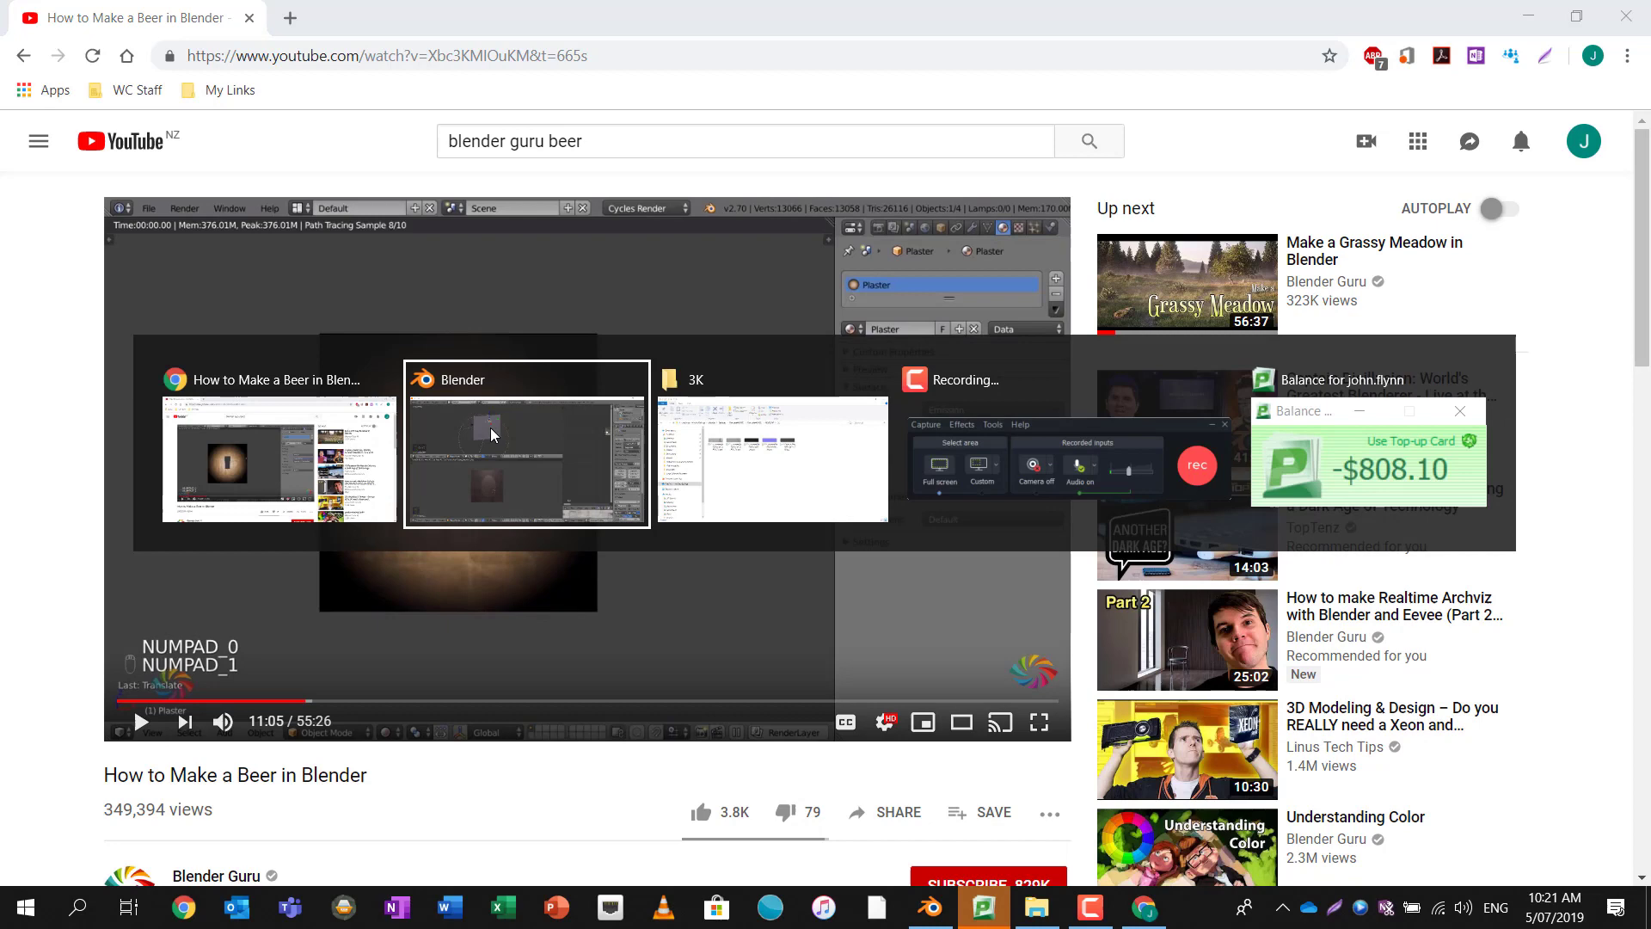
# - Select the point Lamp, enable Use Nodes, and set its Strength to 200
pyautogui.scroll(3, 543, 579)
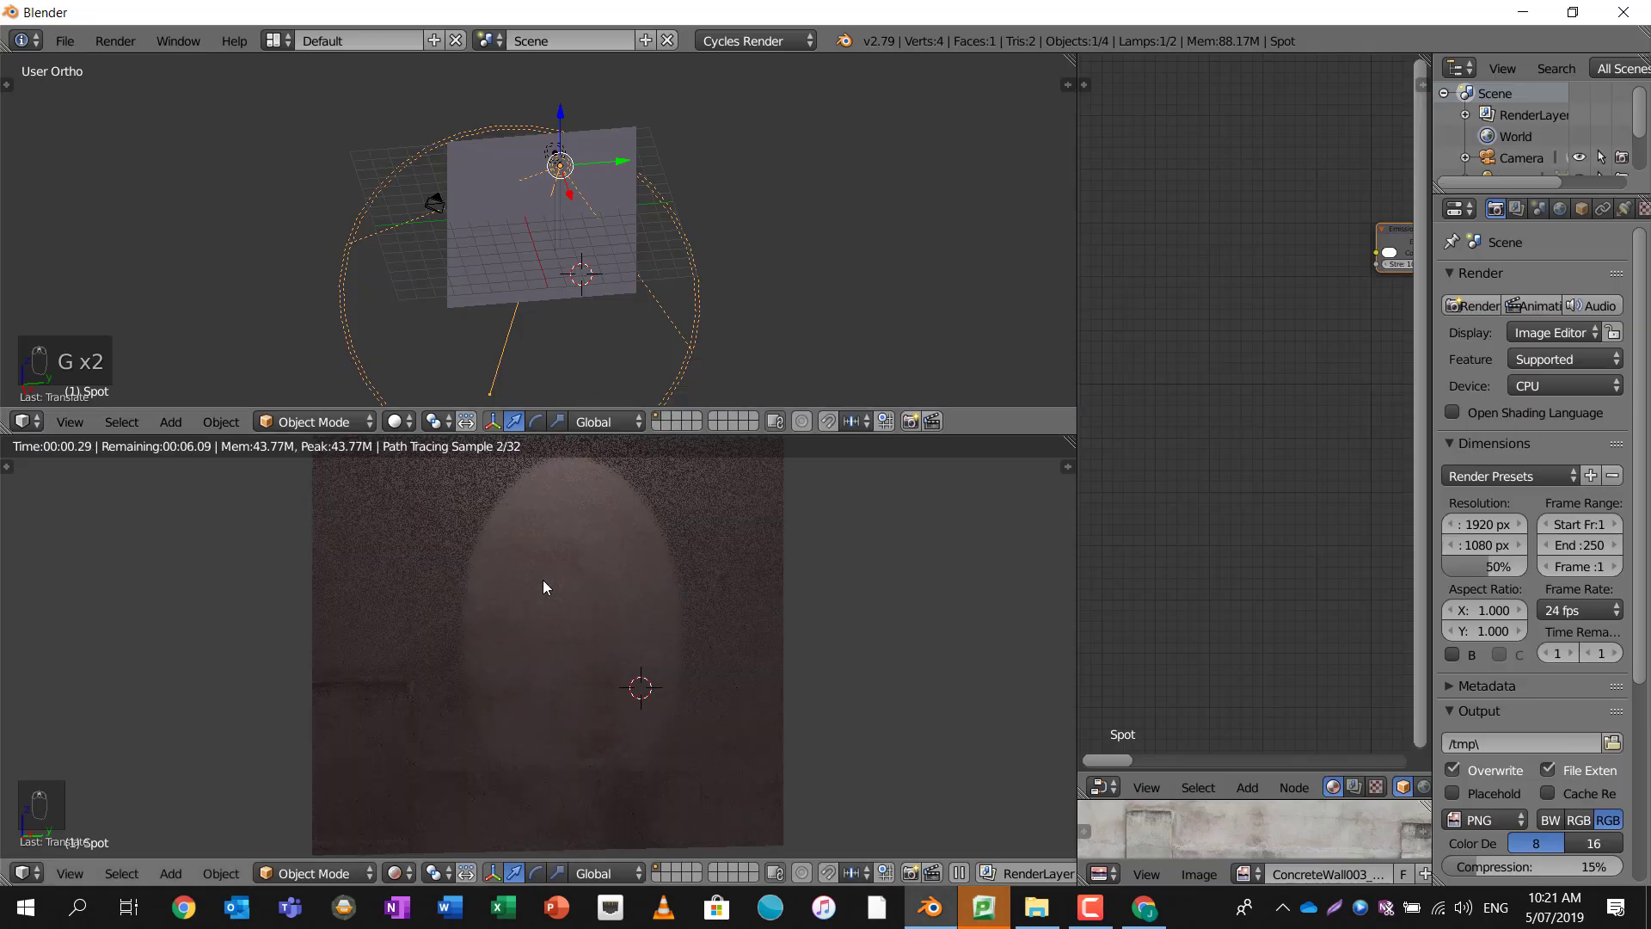
pyautogui.moveTo(554, 239); pyautogui.dragTo(600, 251, button='middle')
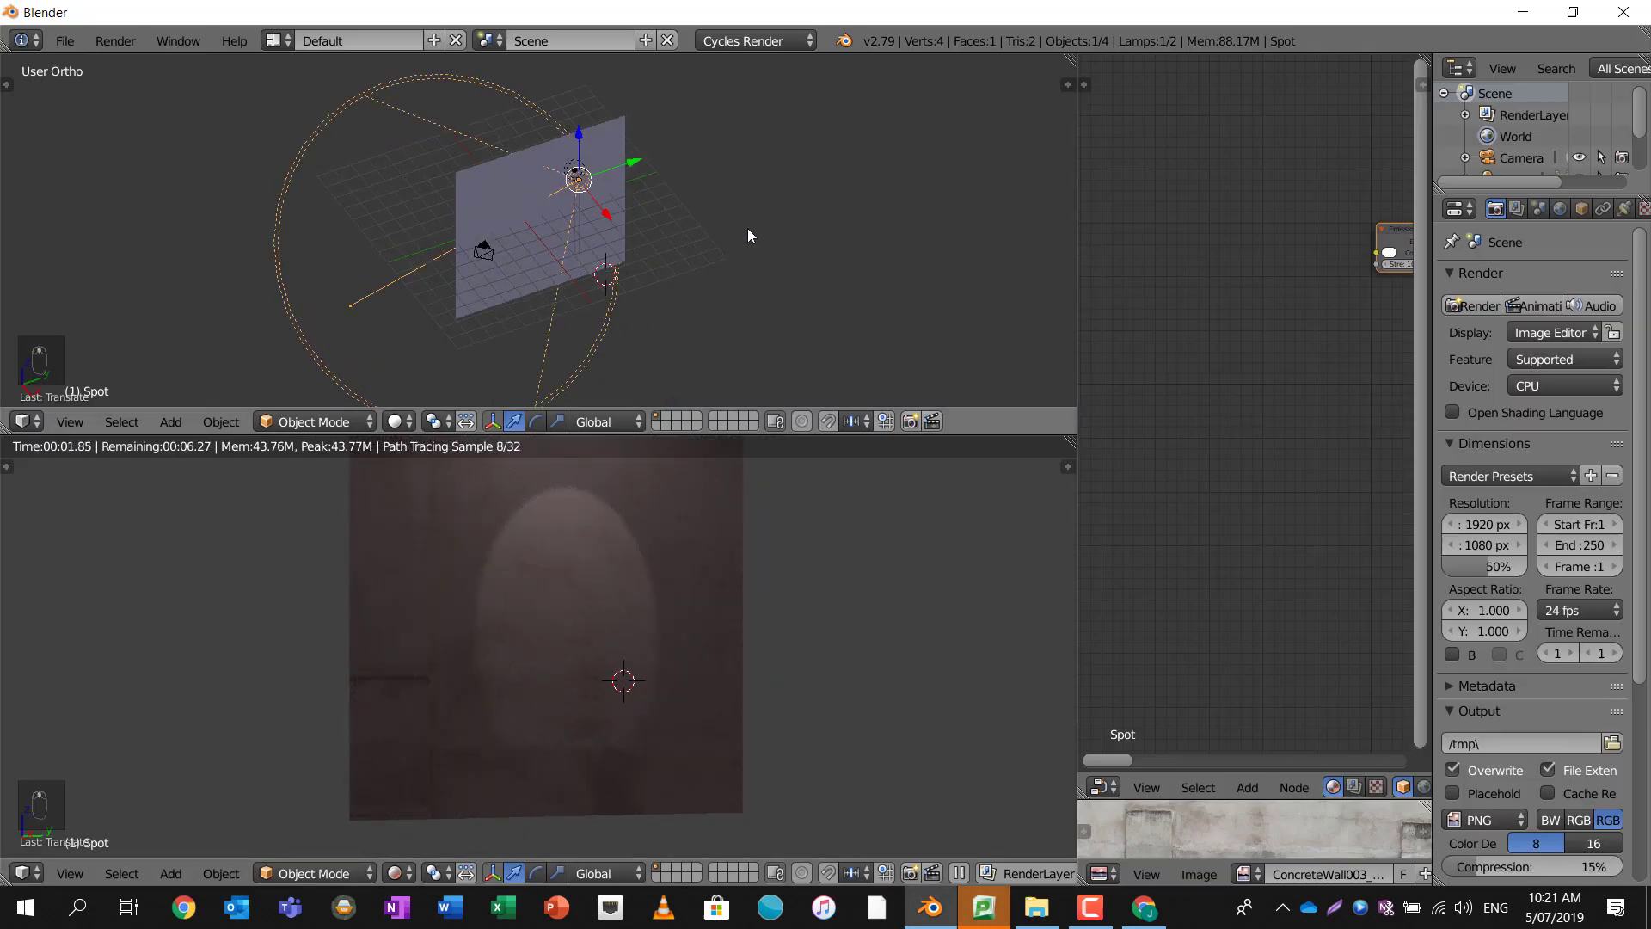
pyautogui.scroll(-3, 1496, 161)
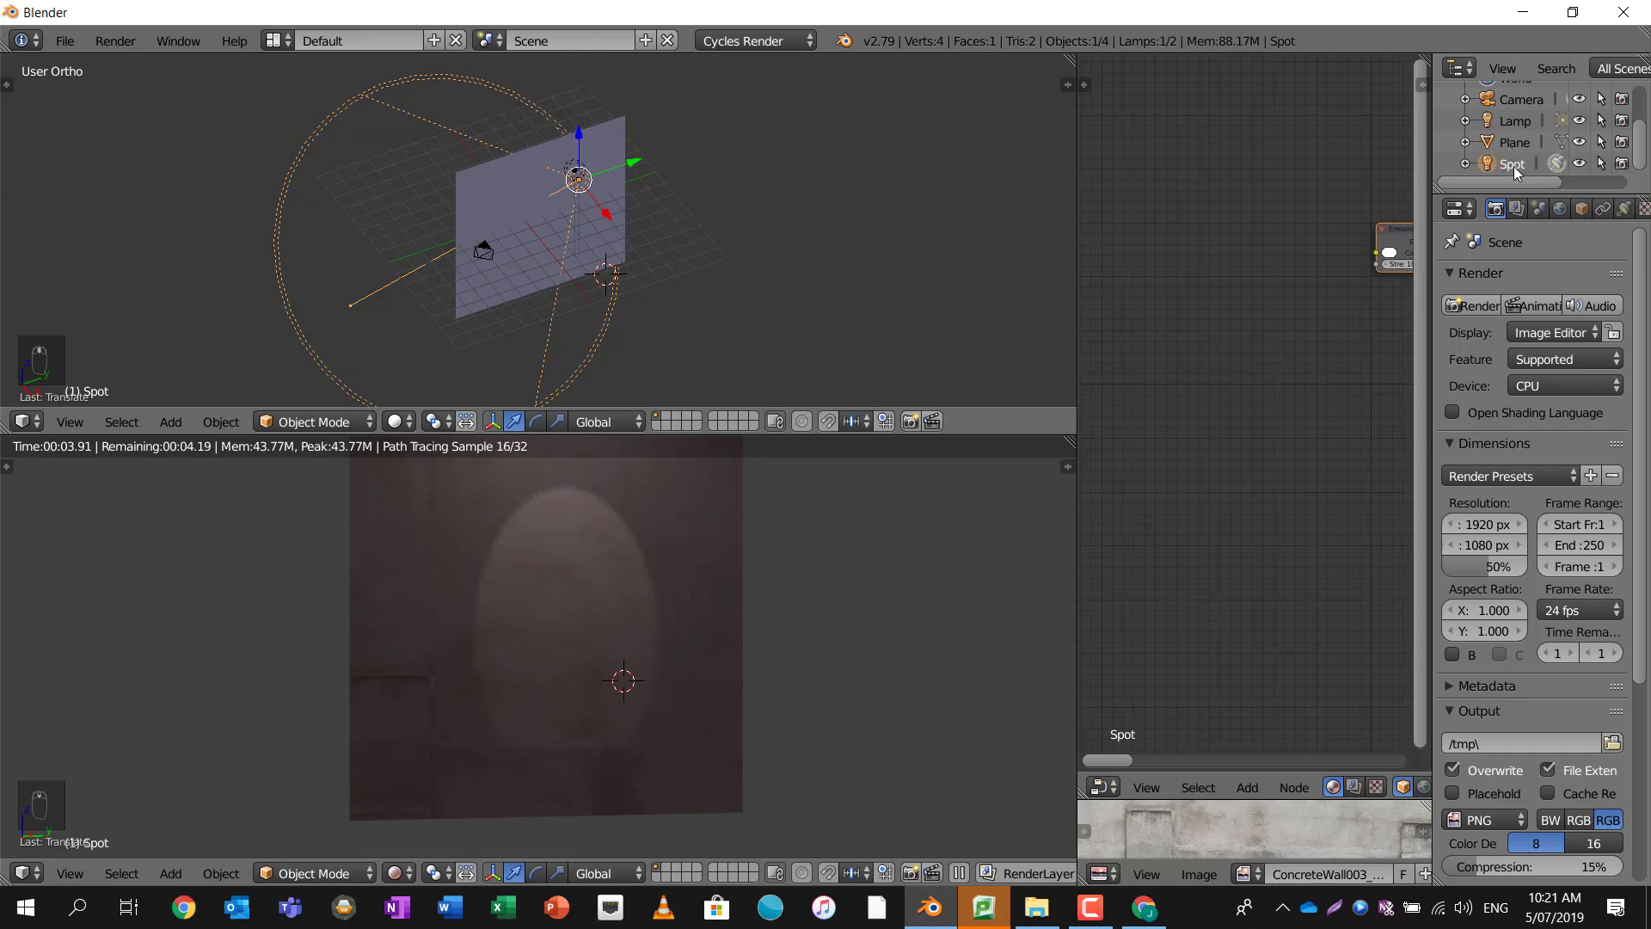
pyautogui.moveTo(1527, 194); pyautogui.dragTo(1522, 410)
pyautogui.click(1515, 179)
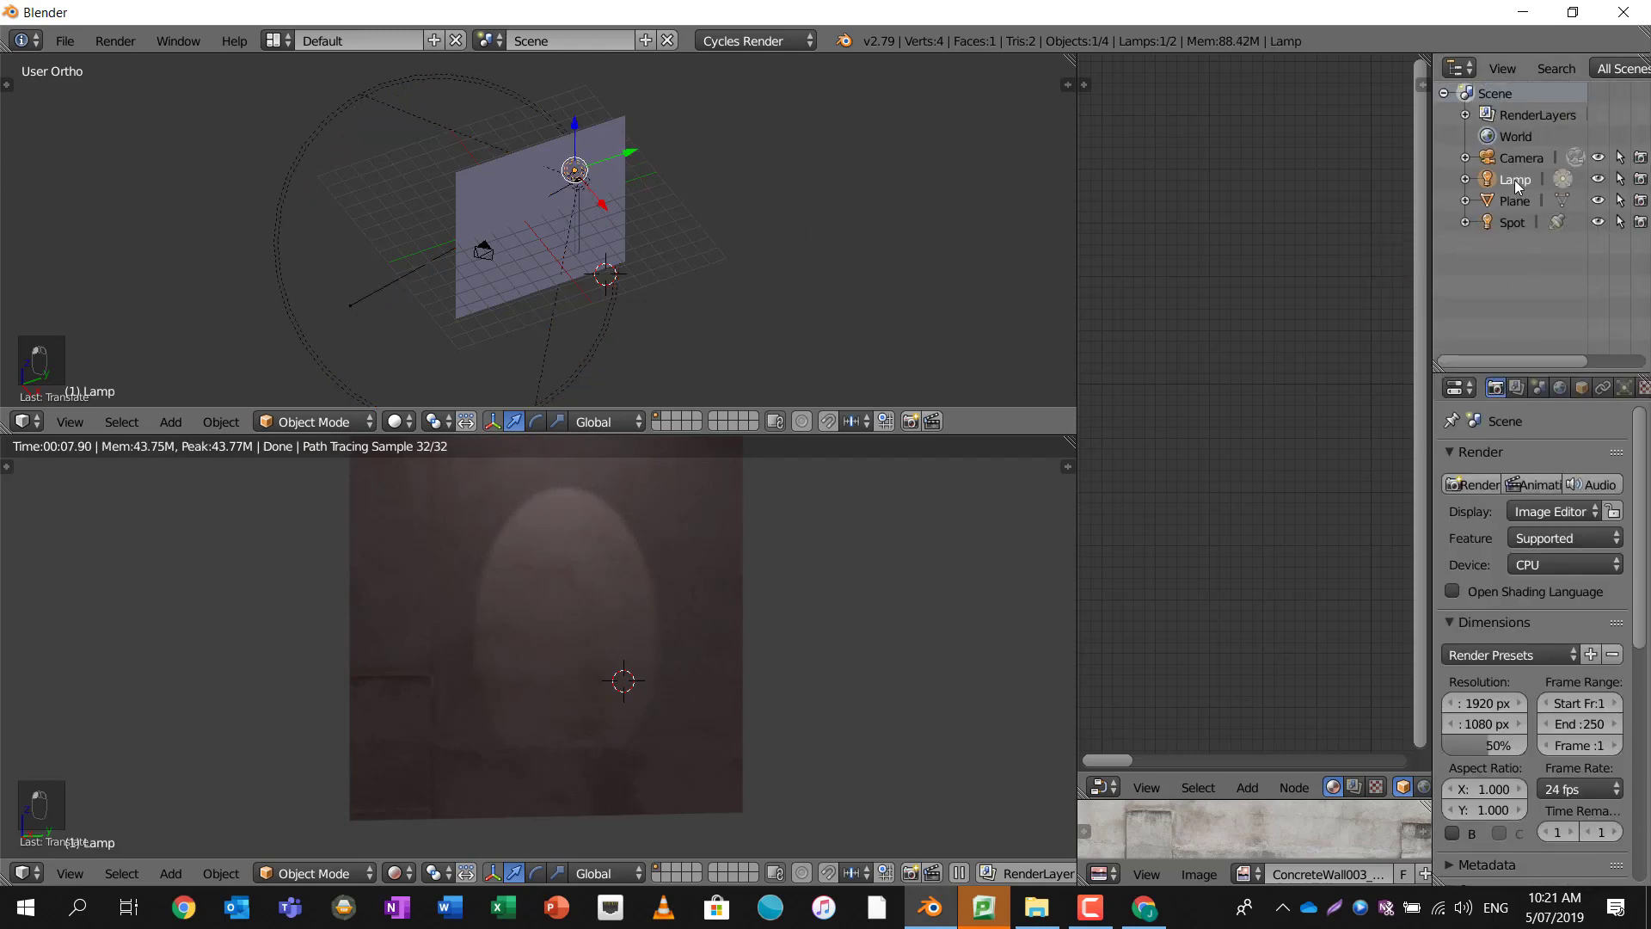
pyautogui.click(1624, 387)
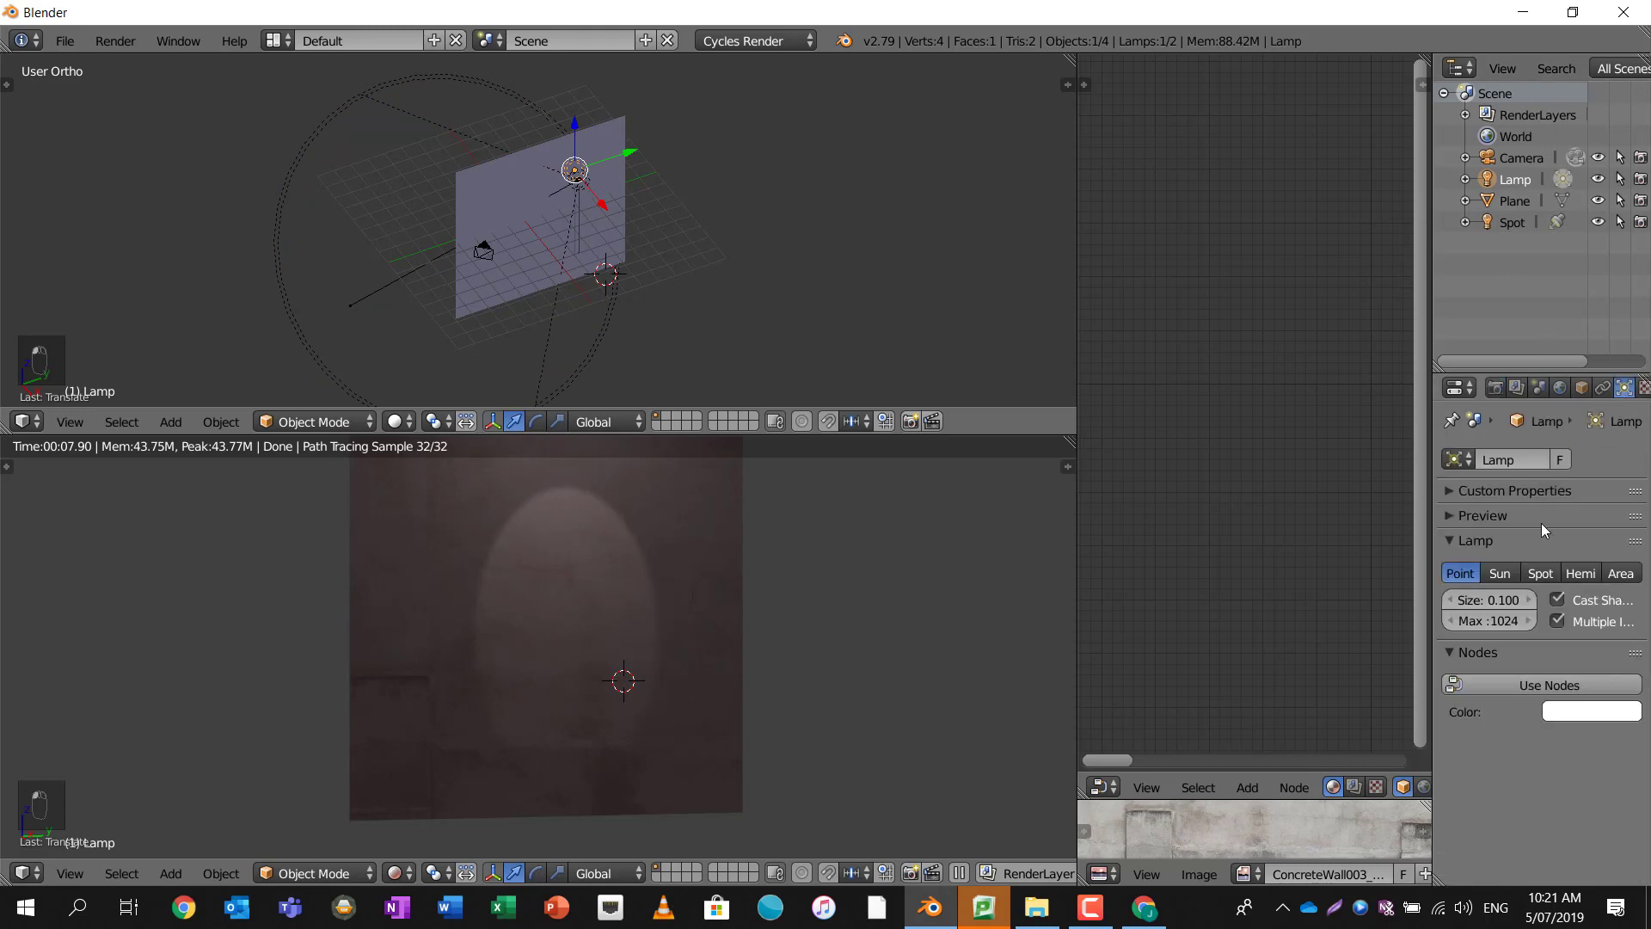
pyautogui.click(1560, 687)
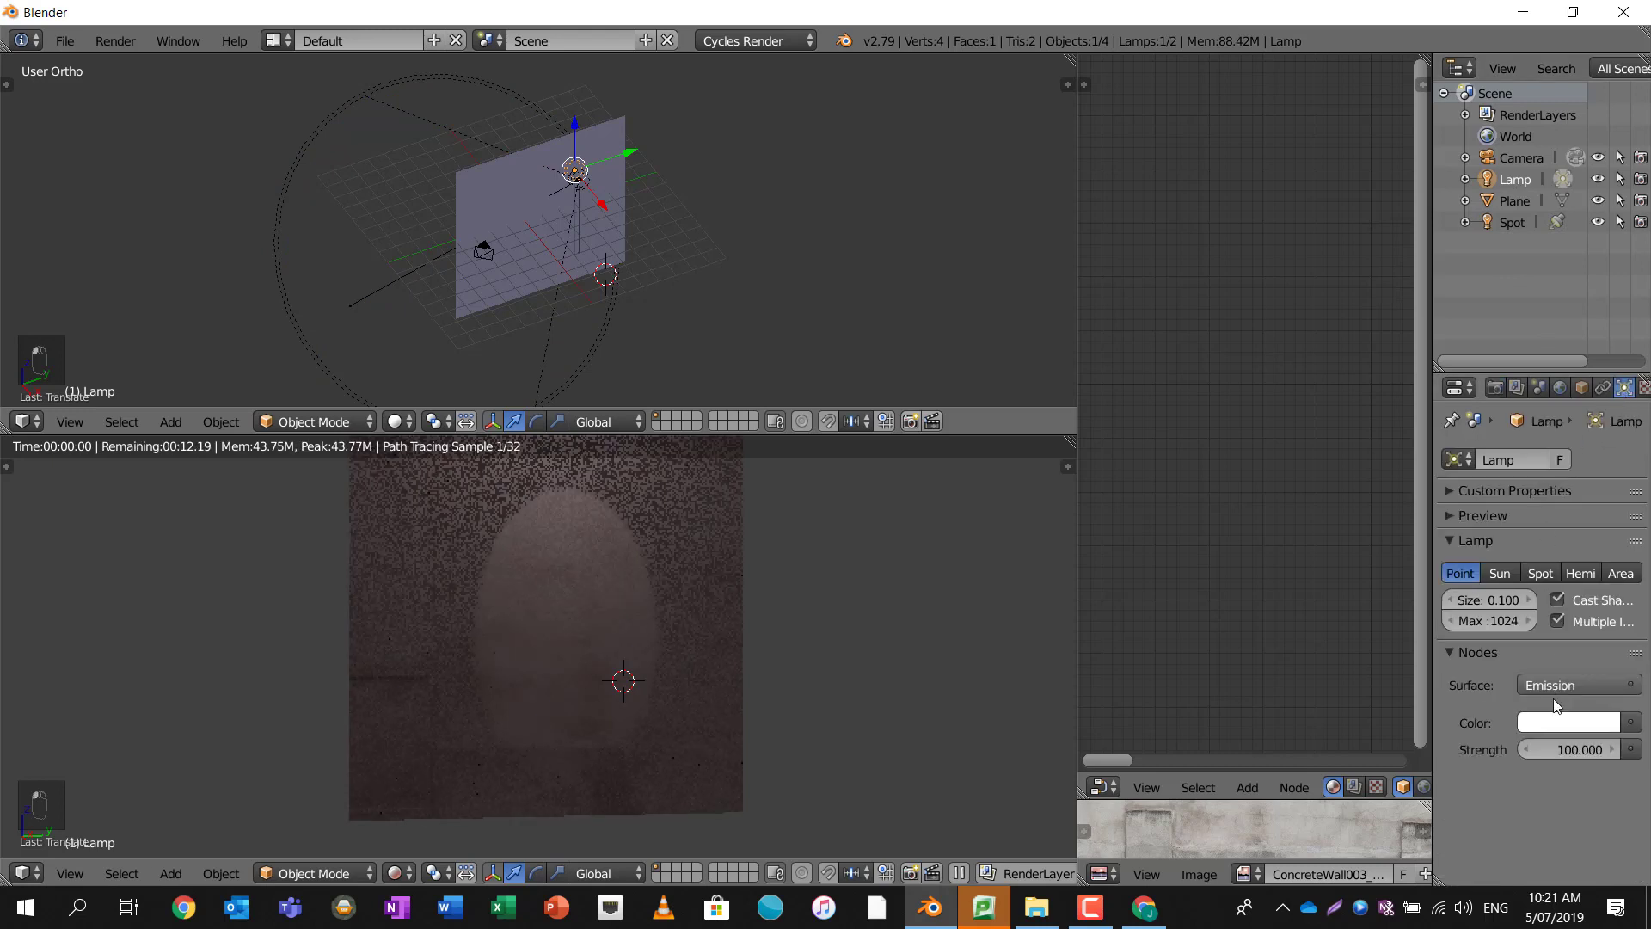
pyautogui.click(1559, 752)
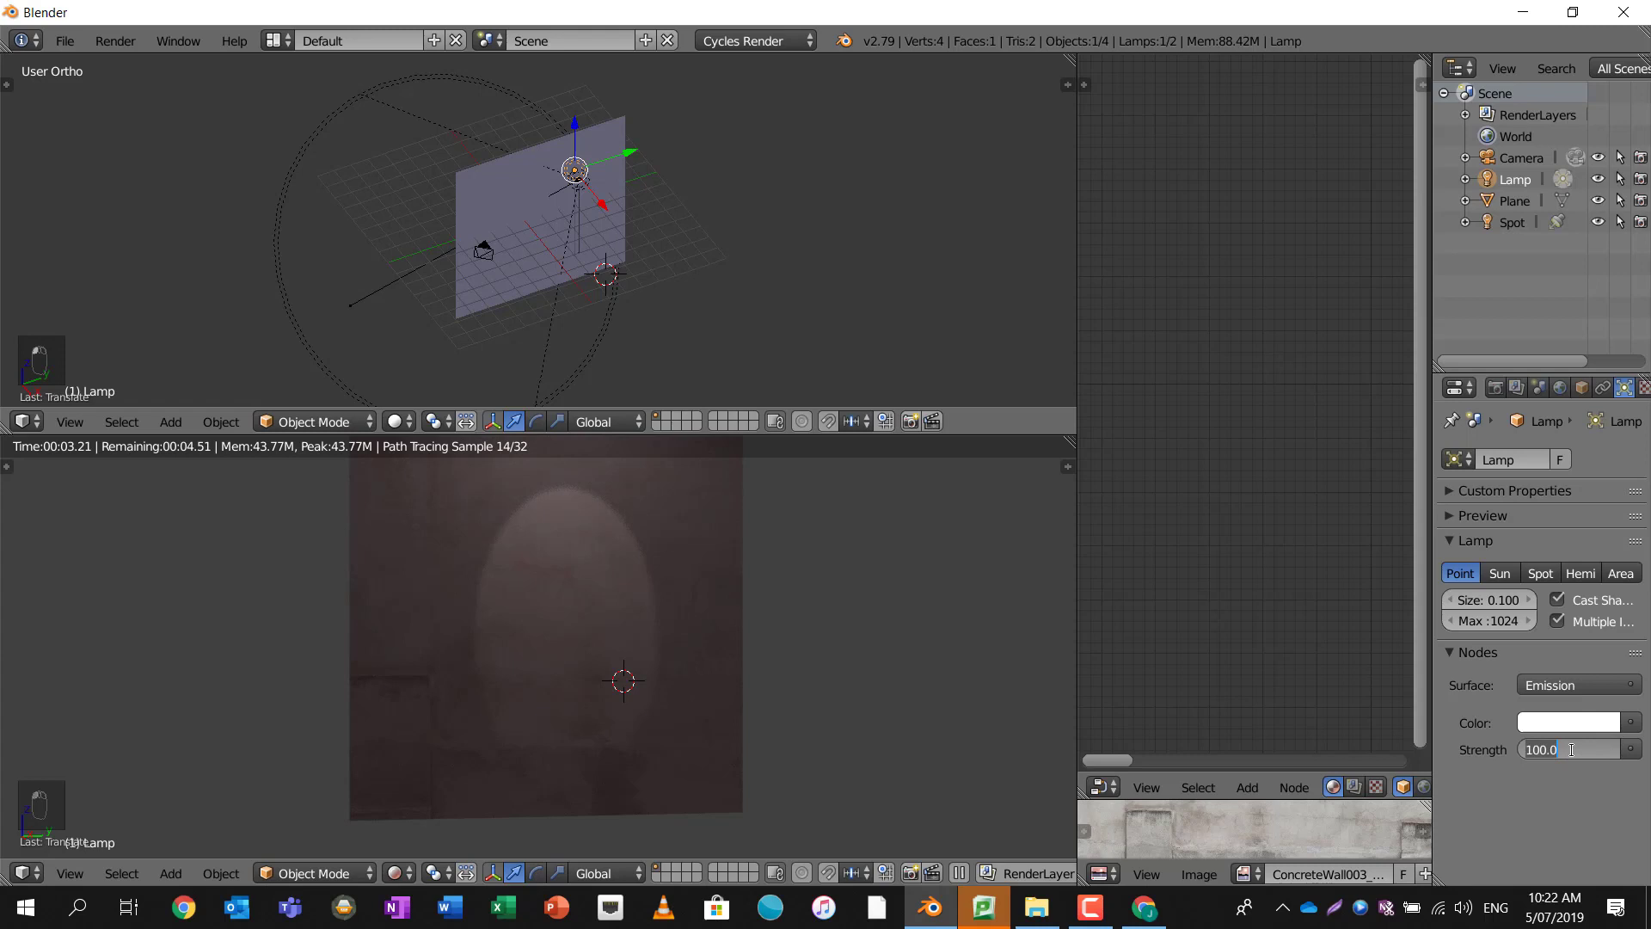
pyautogui.write('230')
pyautogui.press('BackSpace')
pyautogui.write('00')
pyautogui.press('Return')
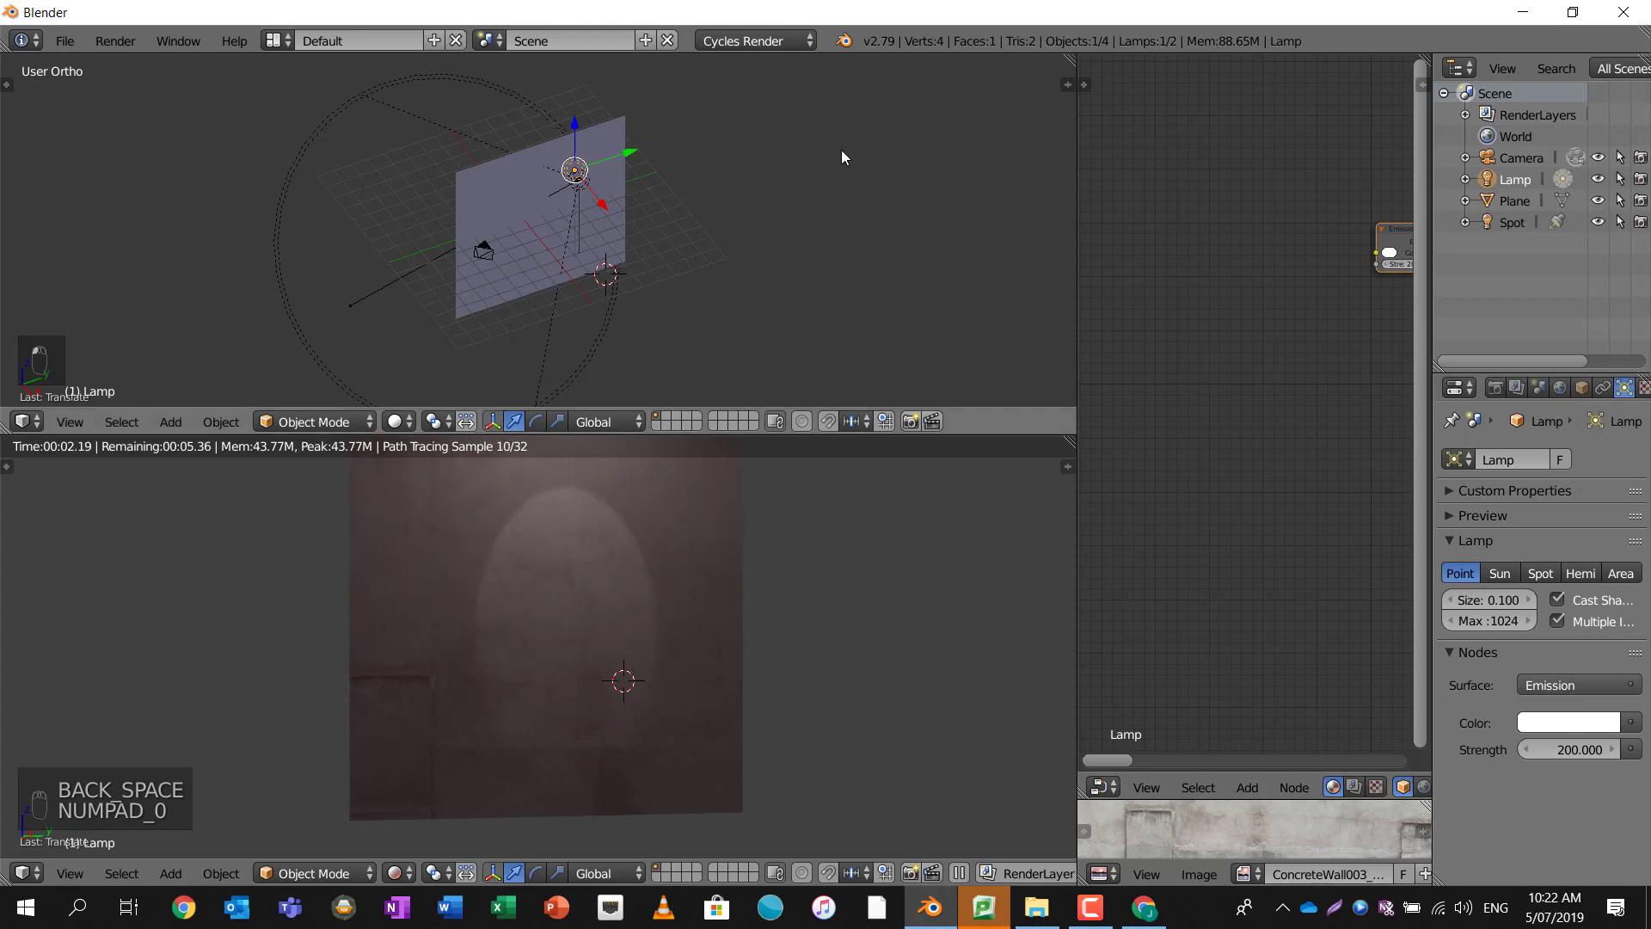
# - Move the lamp beside the camera and hide the spot lamp
pyautogui.moveTo(704, 210); pyautogui.dragTo(662, 162, button='middle')
pyautogui.scroll(5, 580, 213)
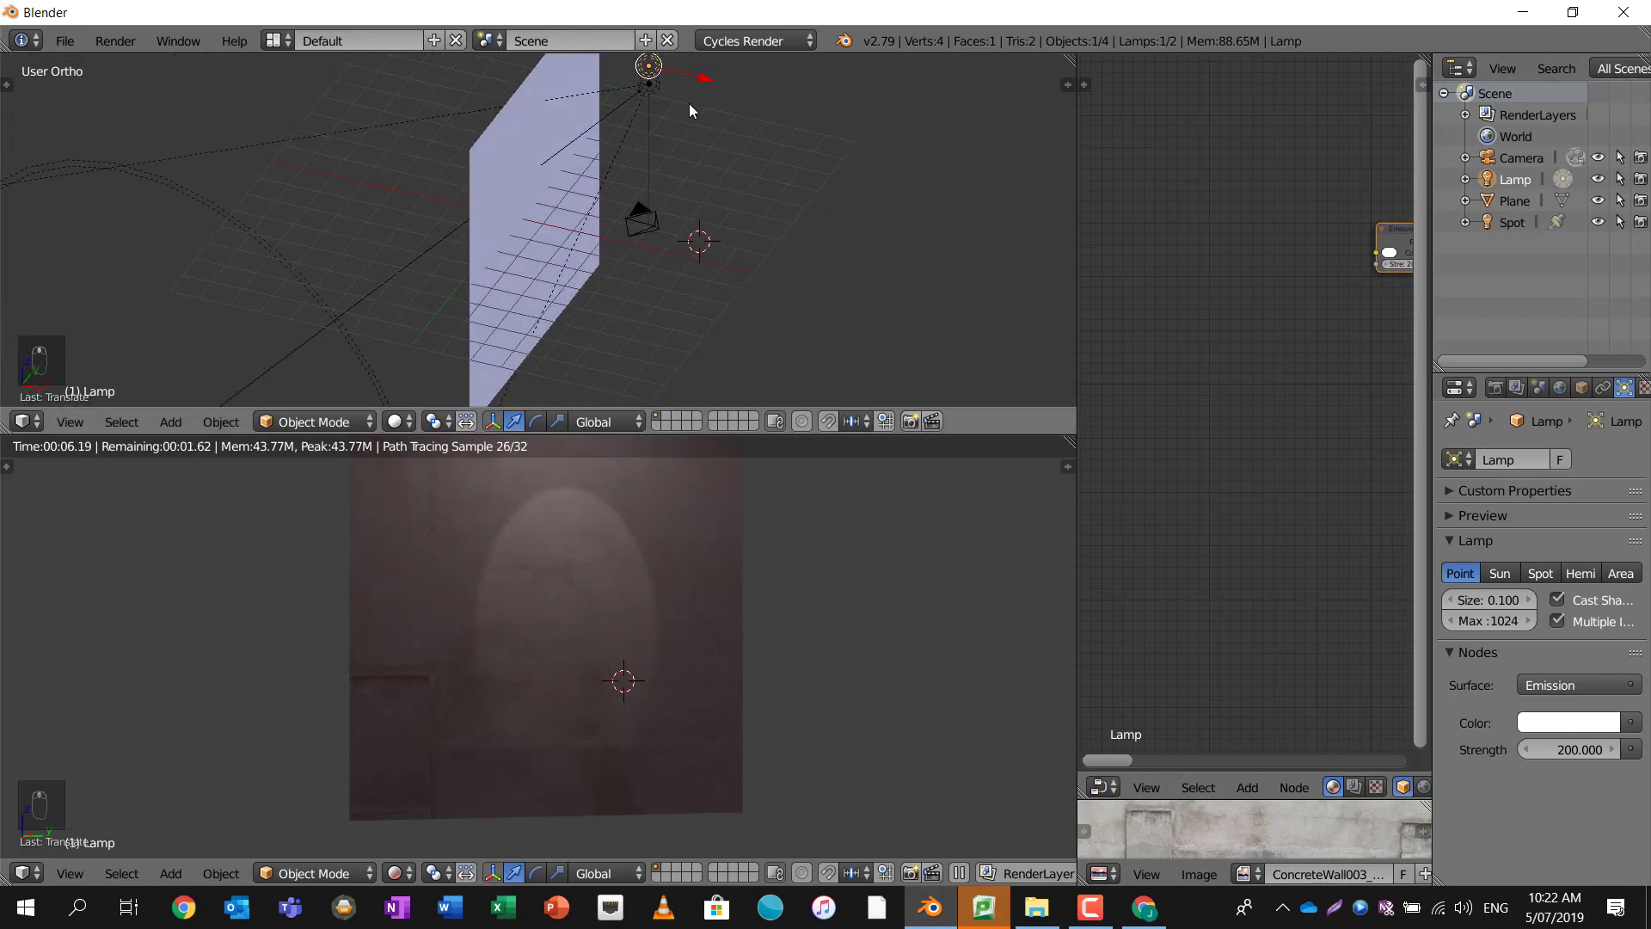
pyautogui.press('g')
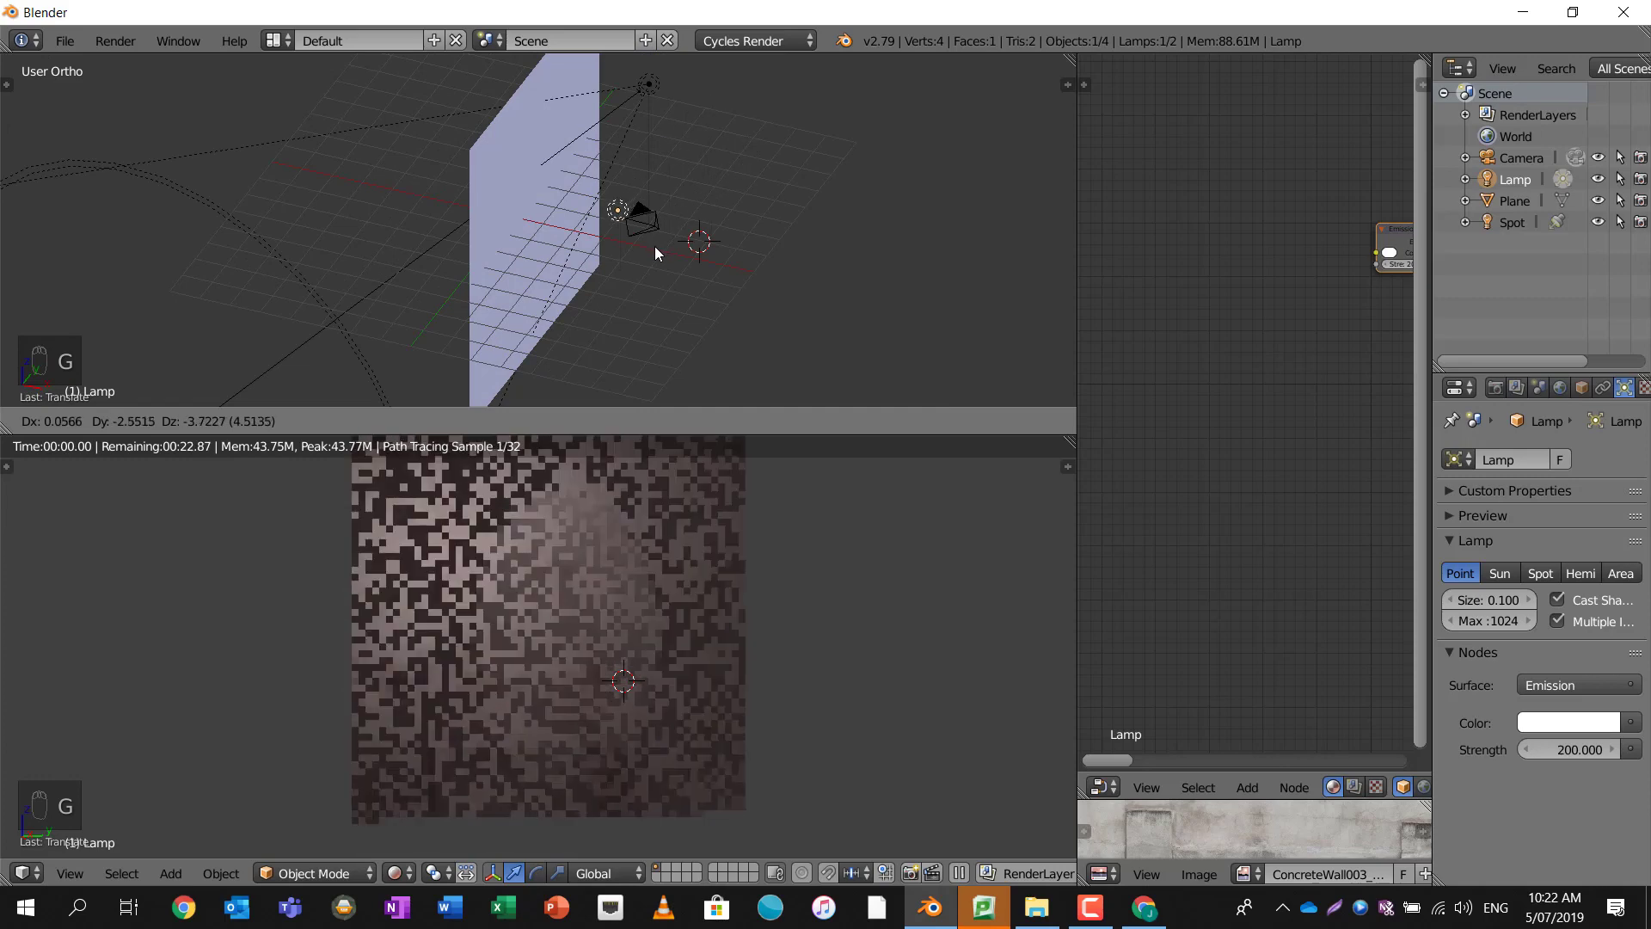
pyautogui.click(550, 275)
pyautogui.moveTo(551, 275); pyautogui.dragTo(454, 260, button='middle')
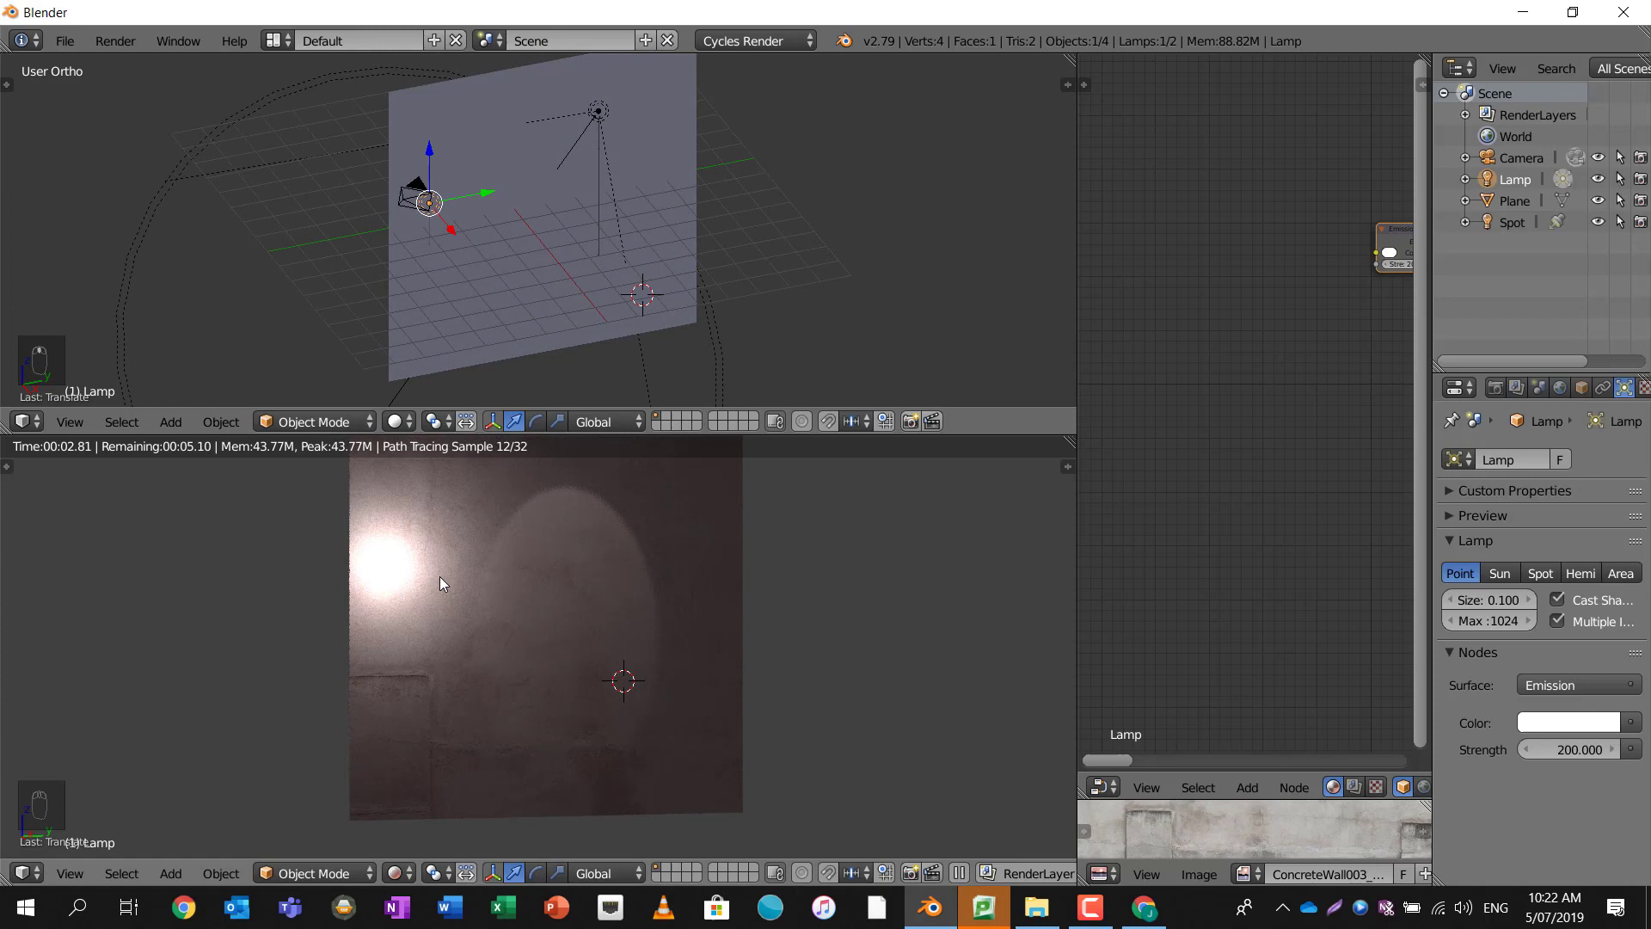
pyautogui.rightClick(599, 124)
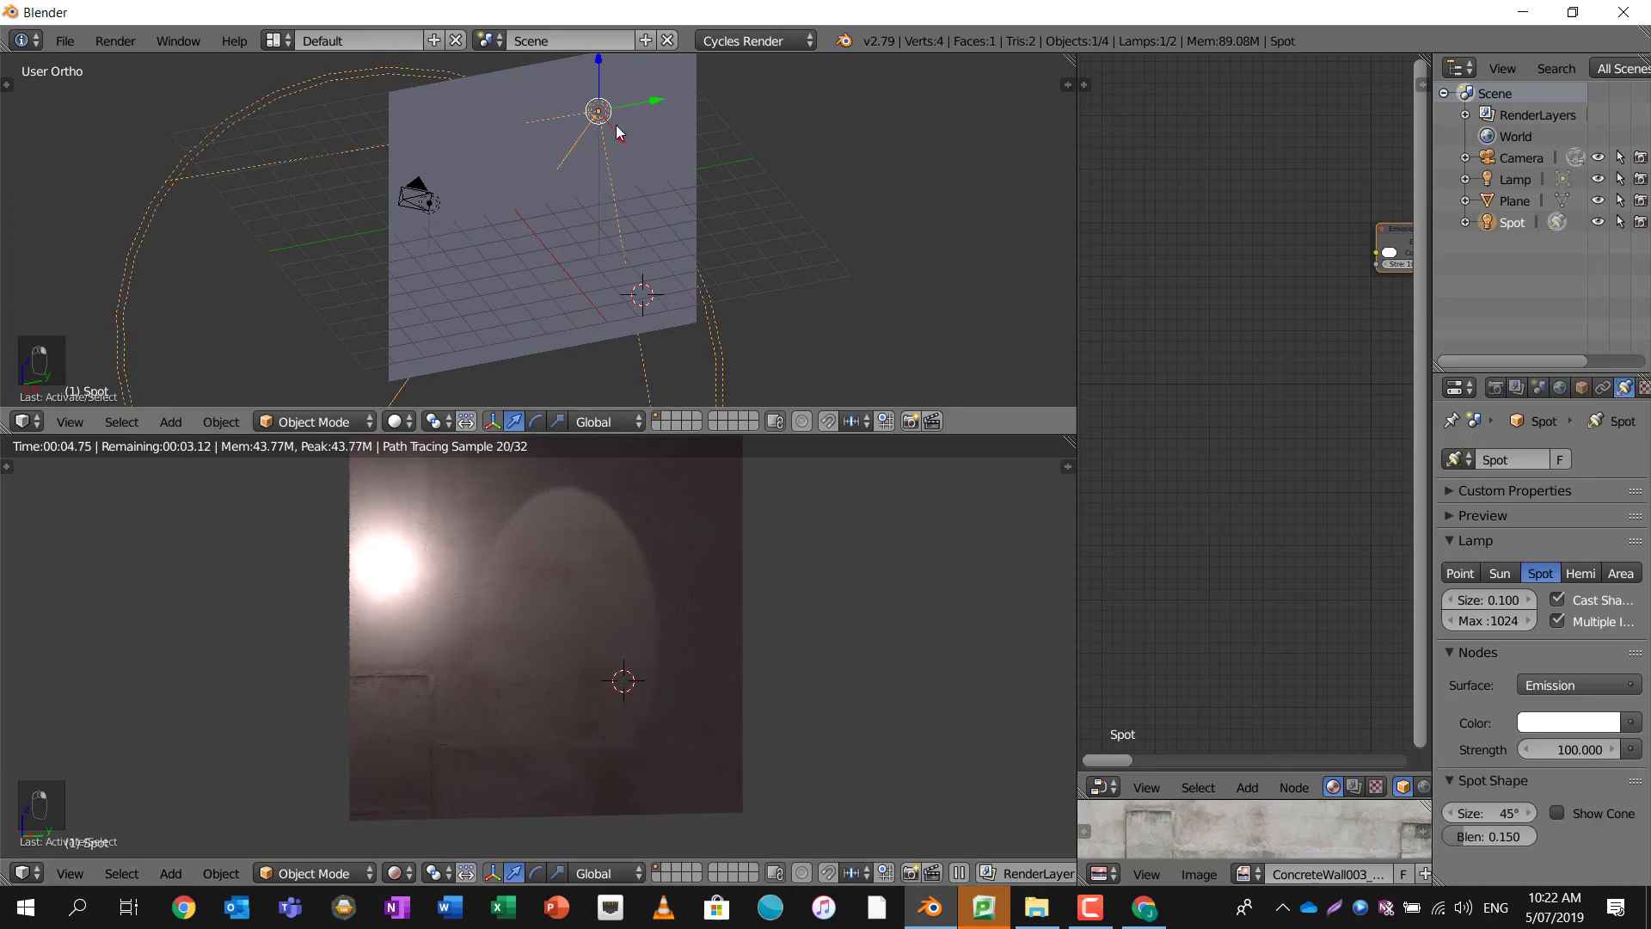
pyautogui.click(1596, 222)
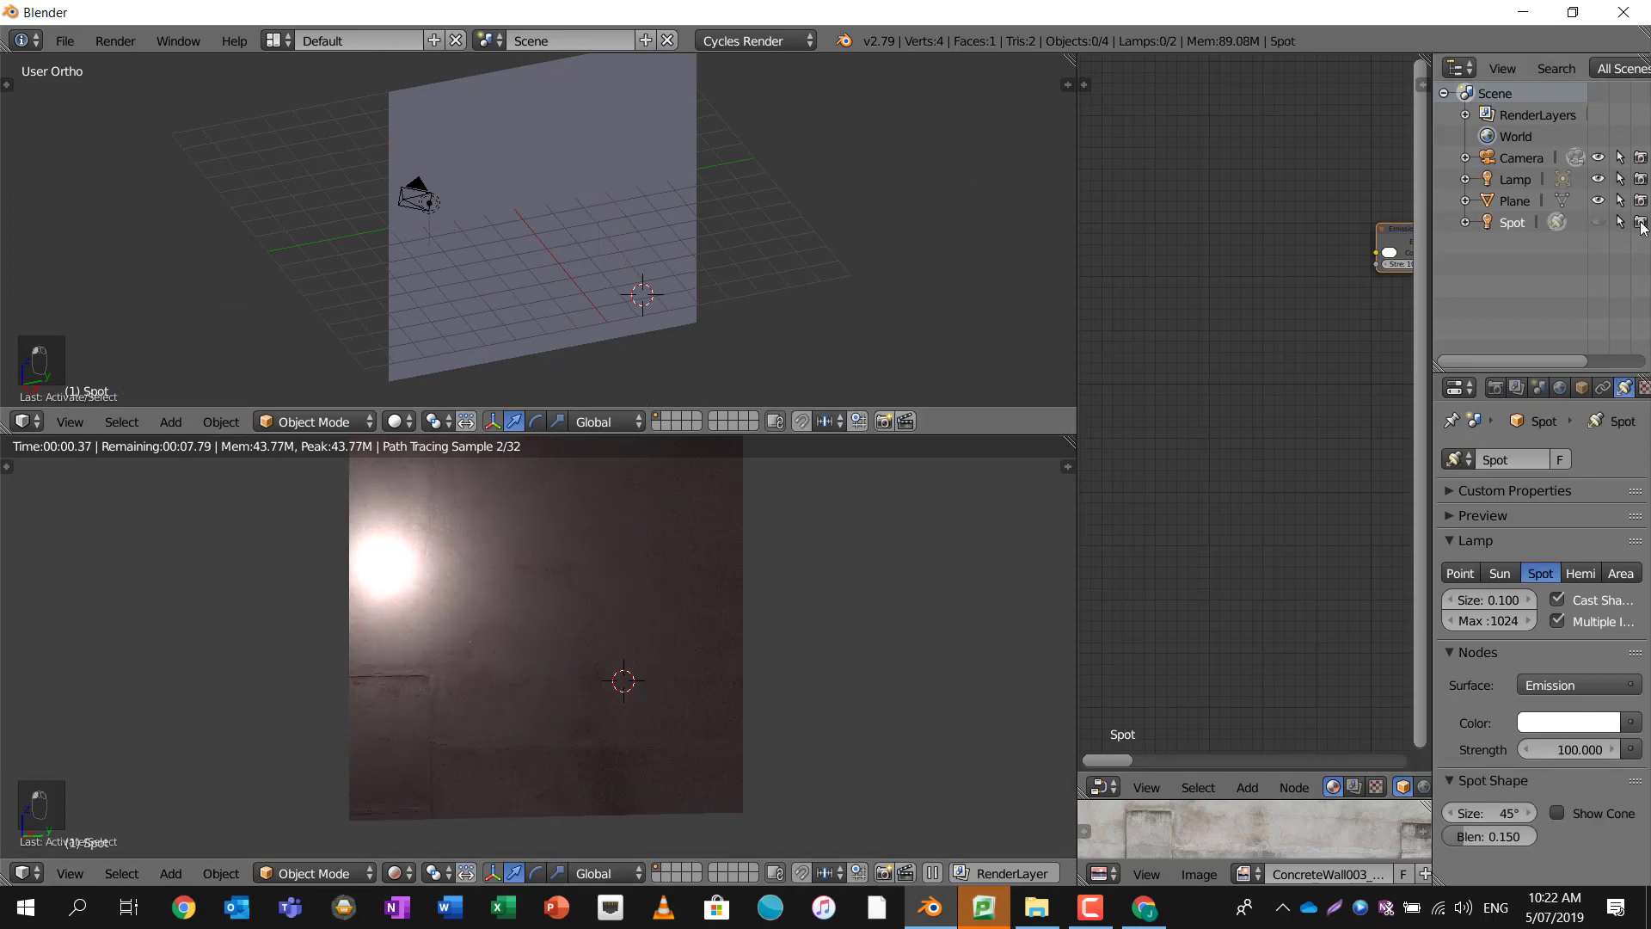
# - Position the lamp in front of the wall along Y and X, and raise Strength to 300
pyautogui.click(1515, 179)
pyautogui.moveTo(713, 188); pyautogui.dragTo(642, 196, button='middle')
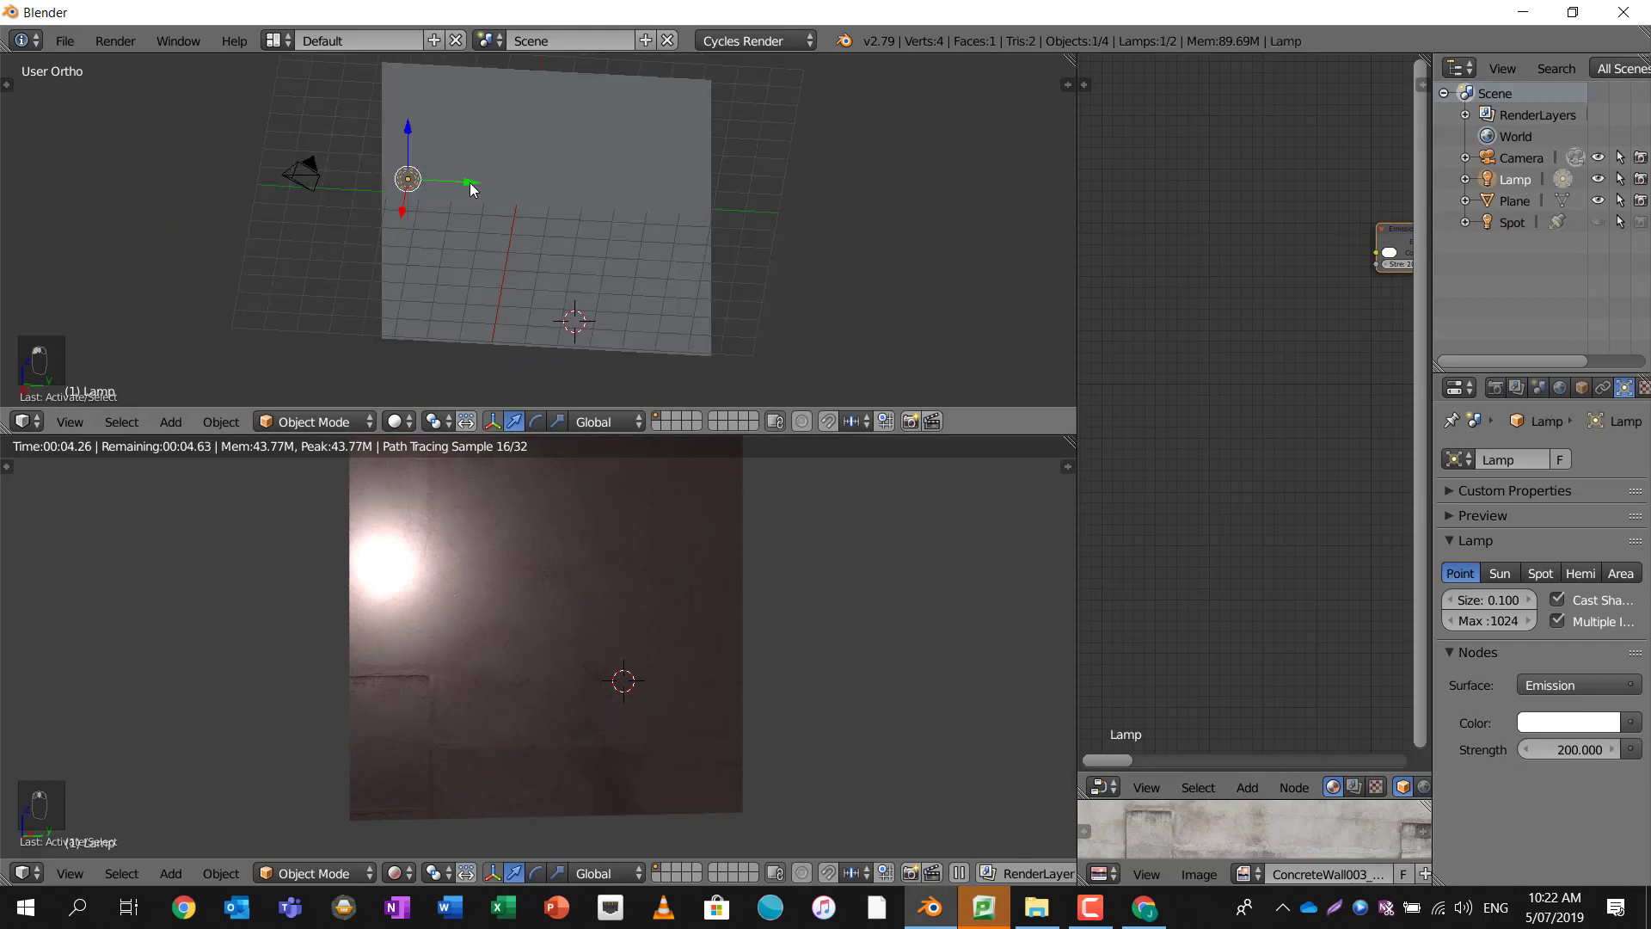
pyautogui.moveTo(471, 189); pyautogui.dragTo(614, 194)
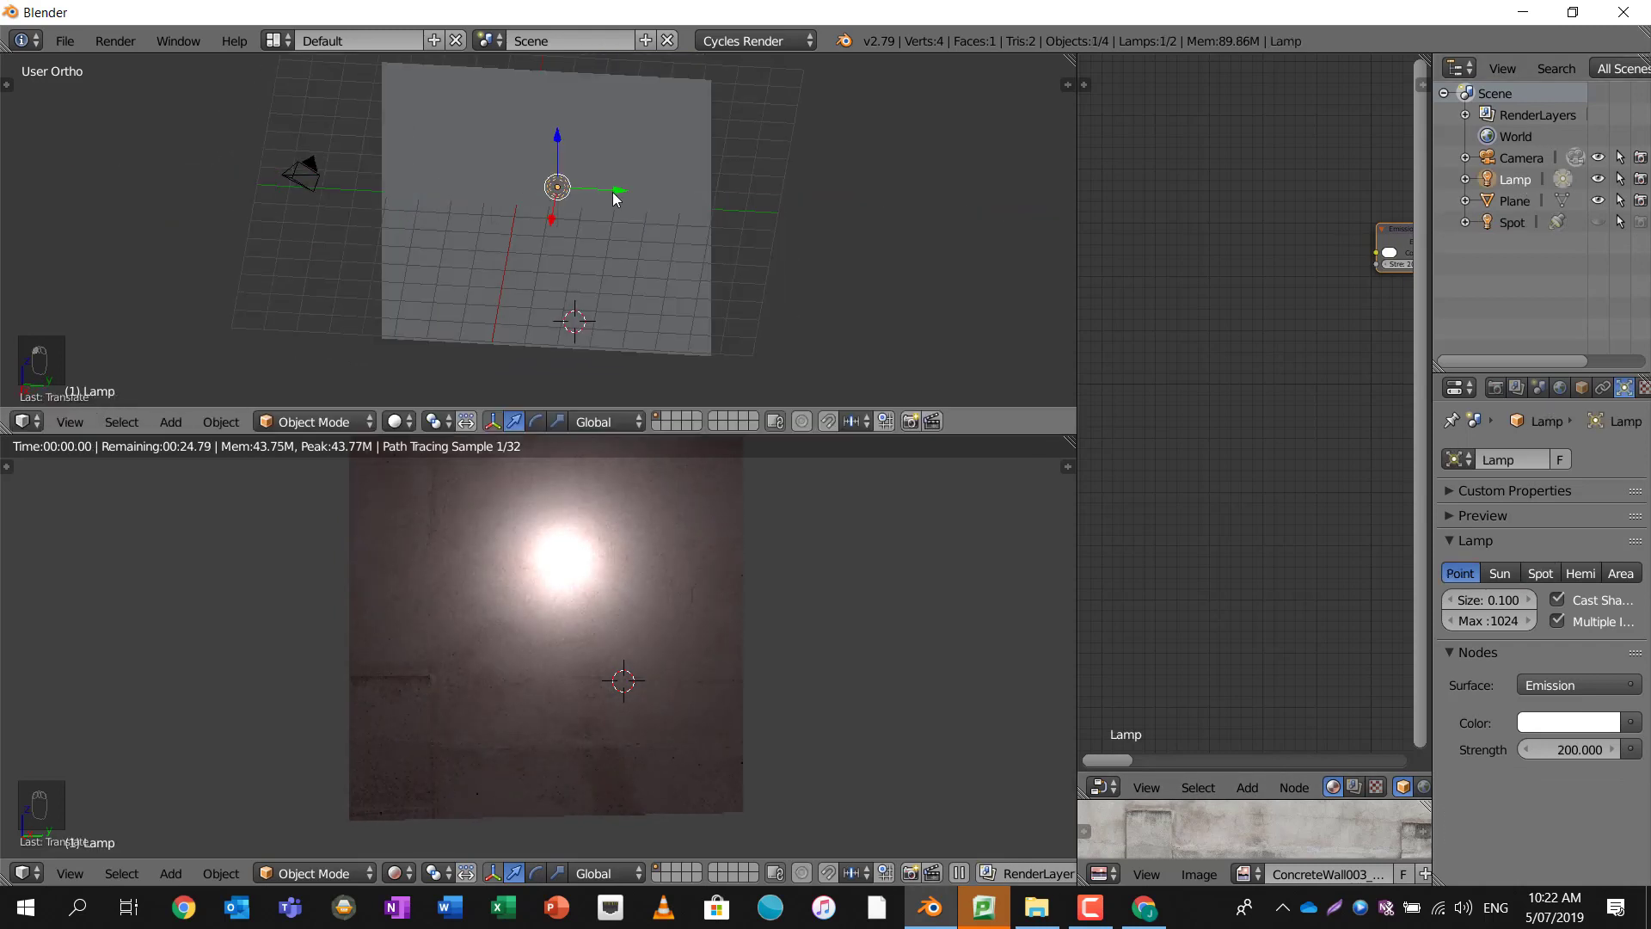
pyautogui.moveTo(613, 193); pyautogui.dragTo(683, 159, button='middle')
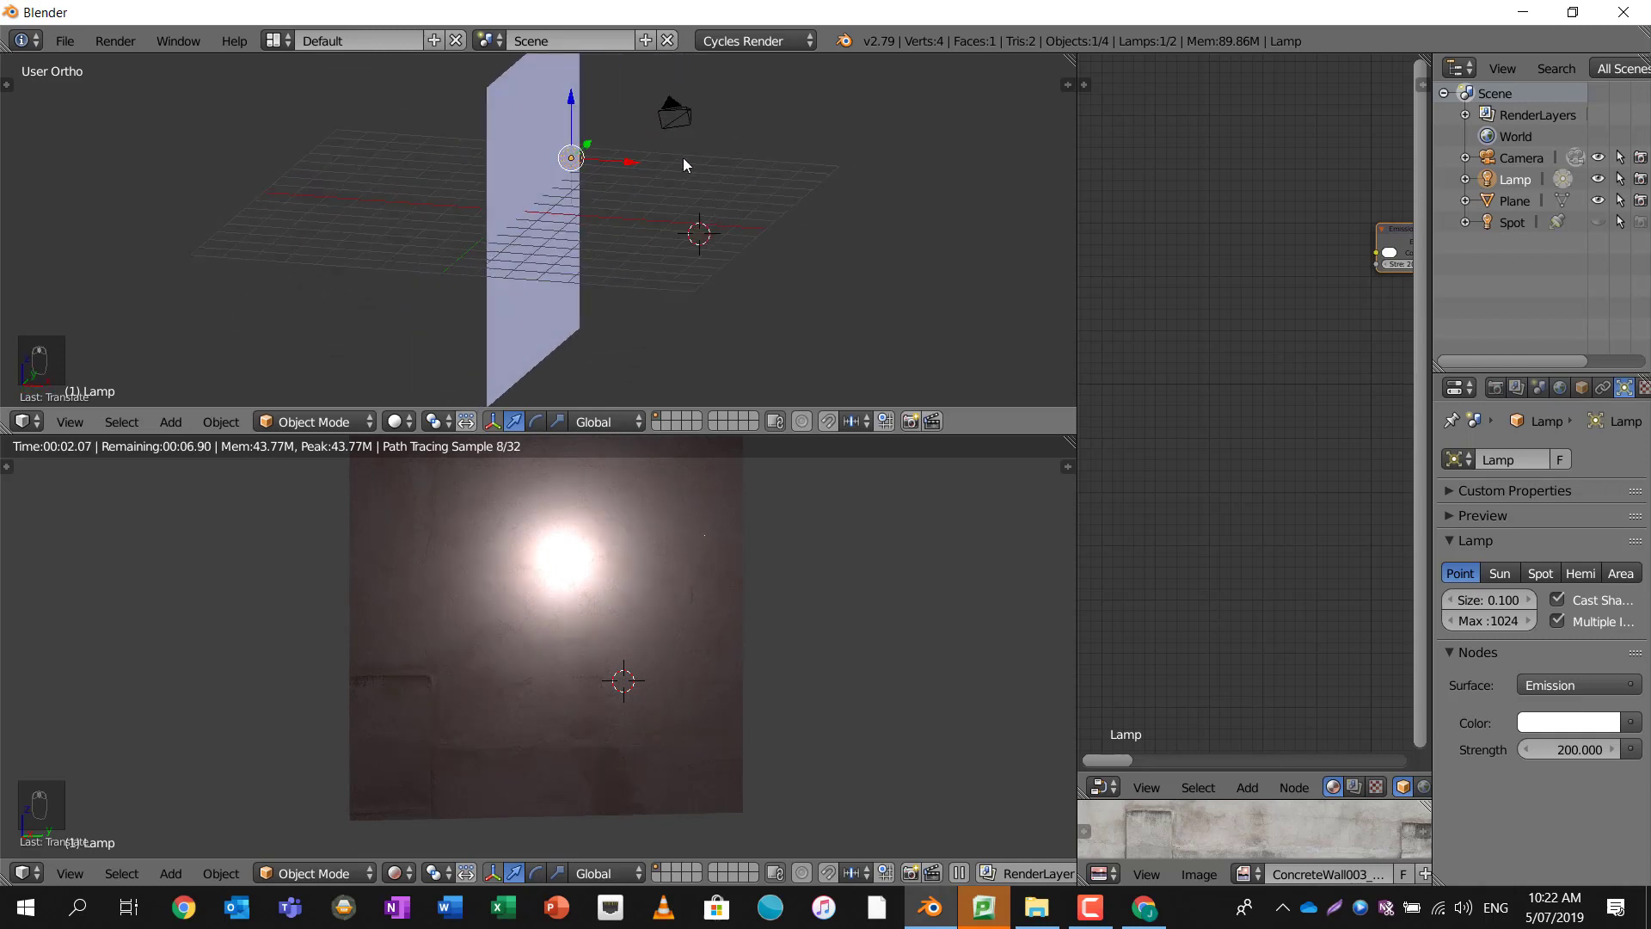
pyautogui.moveTo(633, 168); pyautogui.dragTo(673, 162)
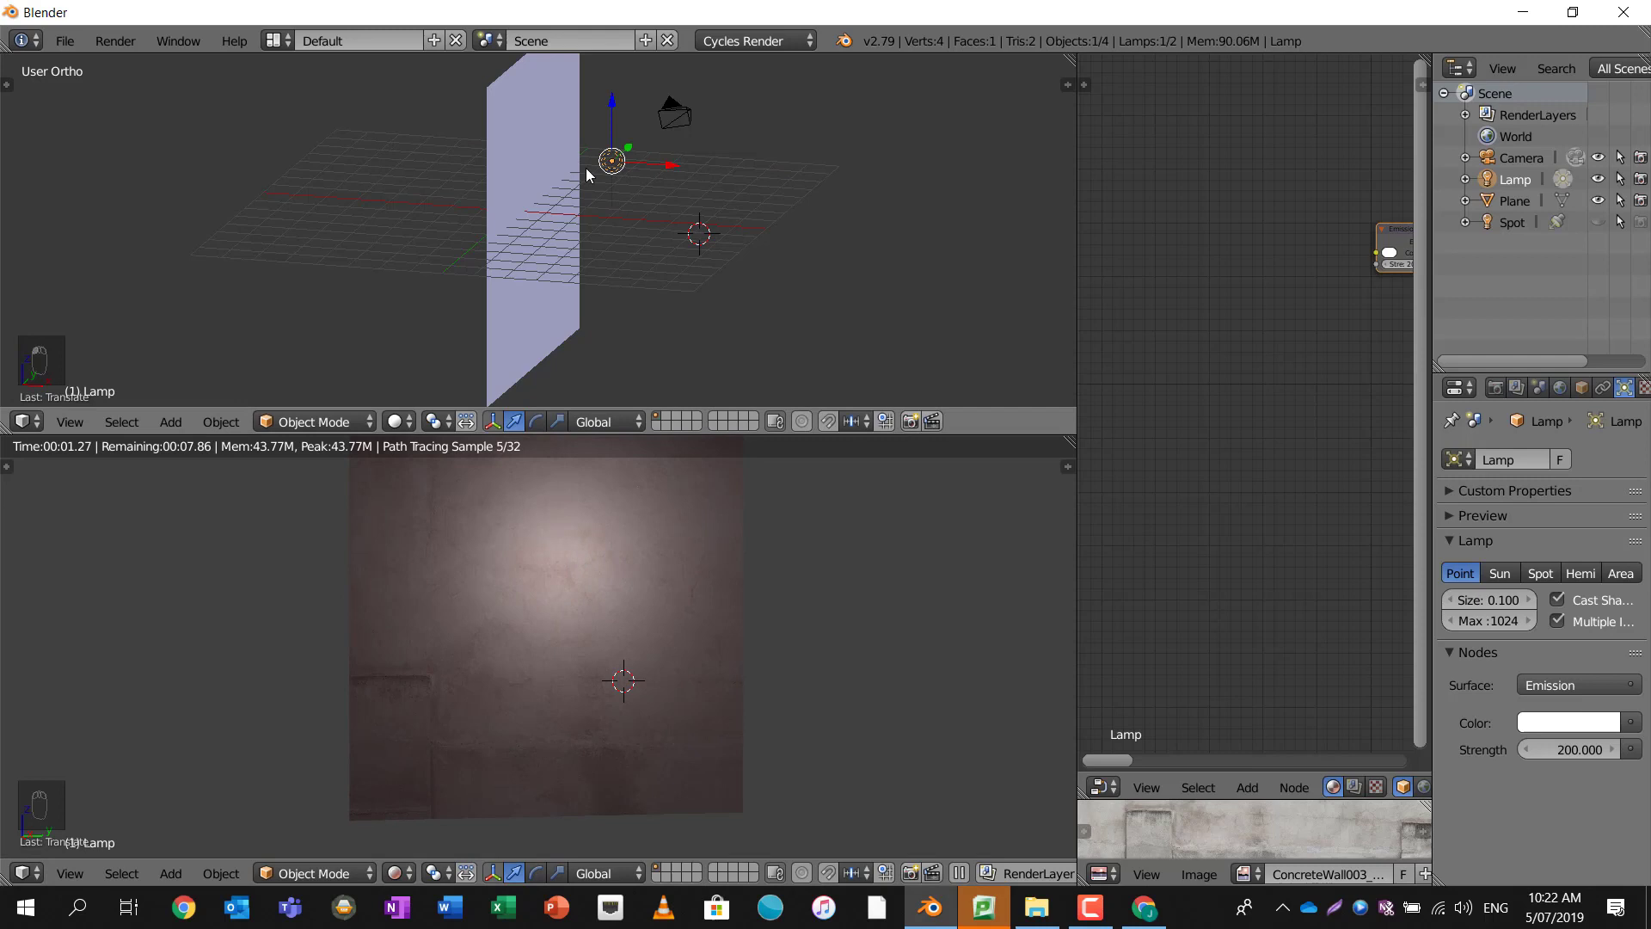
pyautogui.moveTo(585, 167); pyautogui.dragTo(590, 192, button='middle')
pyautogui.scroll(-3, 610, 616)
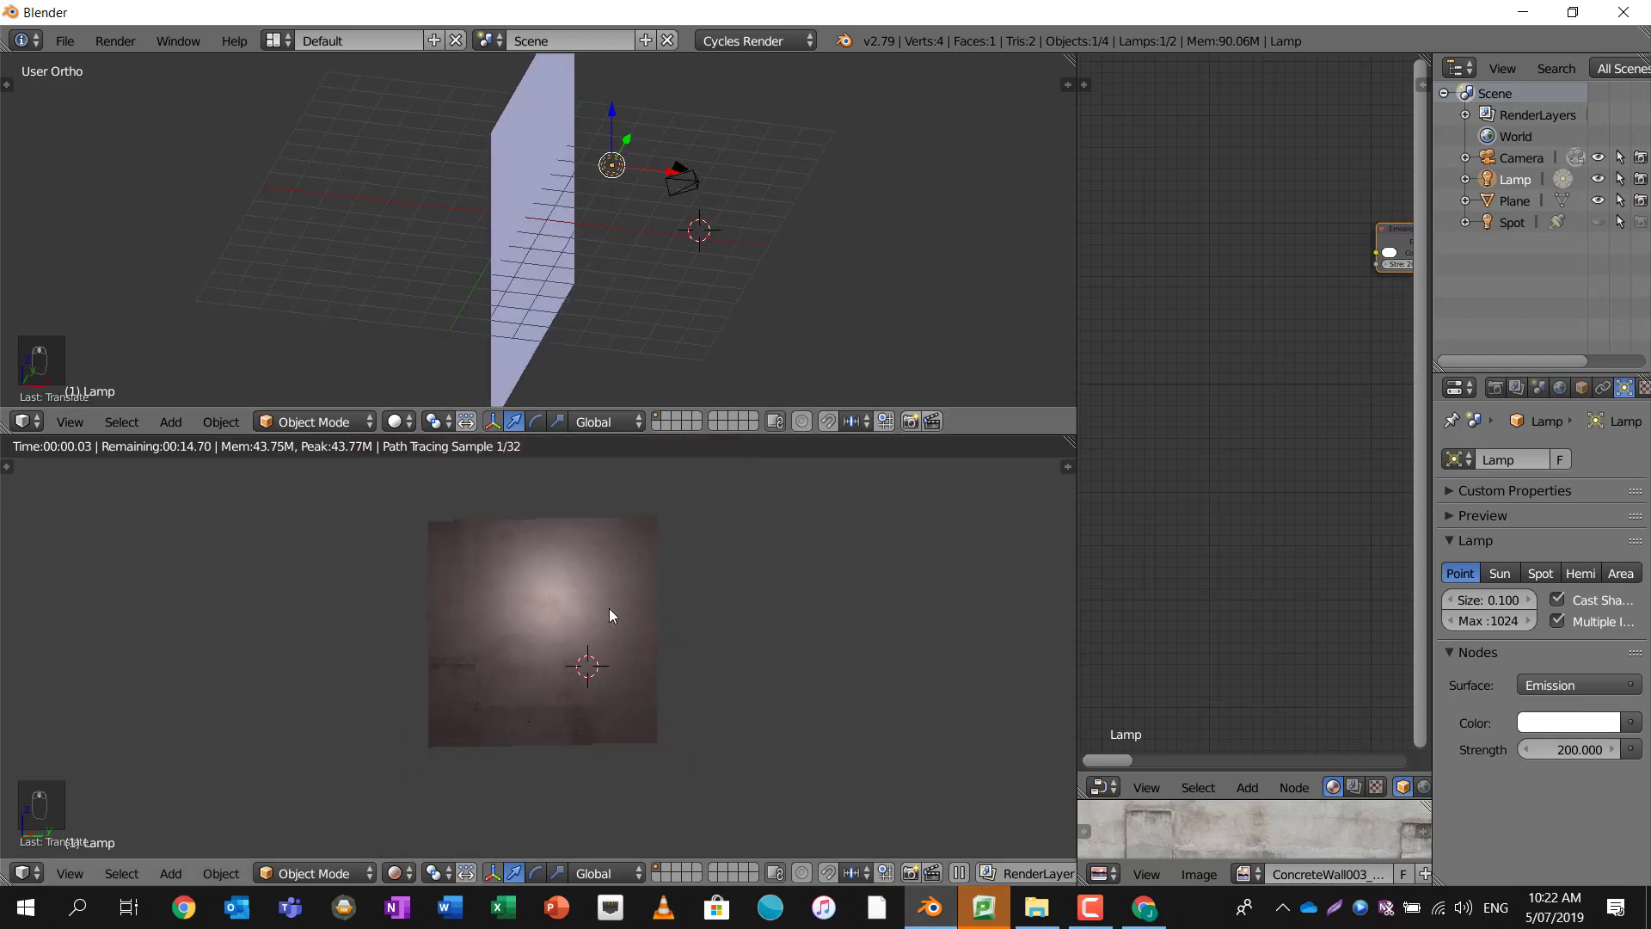
pyautogui.moveTo(647, 263); pyautogui.dragTo(604, 254, button='middle')
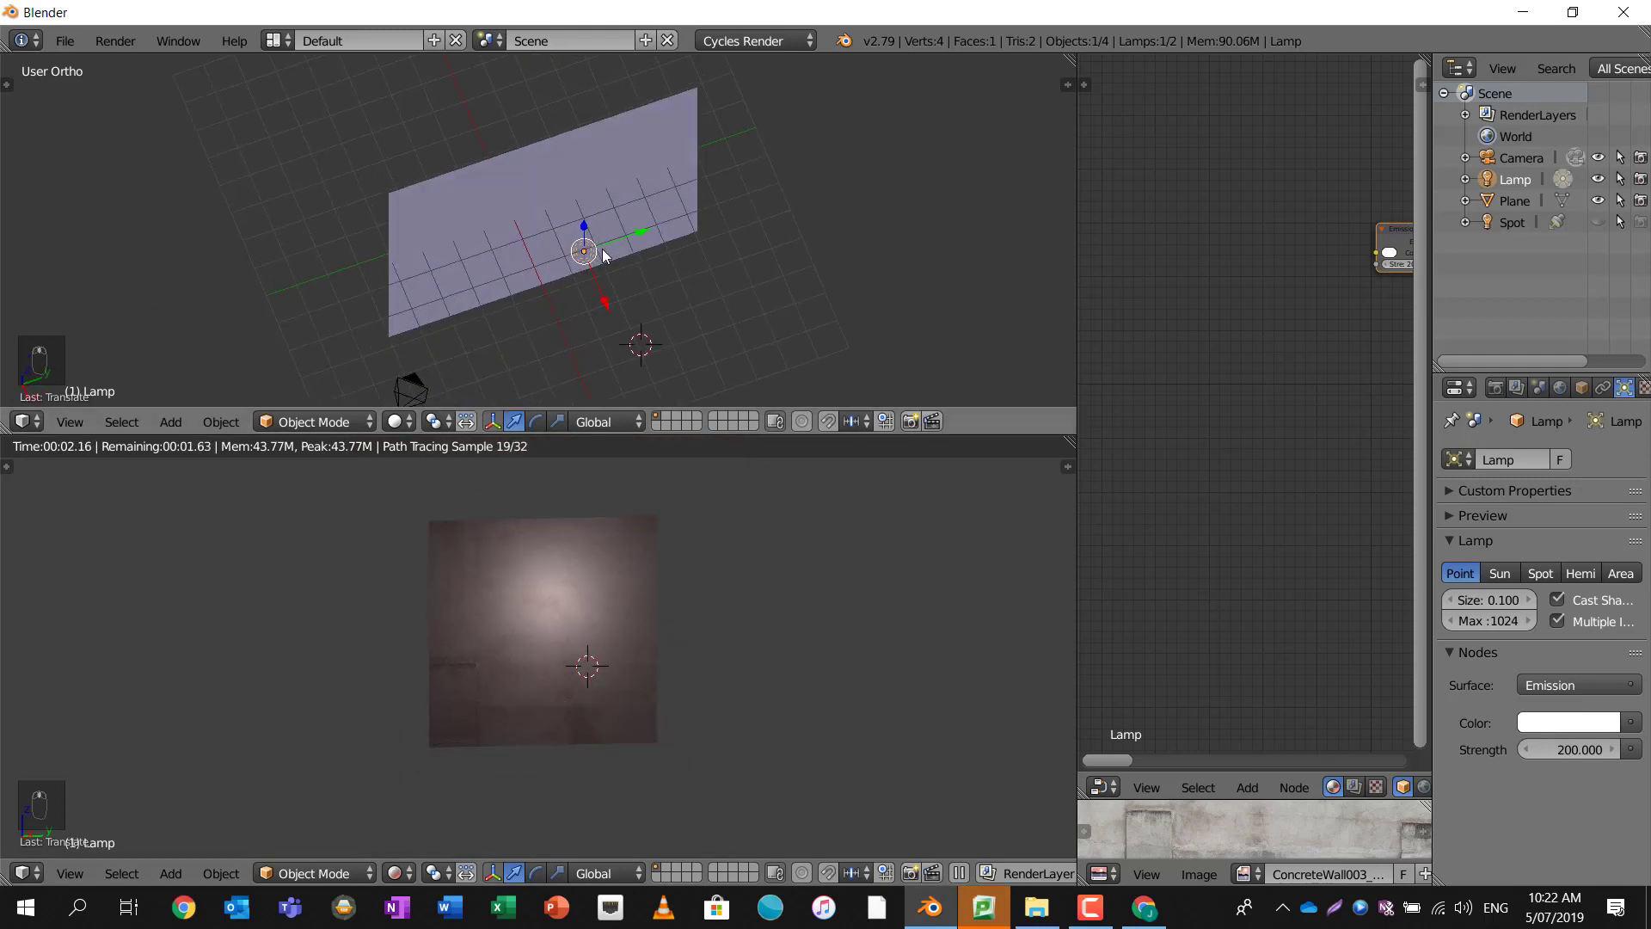
pyautogui.moveTo(637, 229); pyautogui.dragTo(580, 241)
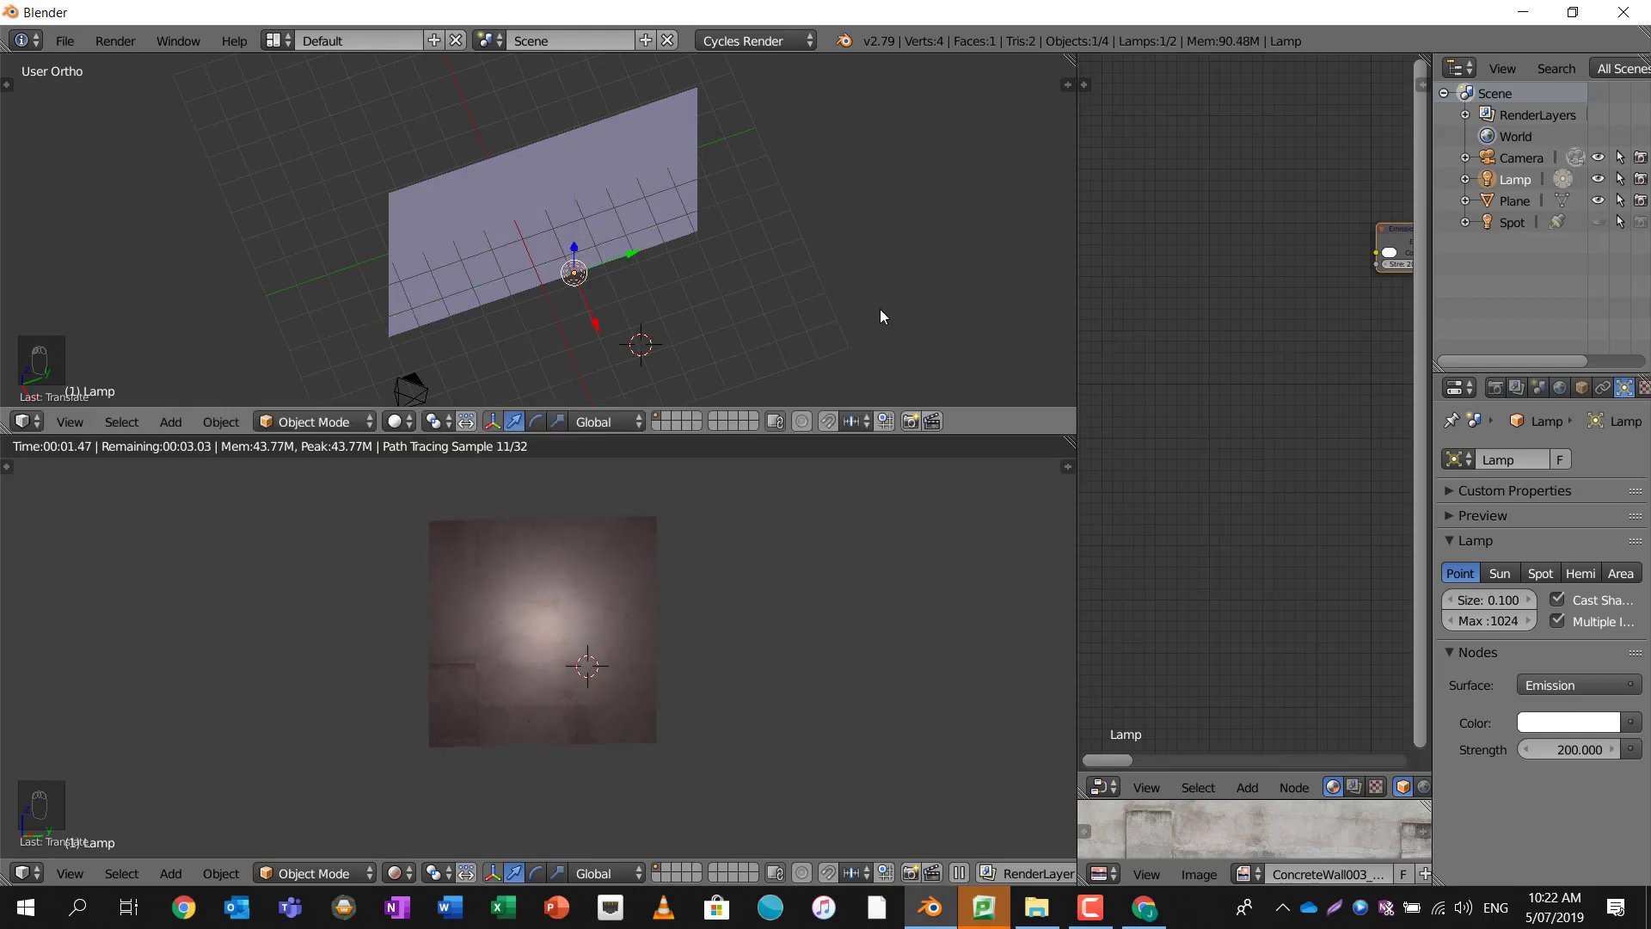
pyautogui.click(1574, 747)
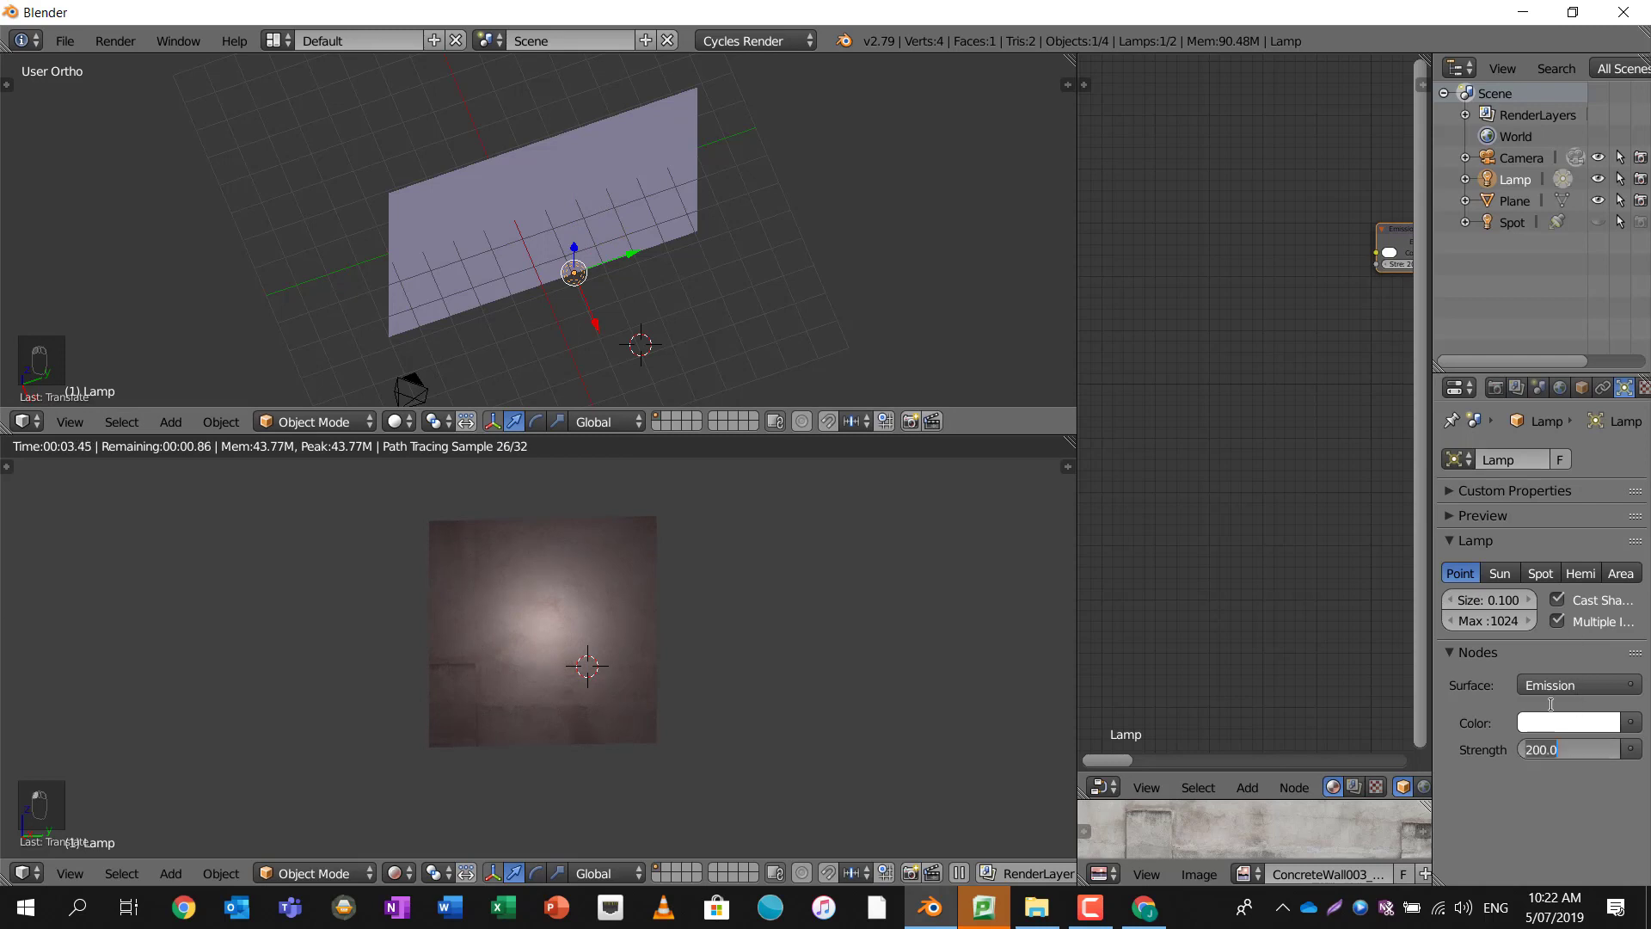
pyautogui.write('300')
pyautogui.press('Return')
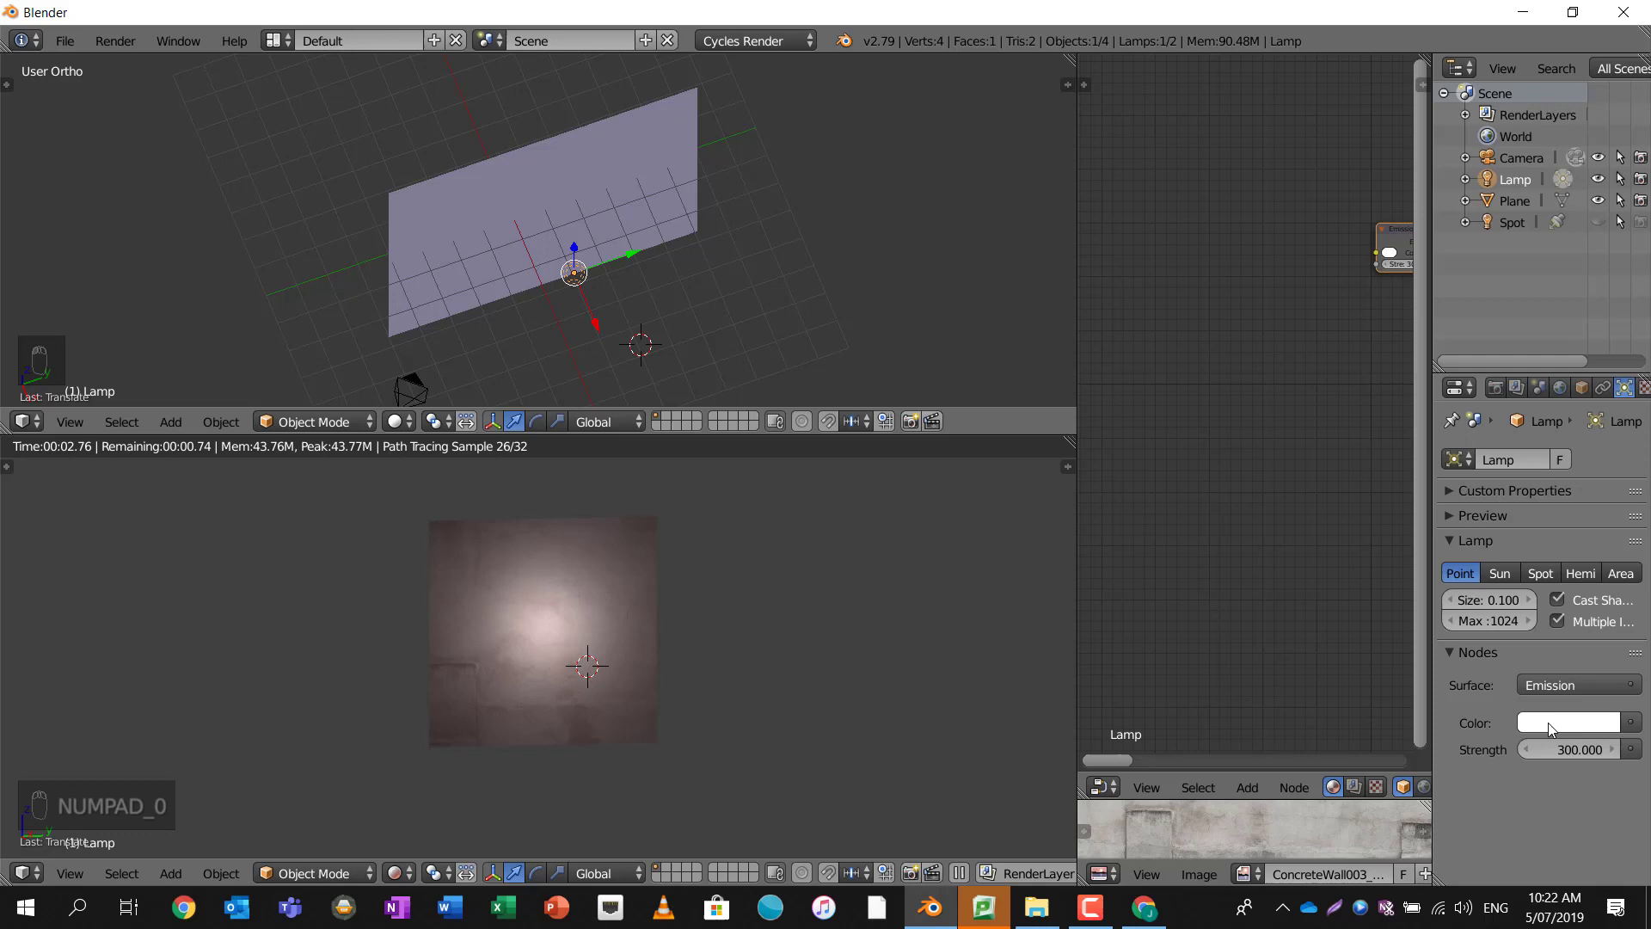
# - Set the lamp's Color to a pinkish-red hue on the colour wheel
pyautogui.click(1550, 727)
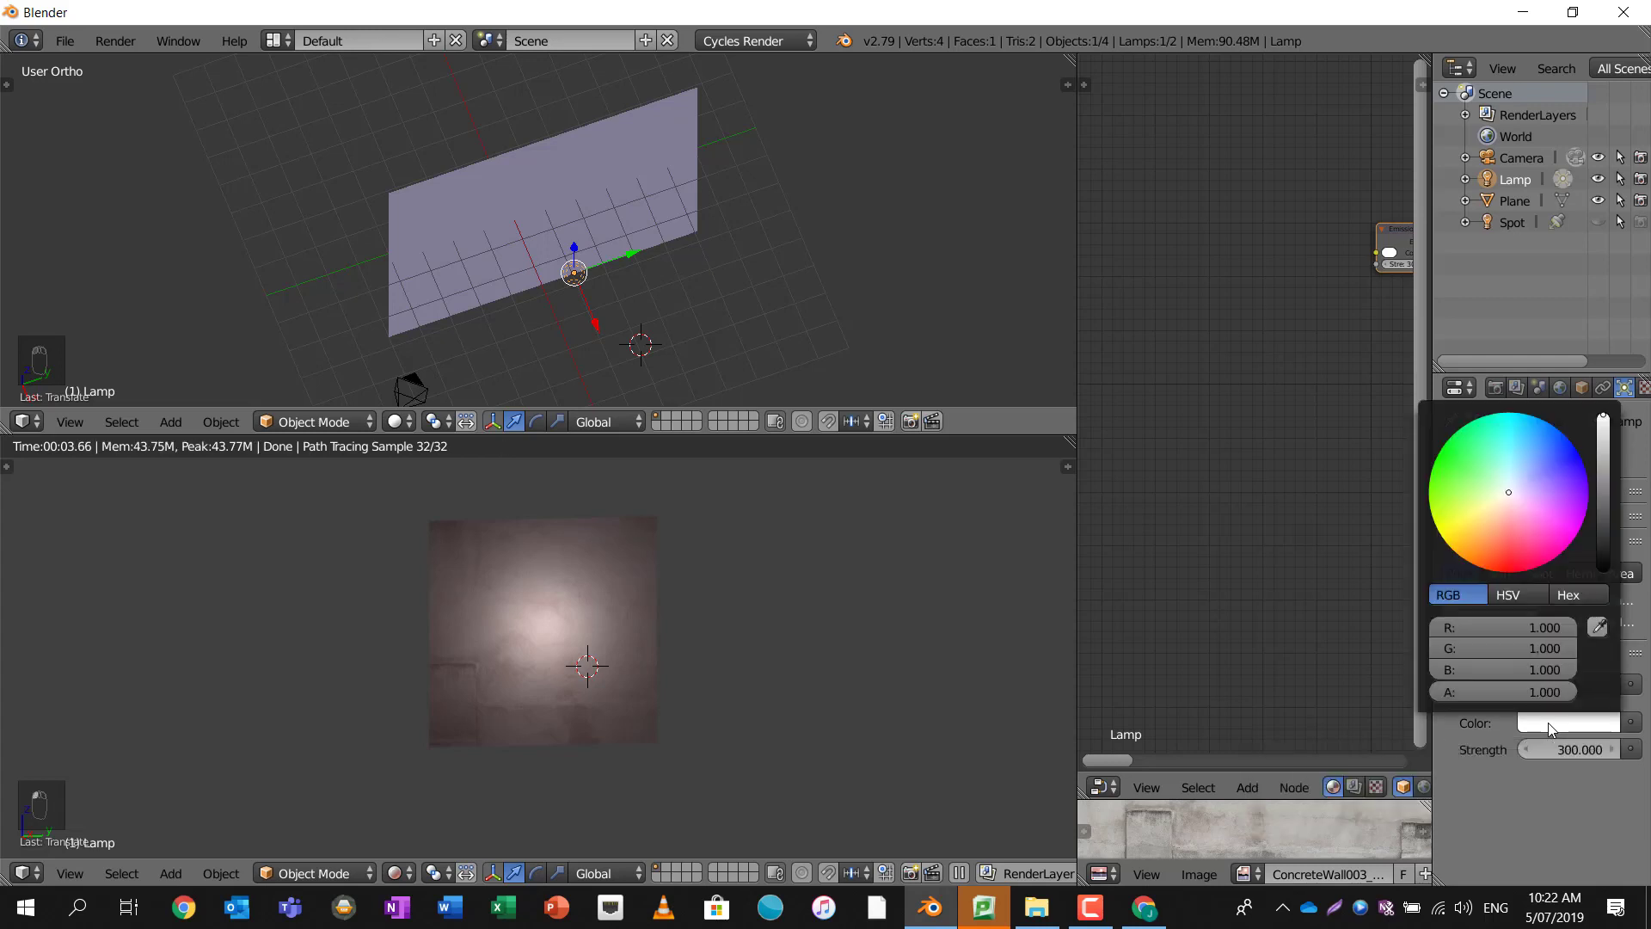
pyautogui.click(1500, 548)
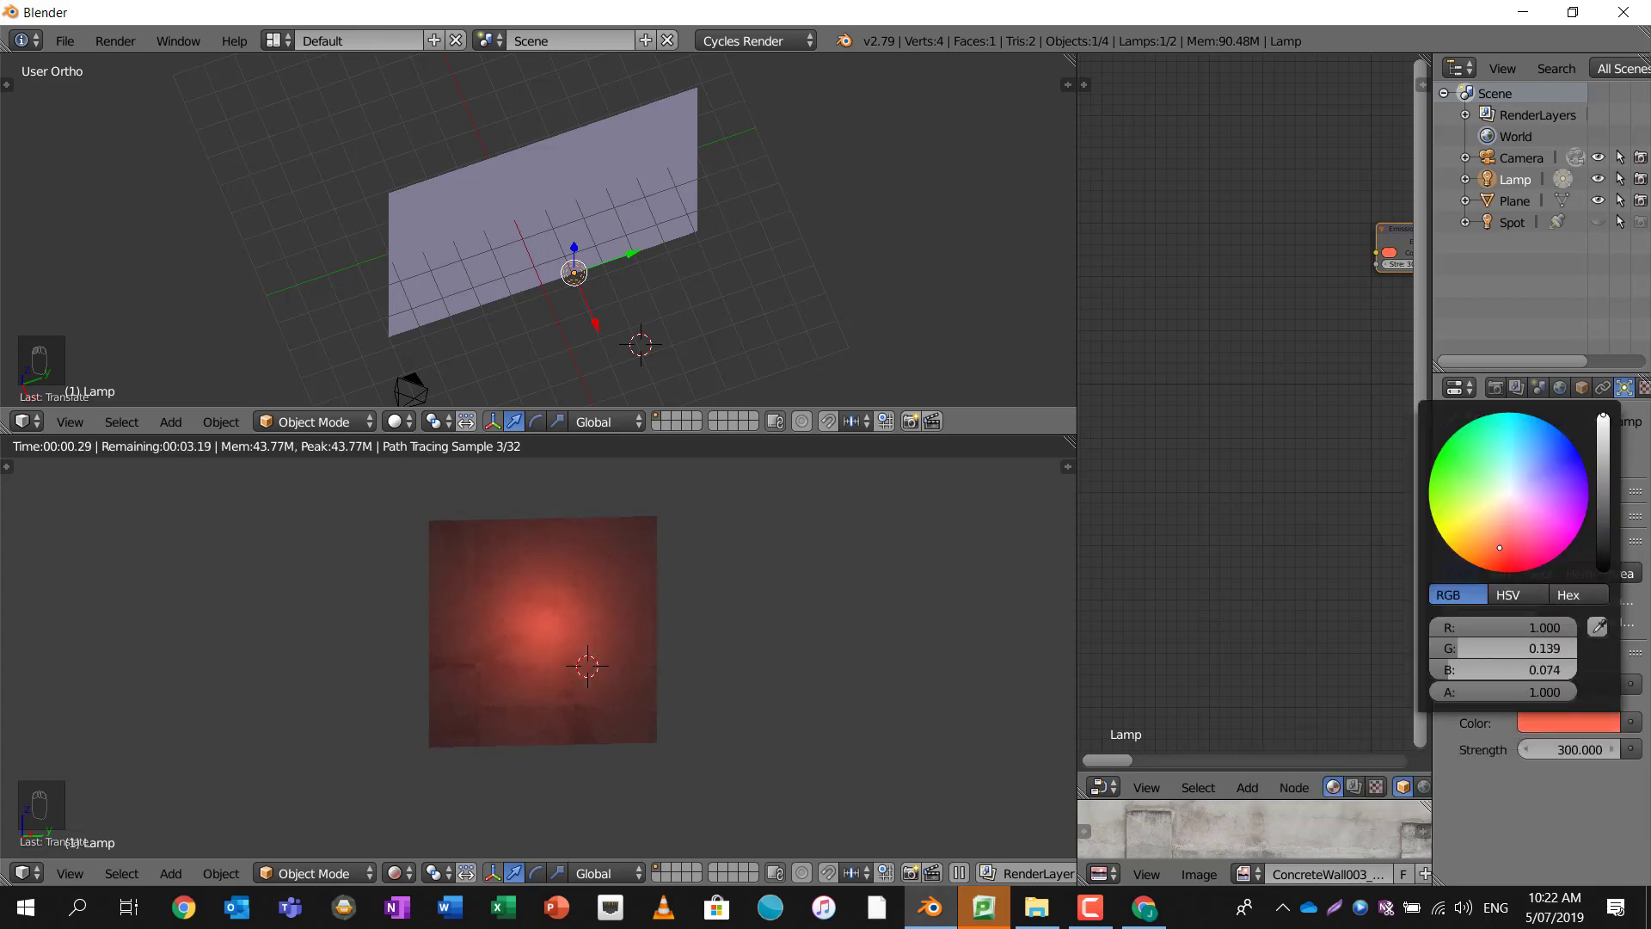
pyautogui.moveTo(1500, 547)
pyautogui.mouseDown()
pyautogui.moveTo(1544, 516)
pyautogui.moveTo(1543, 481)
pyautogui.moveTo(1480, 470)
pyautogui.moveTo(1510, 530)
pyautogui.mouseUp()
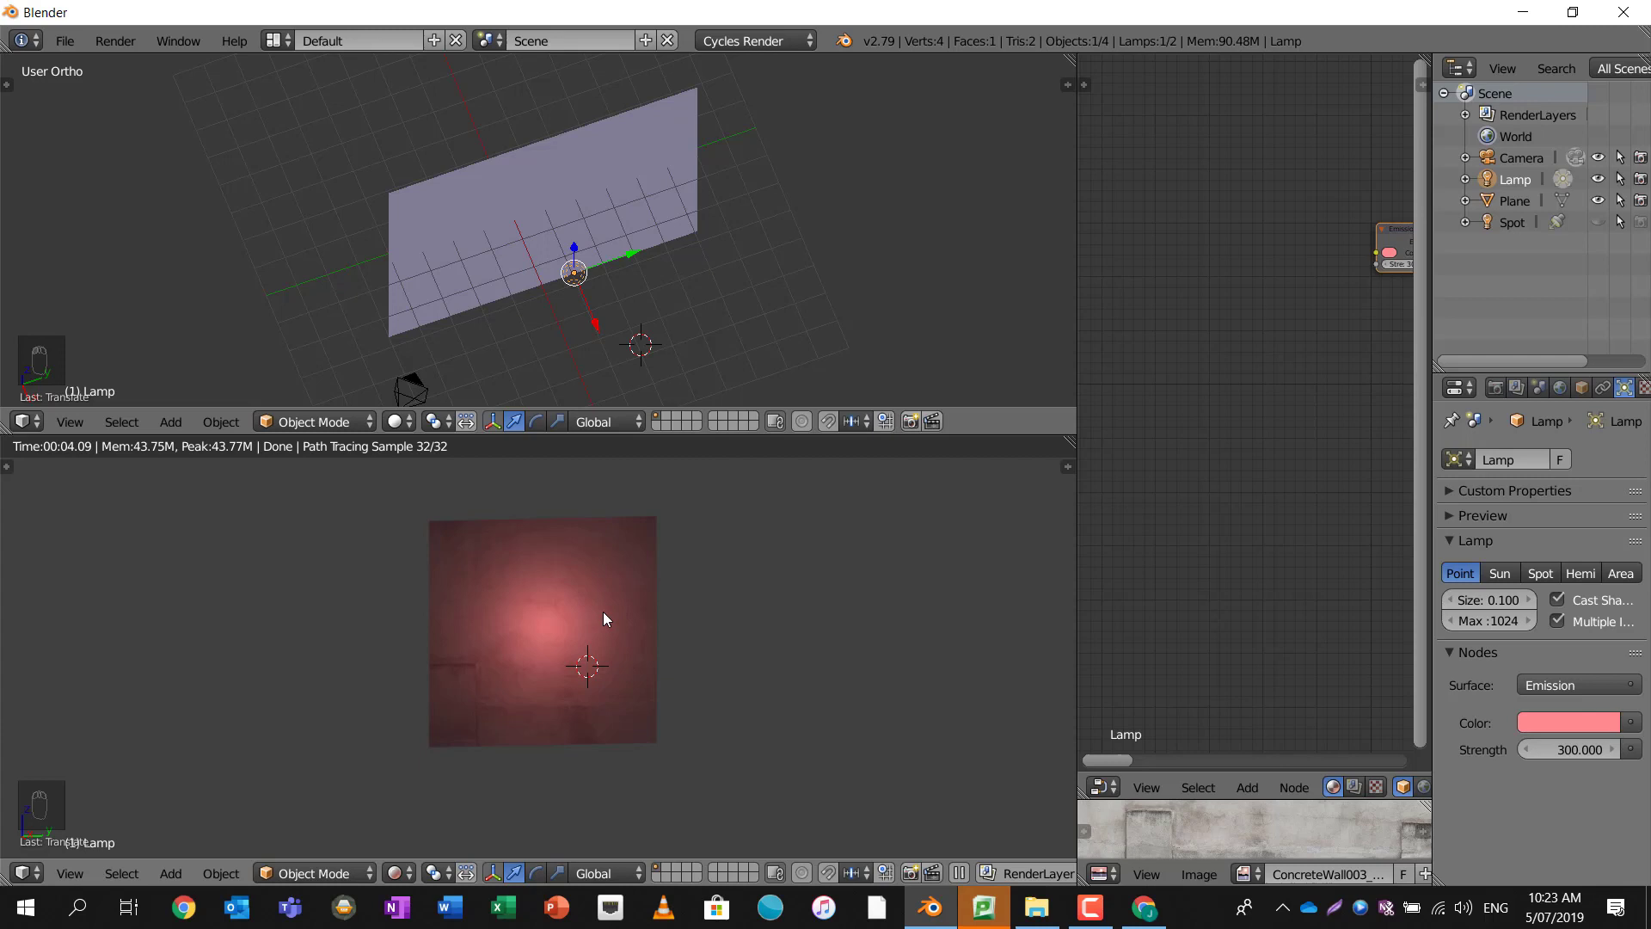
pyautogui.scroll(4, 578, 594)
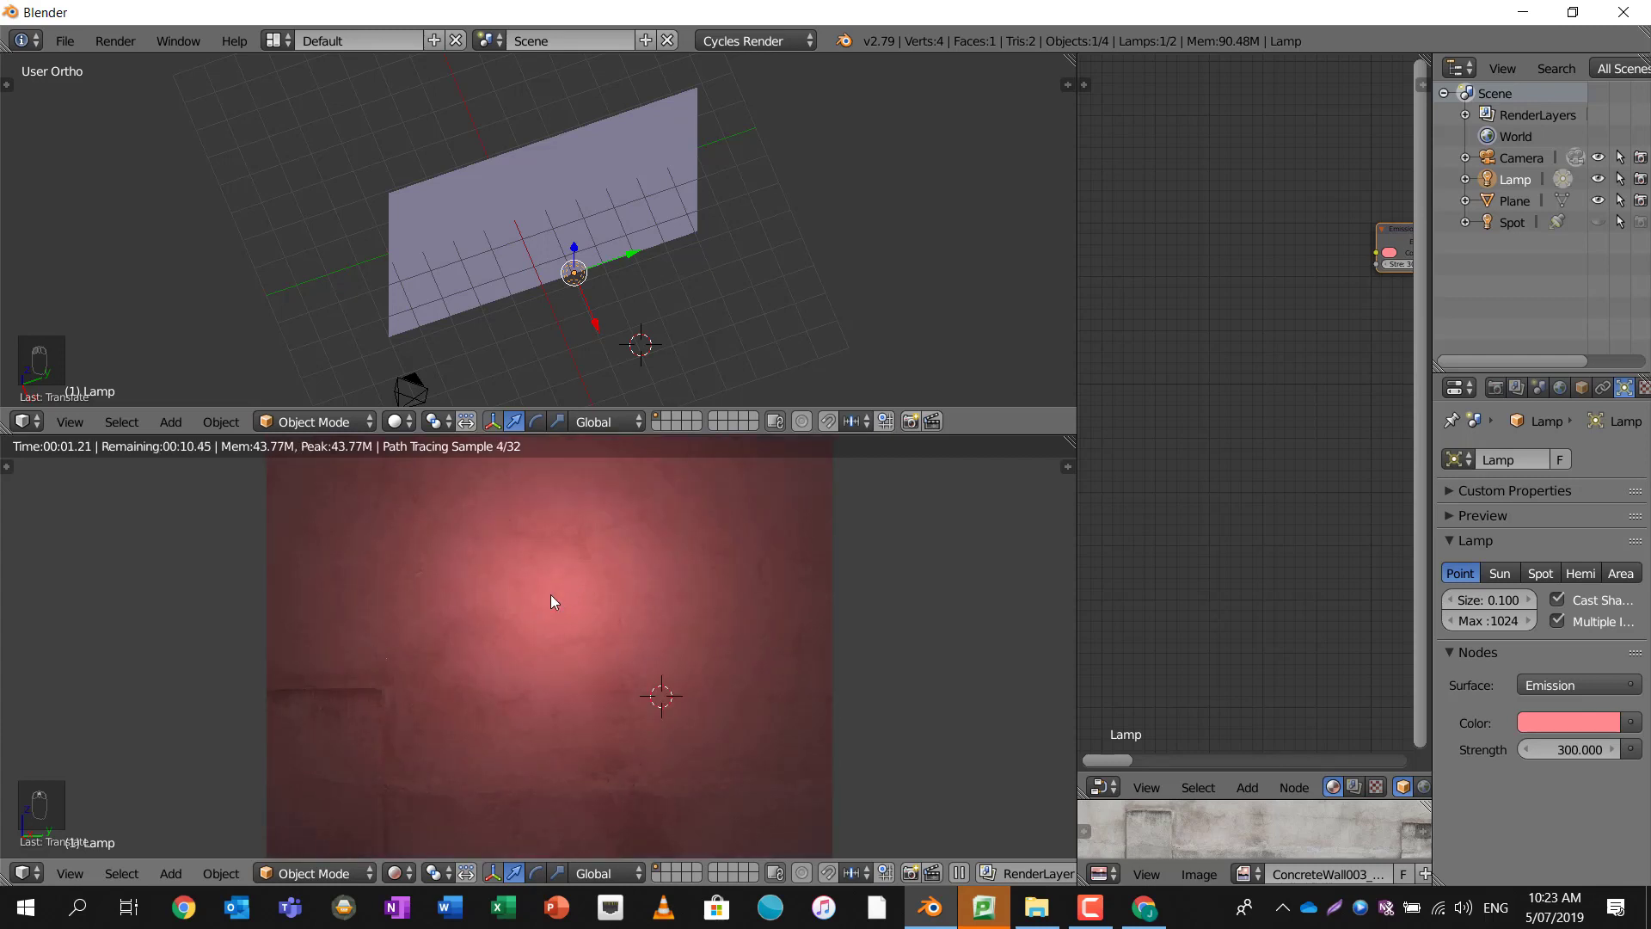
pyautogui.scroll(-3, 554, 593)
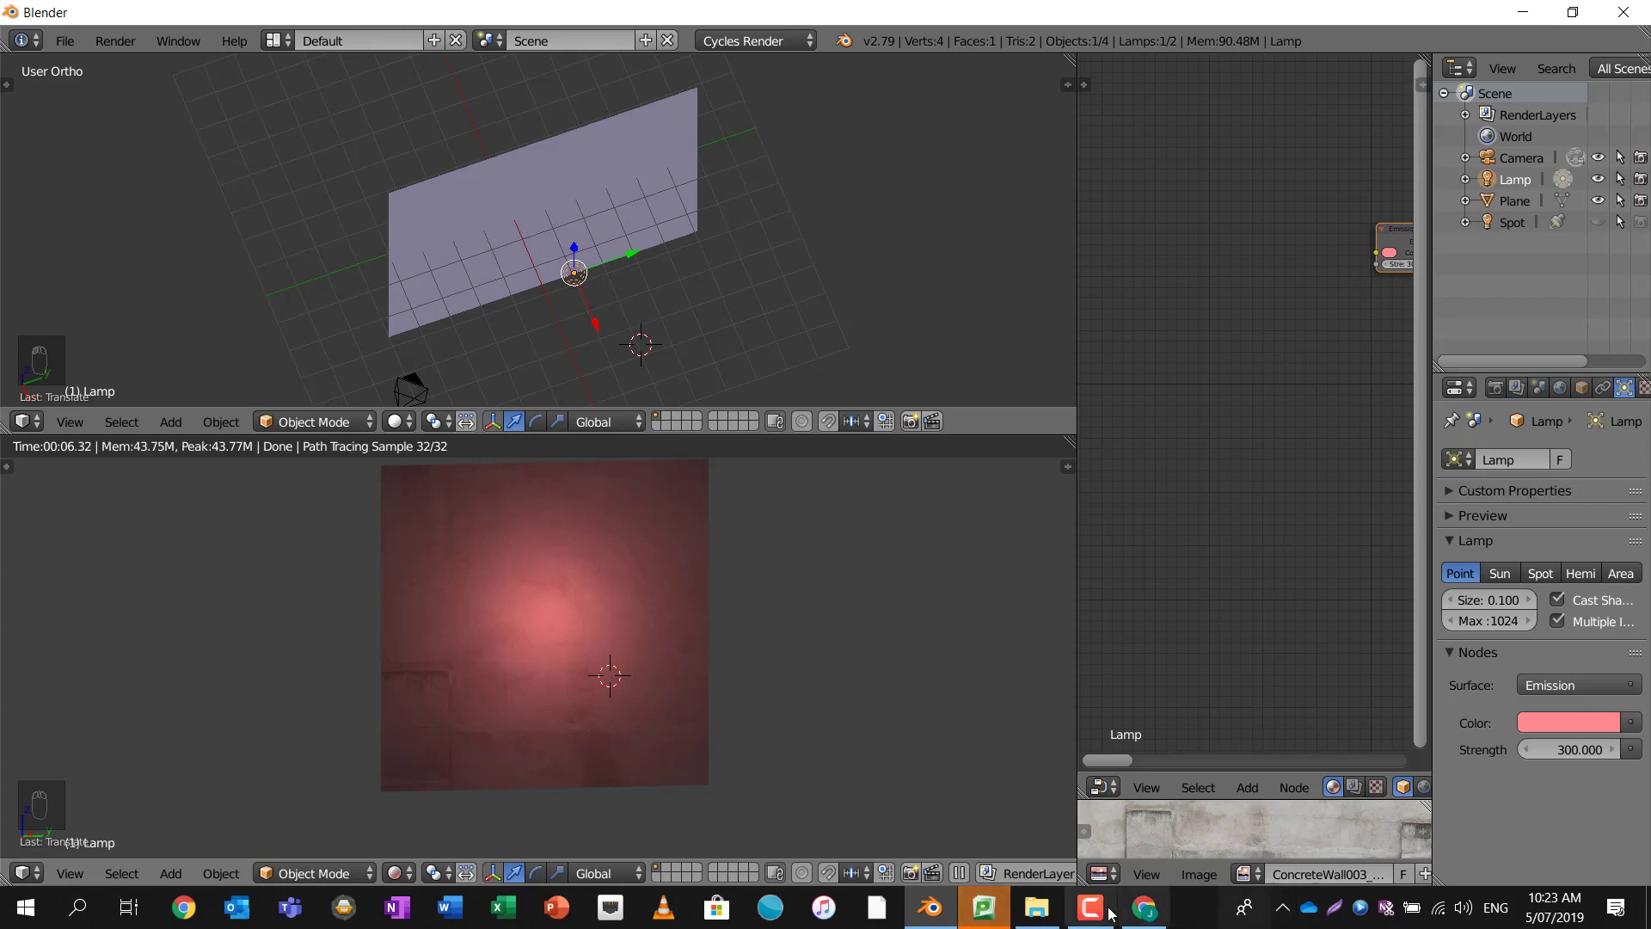
# - Search YouTube for 'blender baking 5000%', watch the baking tutorial full screen, then return to Blender
pyautogui.click(1148, 910)
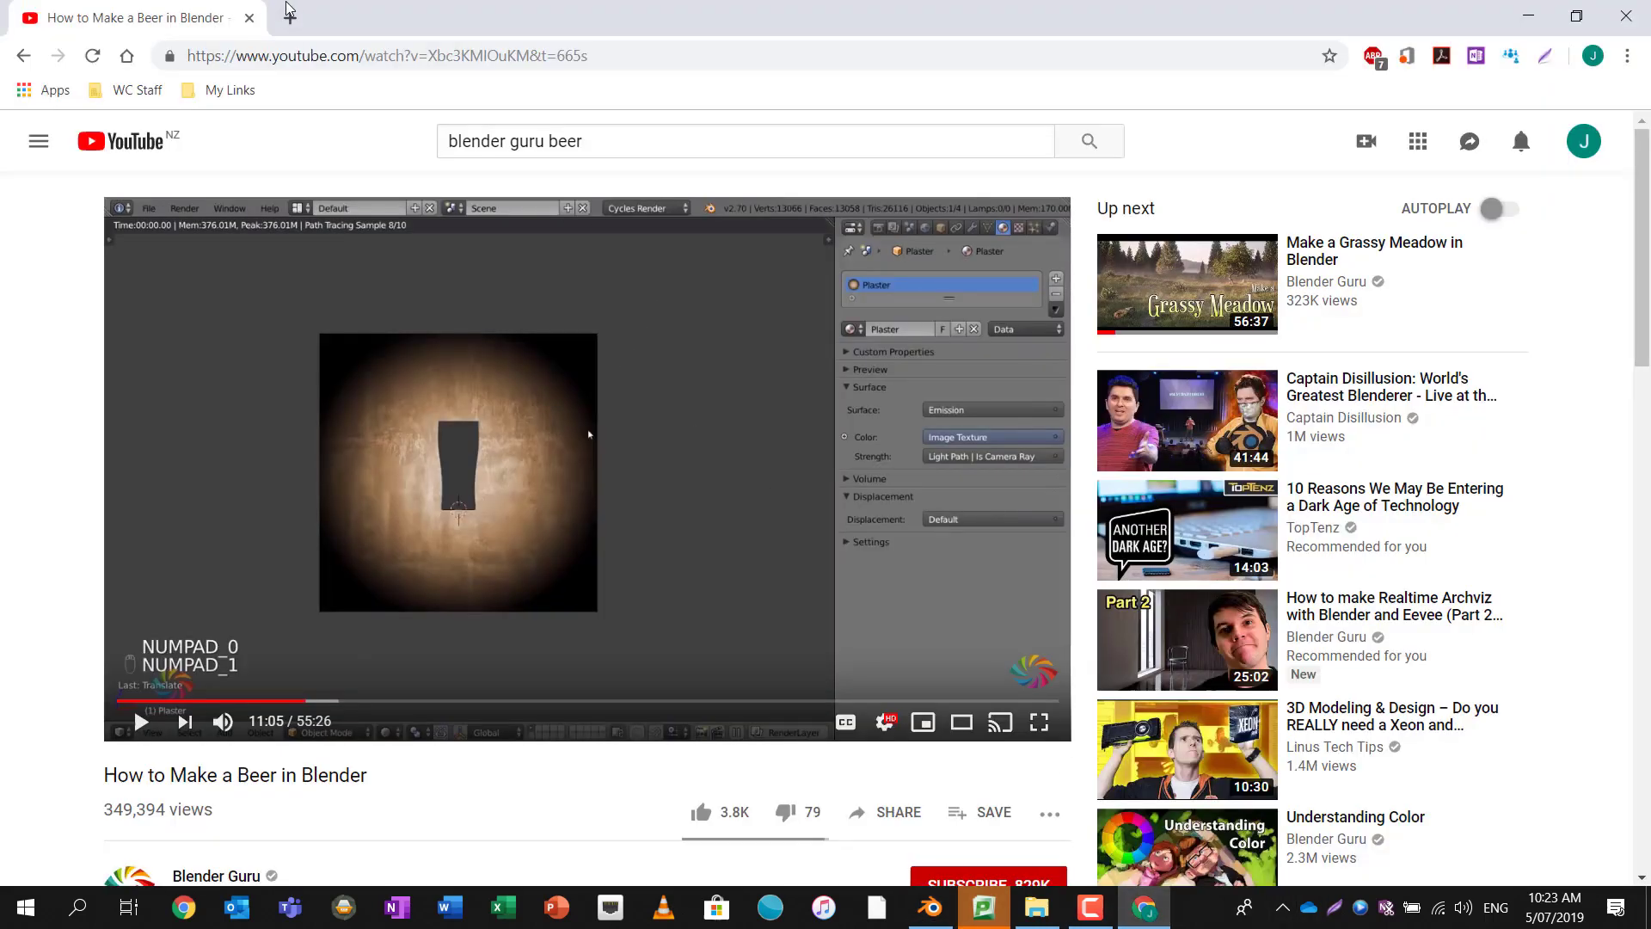
pyautogui.tripleClick(581, 139)
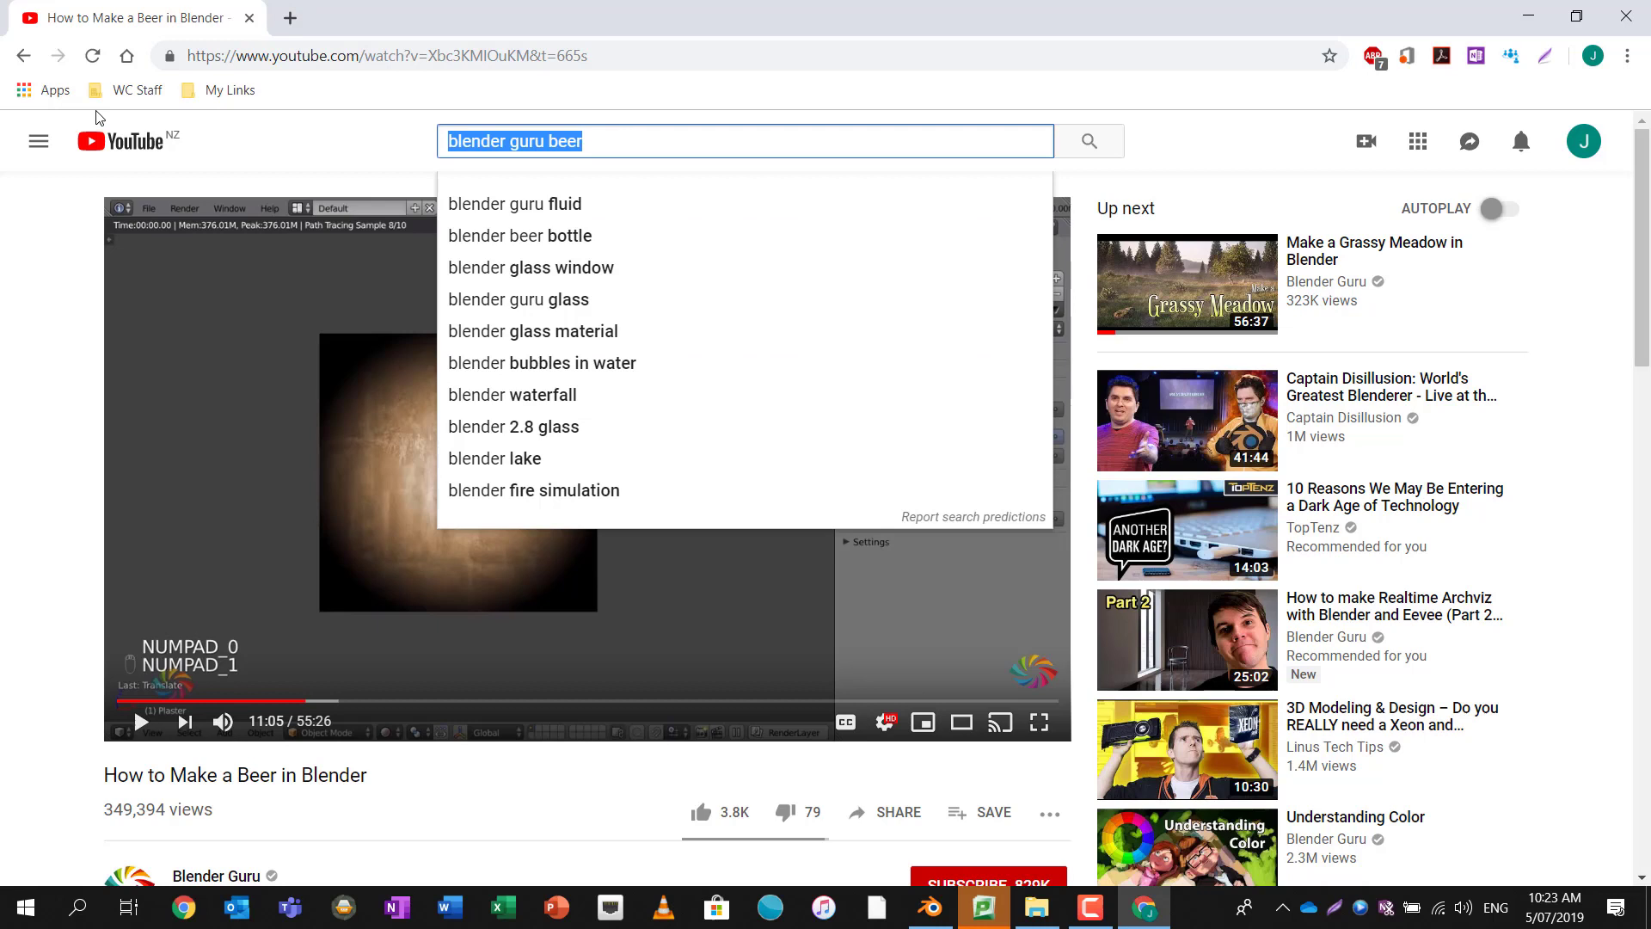
pyautogui.write('blender')
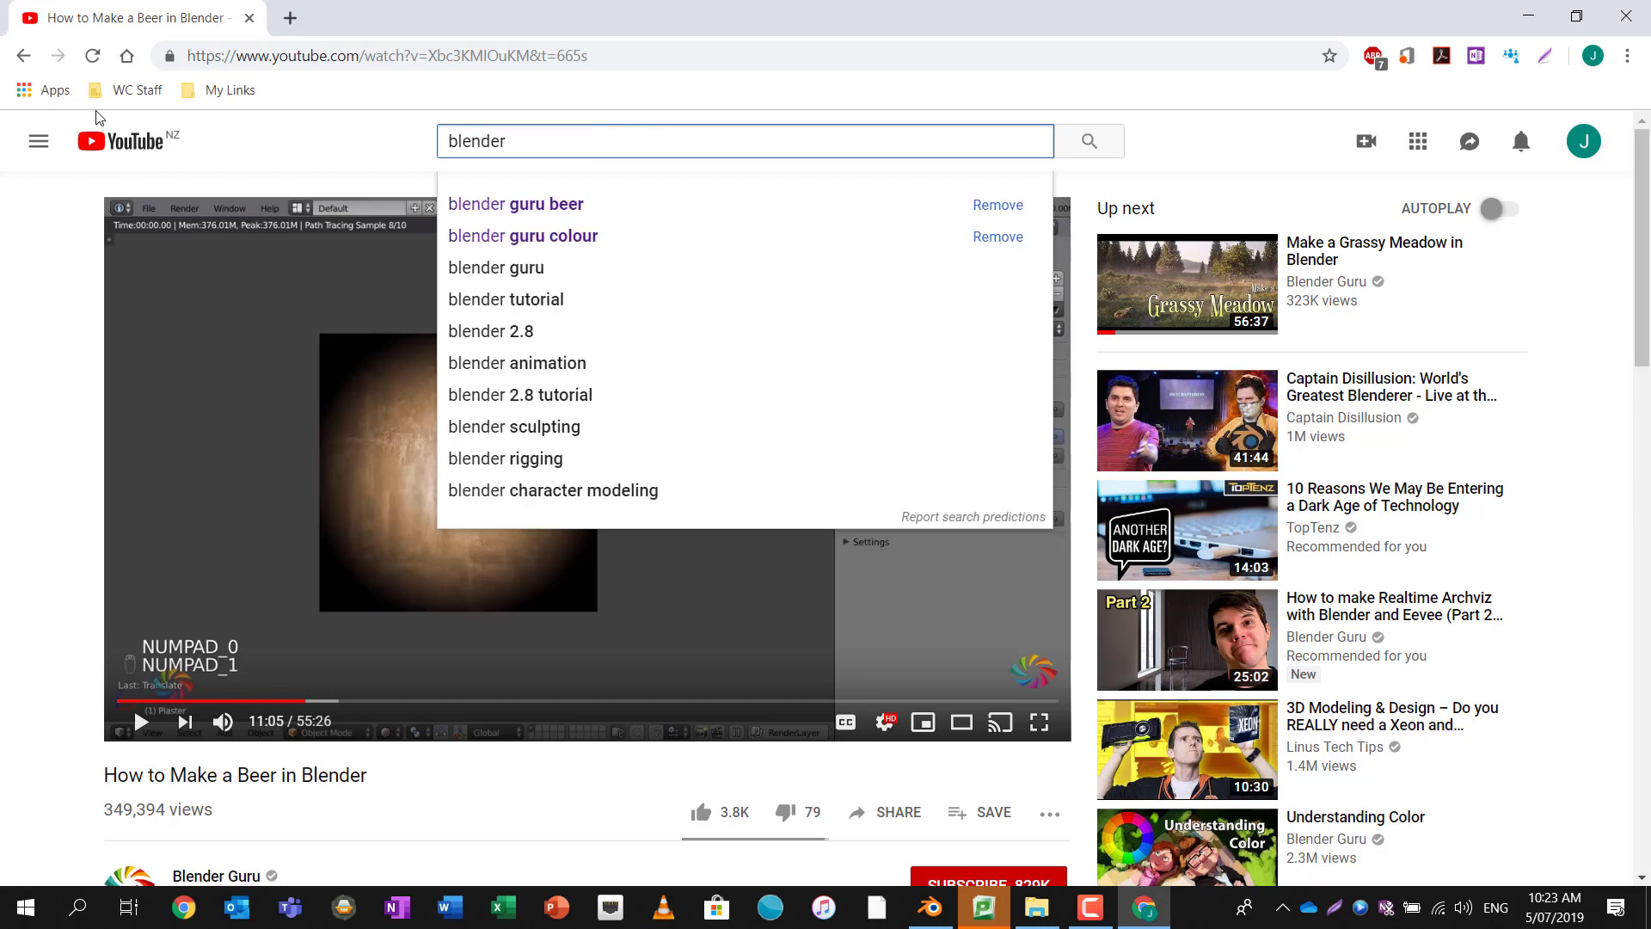
pyautogui.write(' baking ')
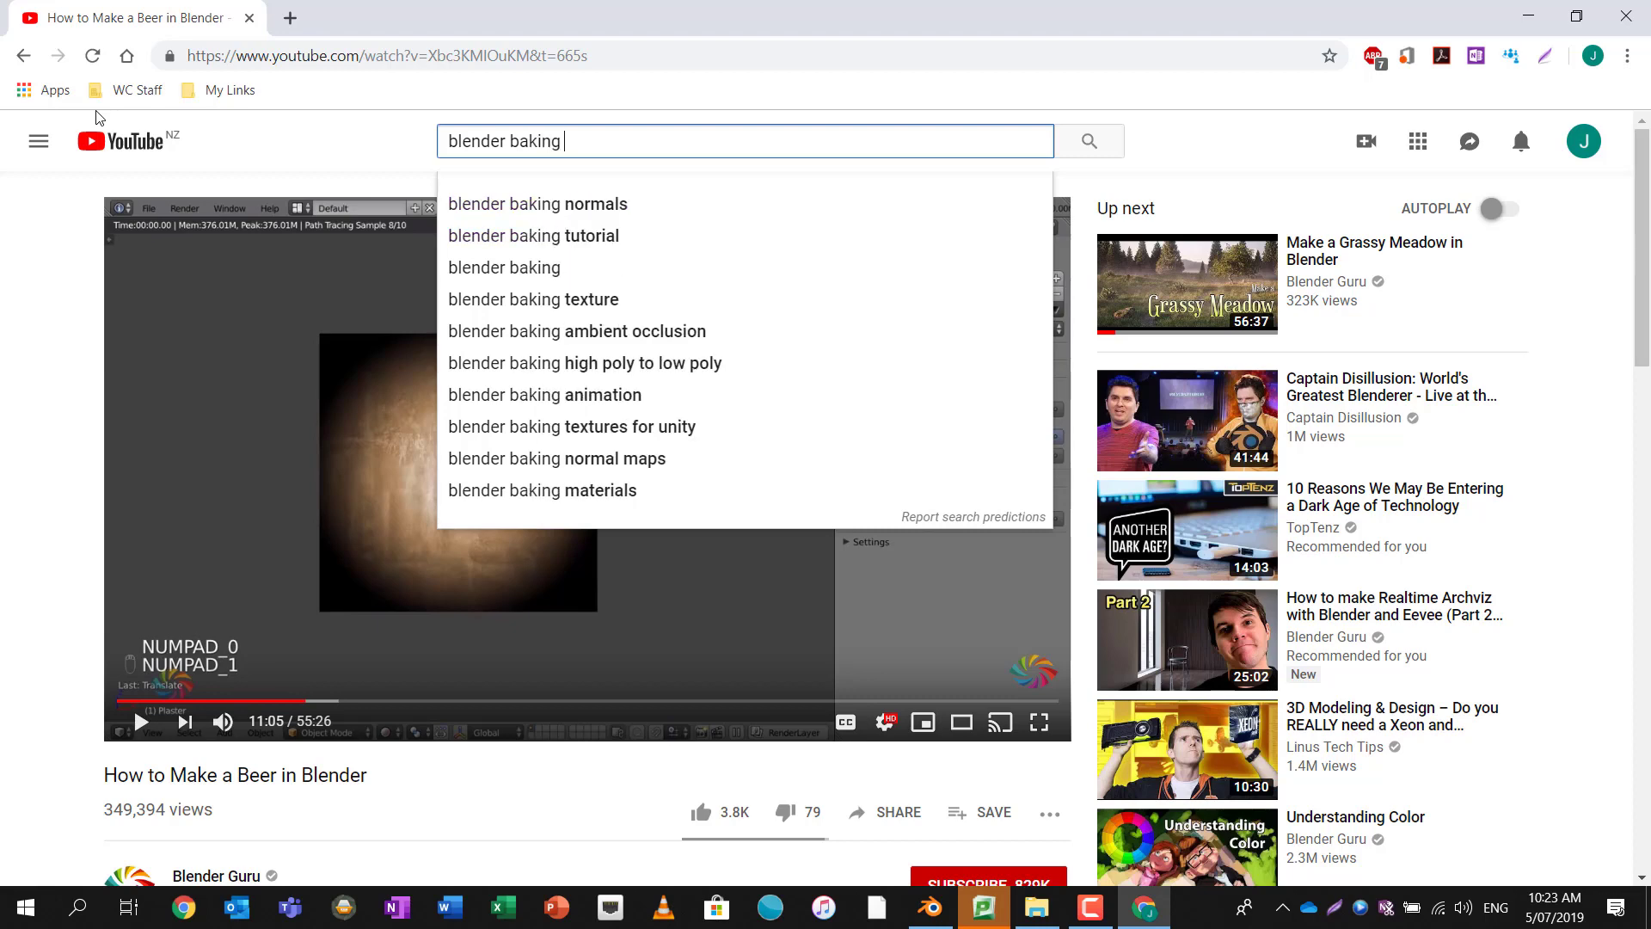
pyautogui.write('5000%')
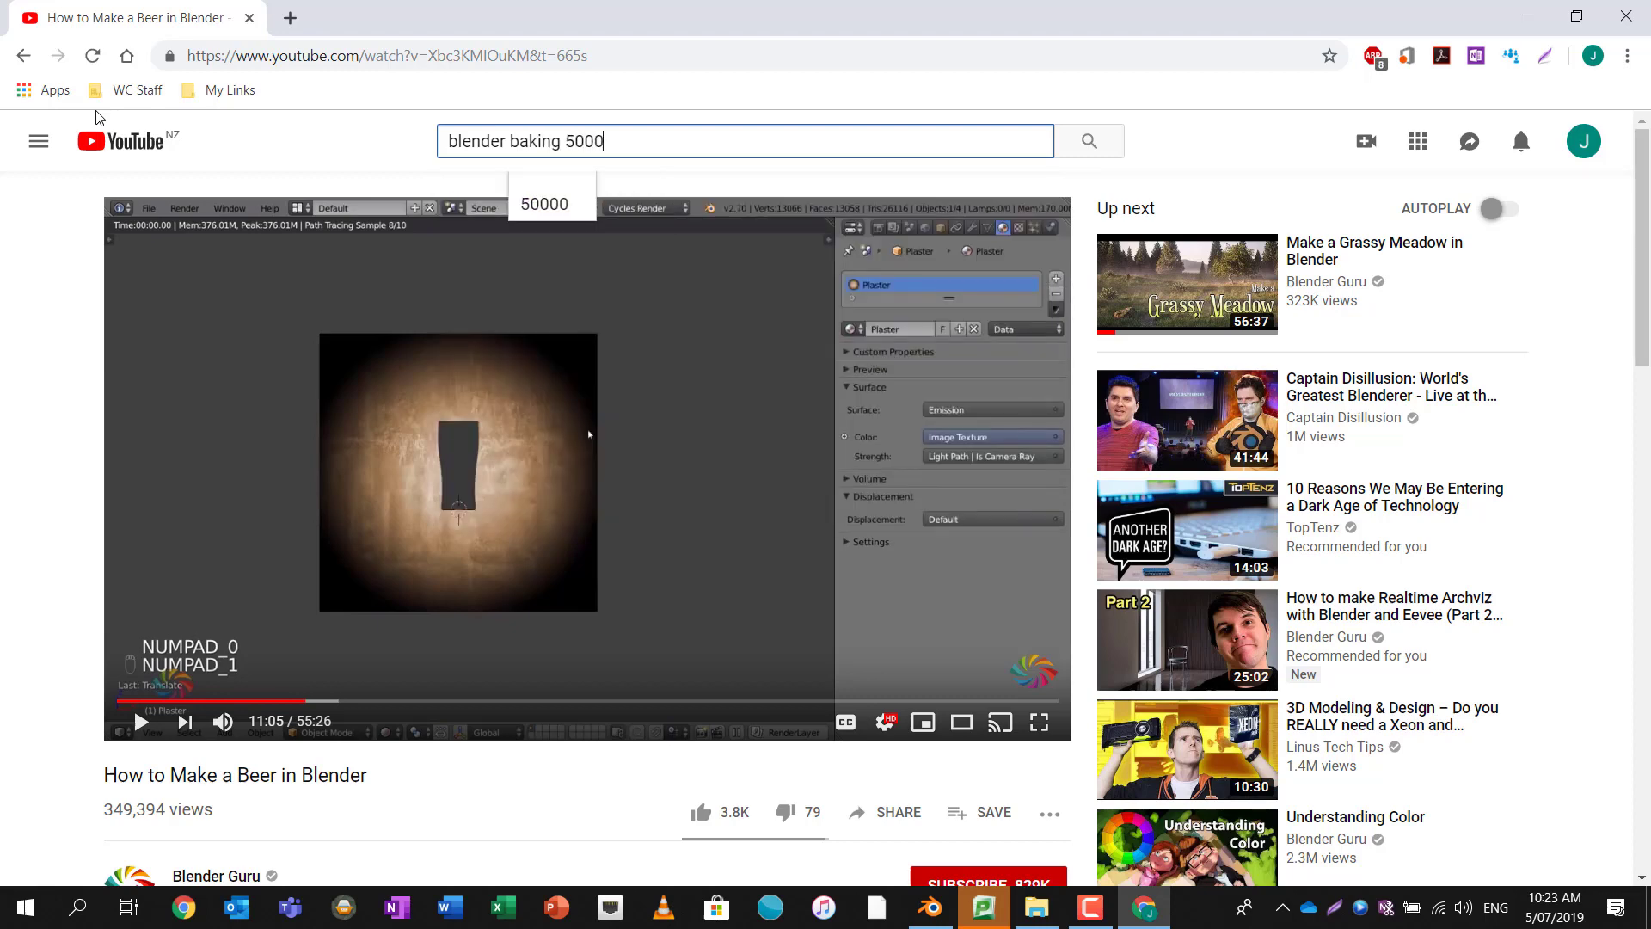
pyautogui.press('Return')
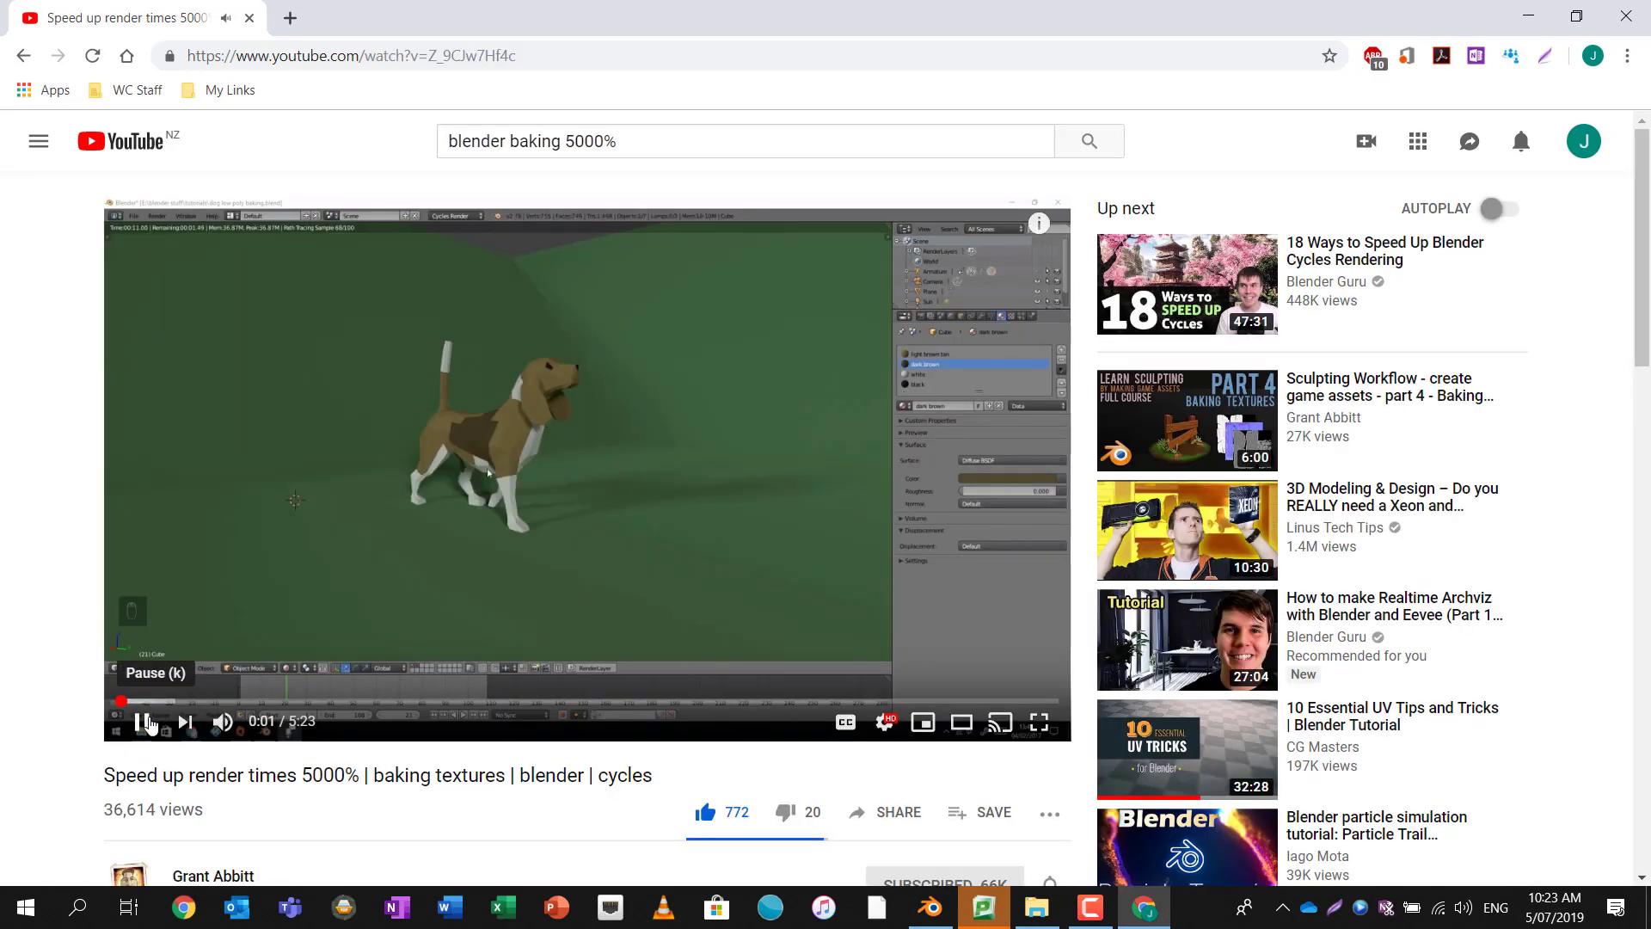
pyautogui.click(142, 721)
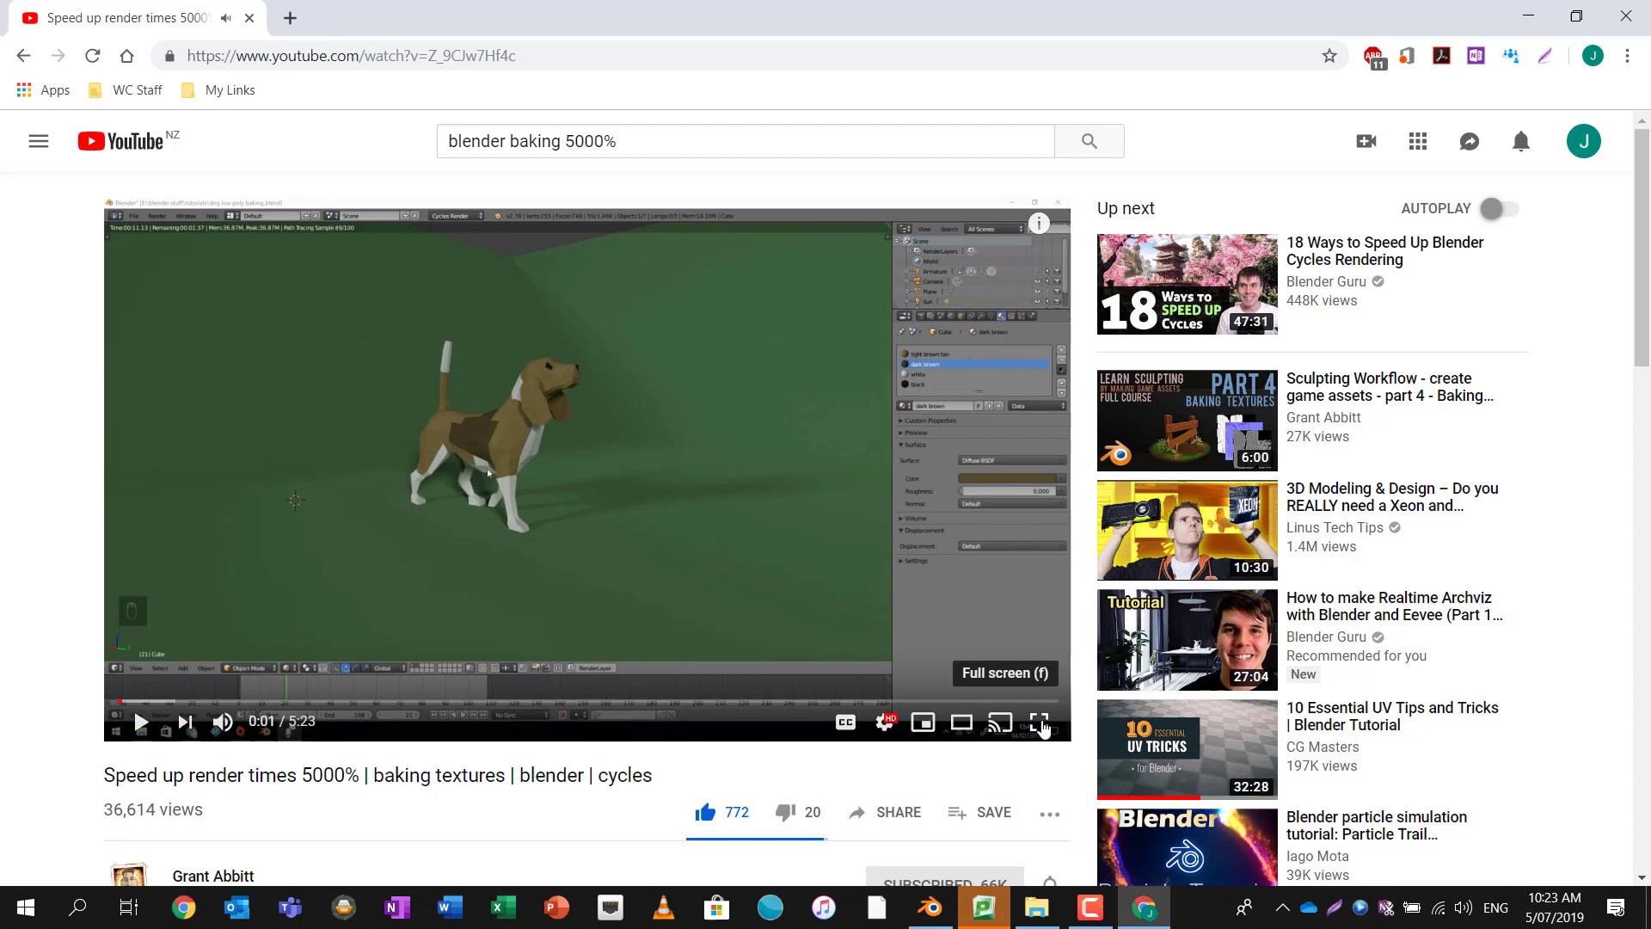
pyautogui.click(1039, 721)
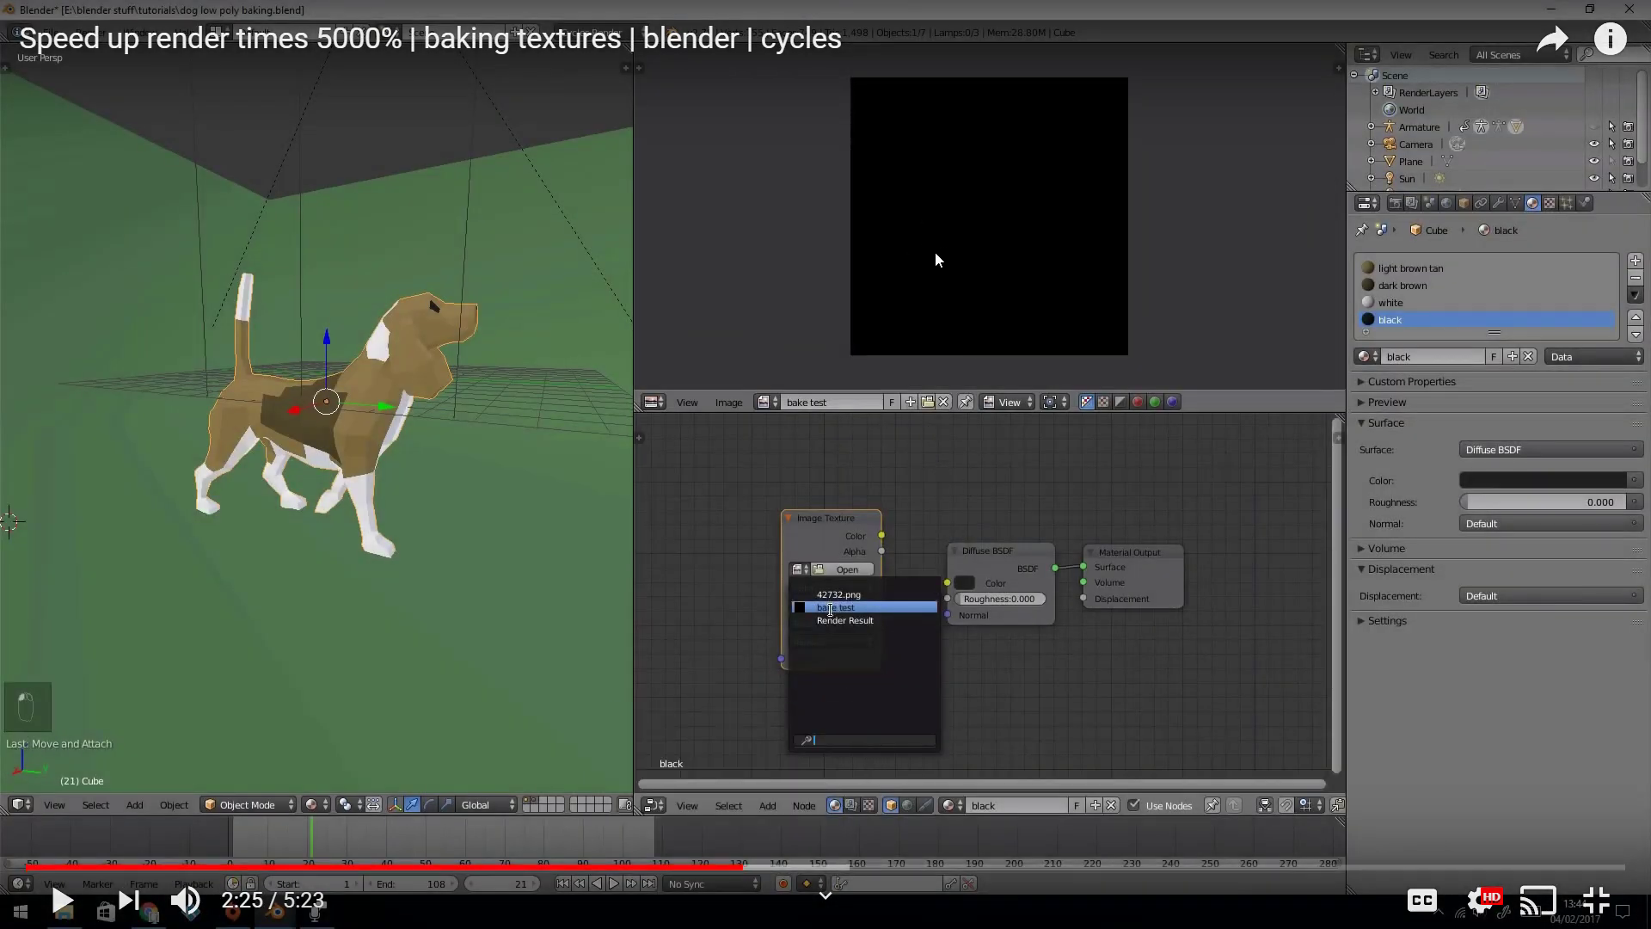
pyautogui.hotkey('alt', 'Tab')
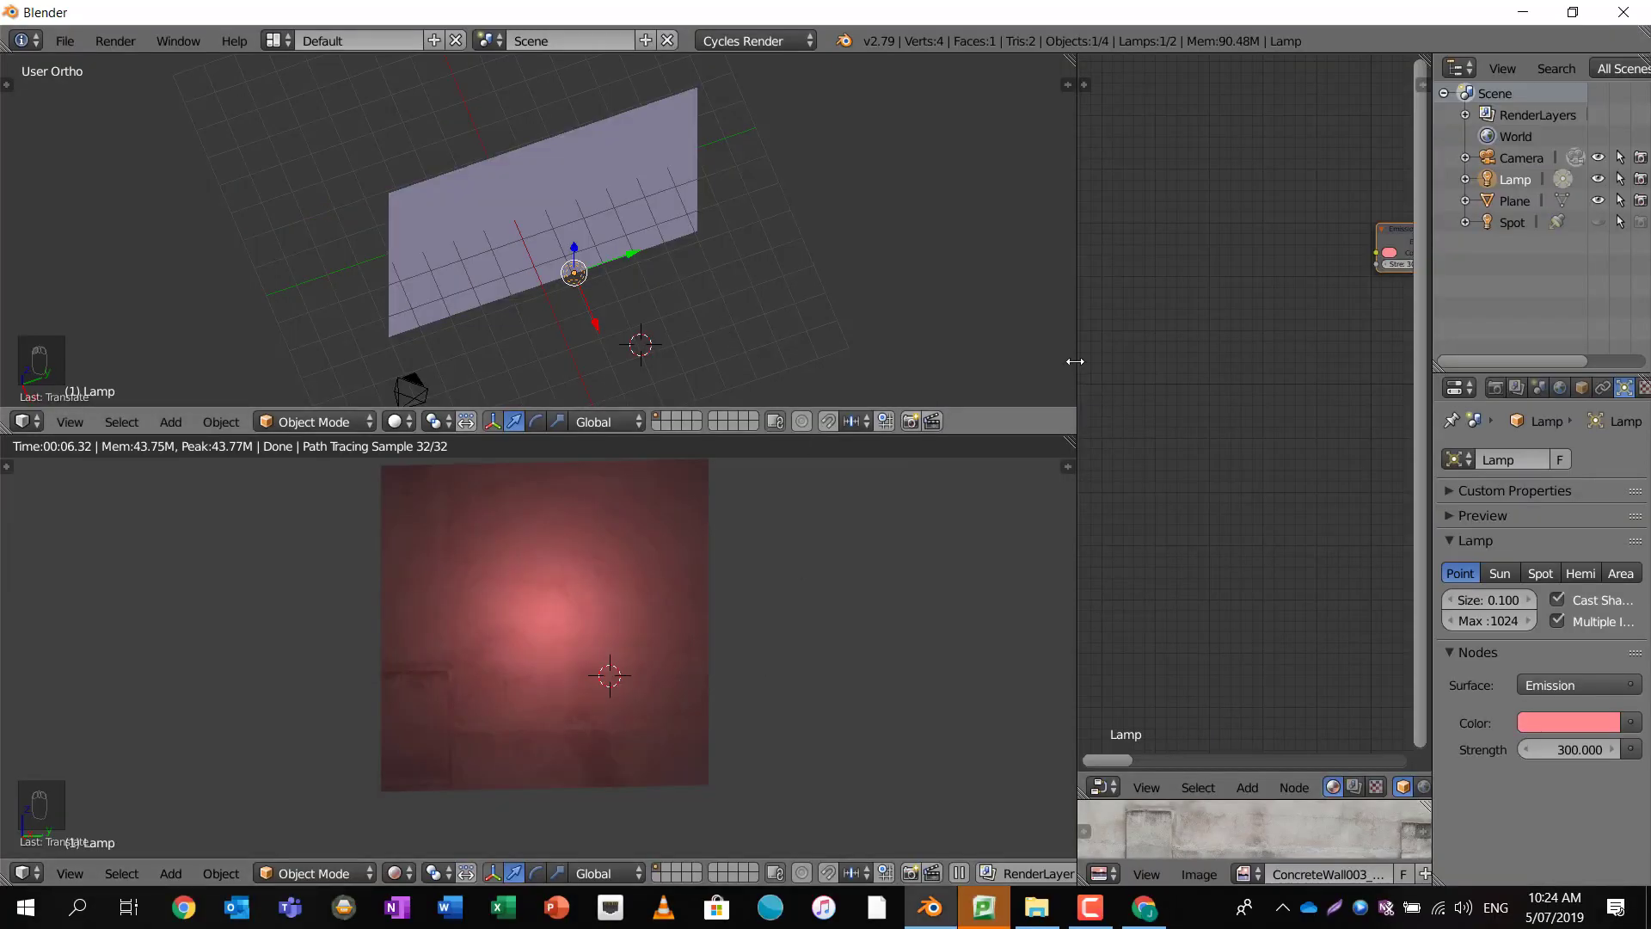
# - Create a new 3072 × 3072 px image named 'wall baked texture' in an Image Editor
pyautogui.moveTo(1079, 362); pyautogui.dragTo(548, 362)
pyautogui.click(571, 784)
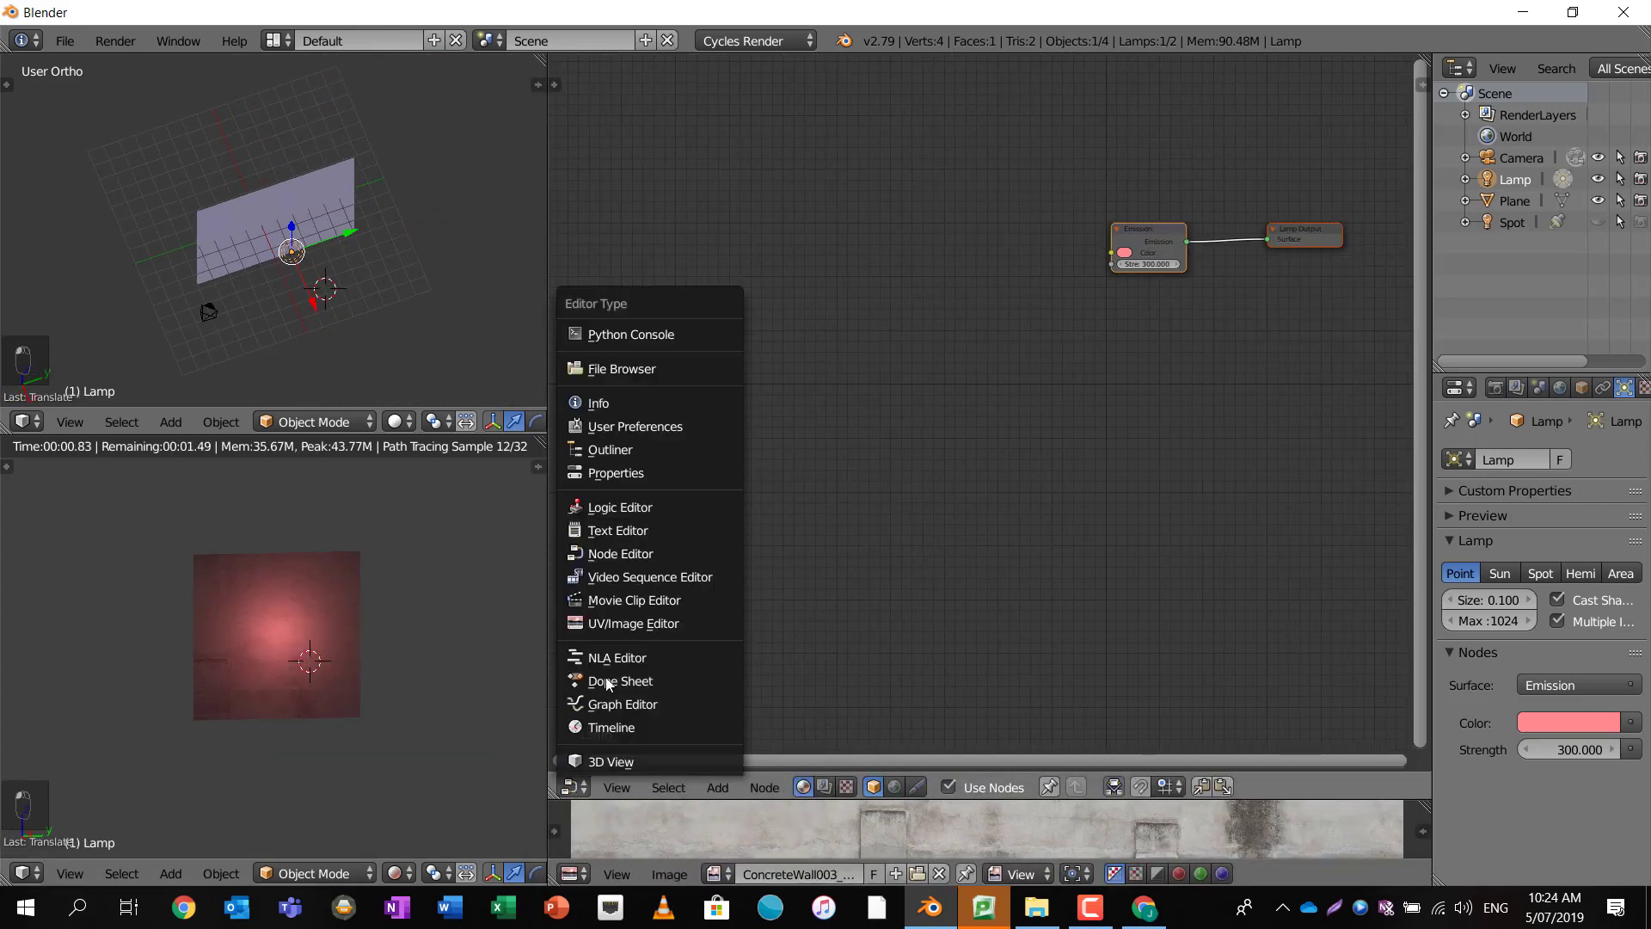
pyautogui.click(601, 624)
pyautogui.click(767, 787)
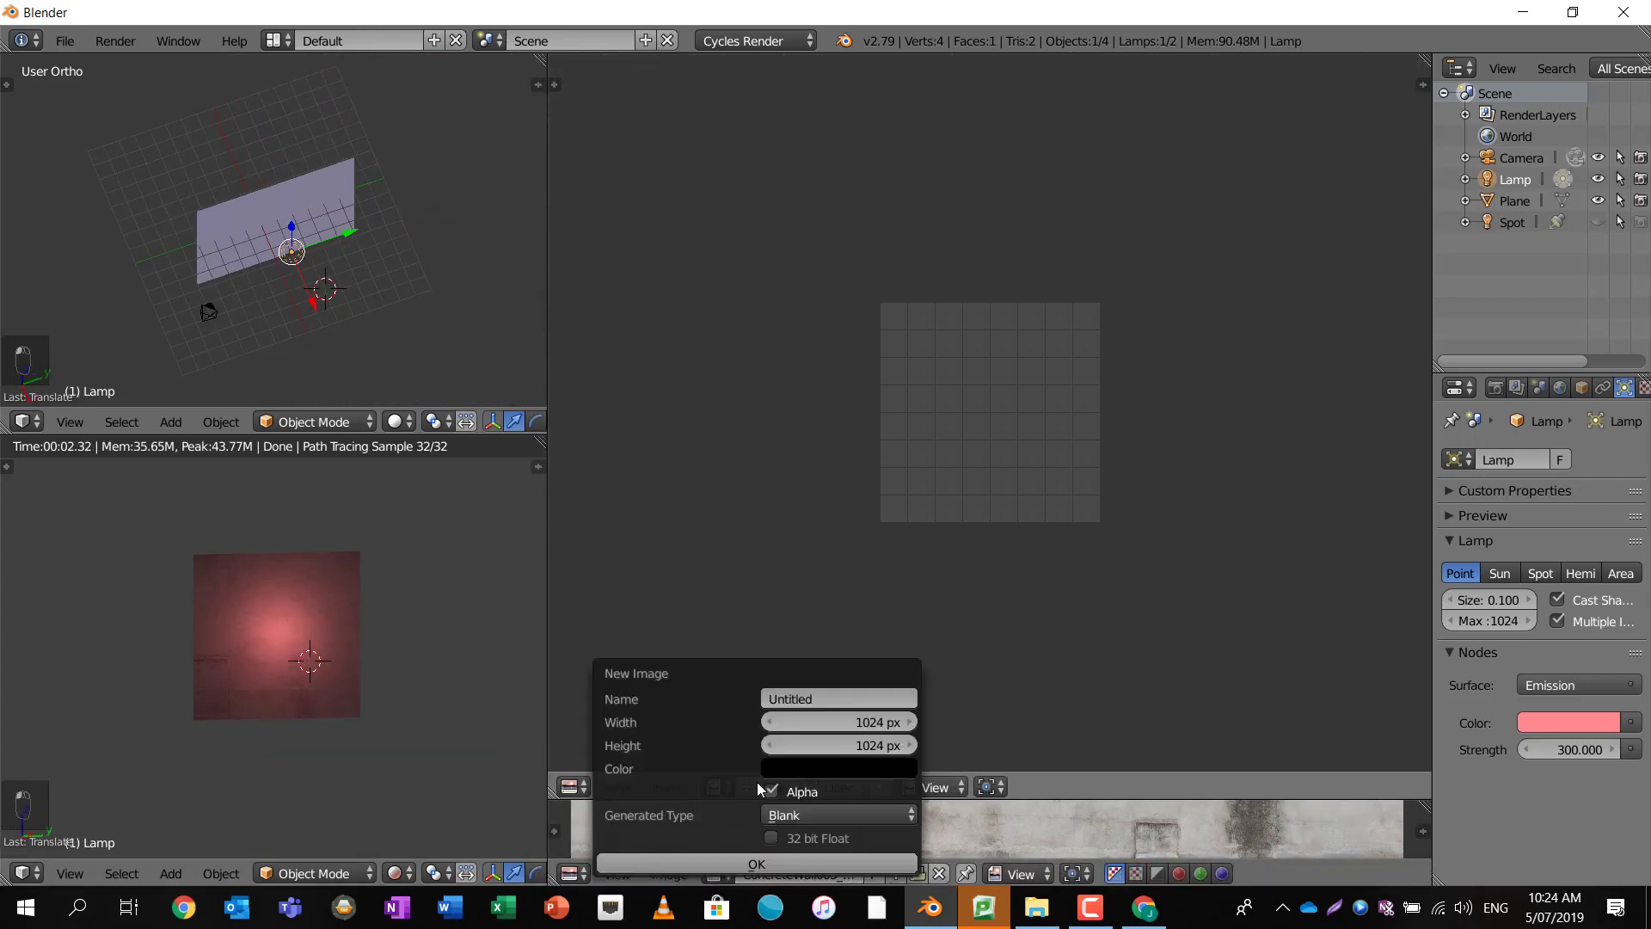
pyautogui.click(822, 694)
pyautogui.write('wall baked tex')
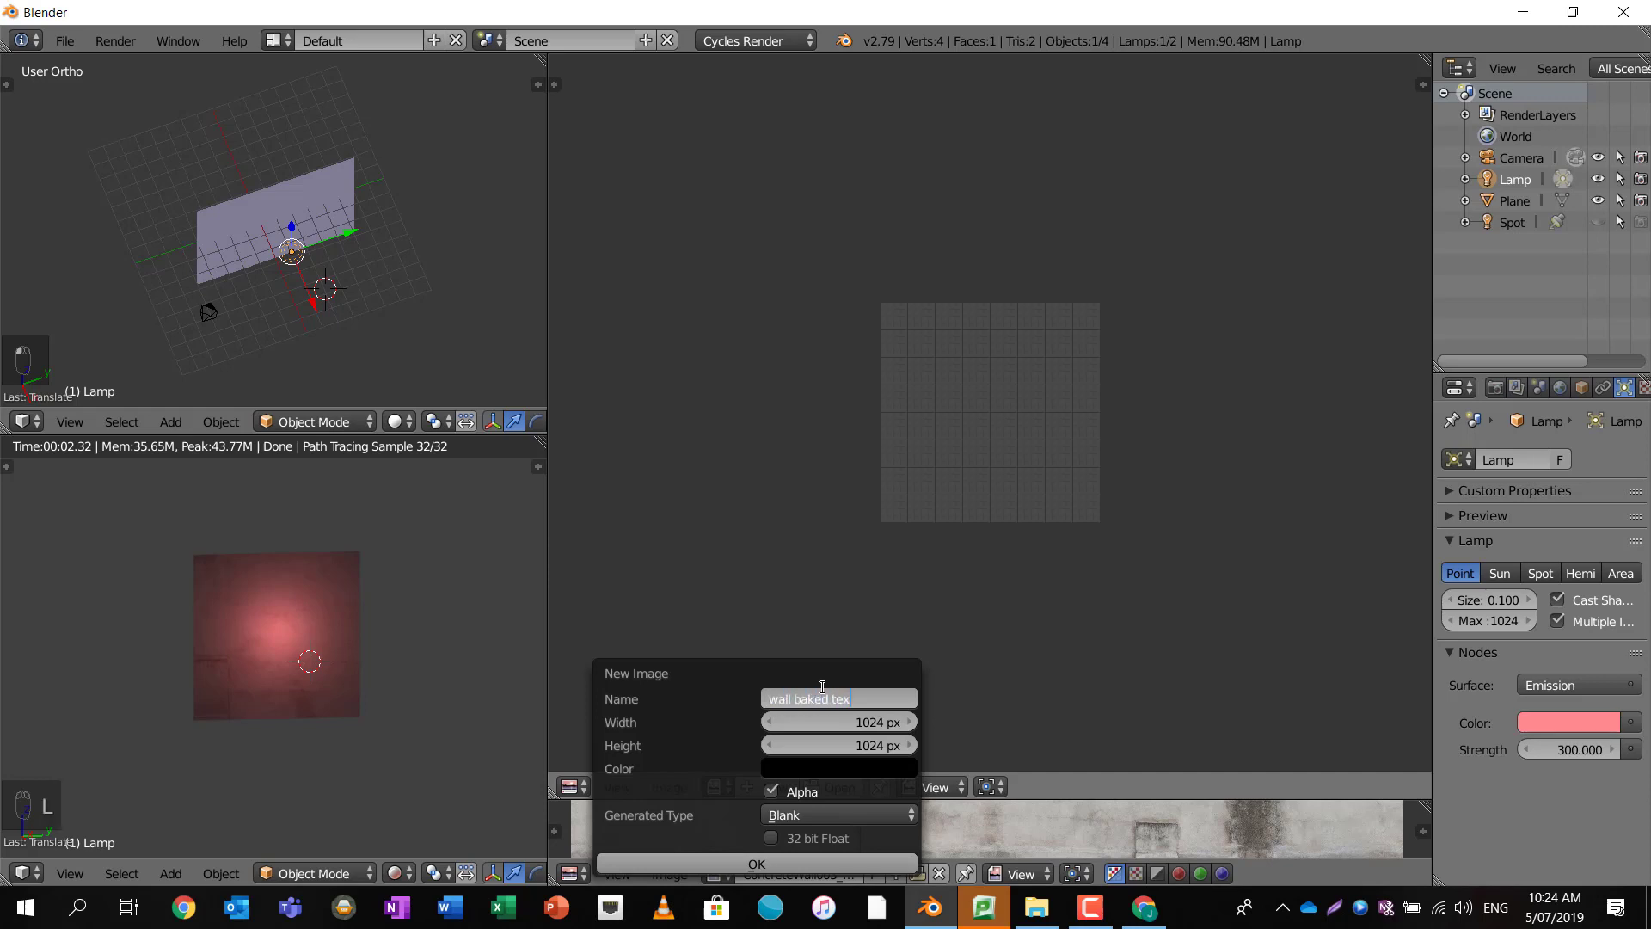
pyautogui.write('ture')
pyautogui.click(856, 719)
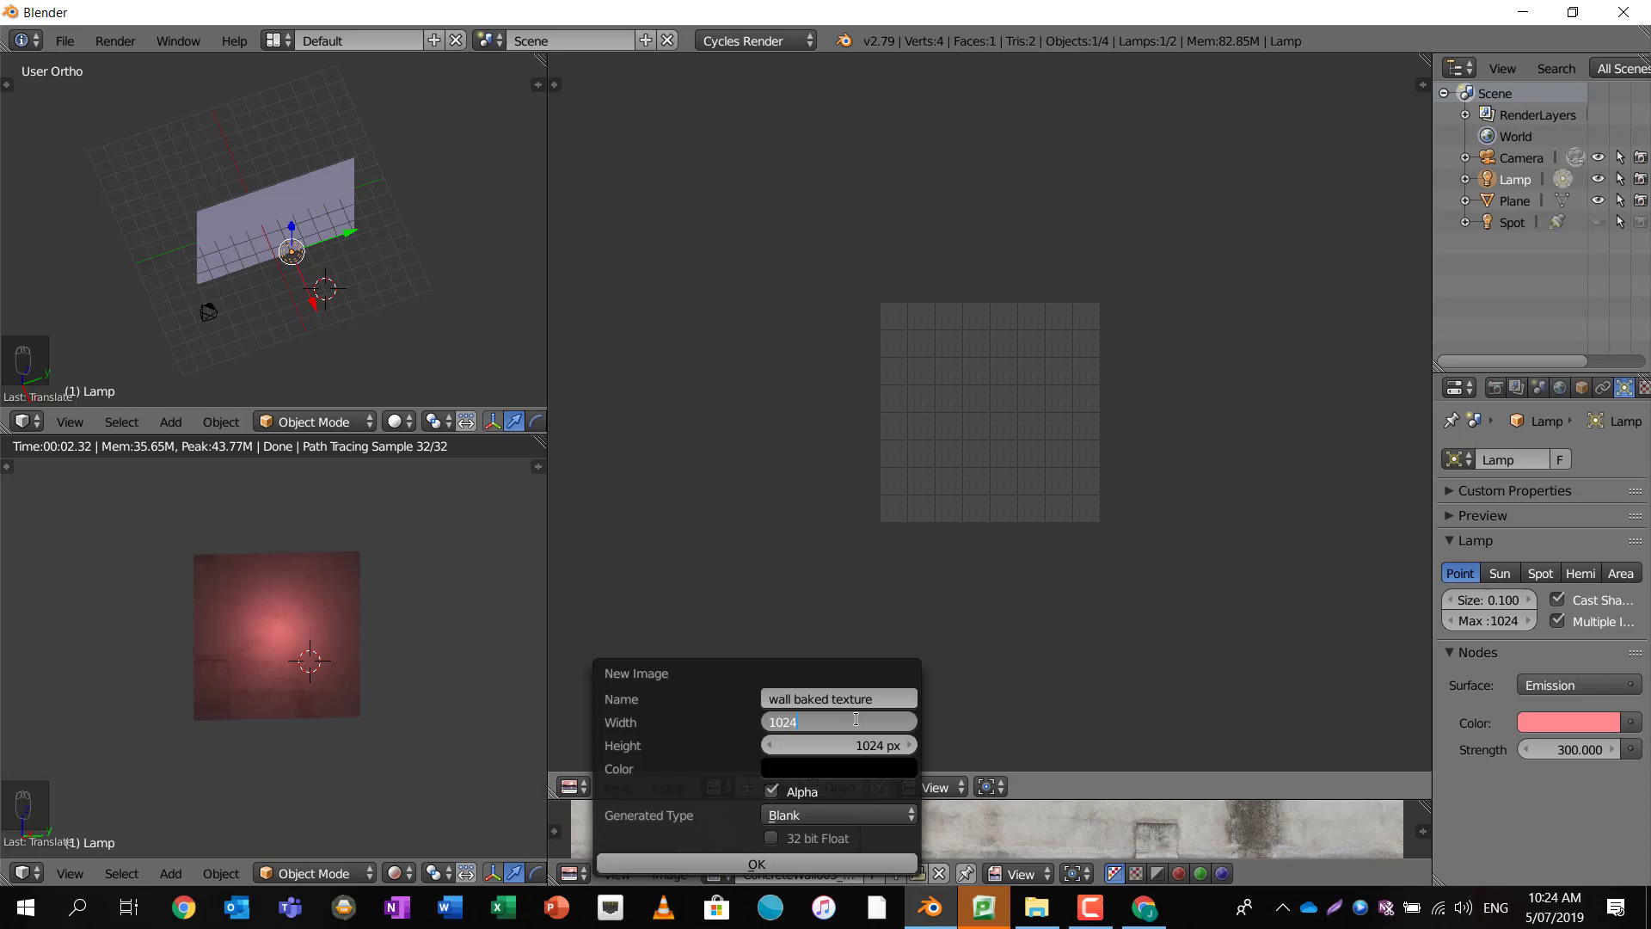
pyautogui.press('Return')
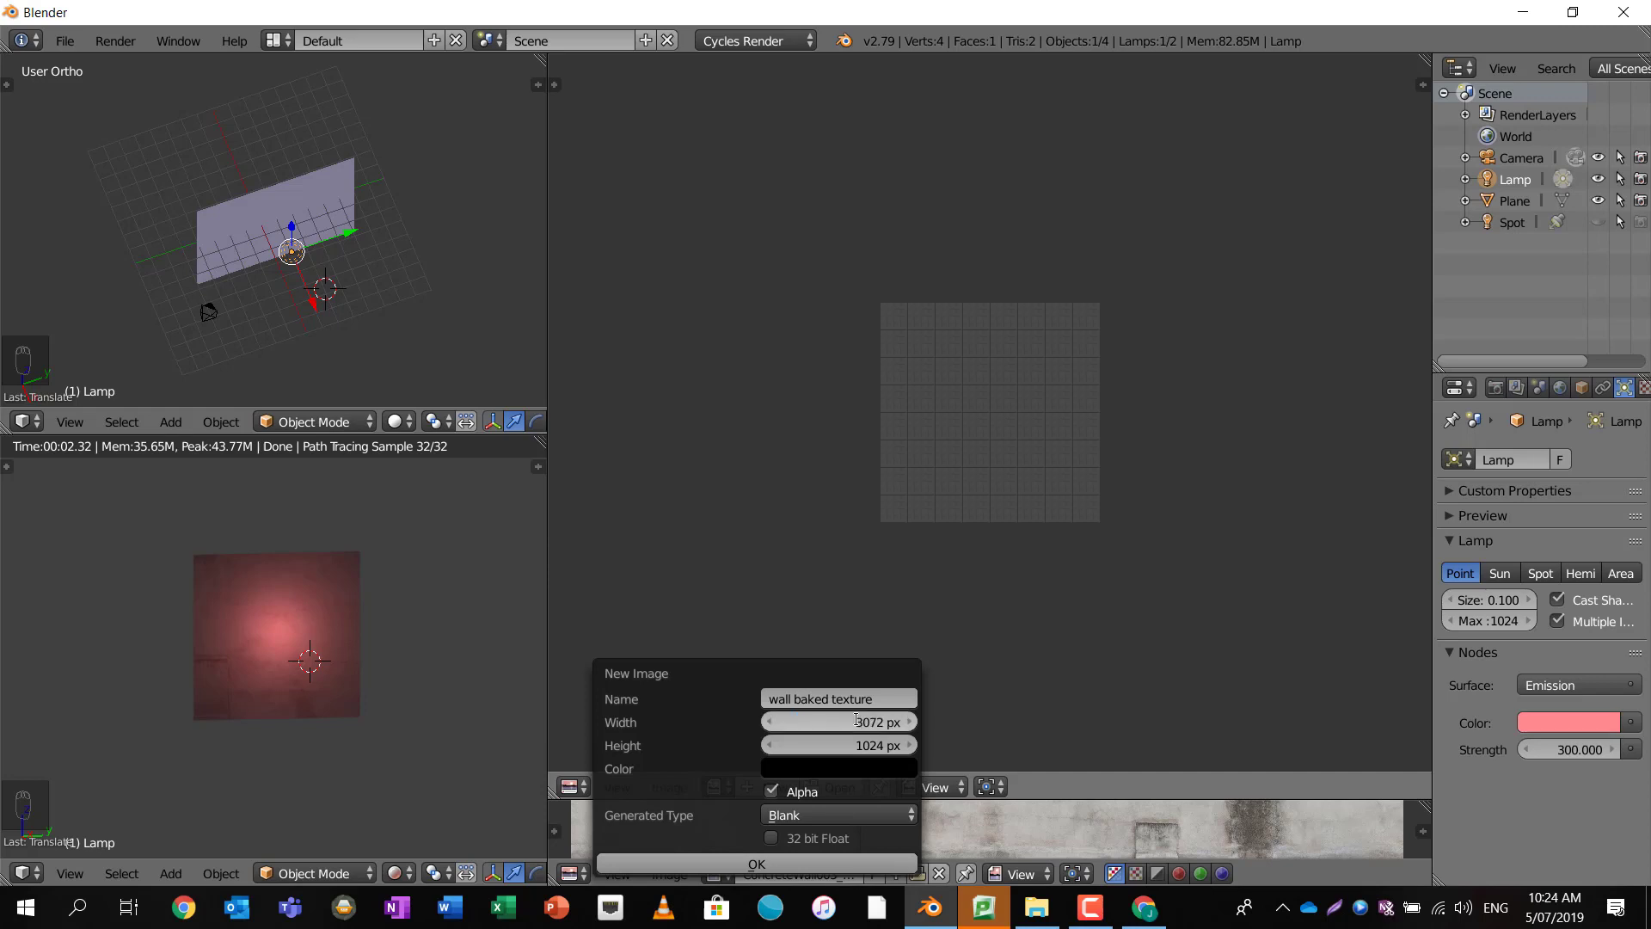
pyautogui.click(862, 739)
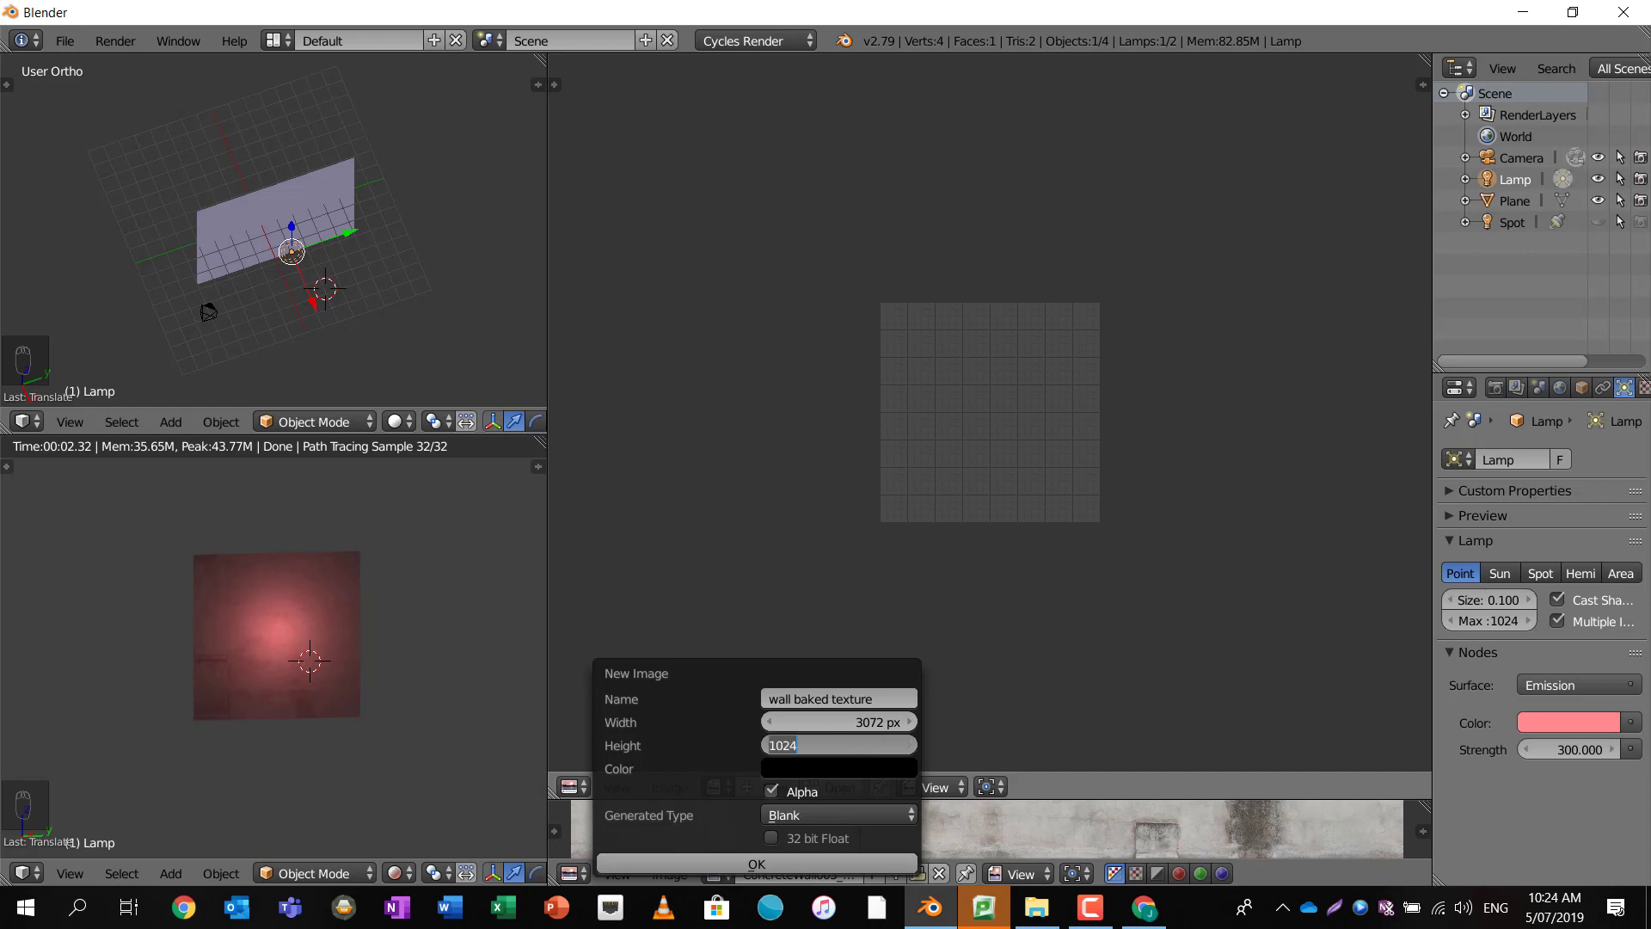
pyautogui.press('End')
pyautogui.write('*3')
pyautogui.press('Return')
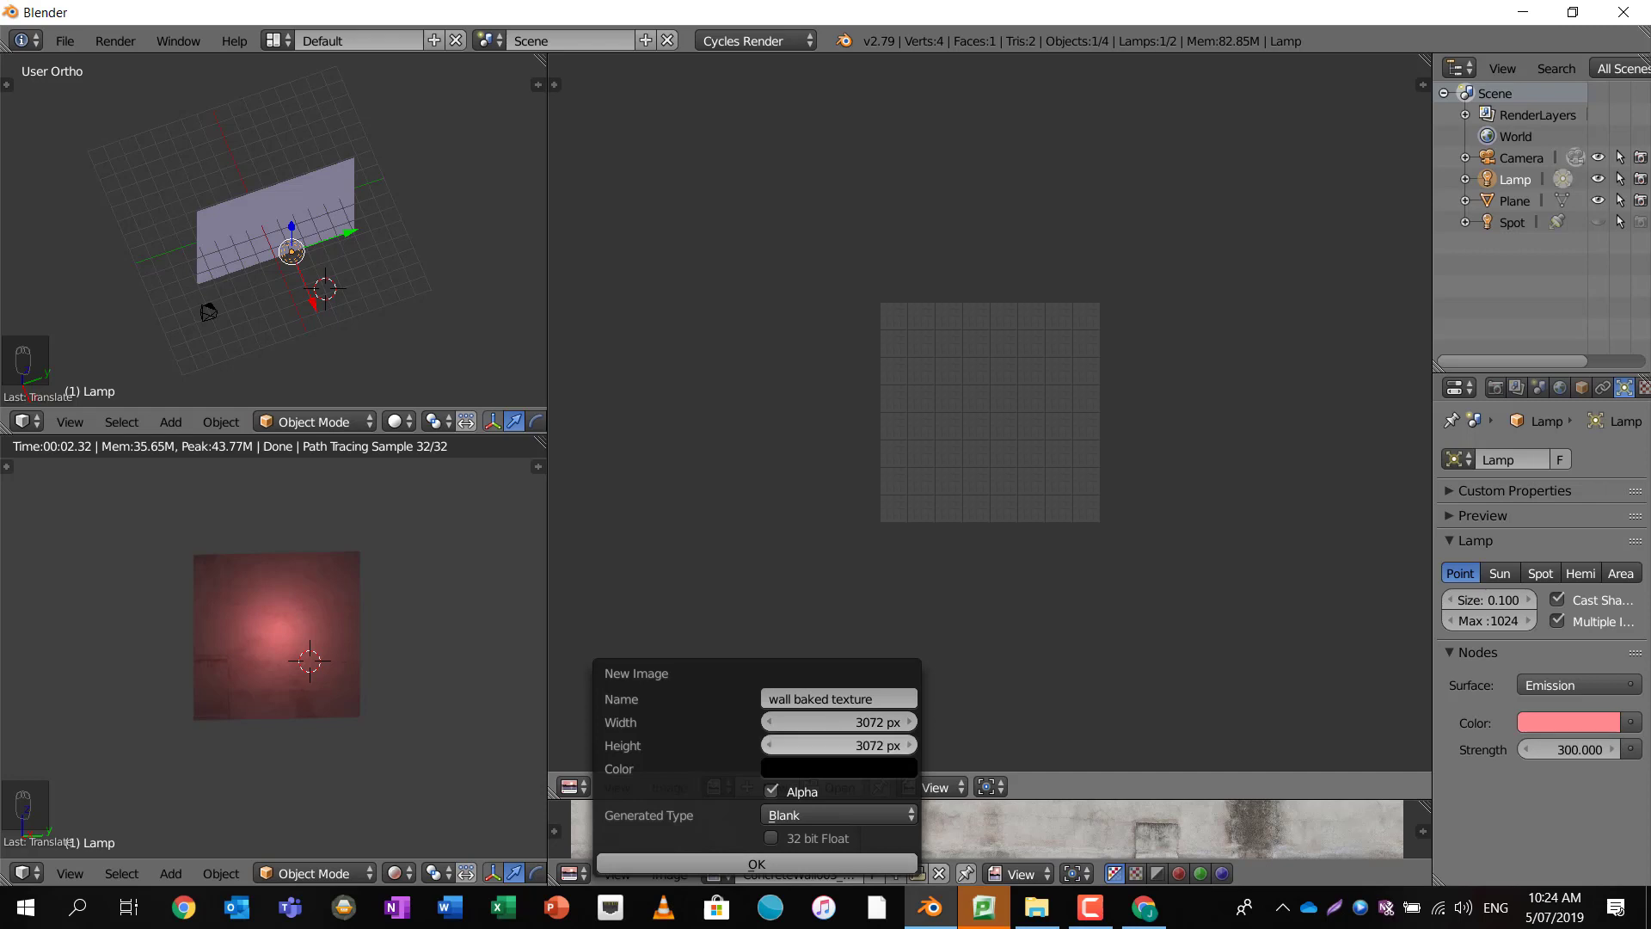
pyautogui.click(746, 865)
# - Save a copy of the image as wall baked texture.png on the Desktop
pyautogui.click(682, 788)
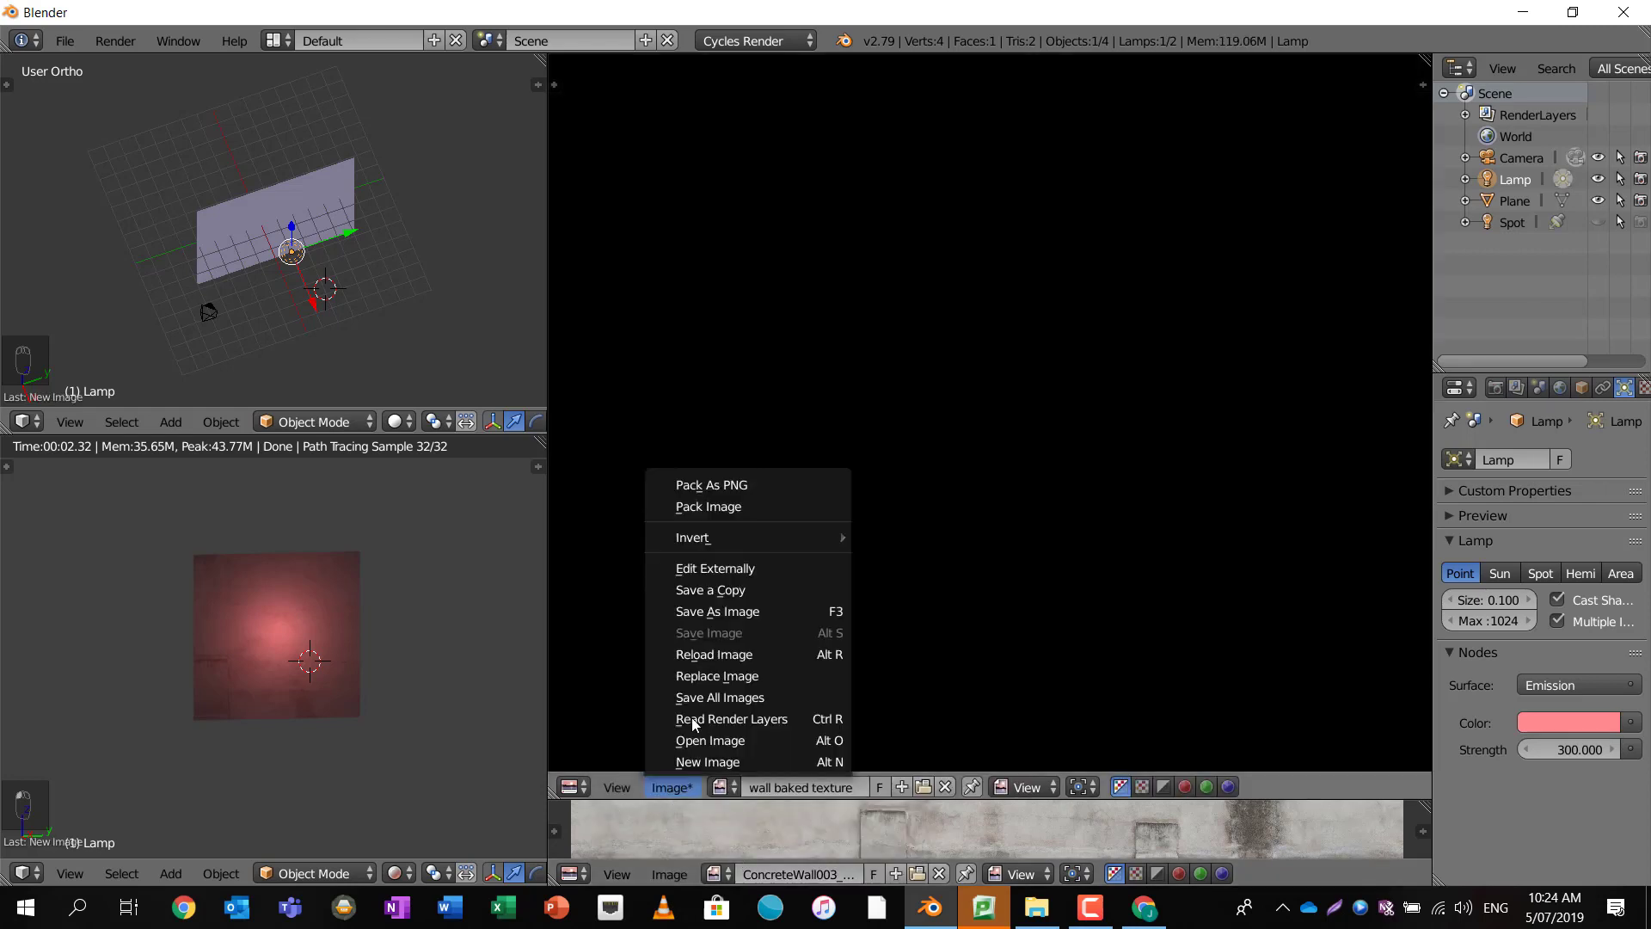
pyautogui.click(729, 590)
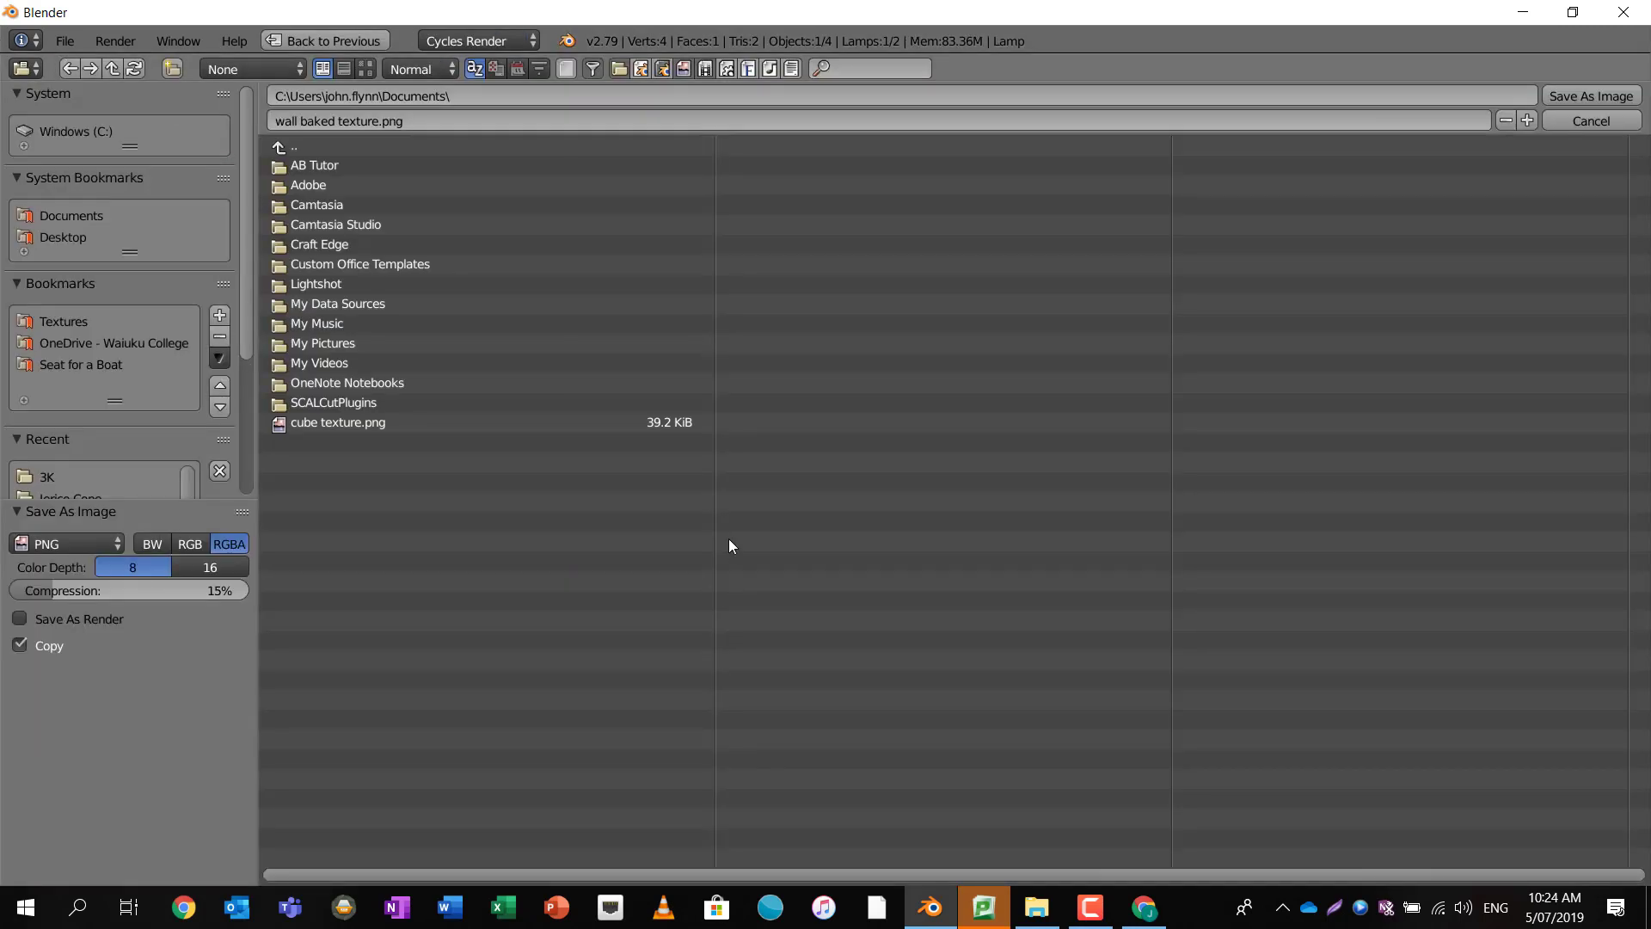
pyautogui.click(58, 237)
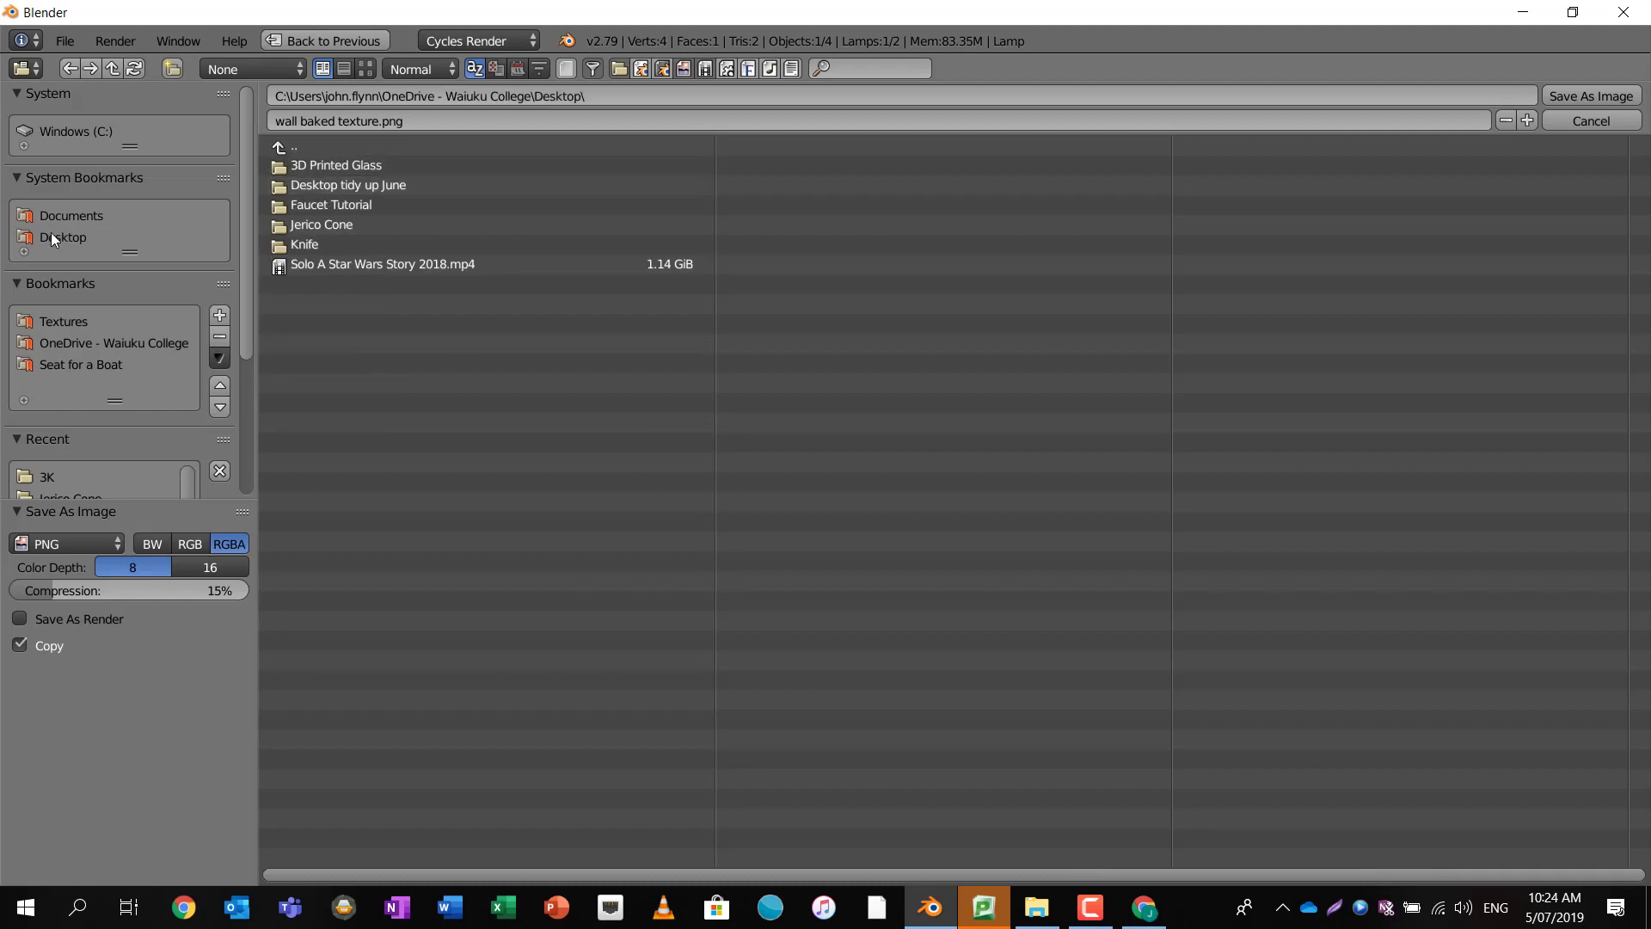
pyautogui.click(1560, 96)
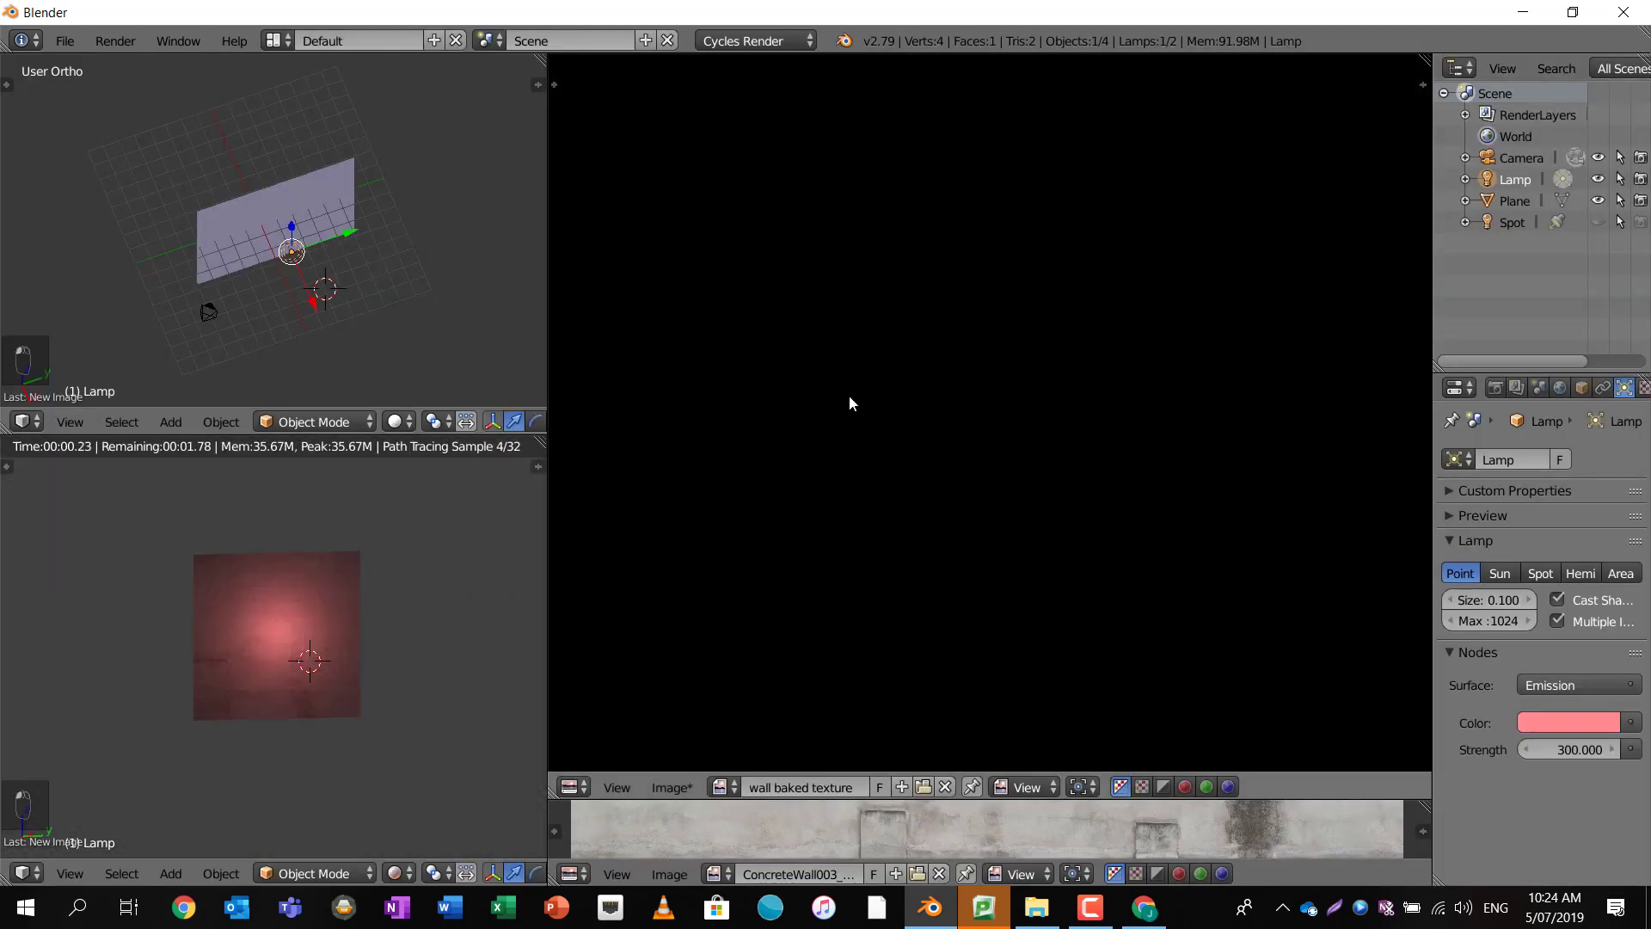
pyautogui.scroll(-5, 870, 406)
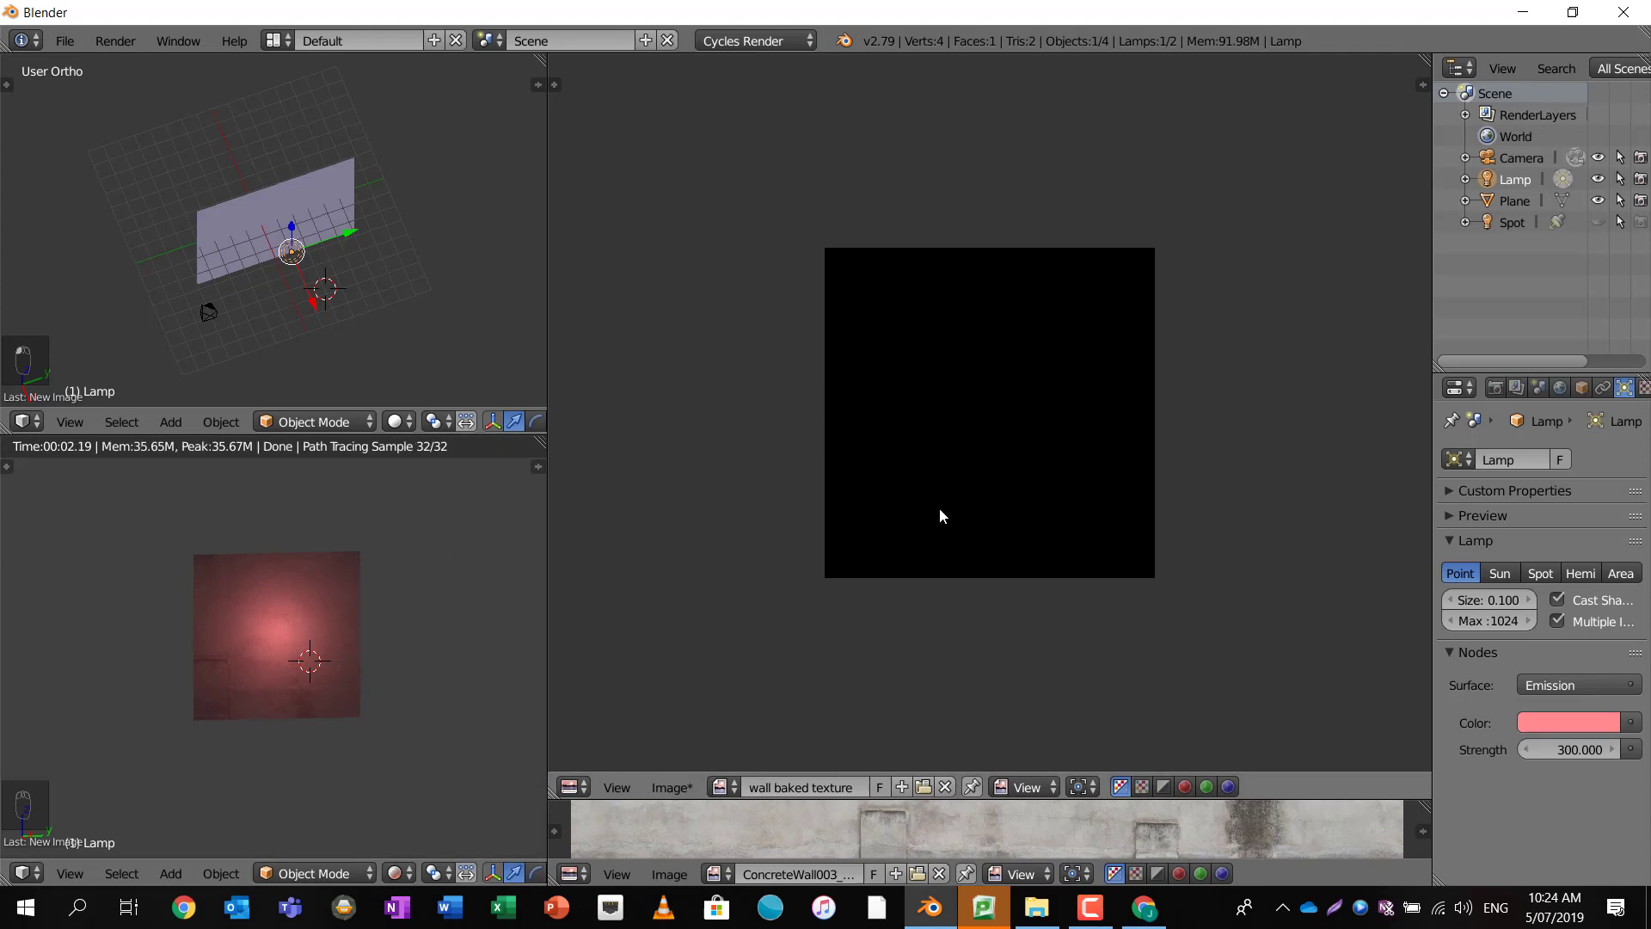
pyautogui.hotkey('alt', 'Tab')
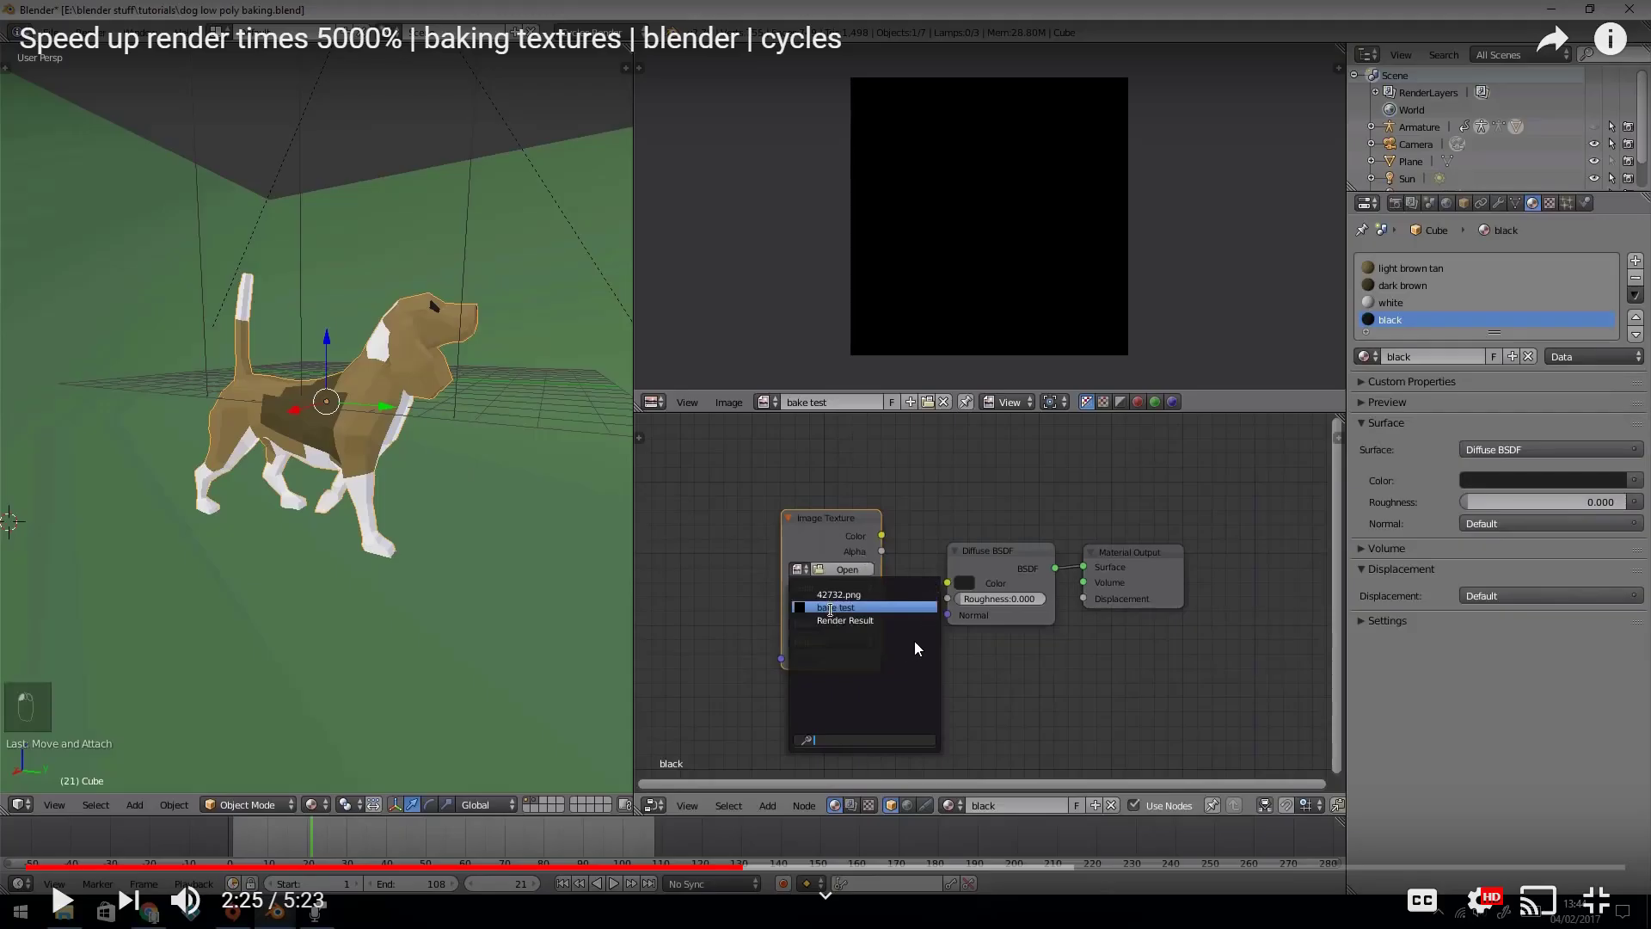
pyautogui.click(969, 666)
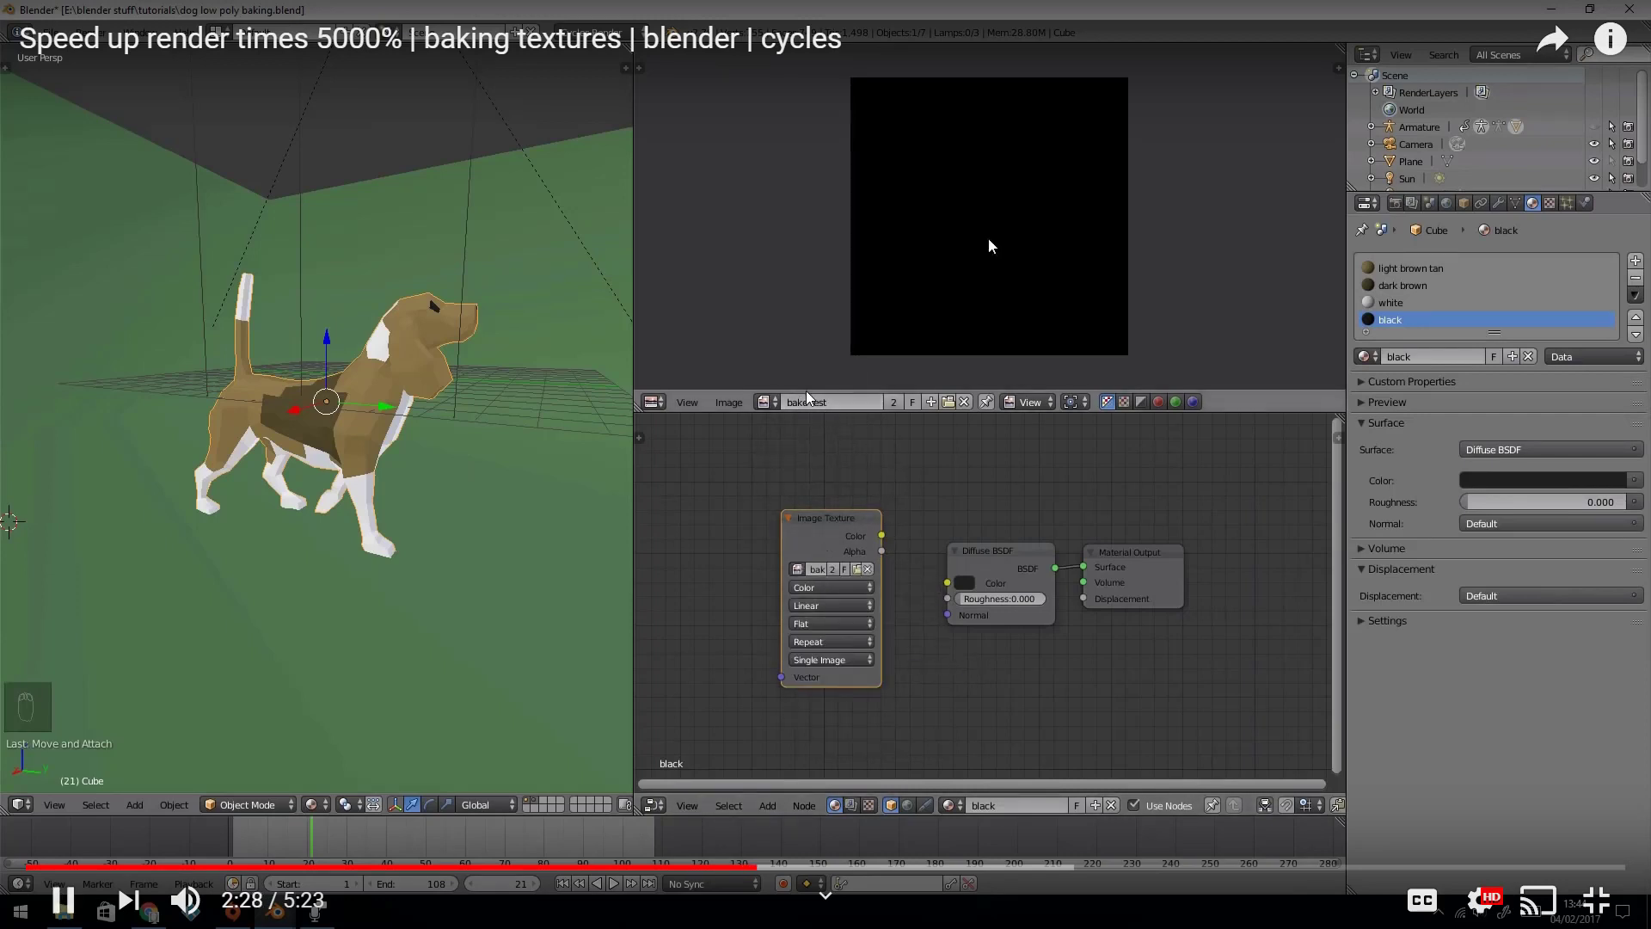
pyautogui.click(807, 416)
pyautogui.hotkey('alt', 'Tab')
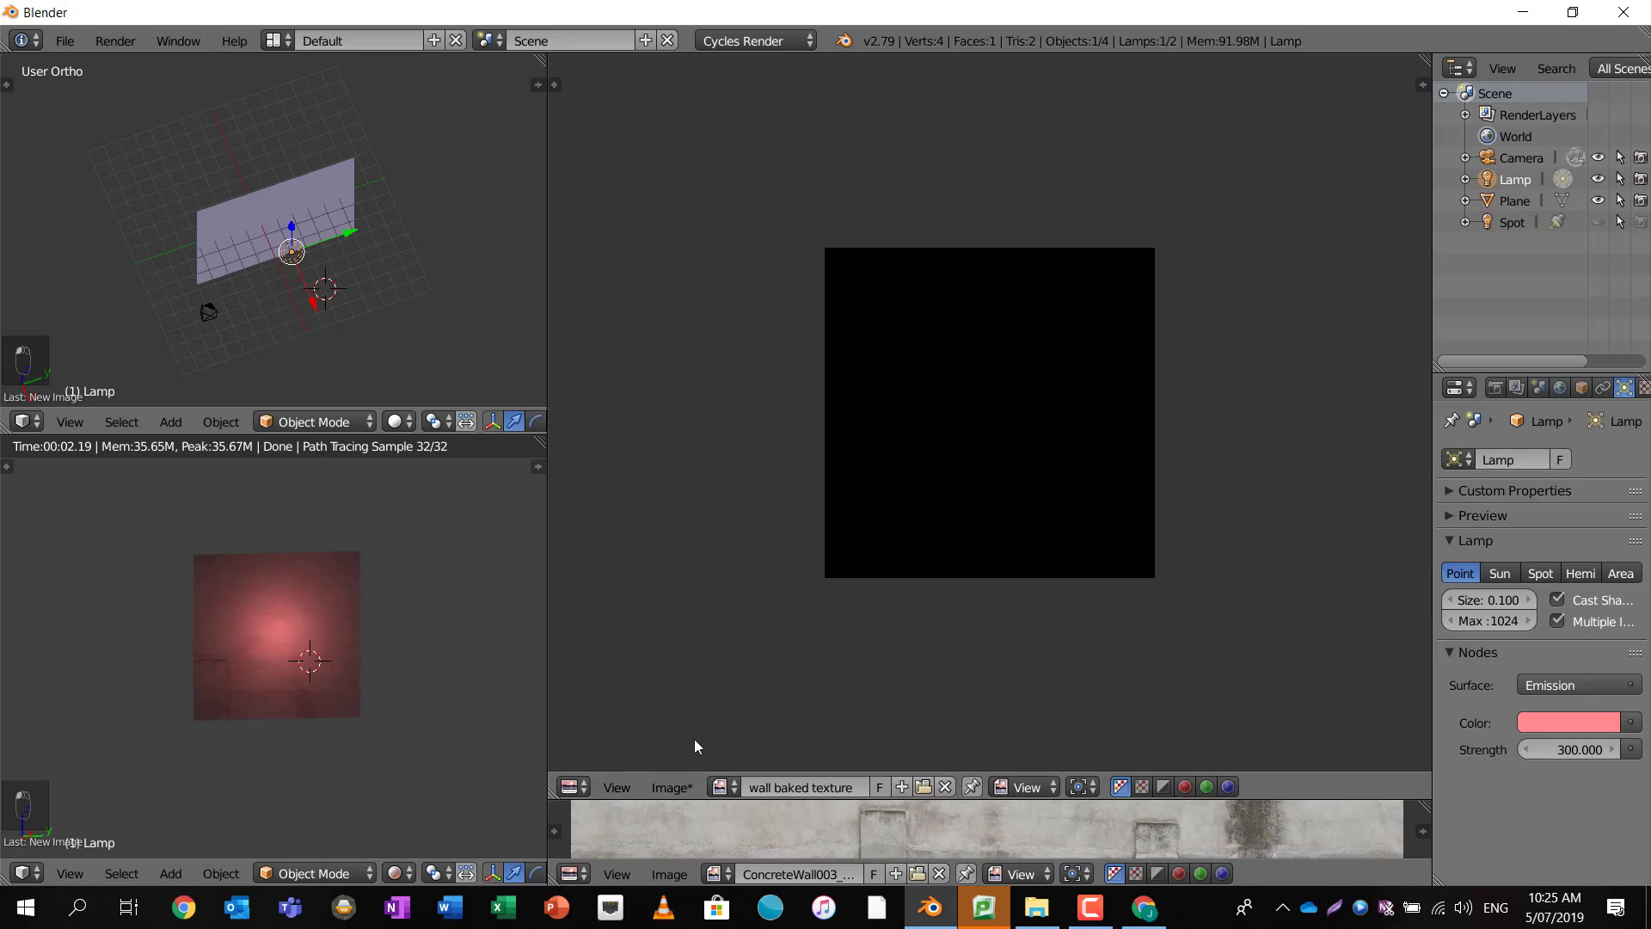
# - Turn the lower area into a Node Editor showing the Plane's material nodes
pyautogui.moveTo(694, 773); pyautogui.dragTo(707, 318)
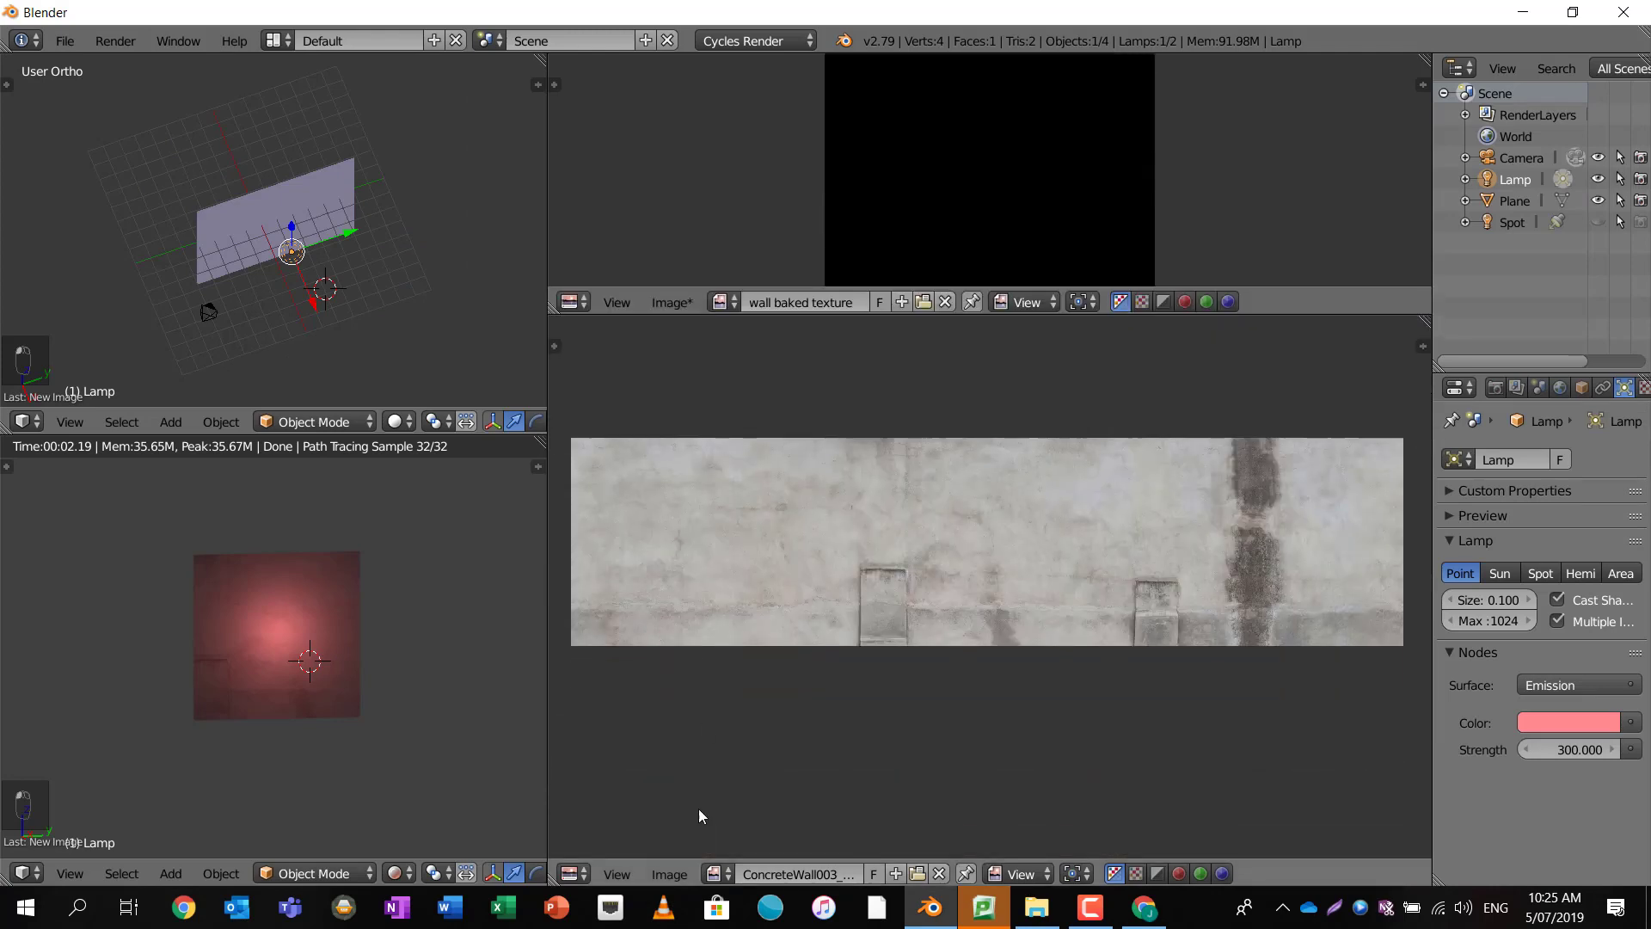
pyautogui.click(574, 873)
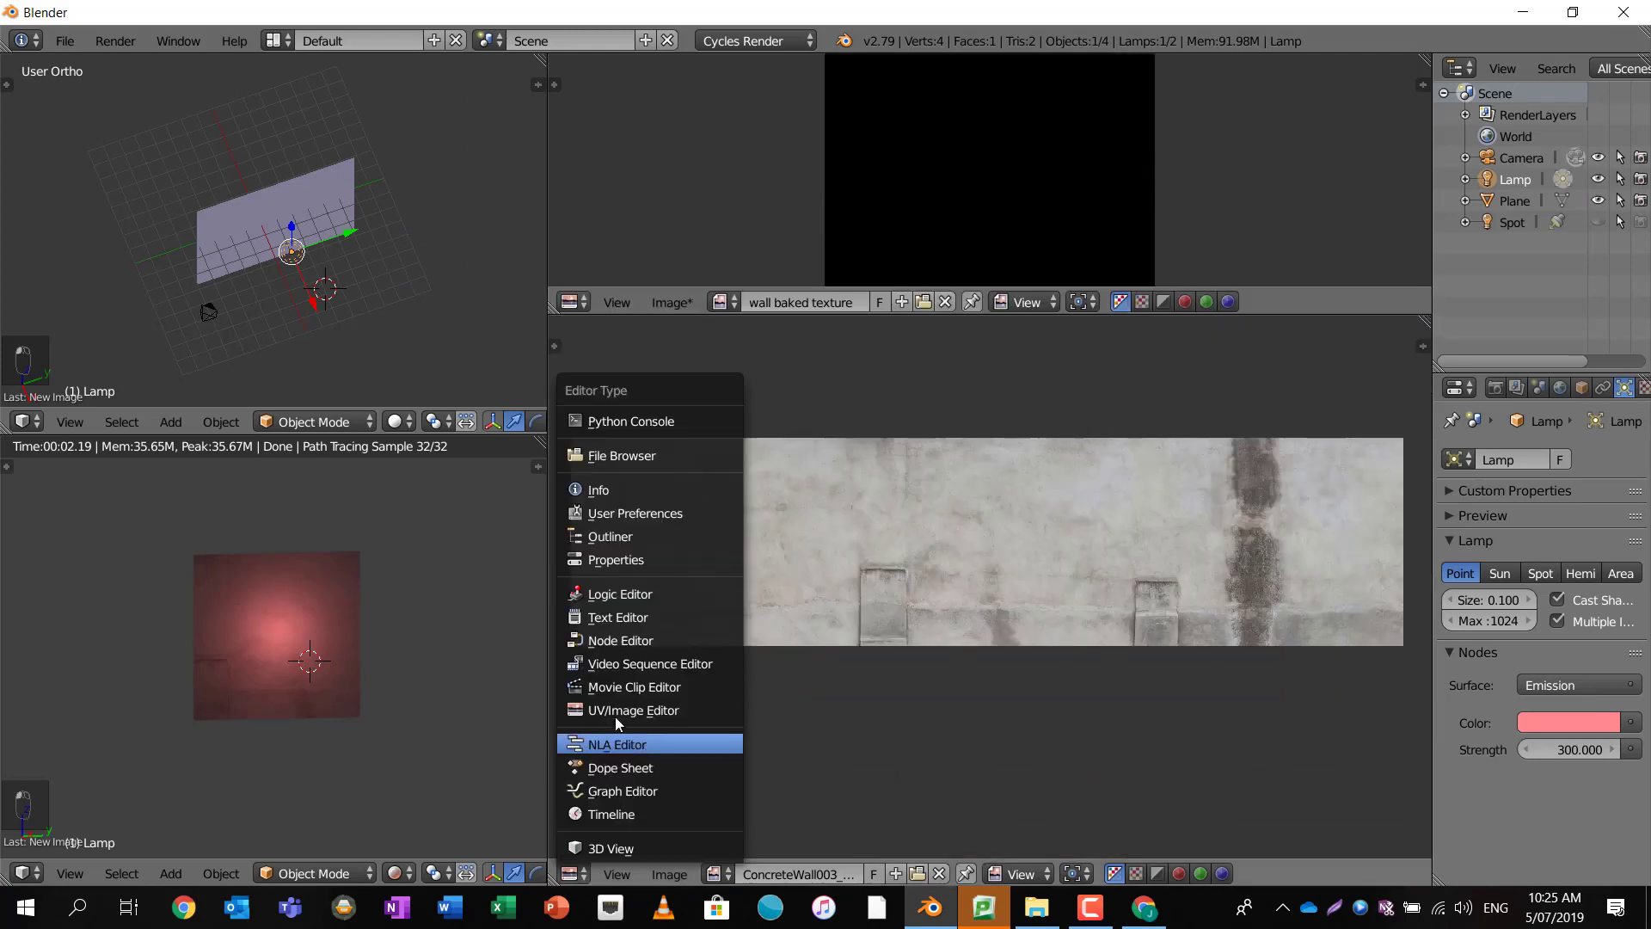
pyautogui.click(615, 639)
pyautogui.press('Home')
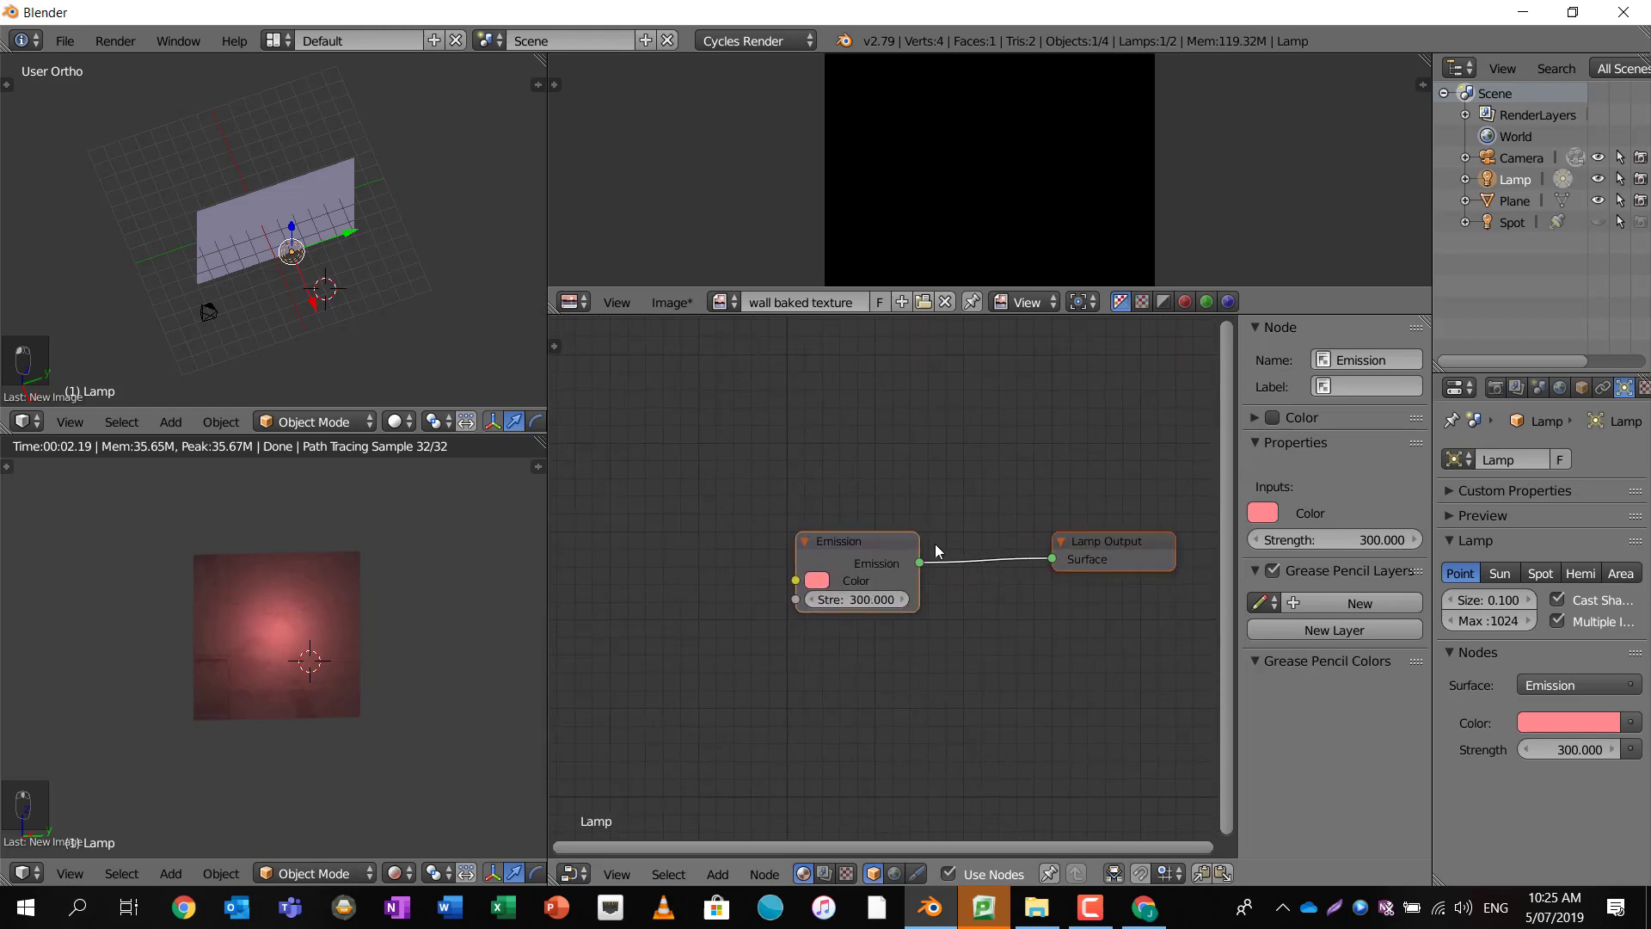
pyautogui.click(1513, 204)
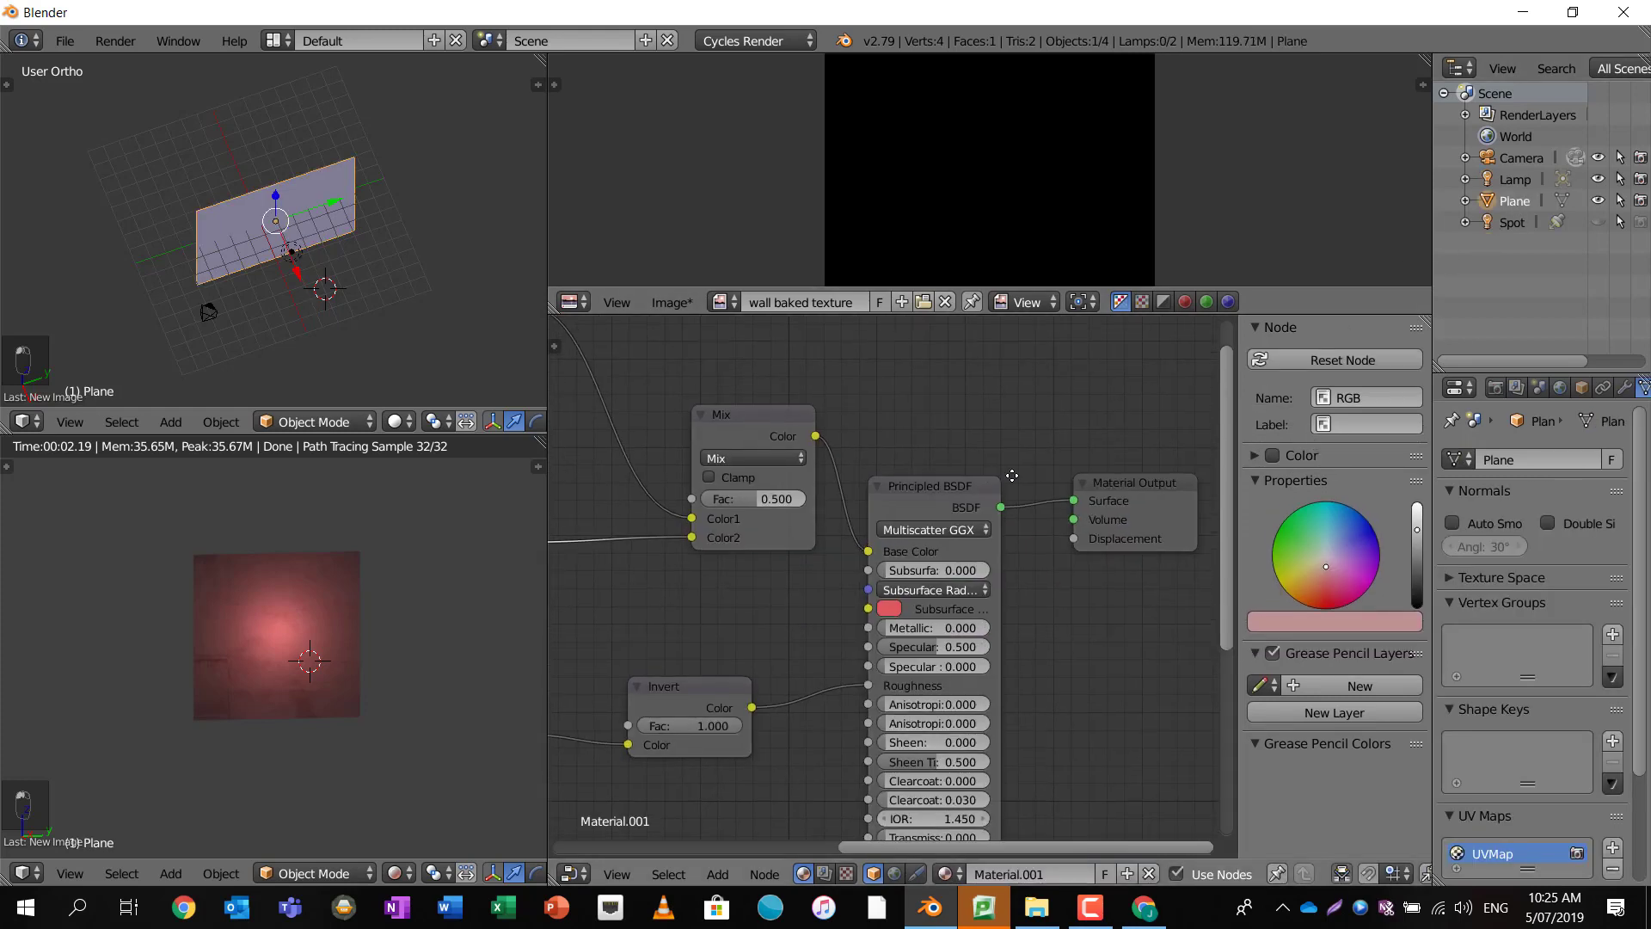
pyautogui.press('Home')
pyautogui.moveTo(965, 547); pyautogui.dragTo(991, 712, button='middle')
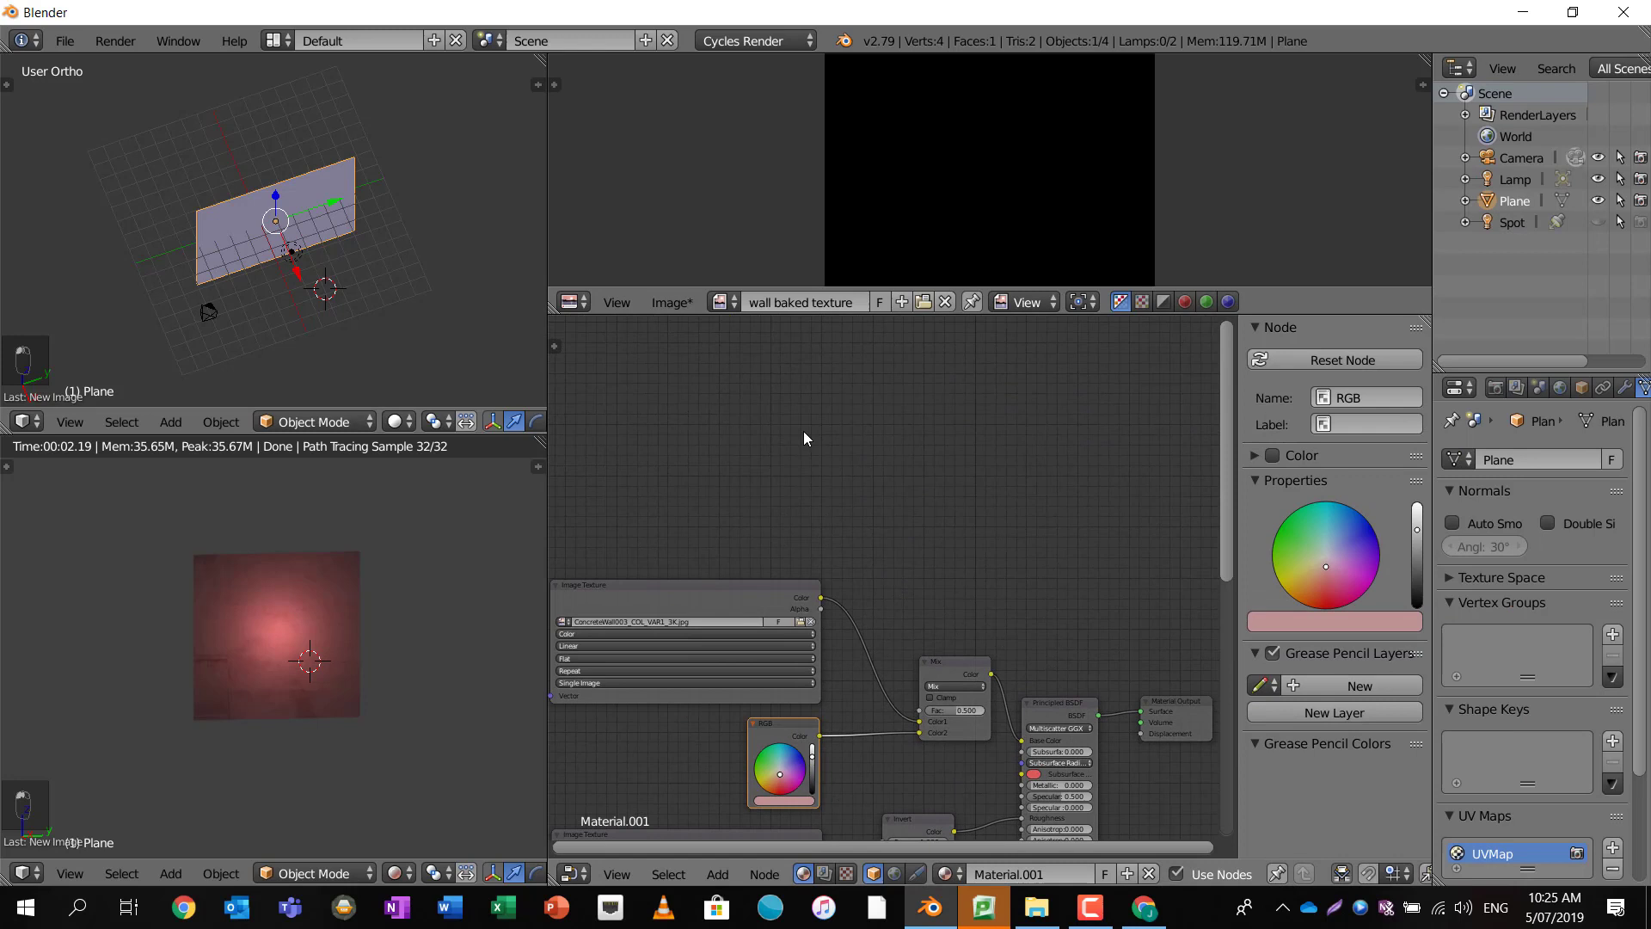
# - Add an Image Texture node above the Plane's material node tree
pyautogui.hotkey('shift', 'a')
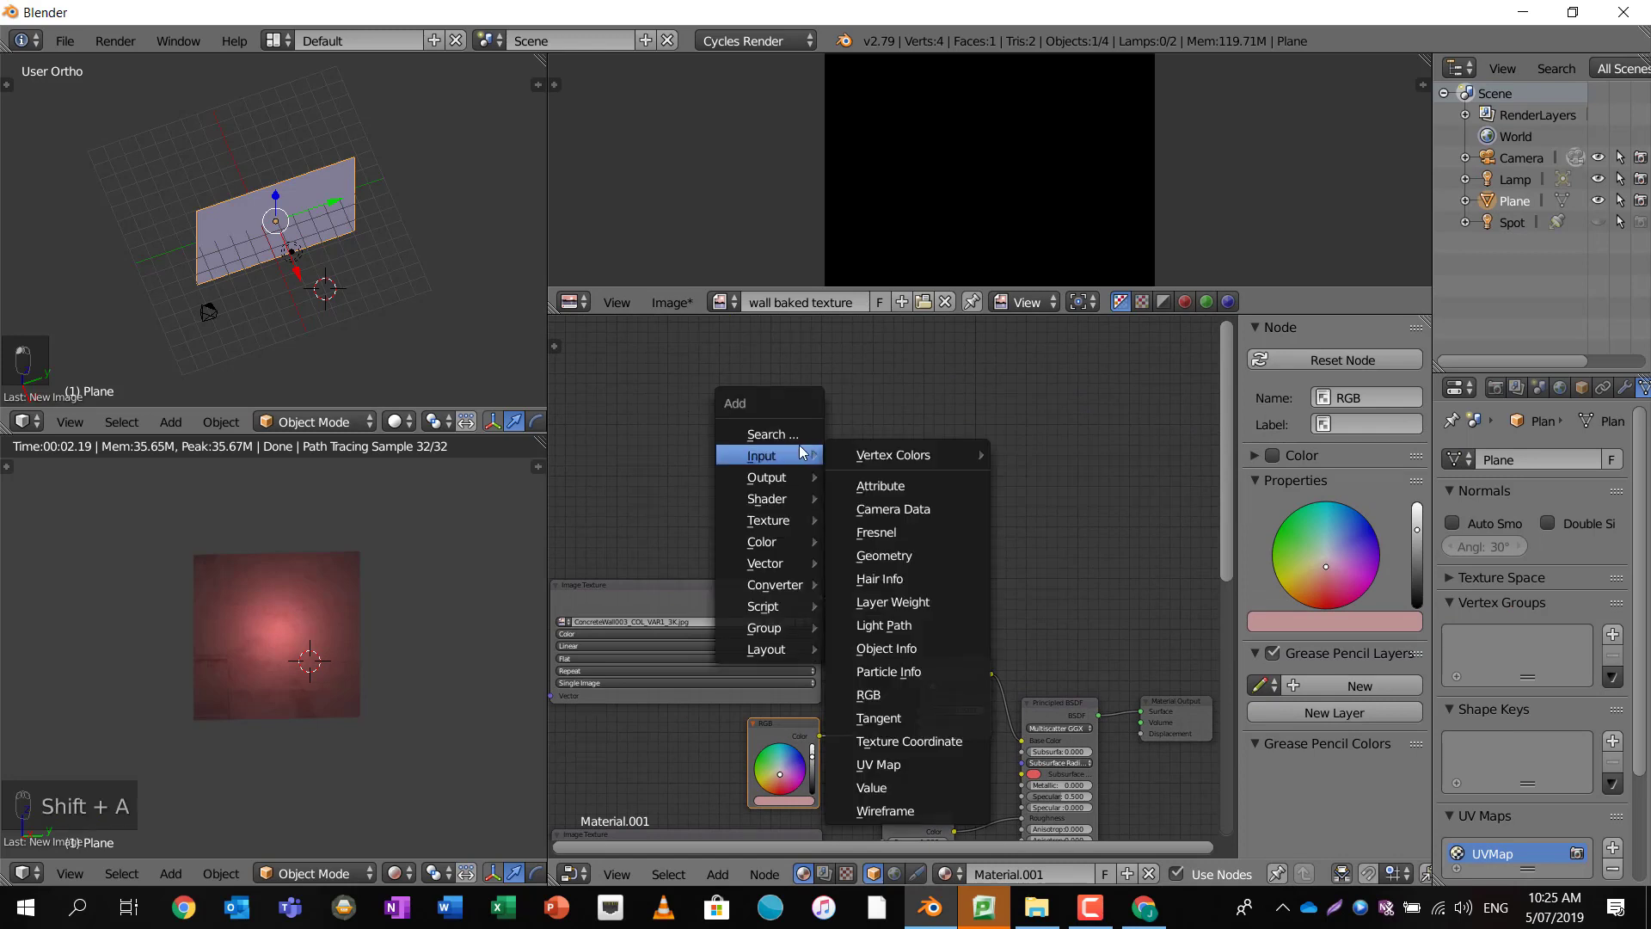
pyautogui.click(796, 433)
pyautogui.write('ima')
pyautogui.press('Return')
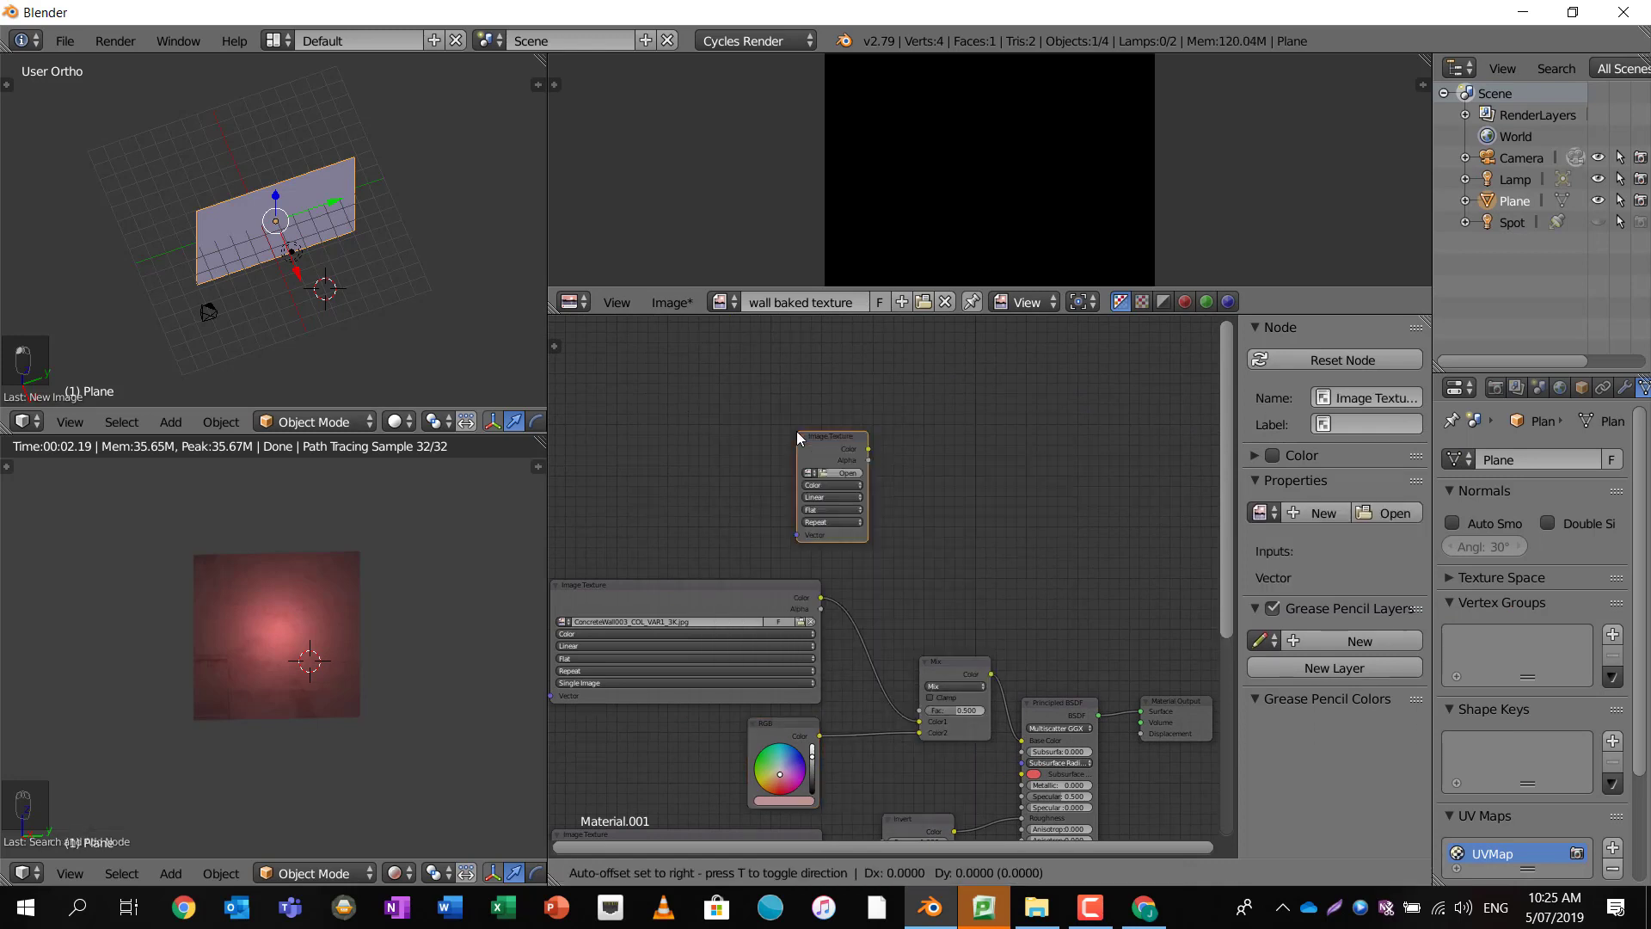
pyautogui.click(784, 397)
pyautogui.scroll(3, 789, 409)
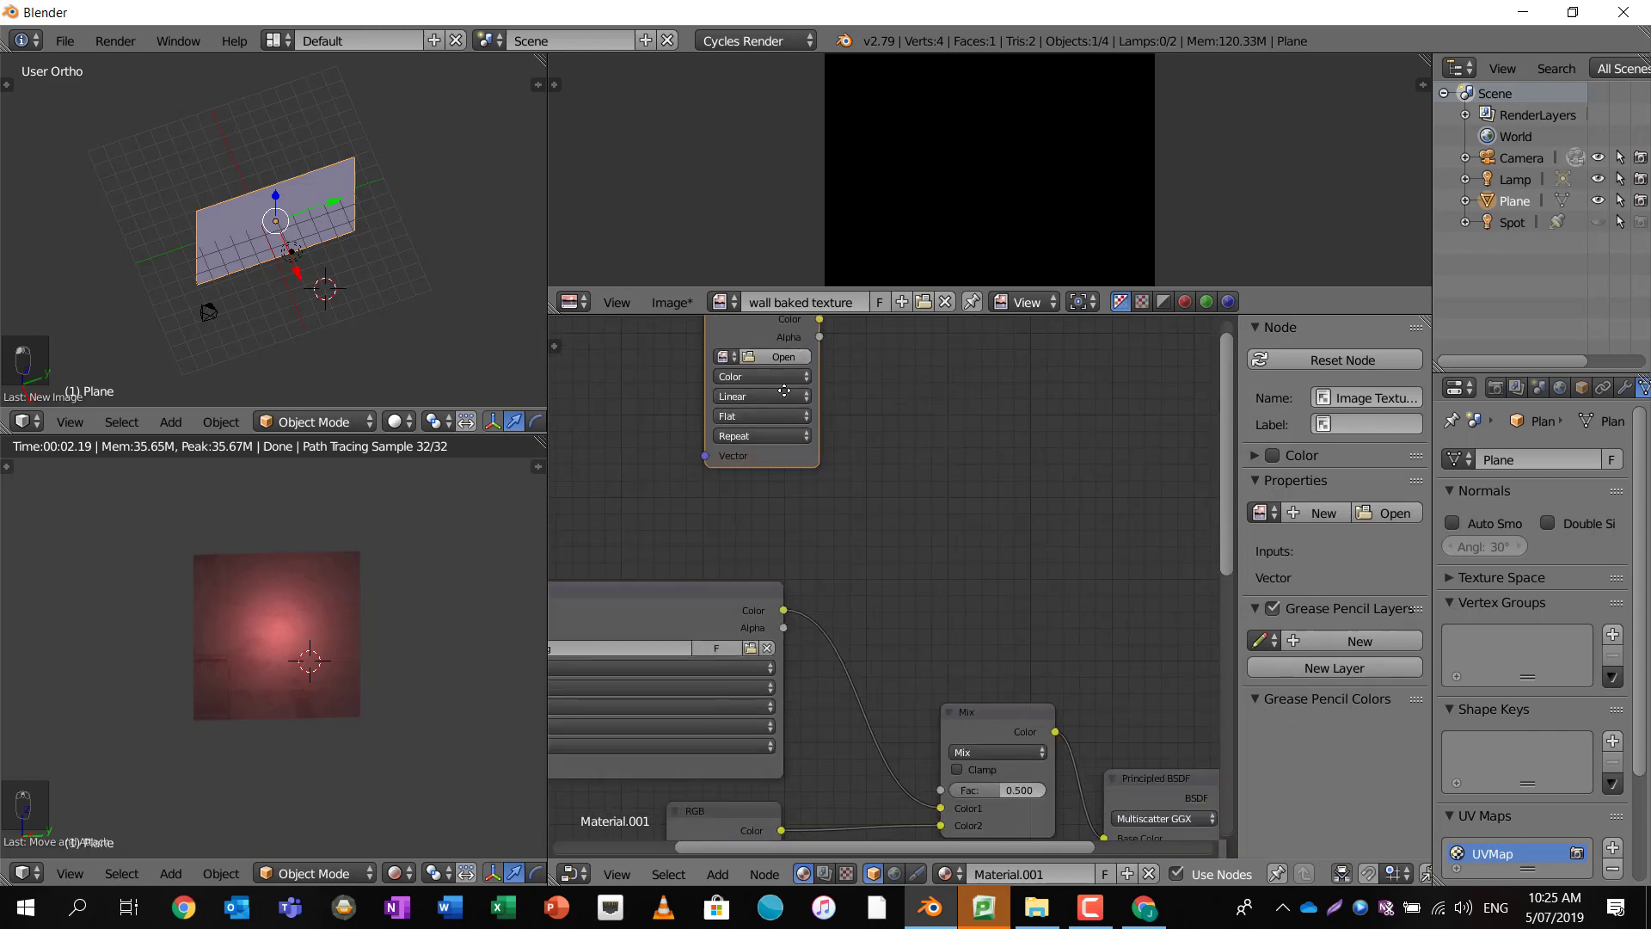
pyautogui.moveTo(785, 390); pyautogui.dragTo(838, 481, button='middle')
pyautogui.scroll(-1, 838, 482)
pyautogui.click(788, 466)
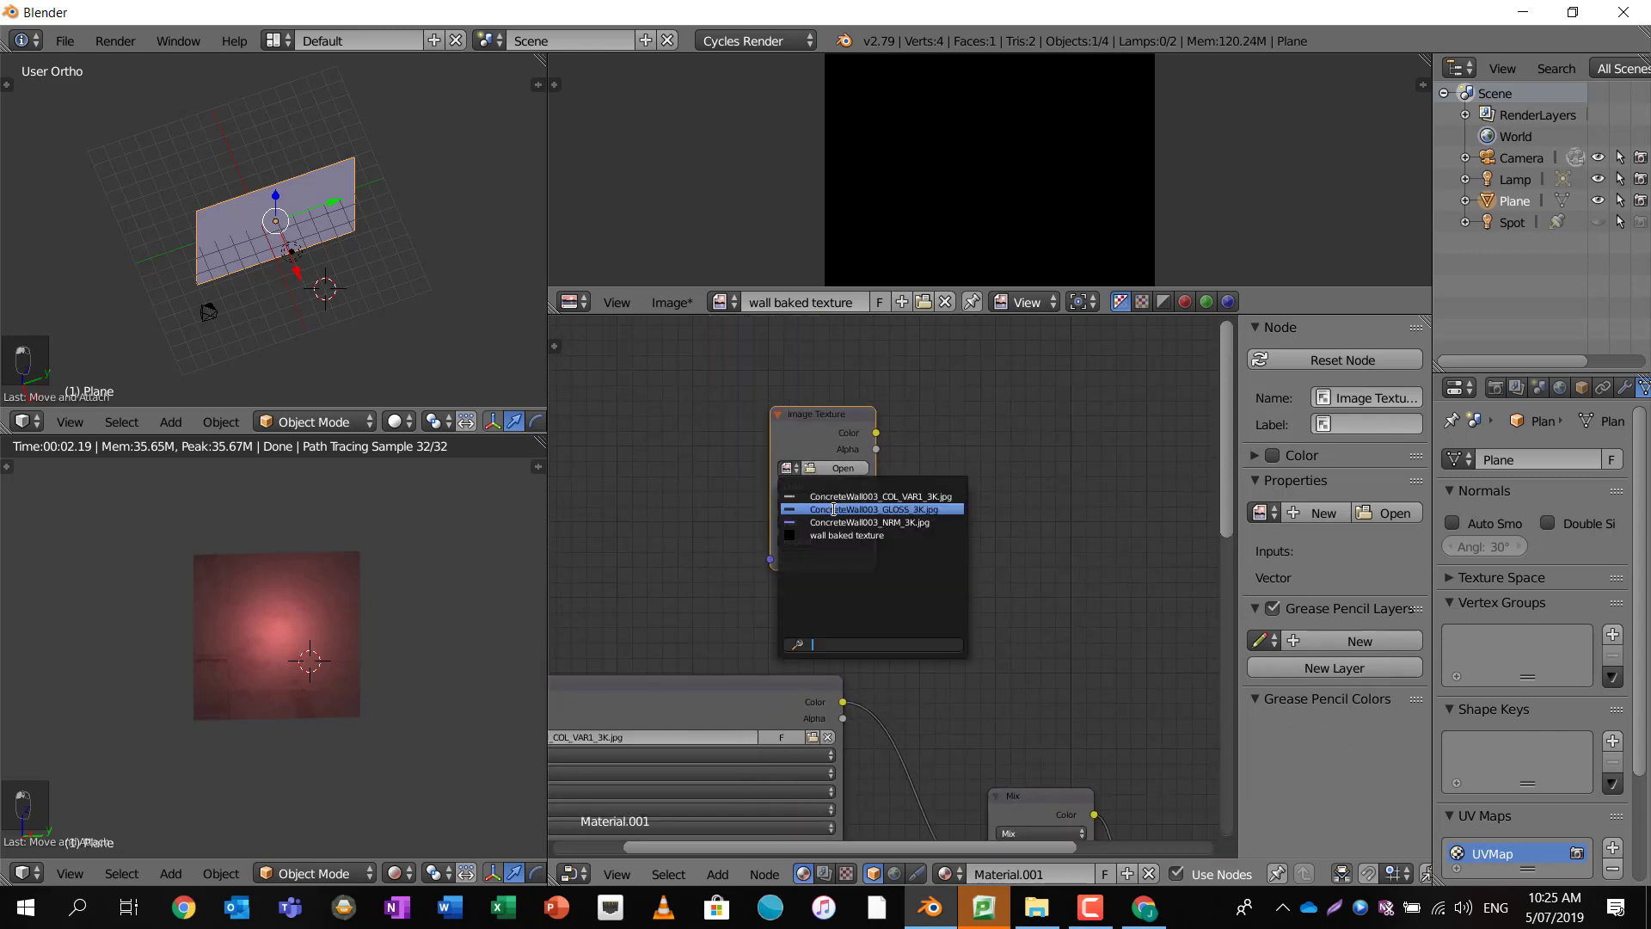
# - Assign the wall baked texture image to the node, then watch the tutorial up to 3:30
pyautogui.click(847, 535)
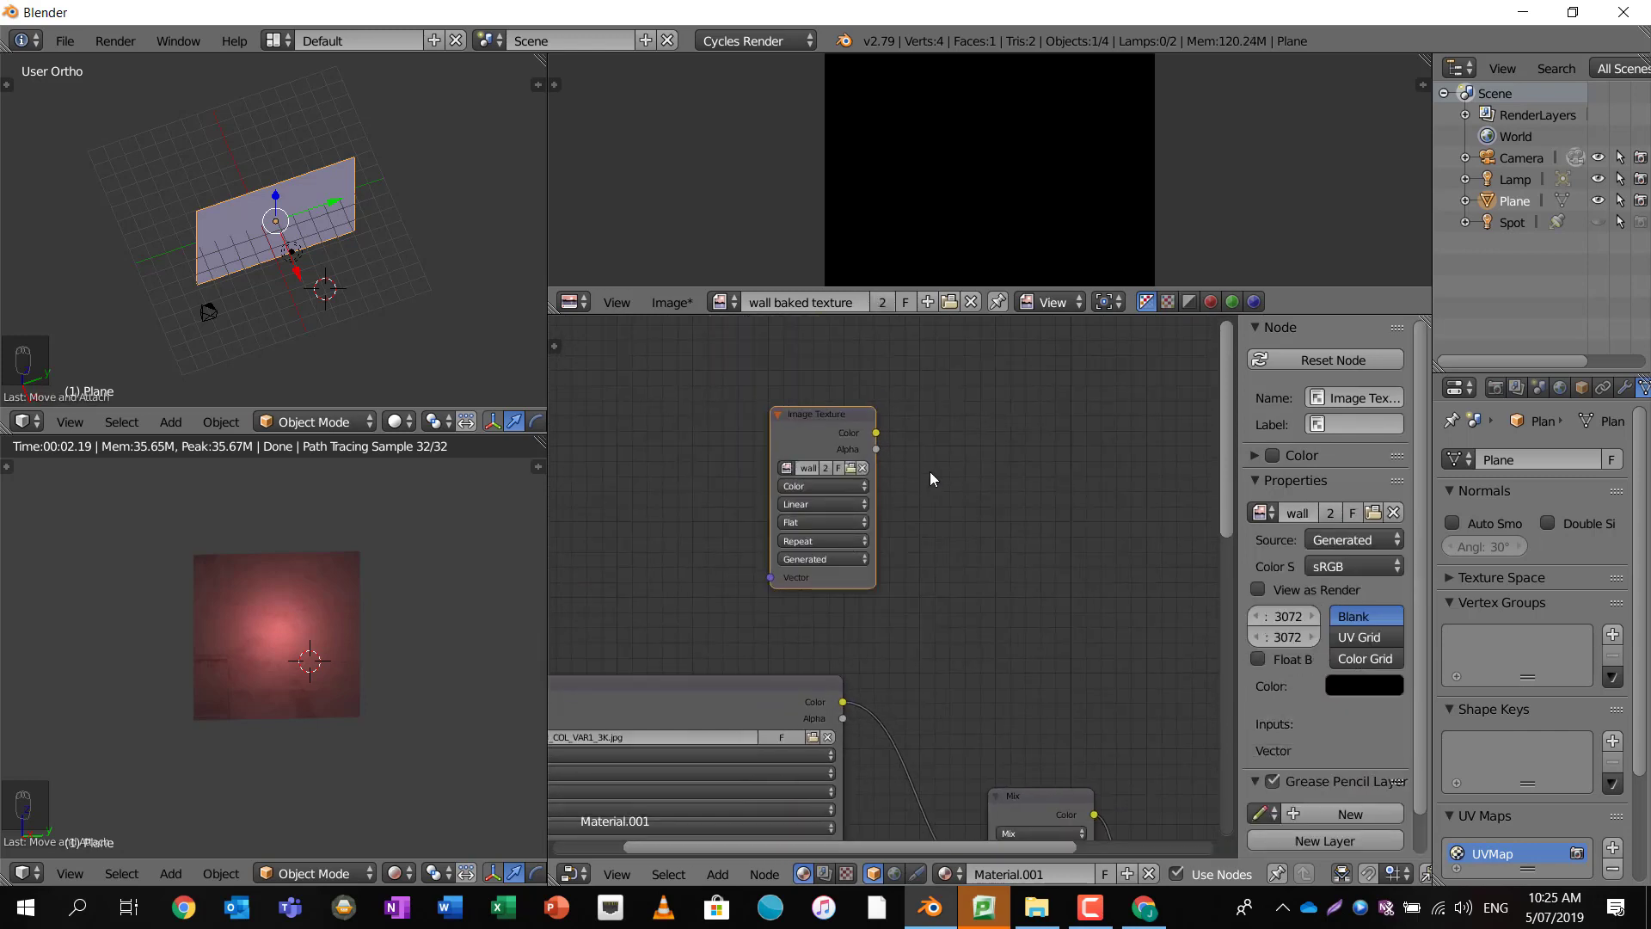
pyautogui.hotkey('alt', 'Tab')
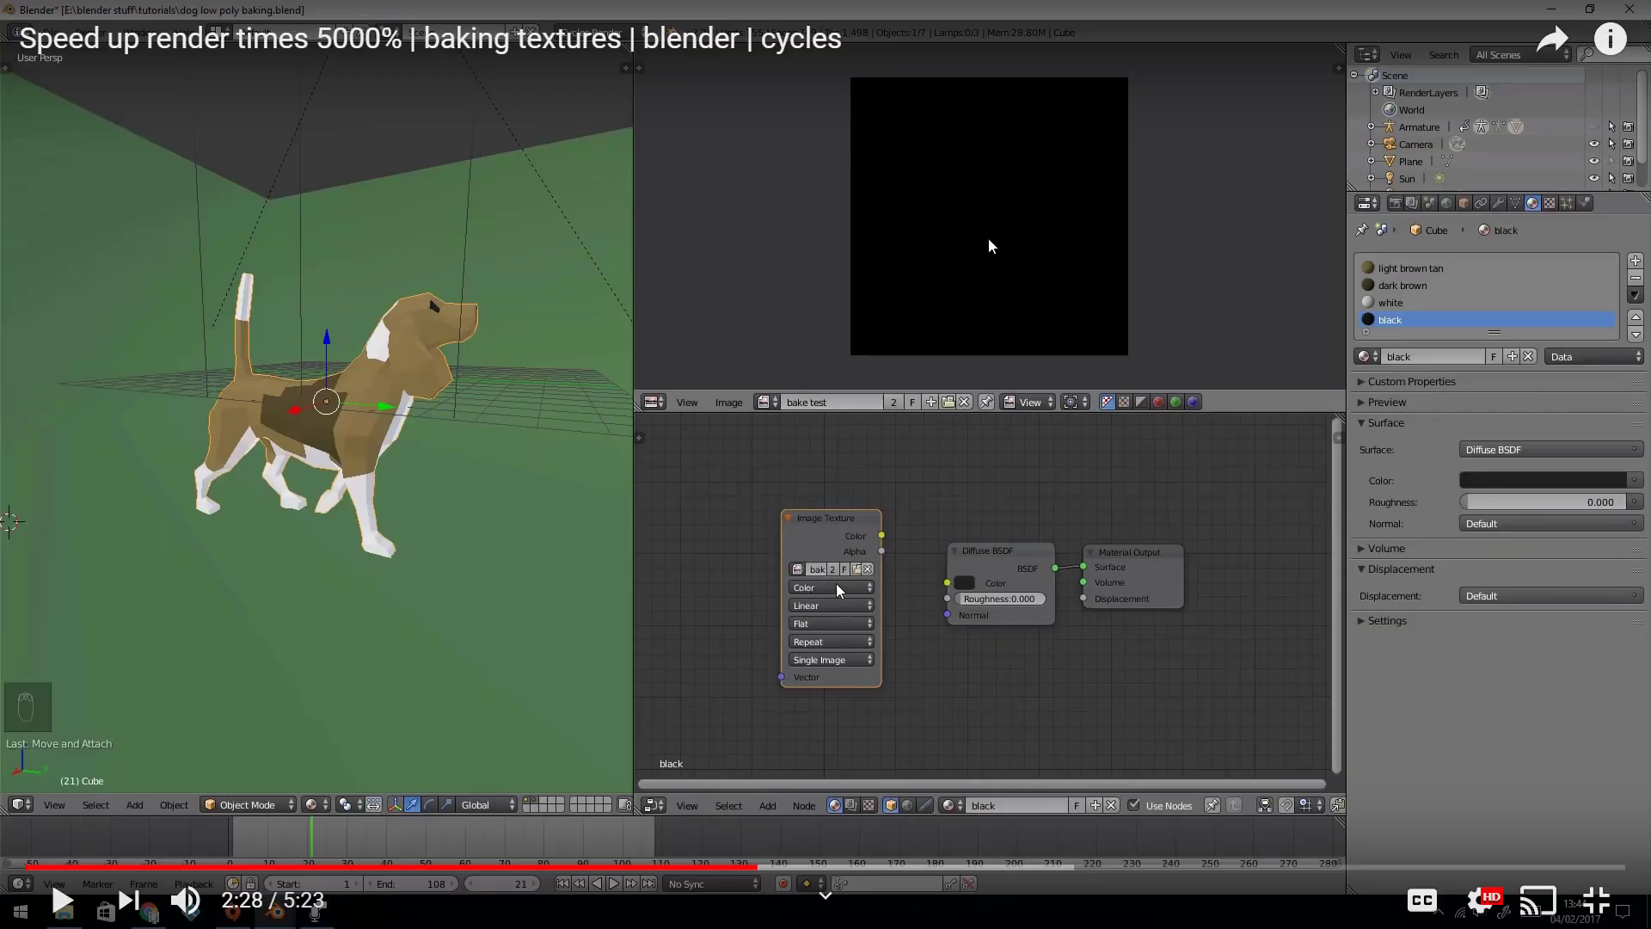
pyautogui.click(62, 900)
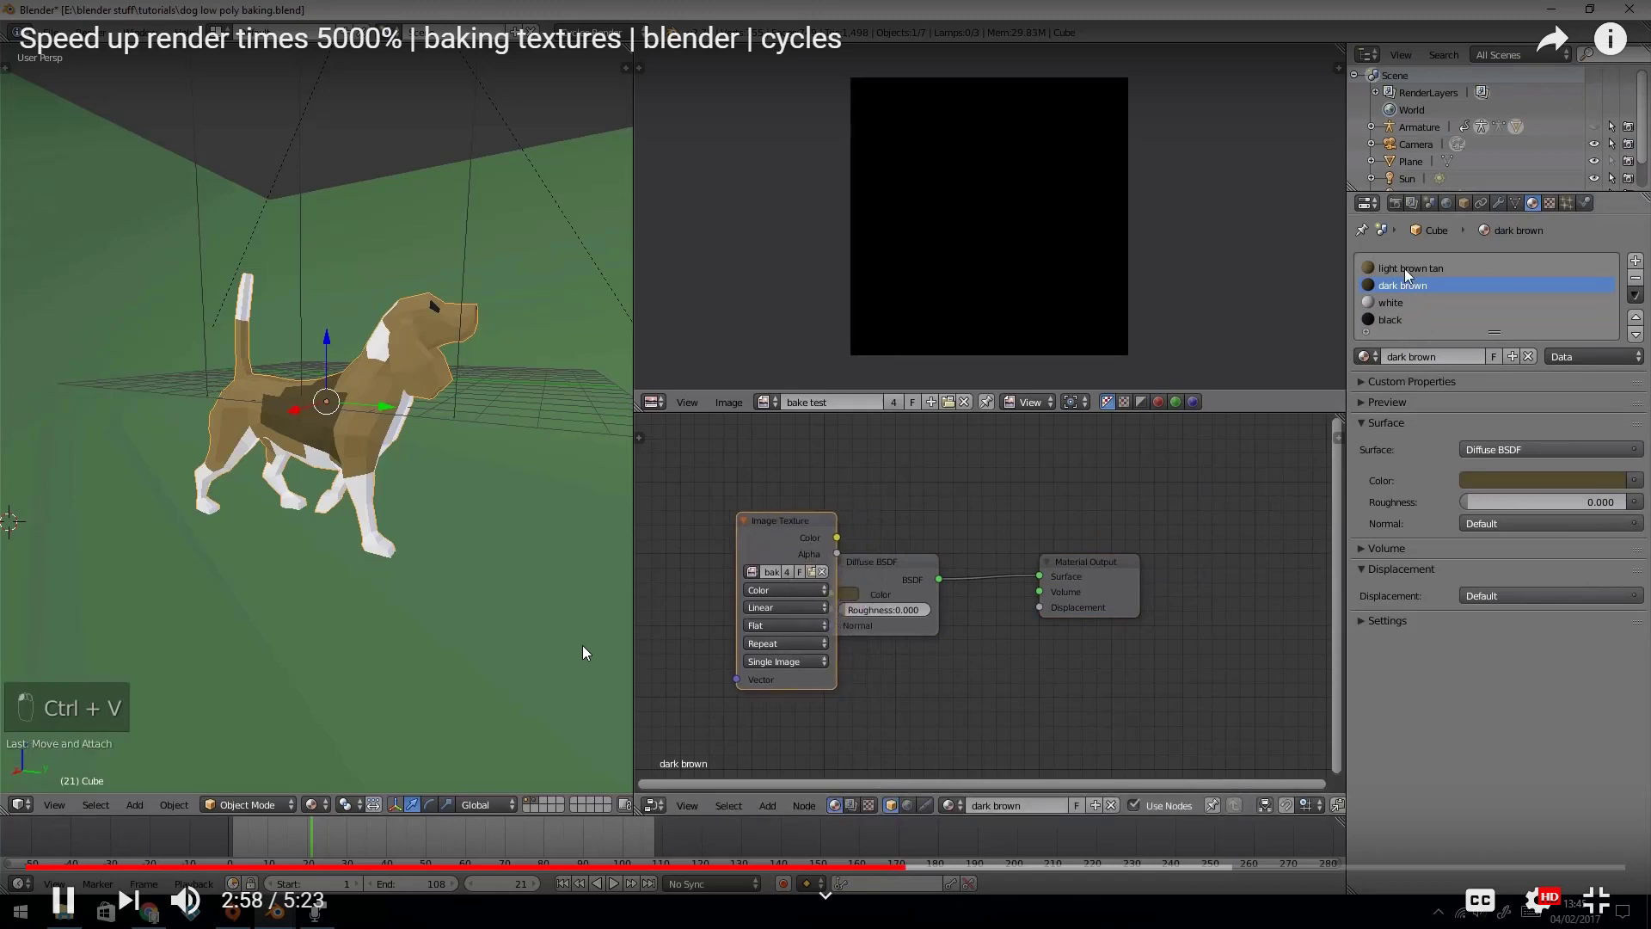
pyautogui.press('Right')
pyautogui.press('Right')
pyautogui.press('Right')
pyautogui.press('Right')
pyautogui.press('Right')
pyautogui.press('Right')
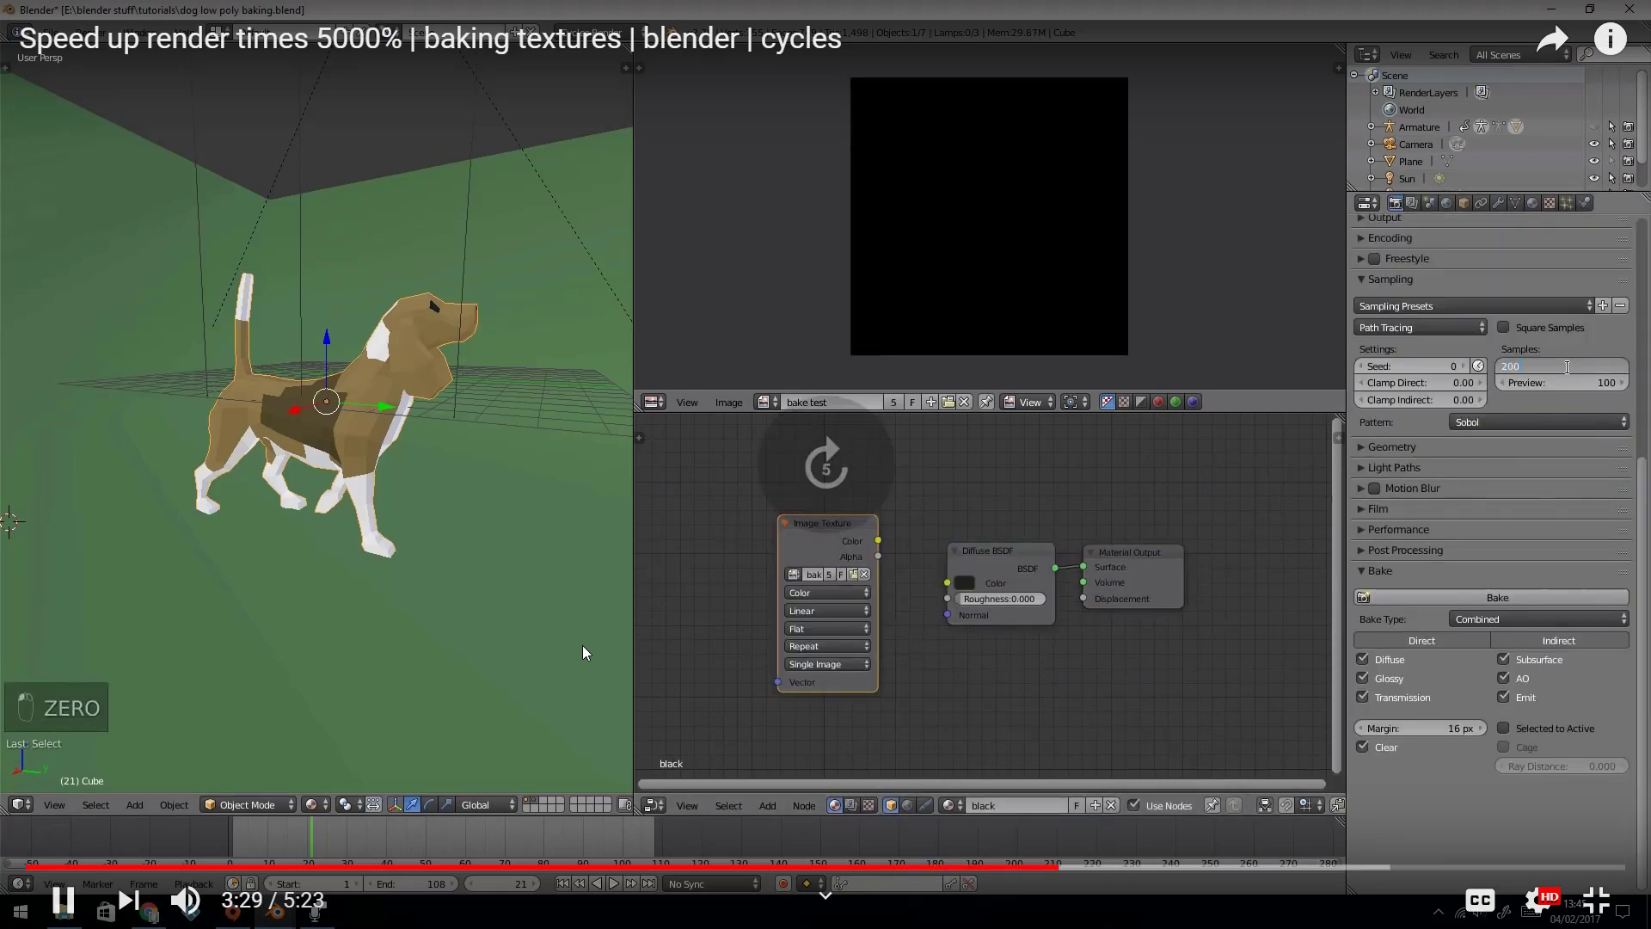
pyautogui.press('space')
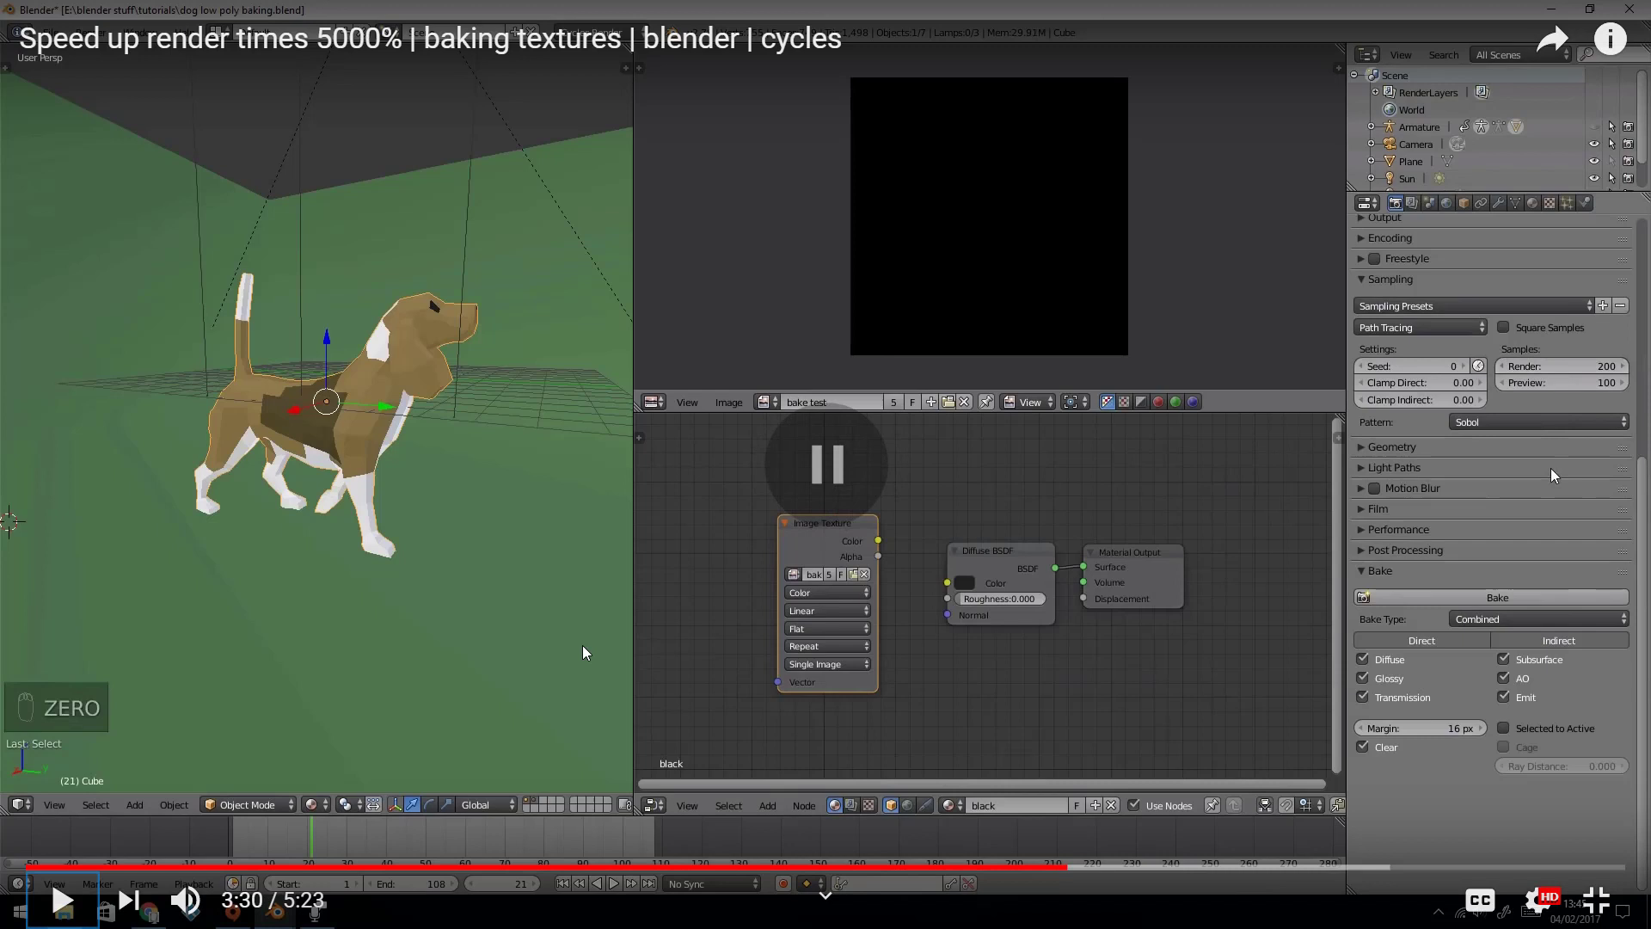
pyautogui.hotkey('alt', 'Tab')
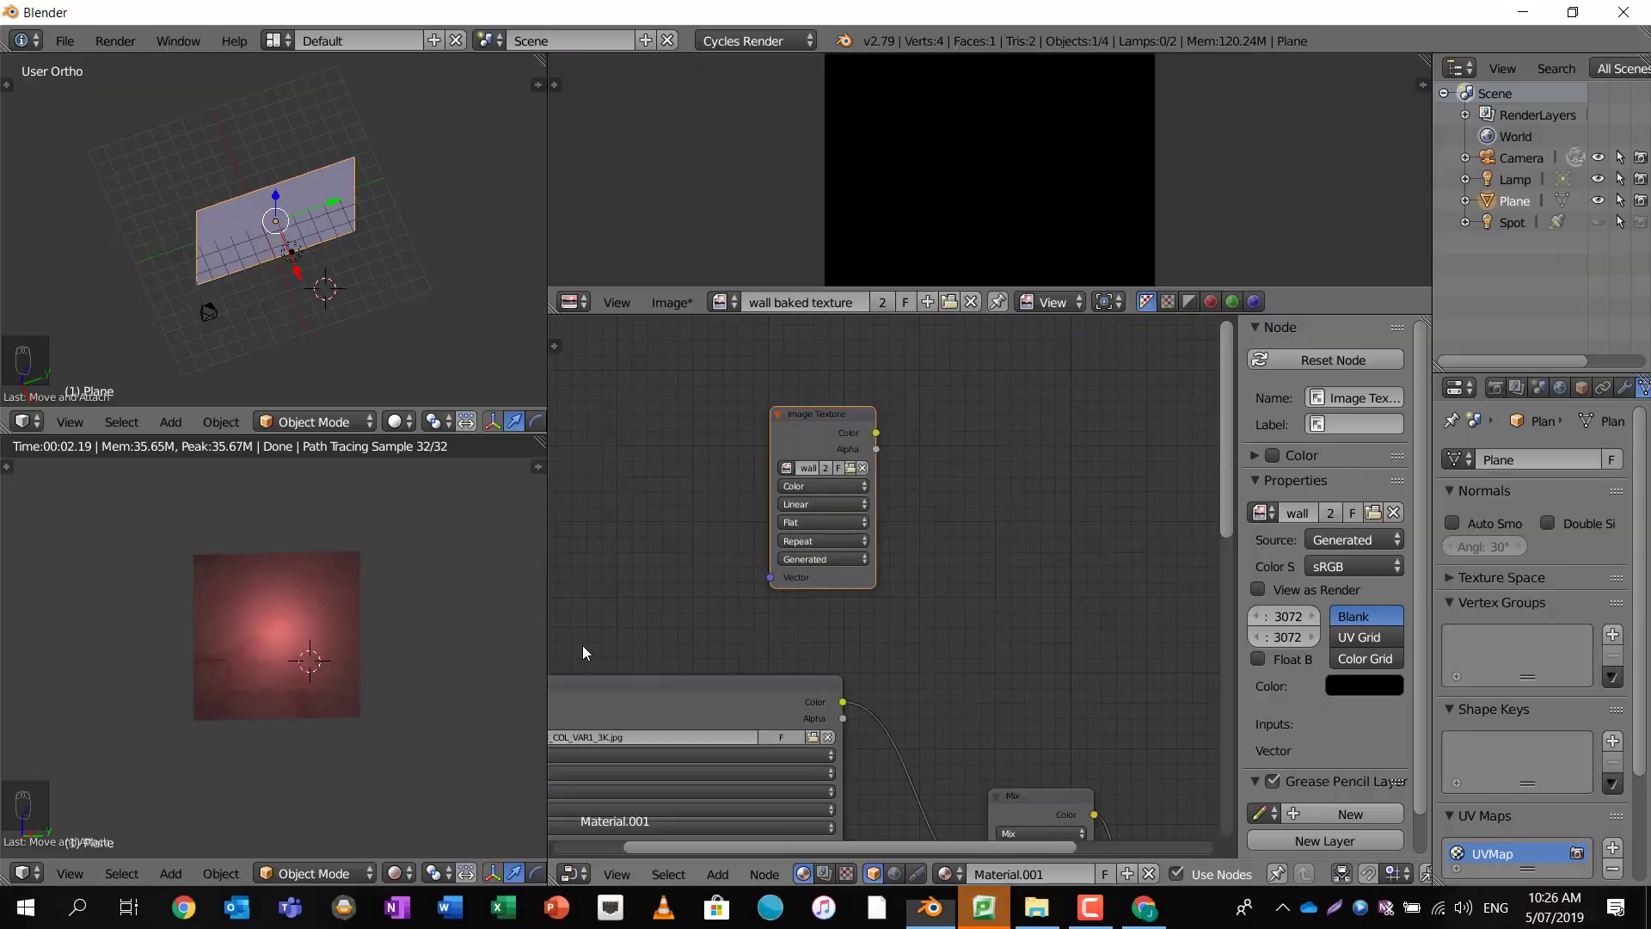
# - Set the Render samples in the Sampling panel to 256, then resume the tutorial
pyautogui.click(1497, 388)
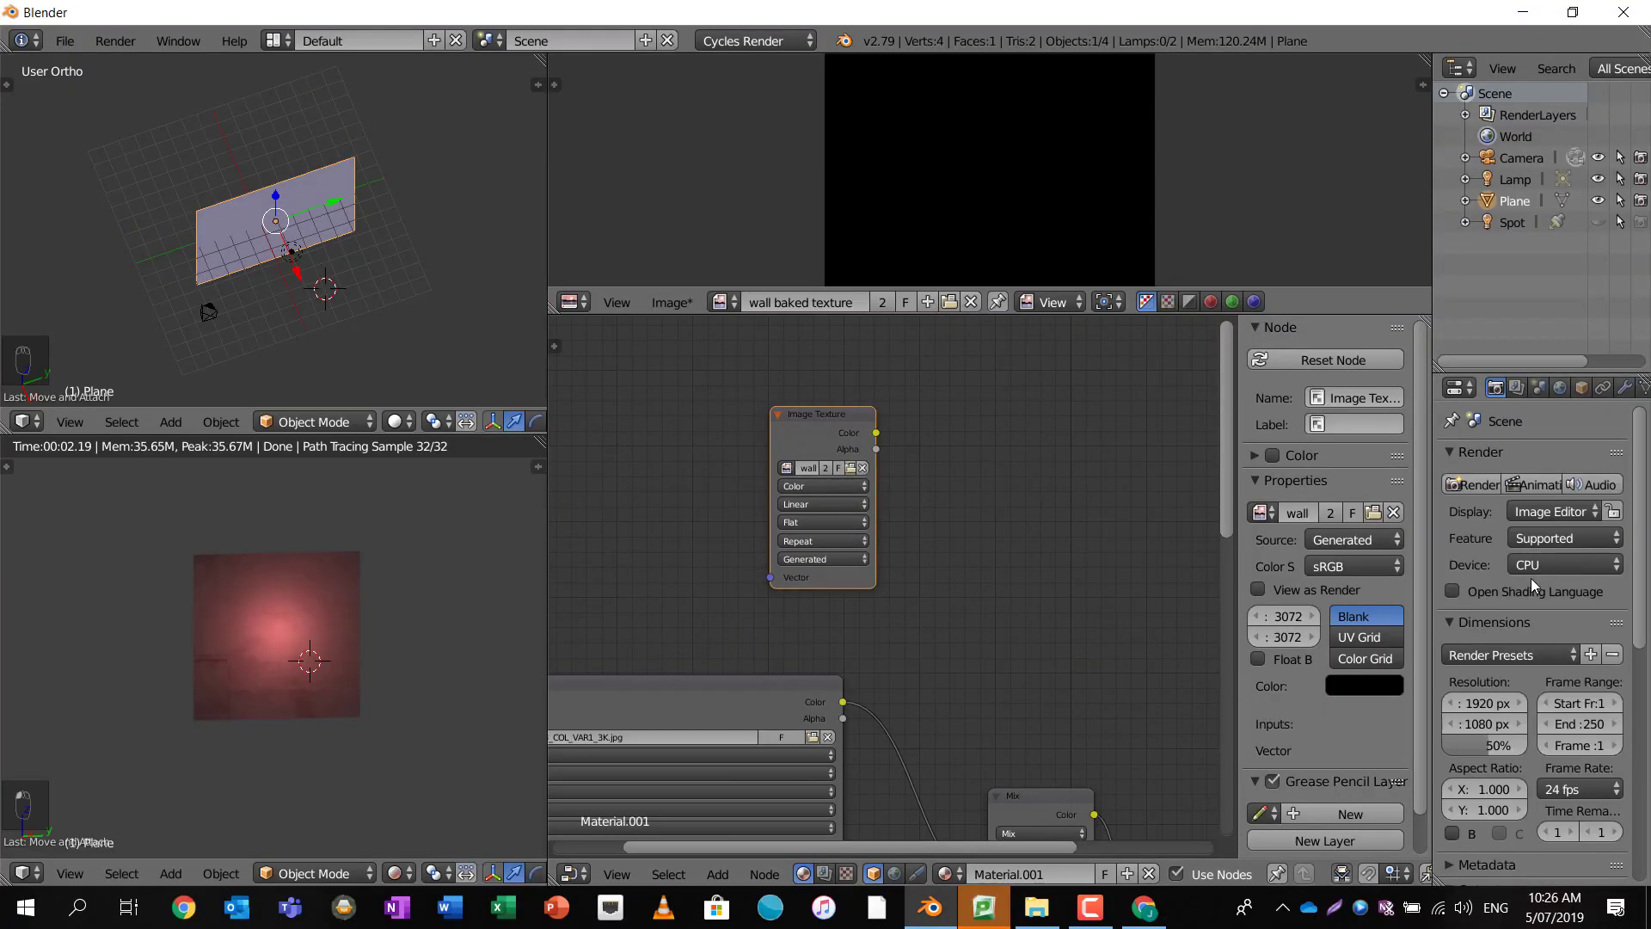
pyautogui.hotkey('alt', 'Tab')
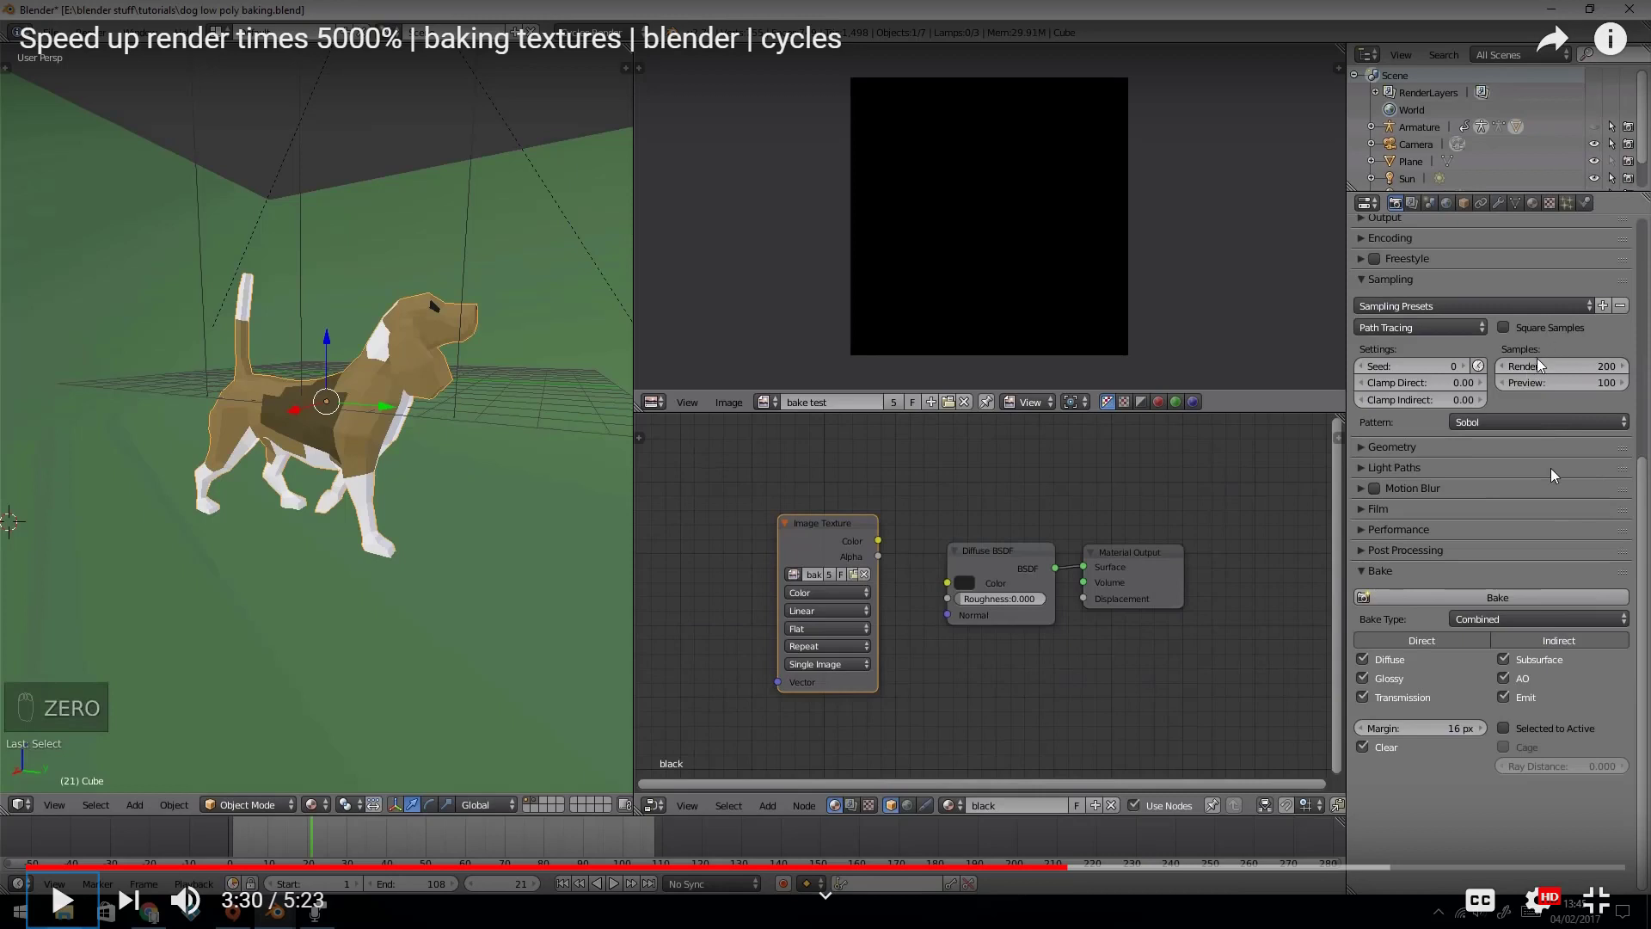
pyautogui.hotkey('alt', 'Tab')
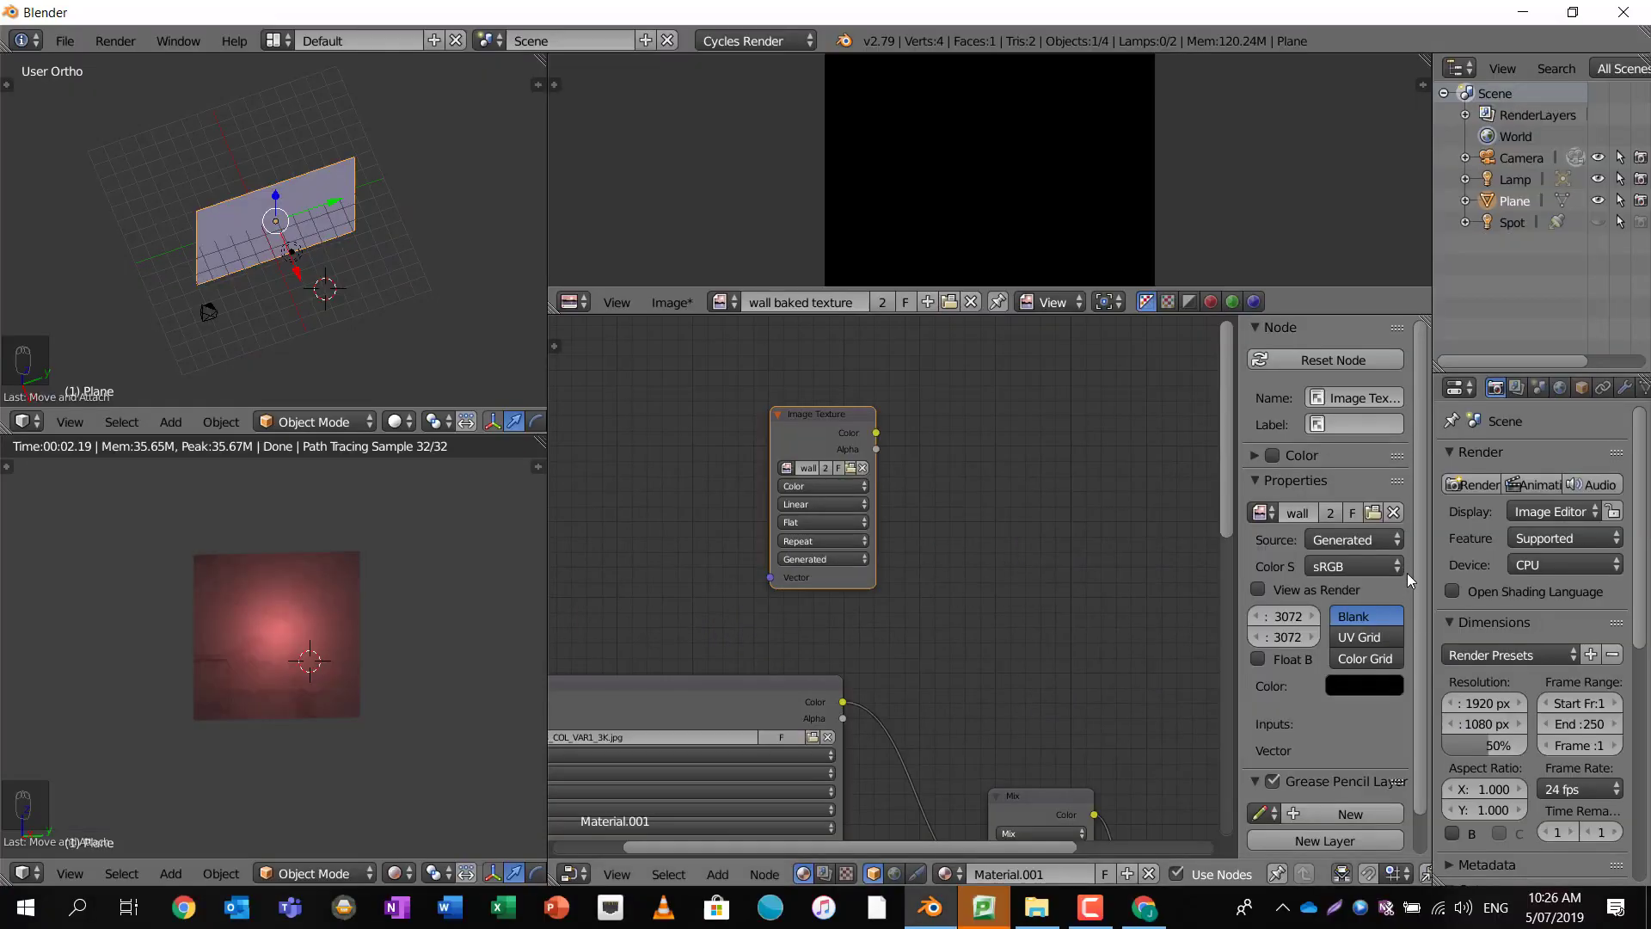
pyautogui.scroll(-6, 1520, 632)
pyautogui.scroll(-6, 1522, 636)
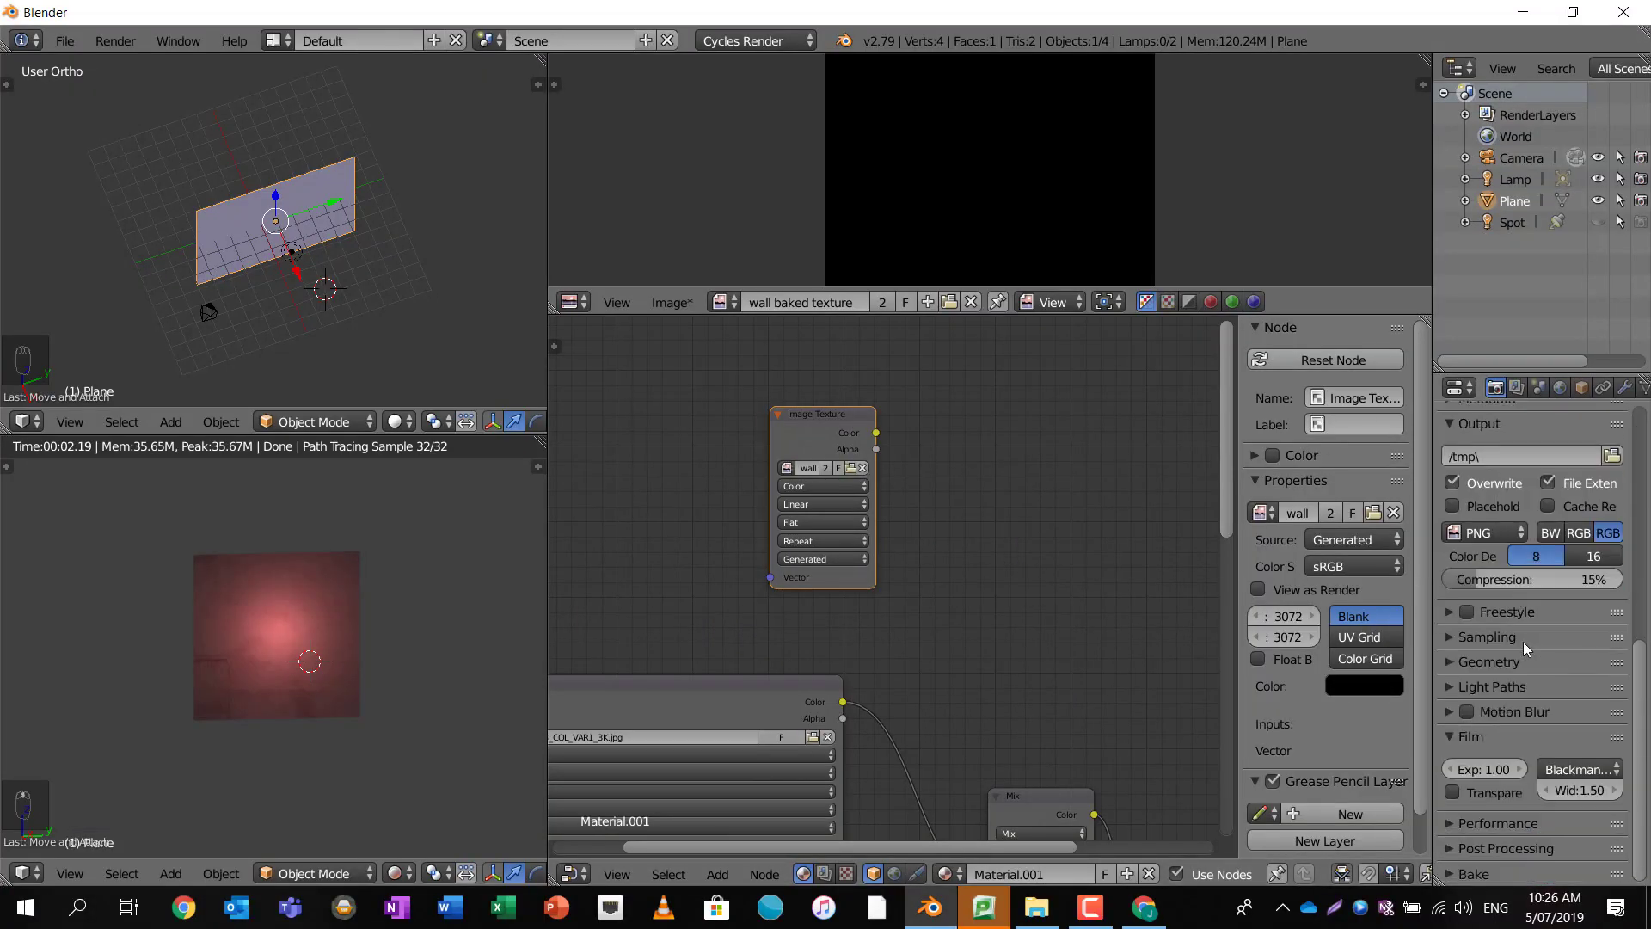
pyautogui.click(1463, 638)
pyautogui.scroll(-4, 1519, 643)
pyautogui.click(1593, 612)
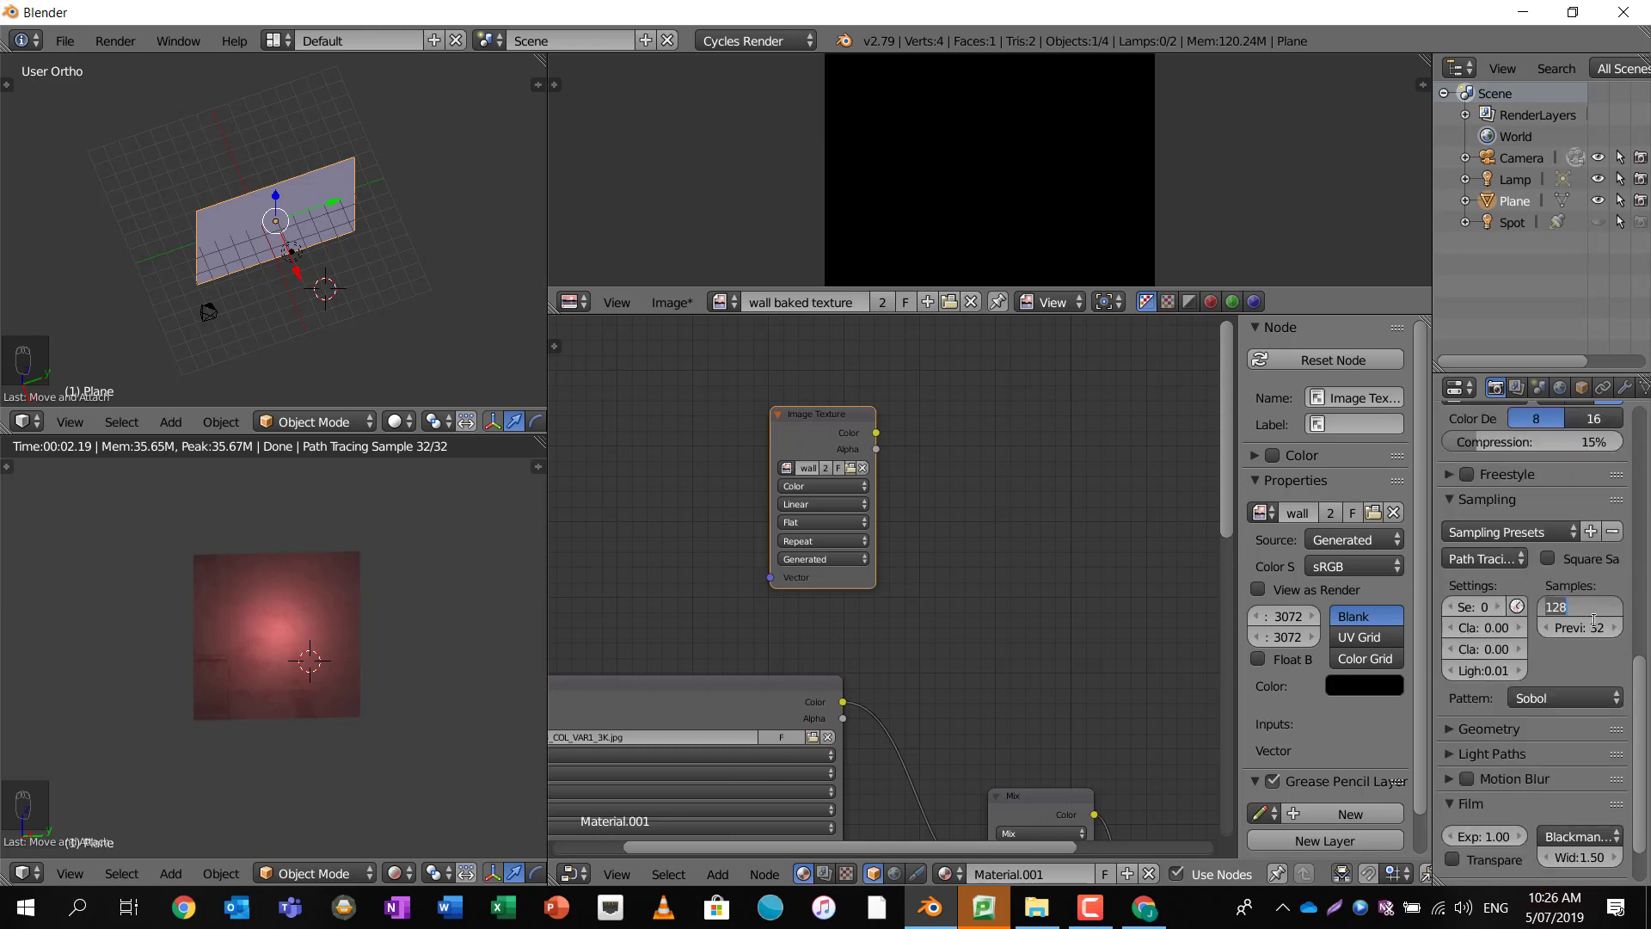
pyautogui.write('200')
pyautogui.press('Return')
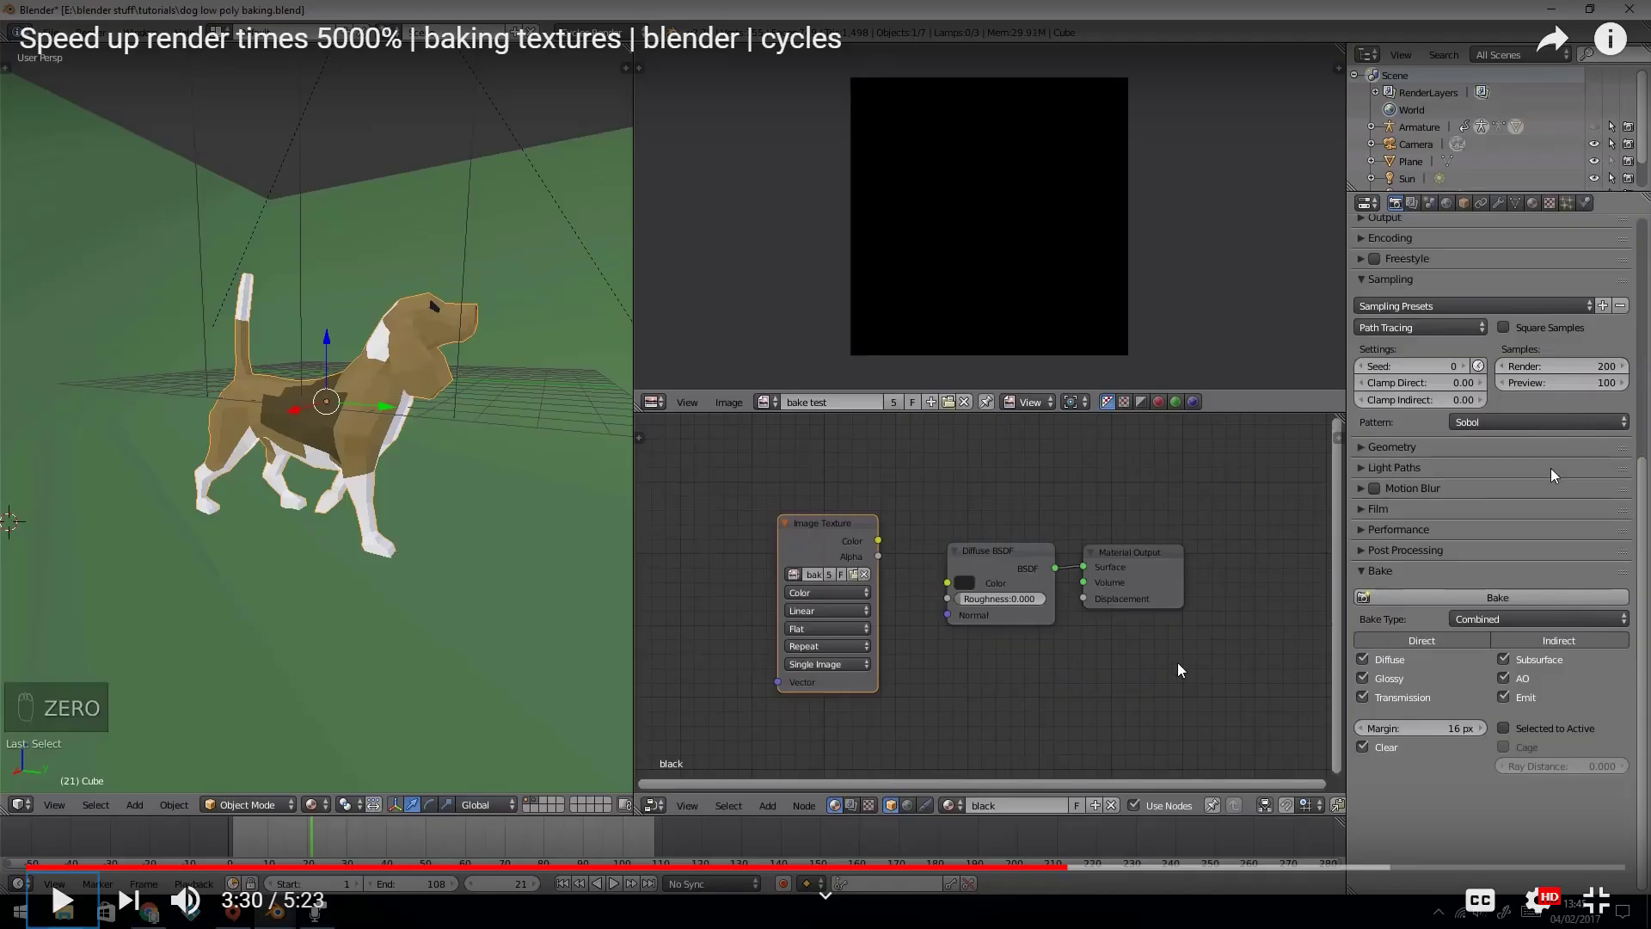
pyautogui.click(1182, 669)
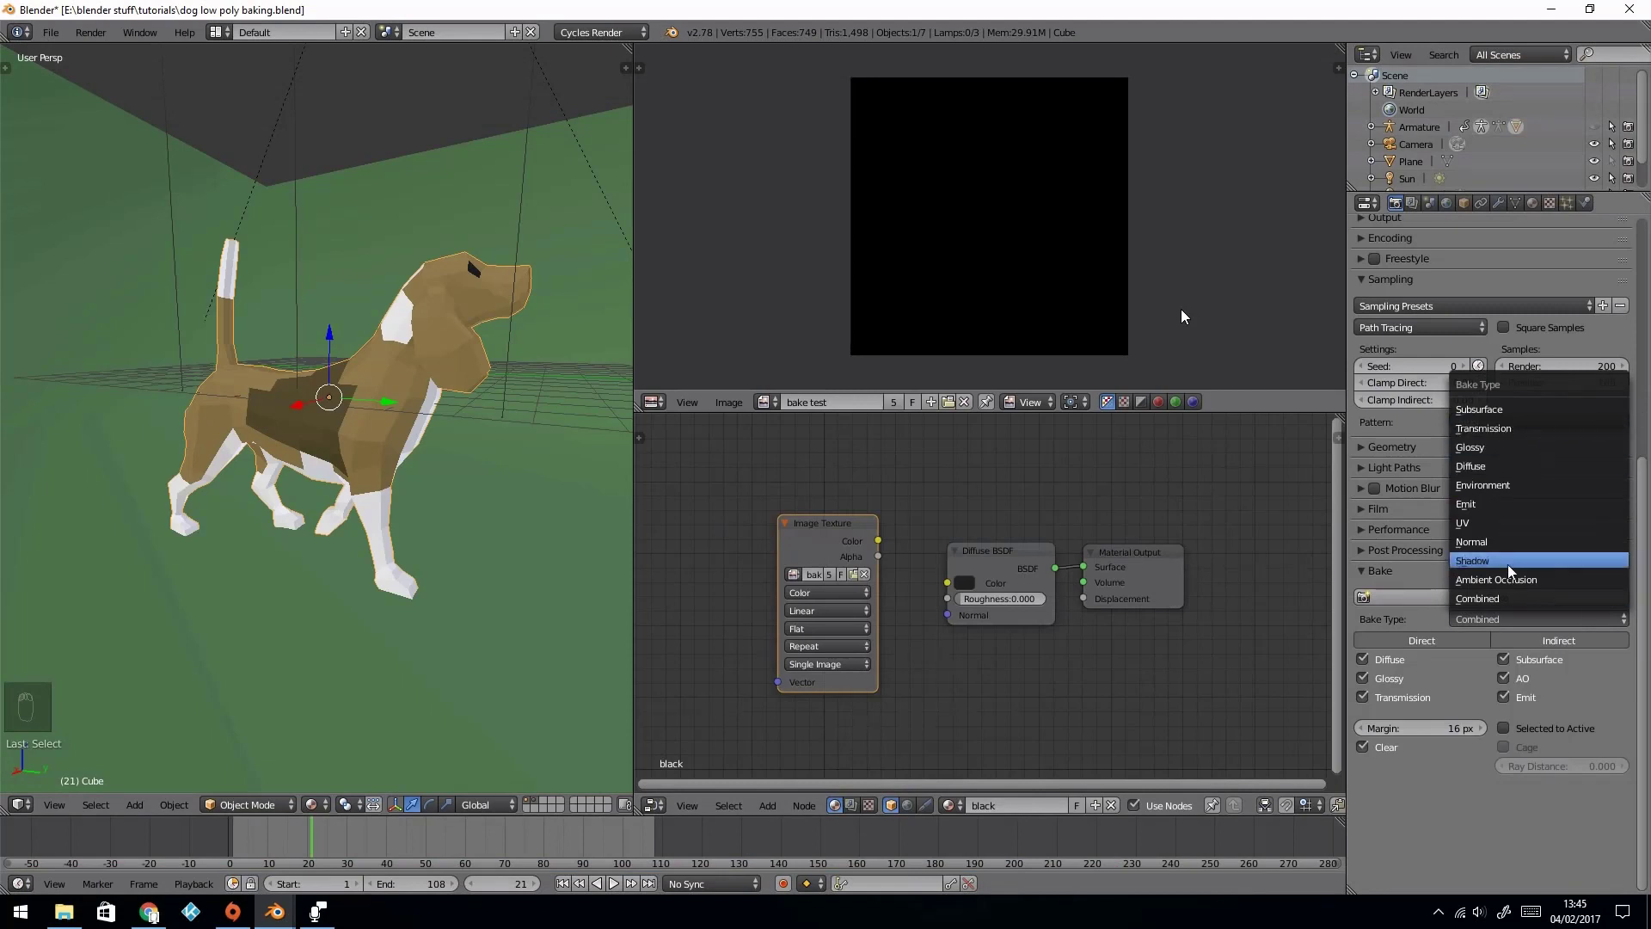
# - Expand the Bake panel on Combined bake type and make the Image Texture node active
pyautogui.click(1179, 308)
pyautogui.hotkey('alt', 'Tab')
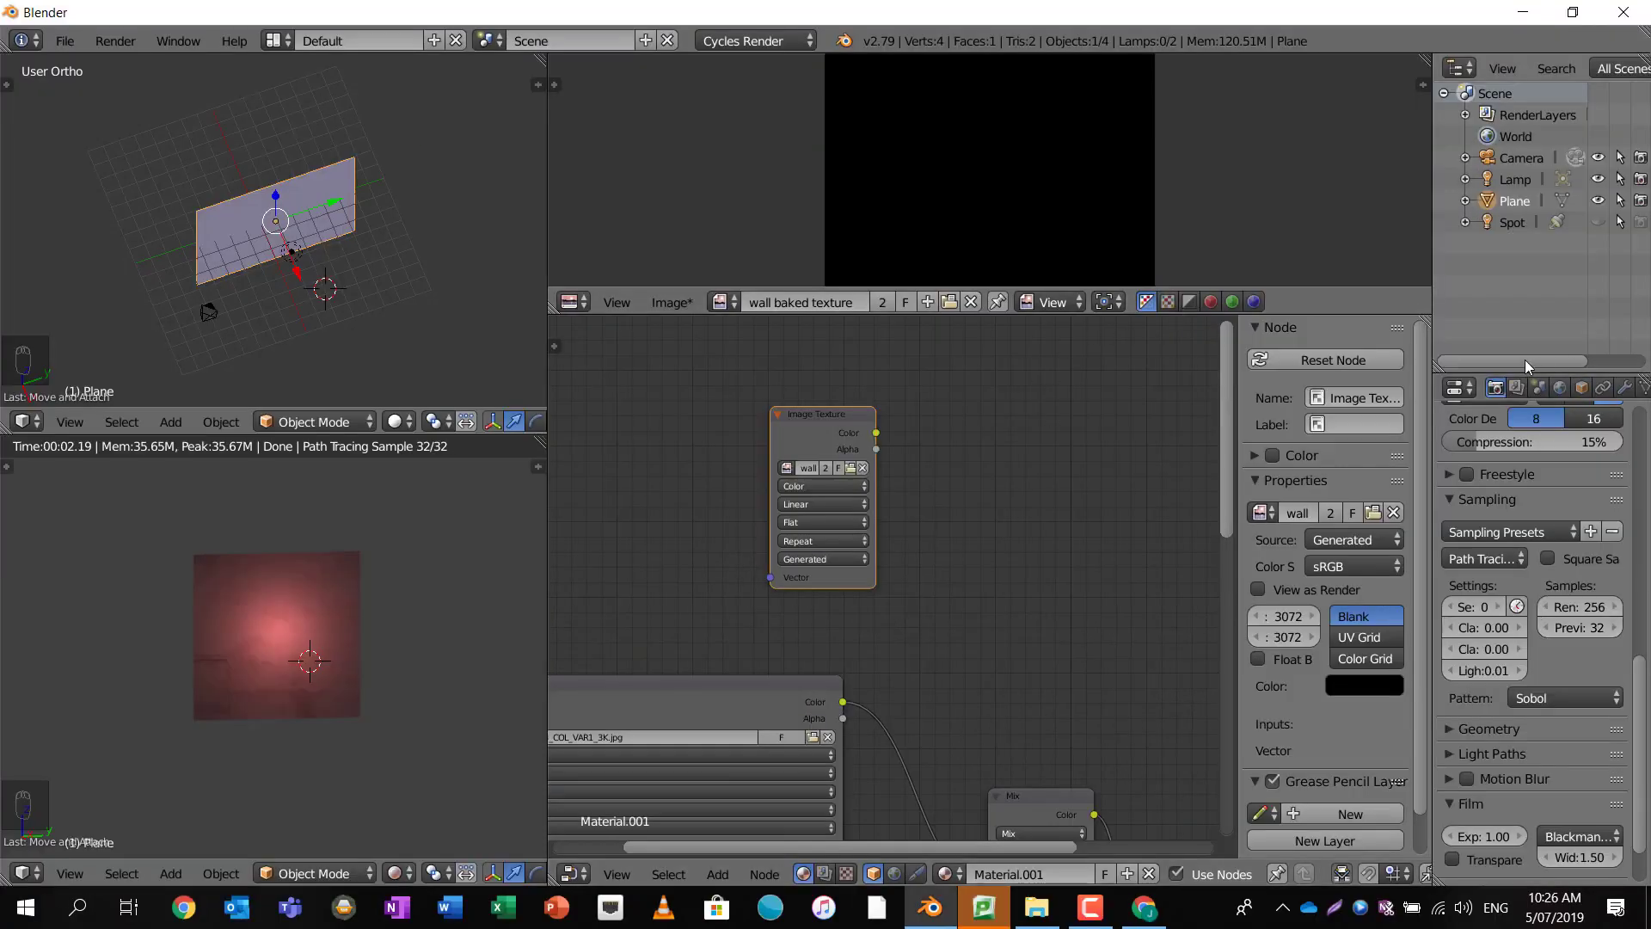
pyautogui.scroll(-3, 1518, 652)
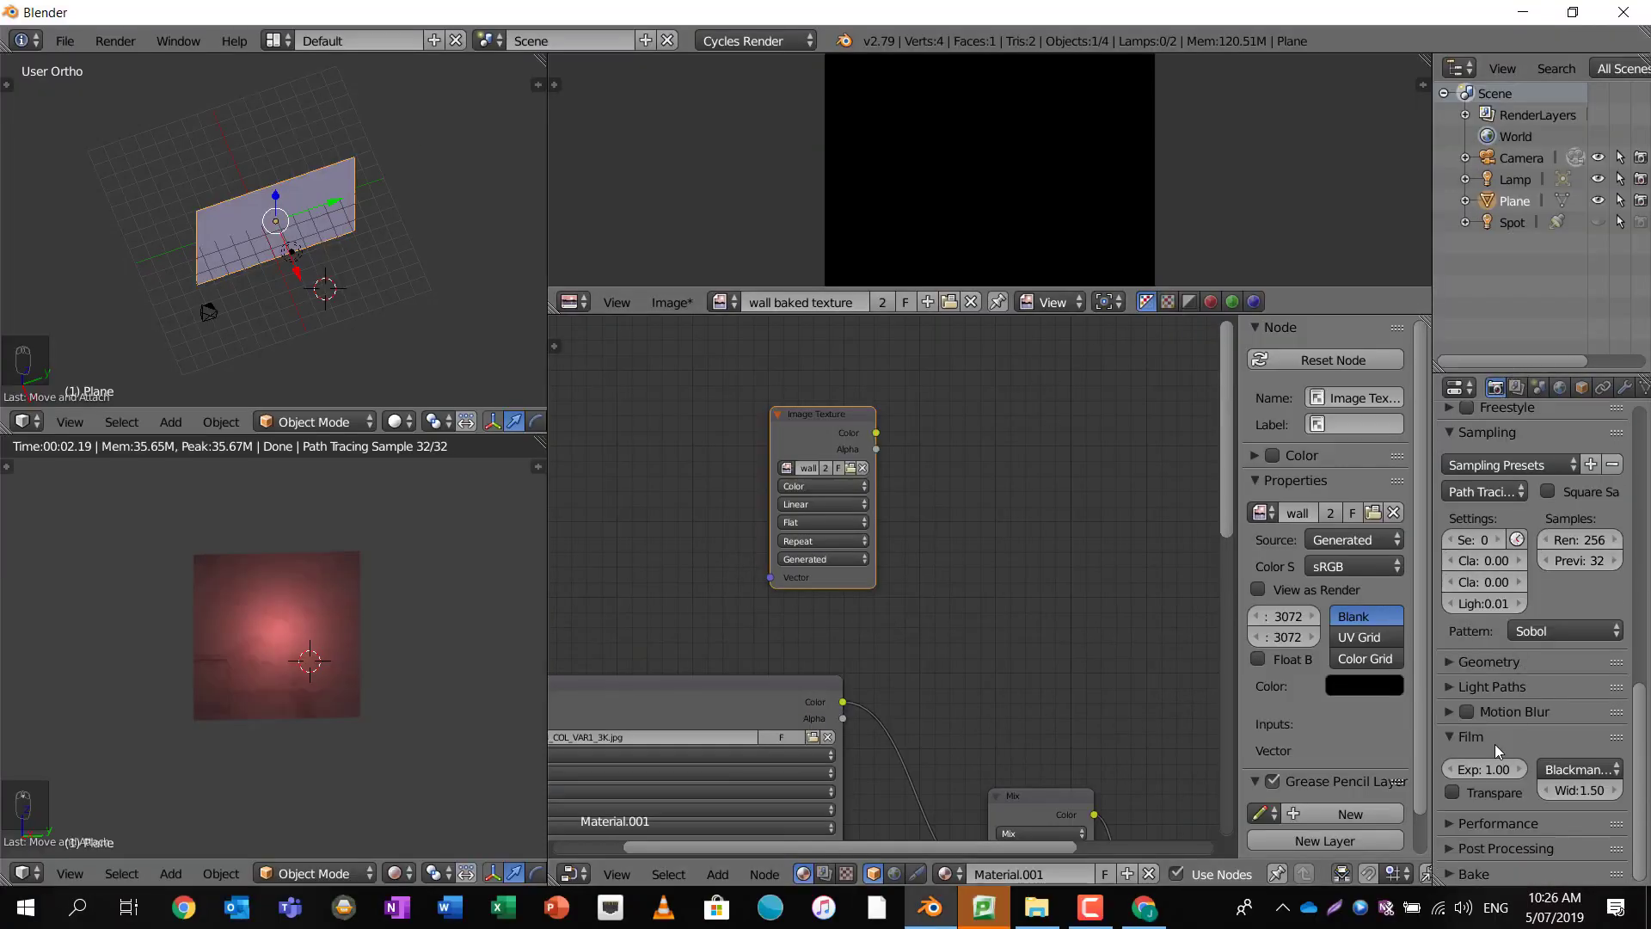
pyautogui.hotkey('alt', 'Tab')
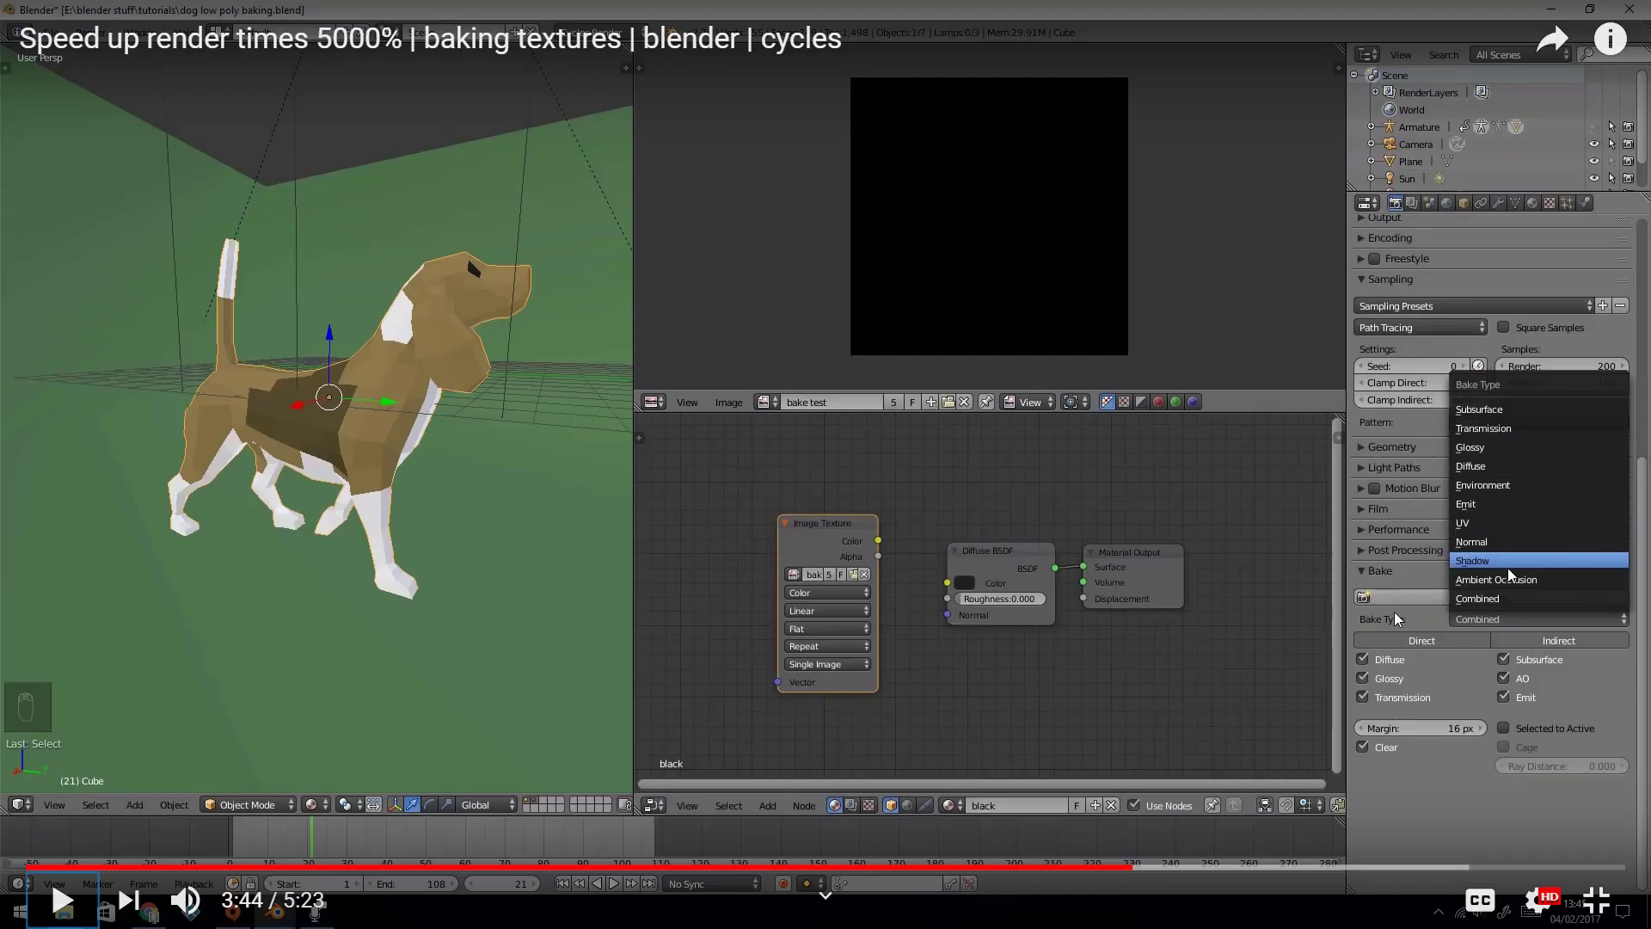
pyautogui.hotkey('alt', 'Tab')
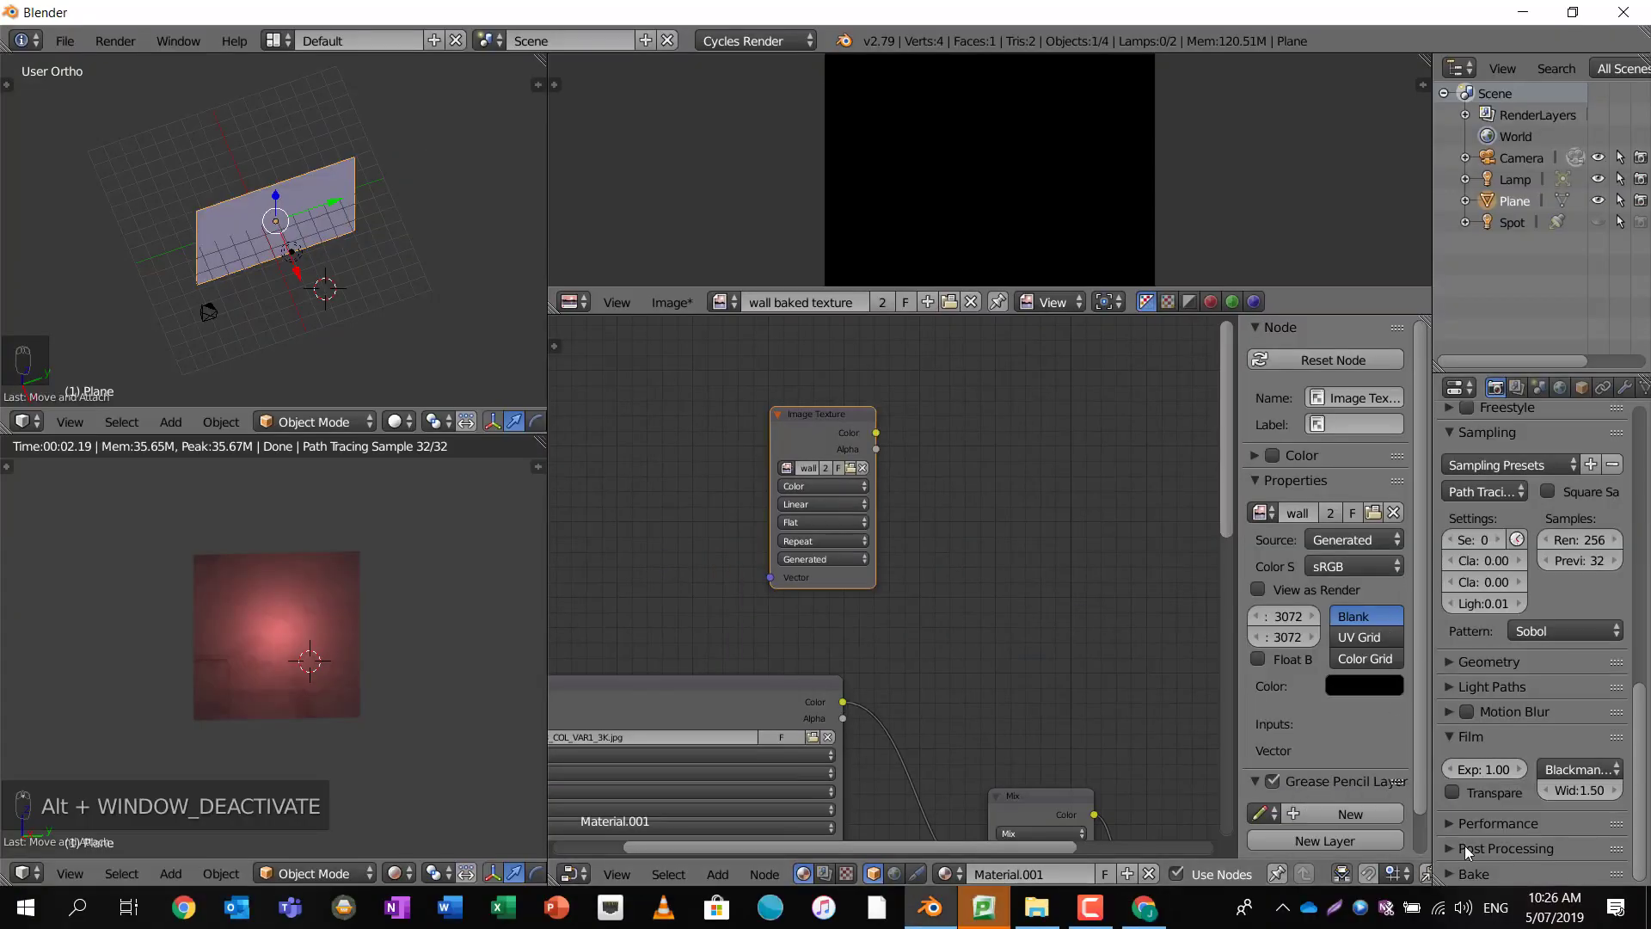
pyautogui.click(1461, 872)
pyautogui.scroll(-10, 1475, 806)
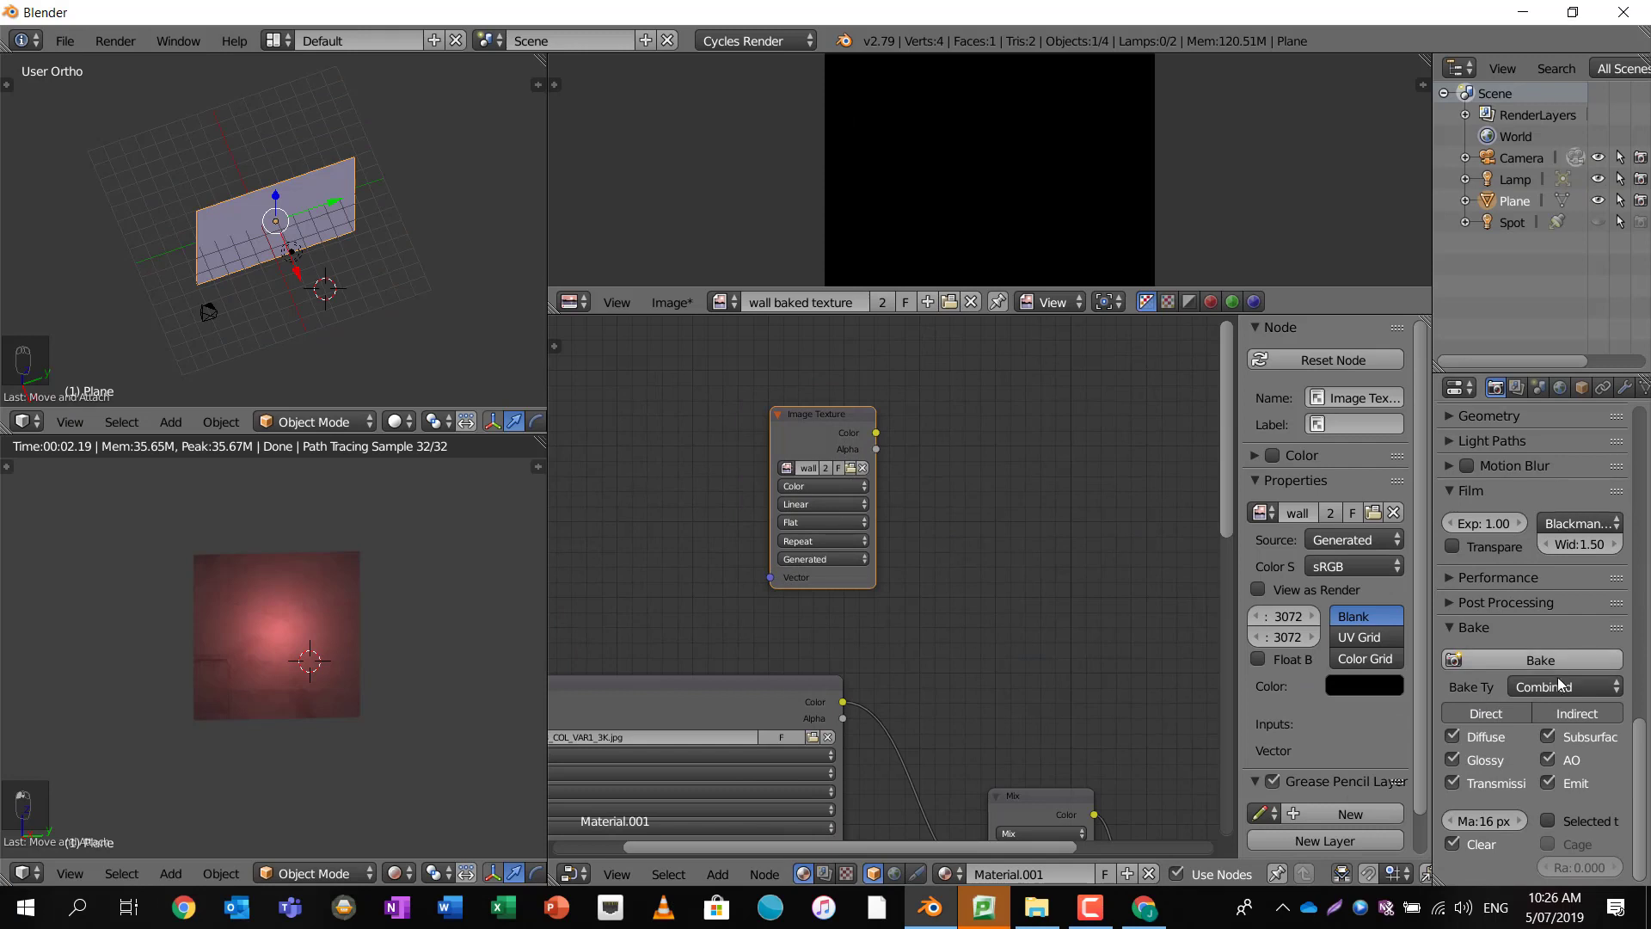
pyautogui.click(823, 416)
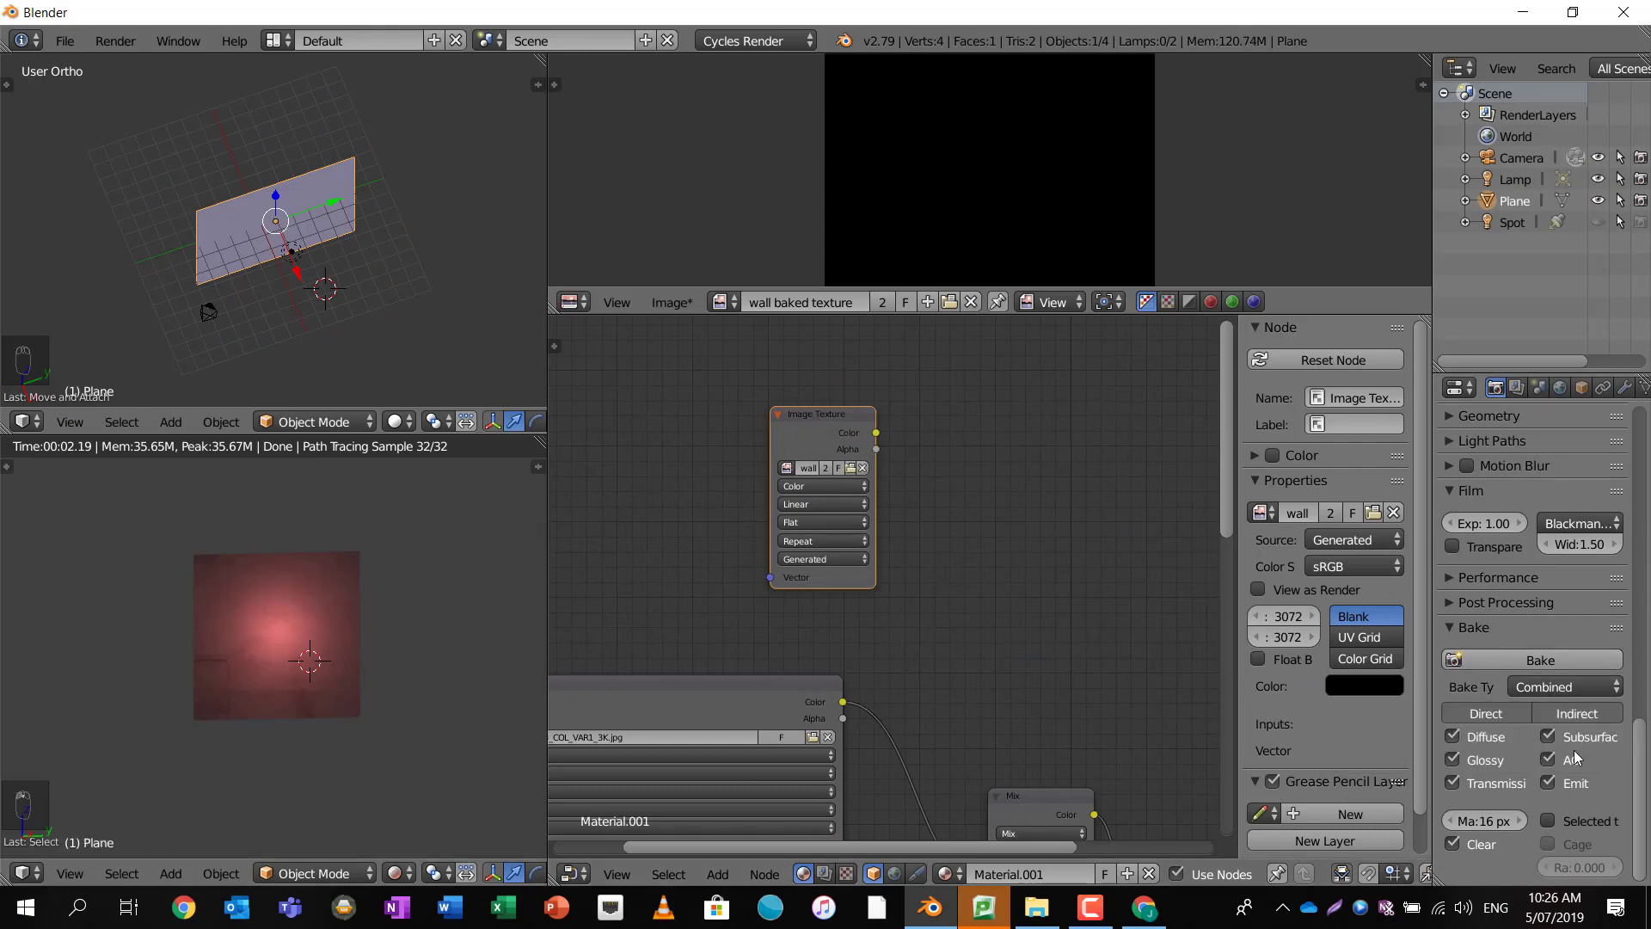
# - Bake the Plane's Combined lighting into the 3072 px wall baked texture image
pyautogui.click(1508, 658)
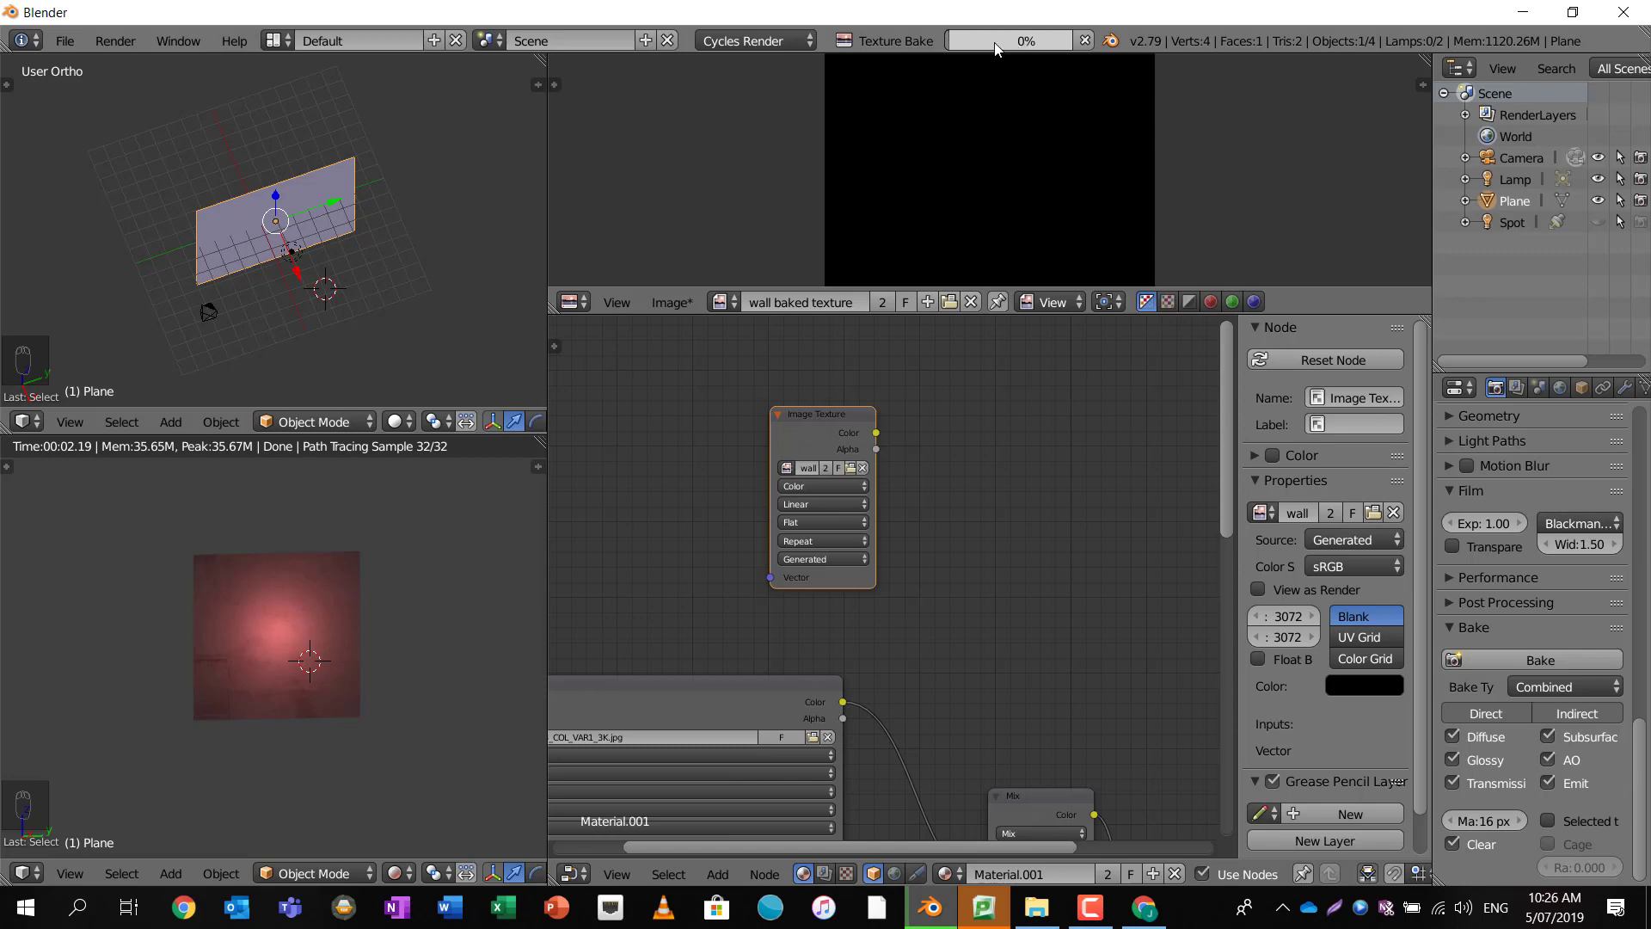
pyautogui.moveTo(985, 48)
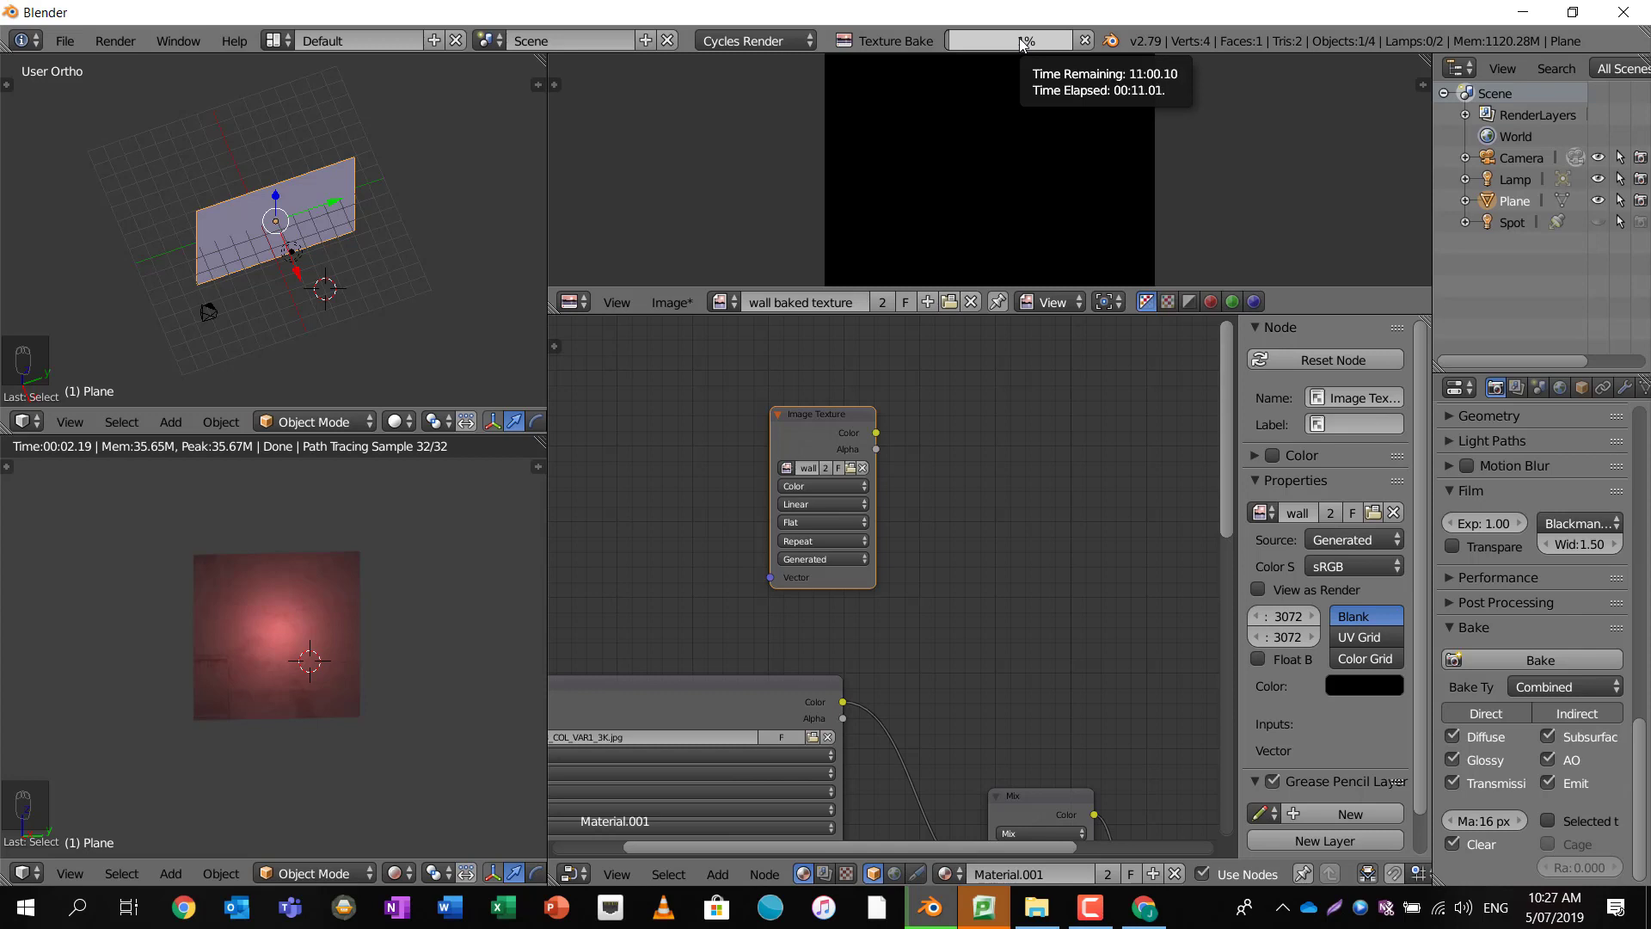
pyautogui.click(1089, 907)
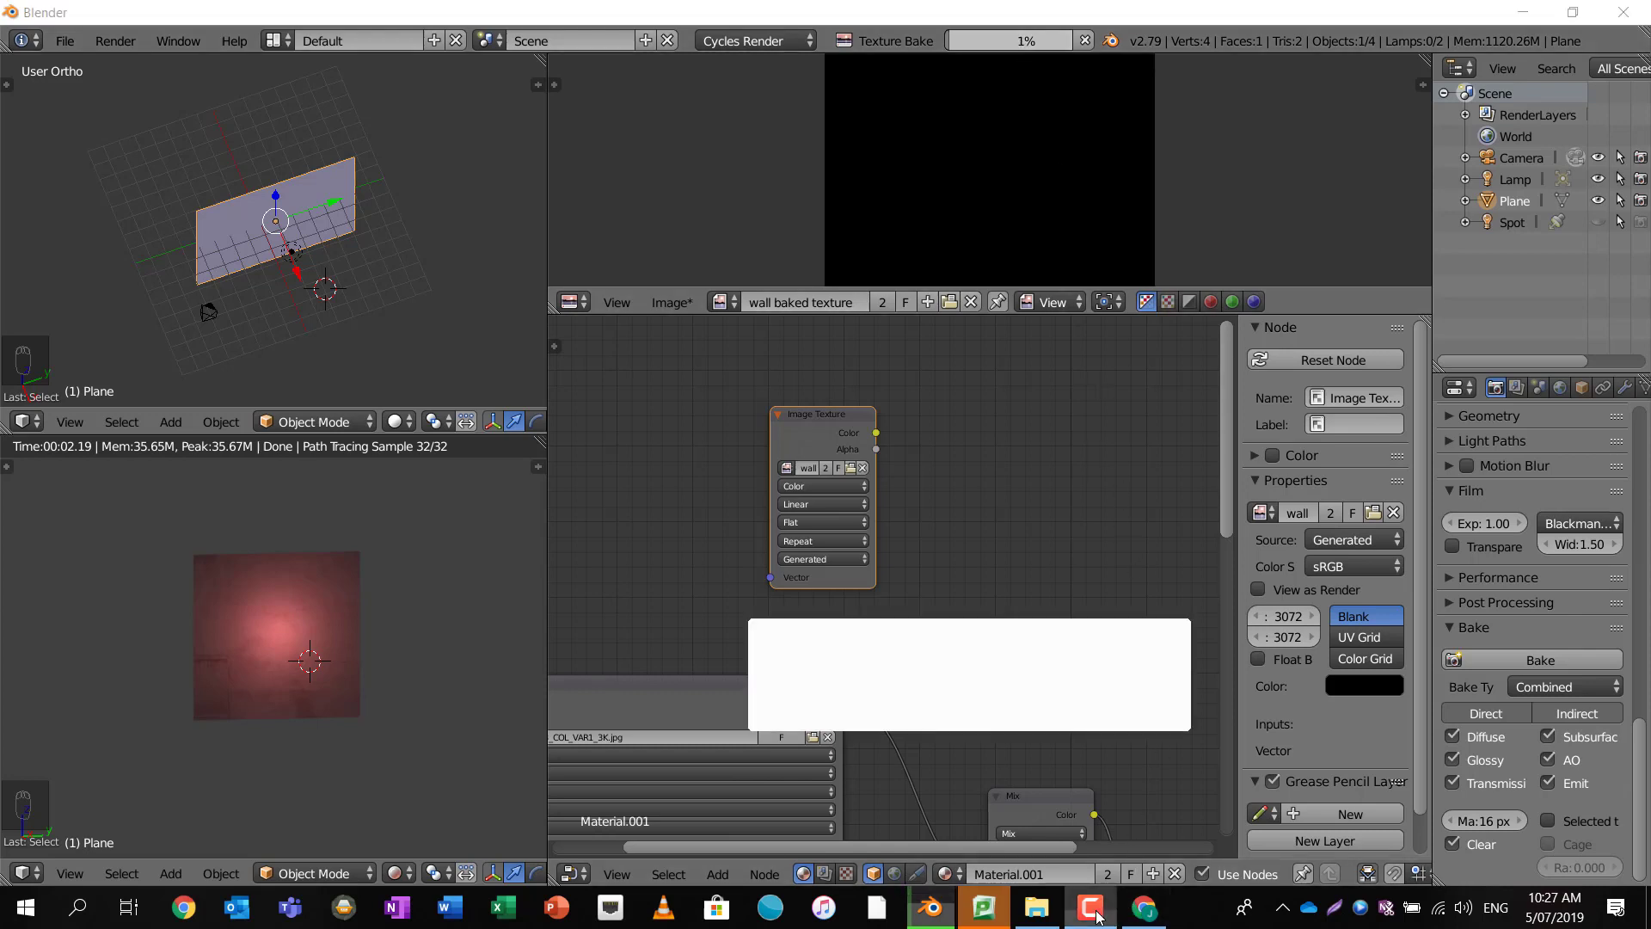
pyautogui.click(1111, 709)
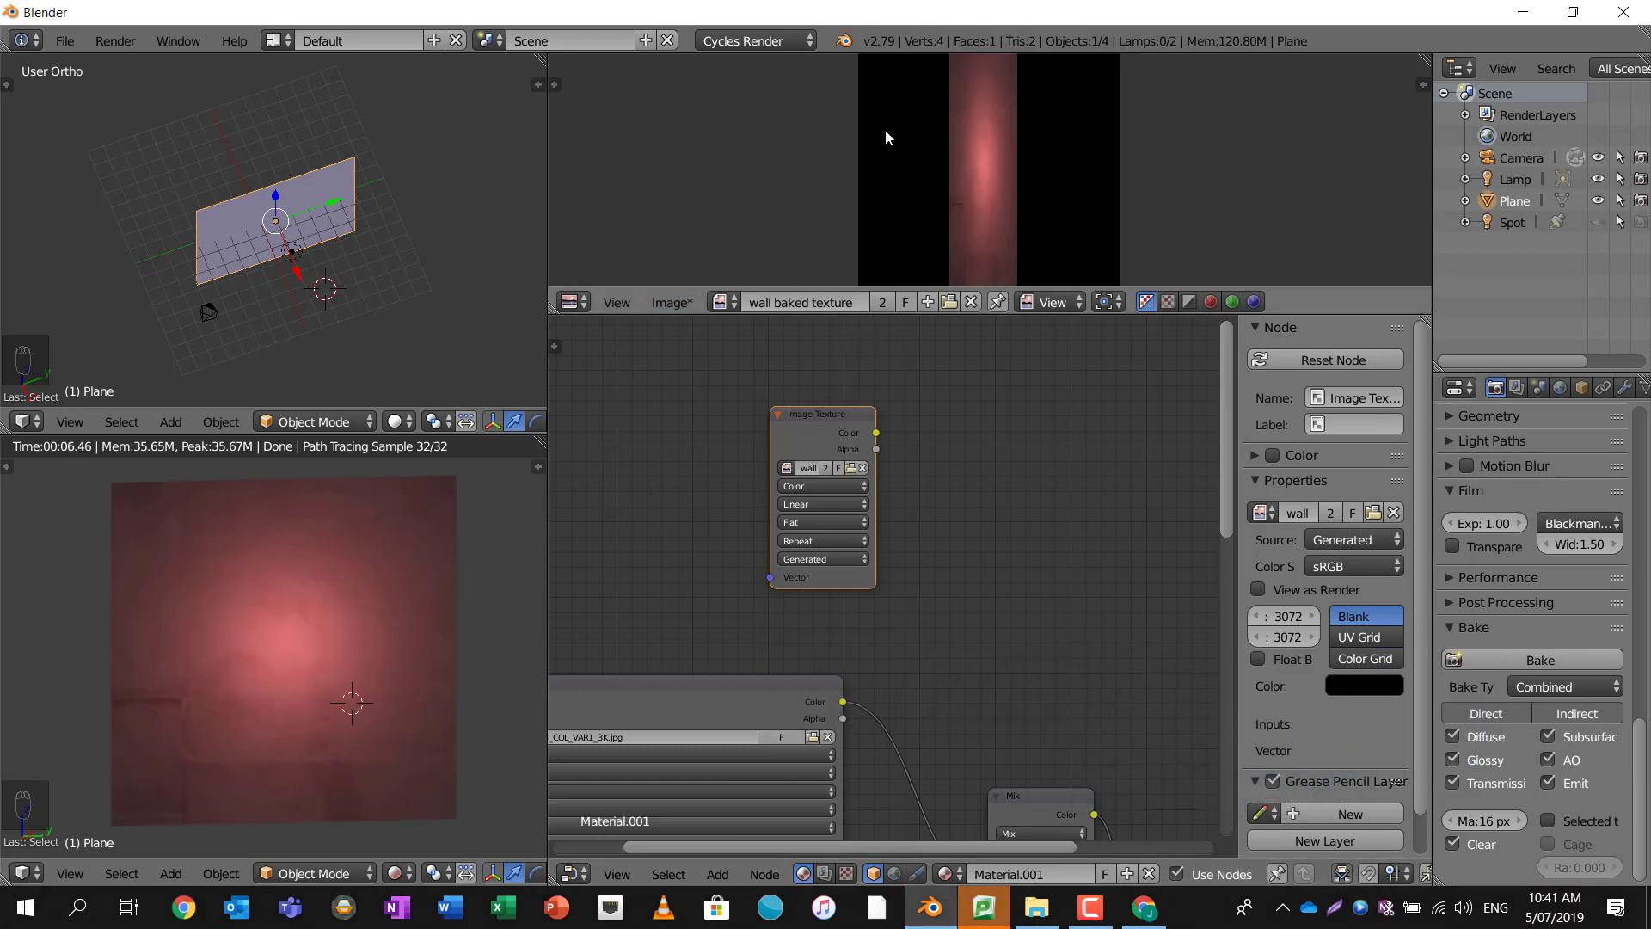
# - Add an Emission node right of the Image Texture and link its Color to Emission Color
pyautogui.scroll(-3, 937, 516)
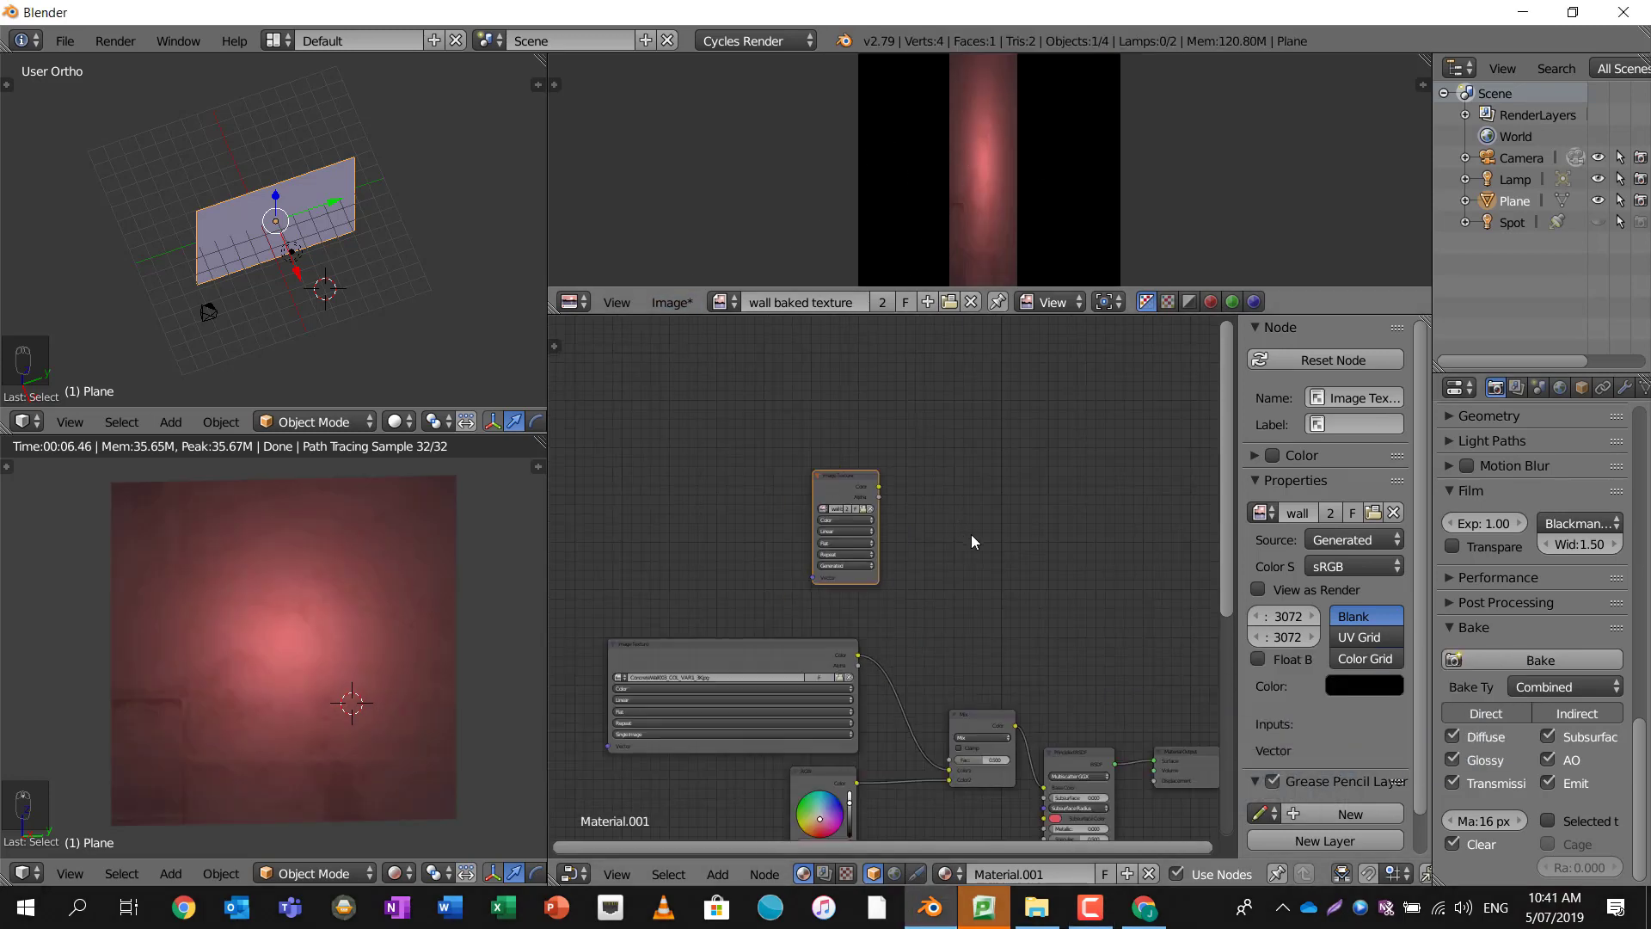
pyautogui.moveTo(972, 542); pyautogui.dragTo(909, 412, button='middle')
pyautogui.scroll(1, 946, 516)
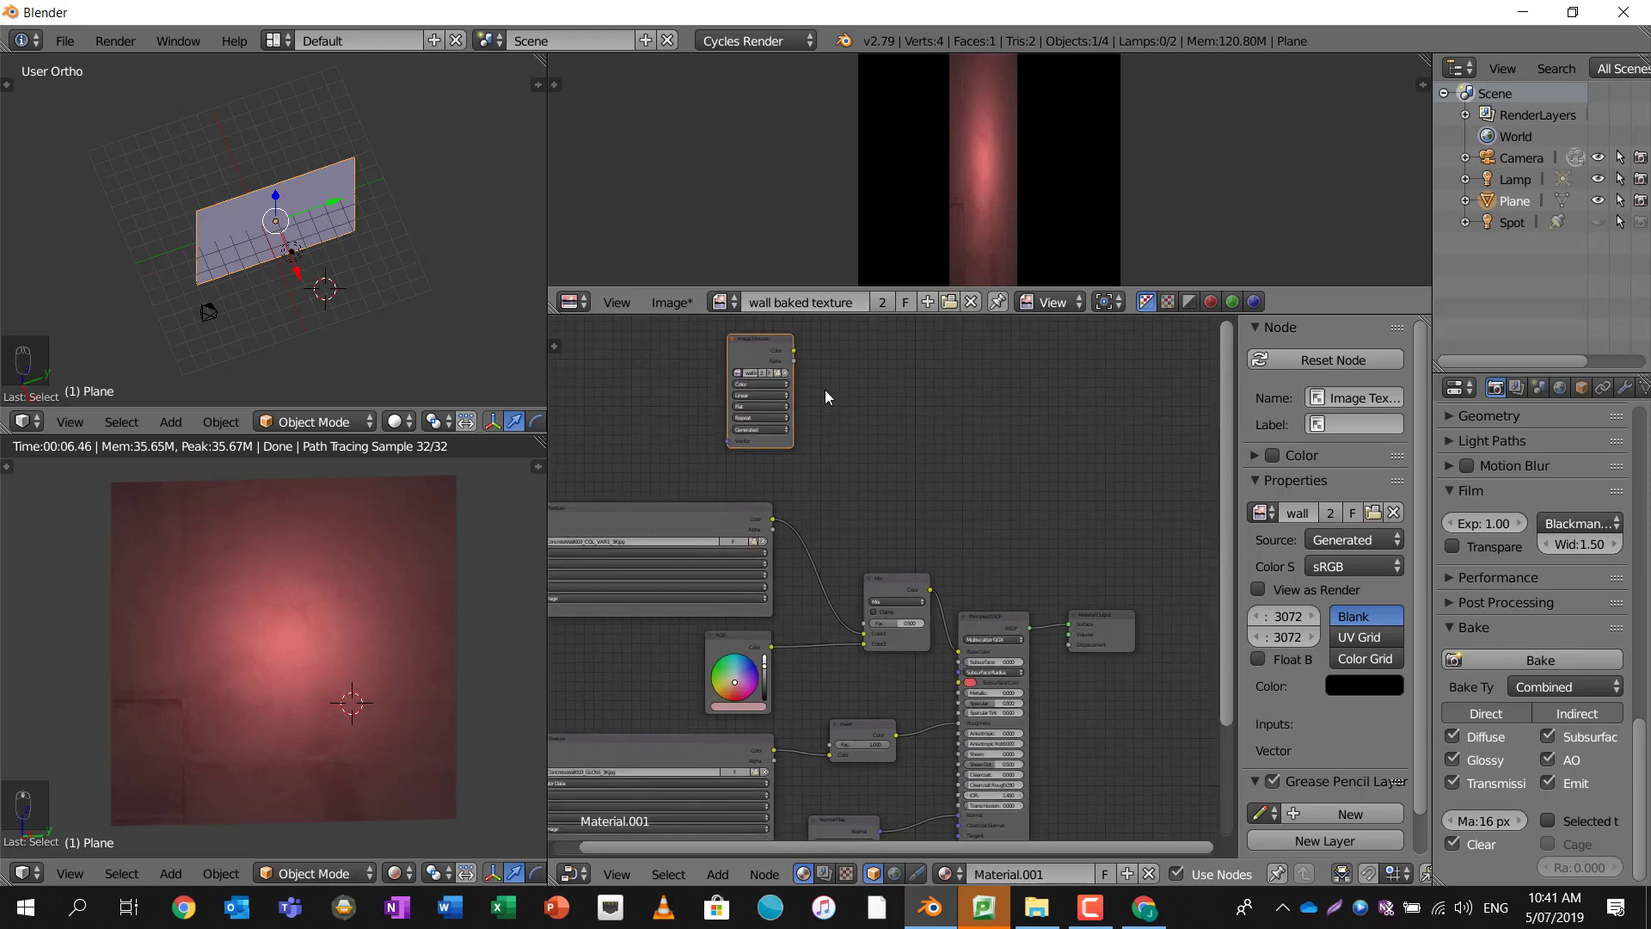
pyautogui.scroll(2, 845, 404)
pyautogui.moveTo(851, 408); pyautogui.dragTo(953, 583, button='middle')
pyautogui.hotkey('shift', 'a')
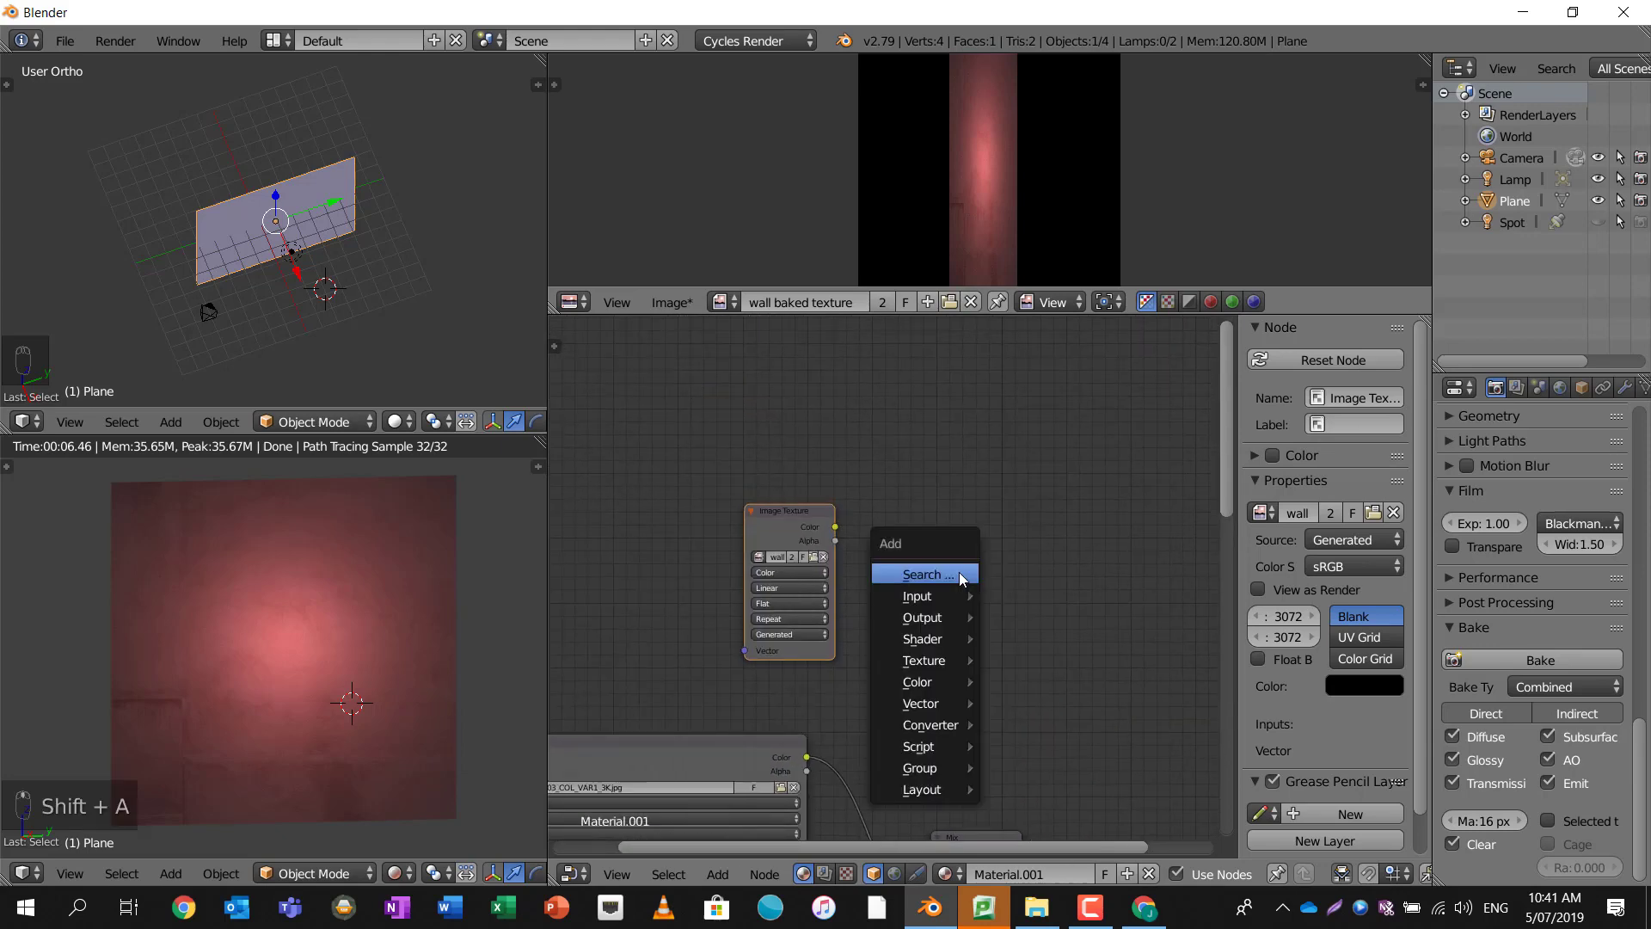
pyautogui.click(959, 576)
pyautogui.write('emi')
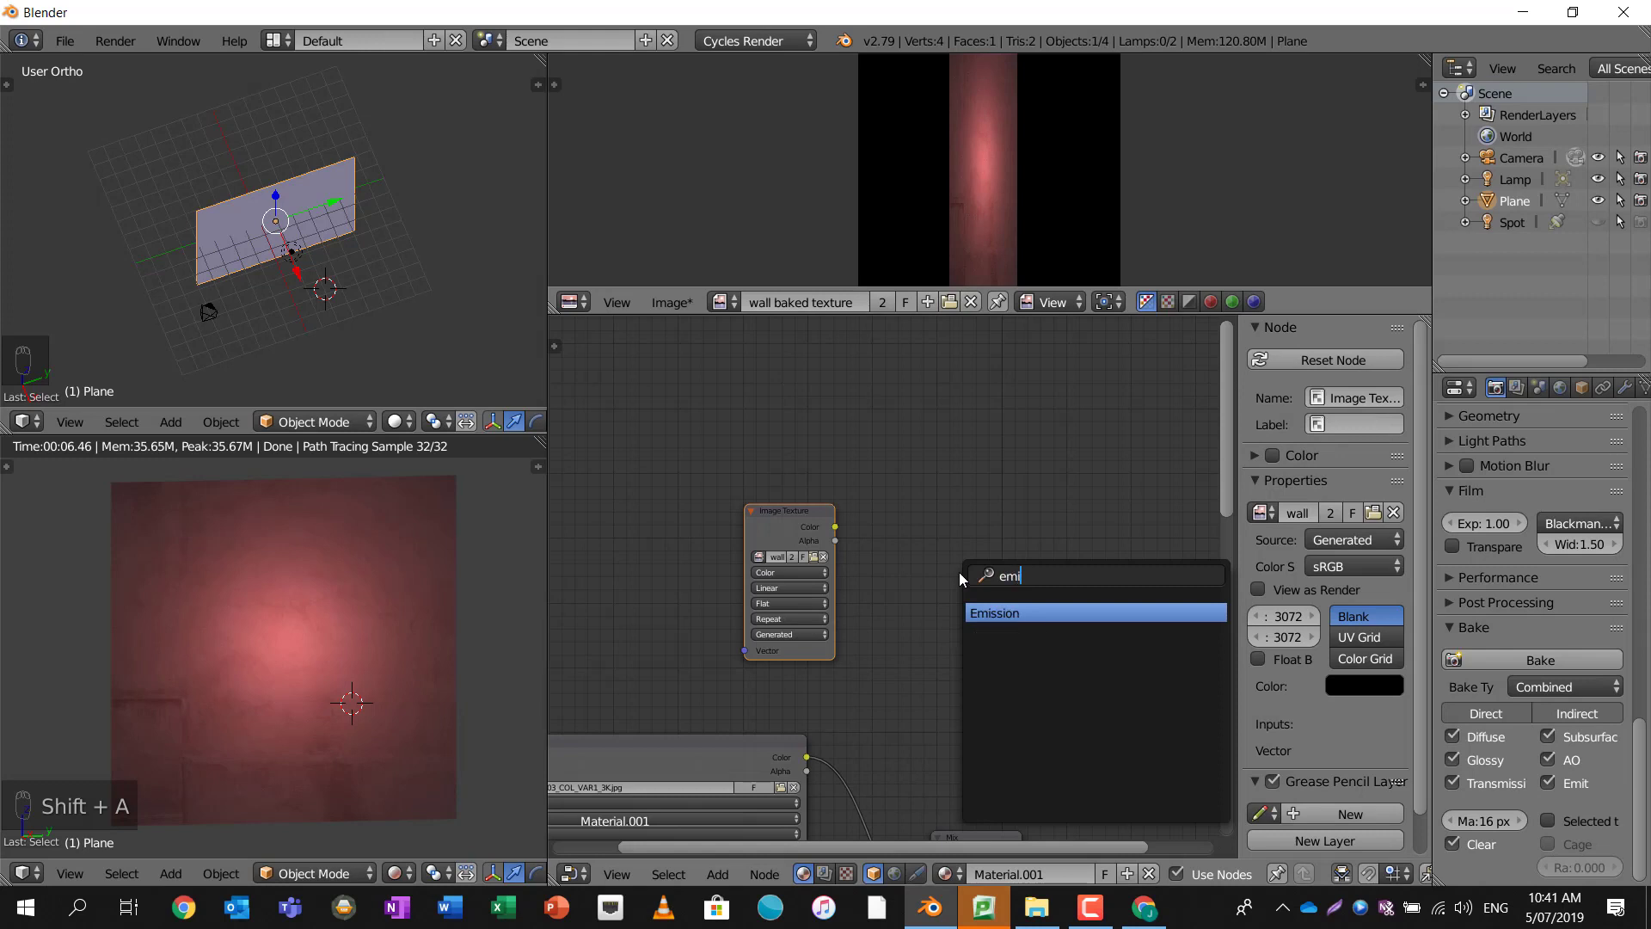
pyautogui.write('ssion')
pyautogui.press('Return')
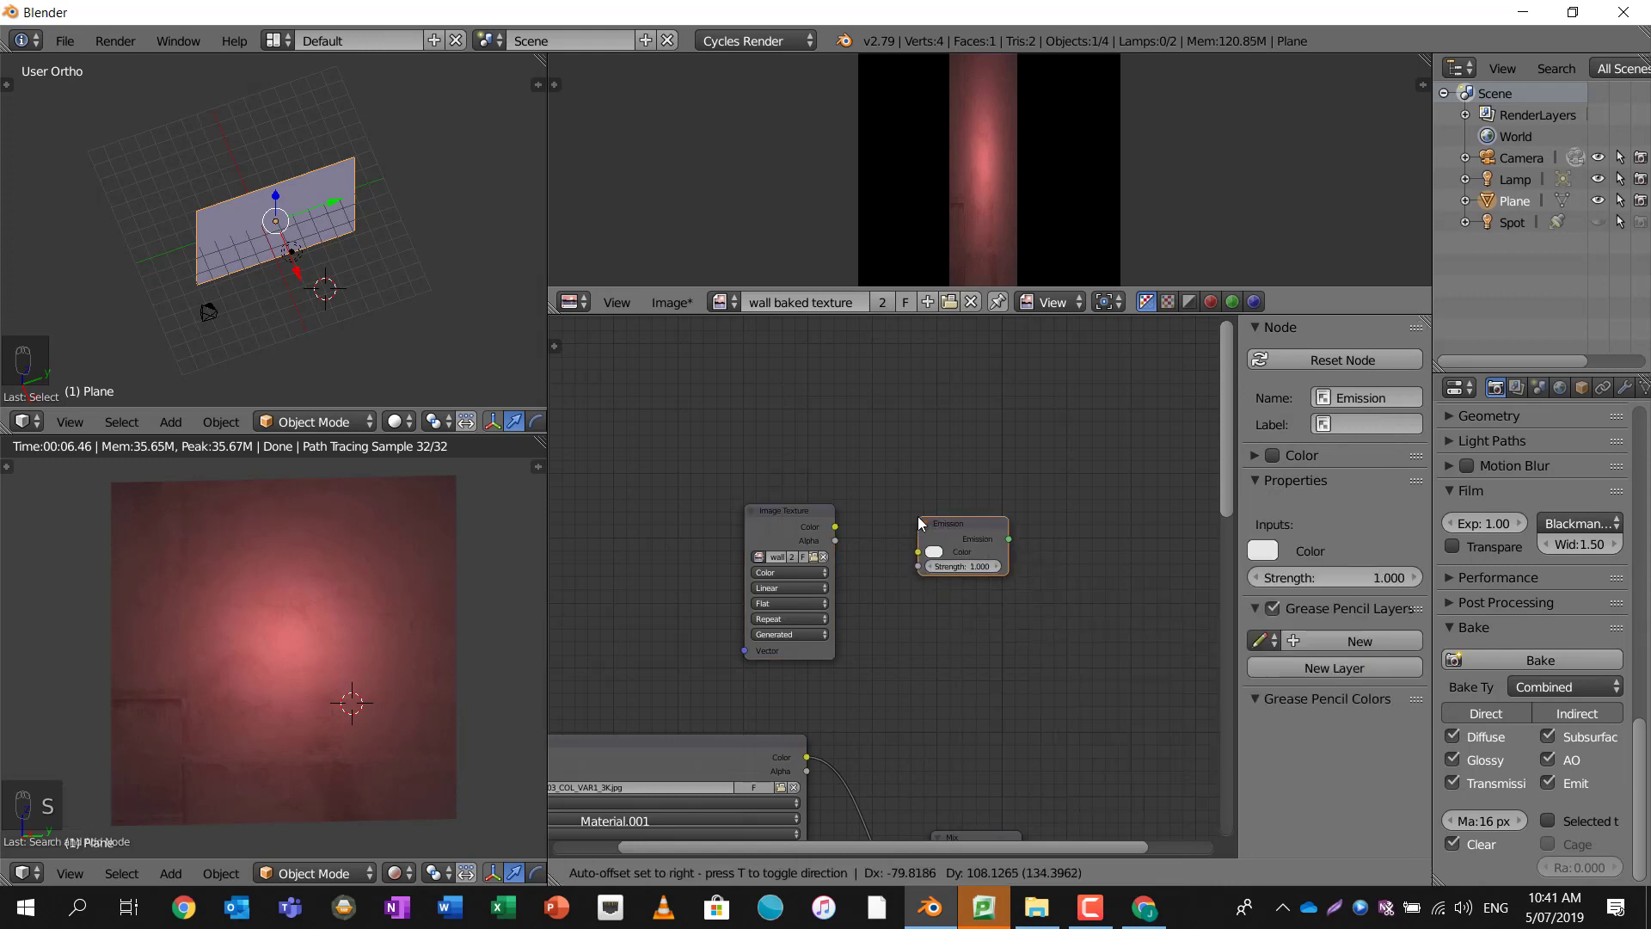
pyautogui.click(919, 519)
pyautogui.moveTo(835, 527); pyautogui.dragTo(917, 552)
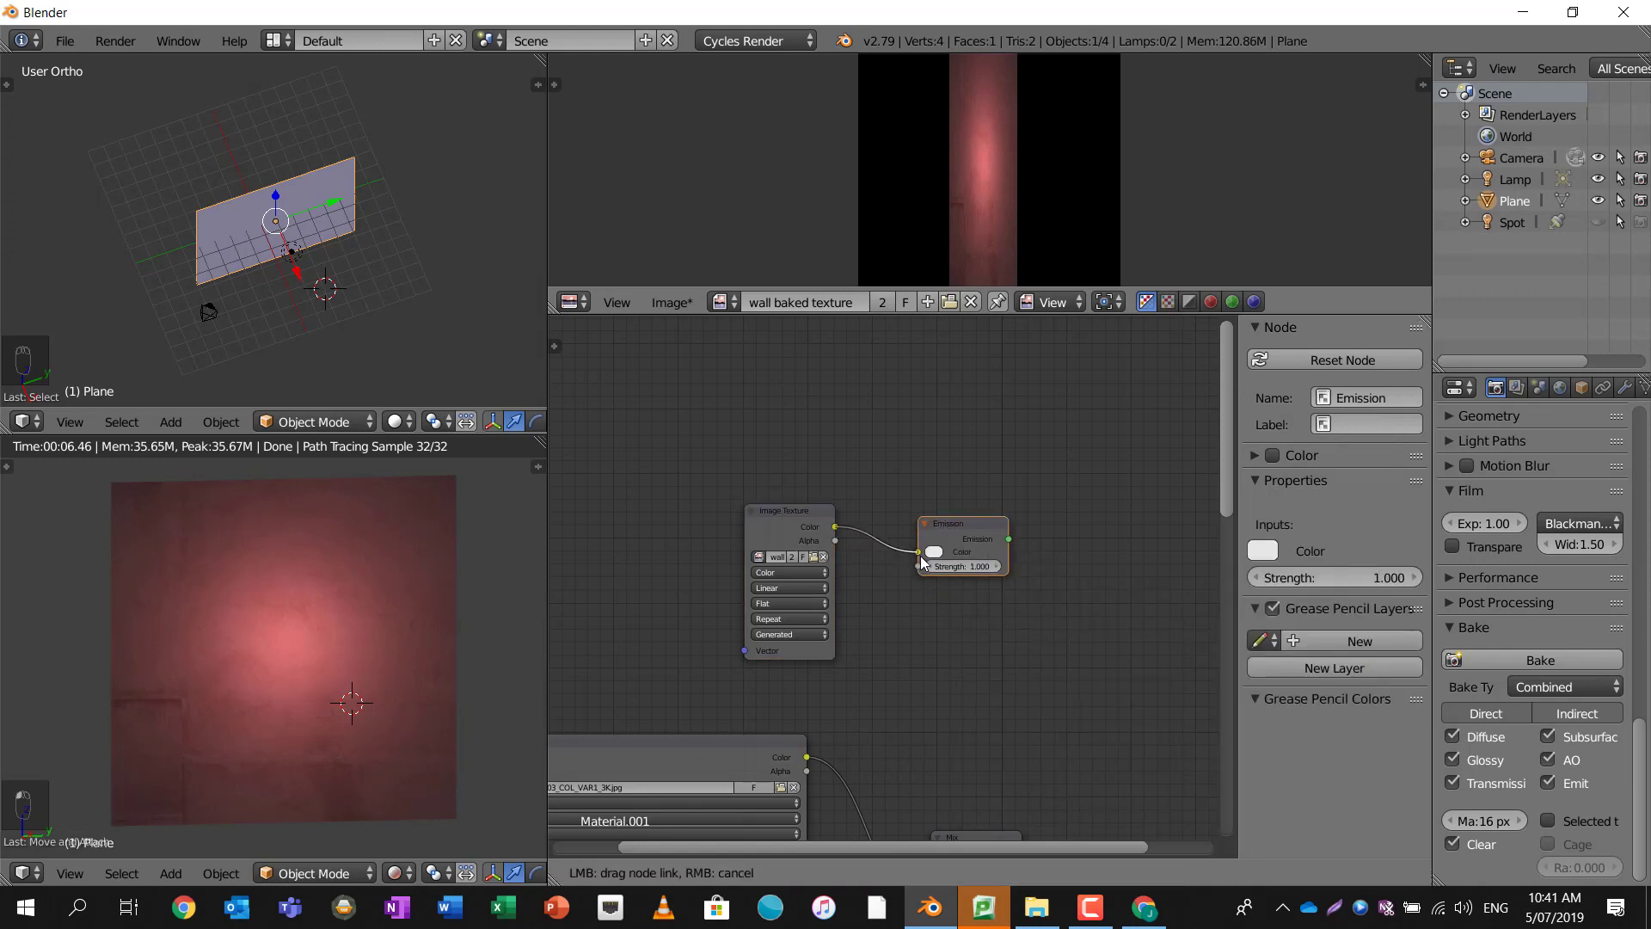
pyautogui.click(683, 304)
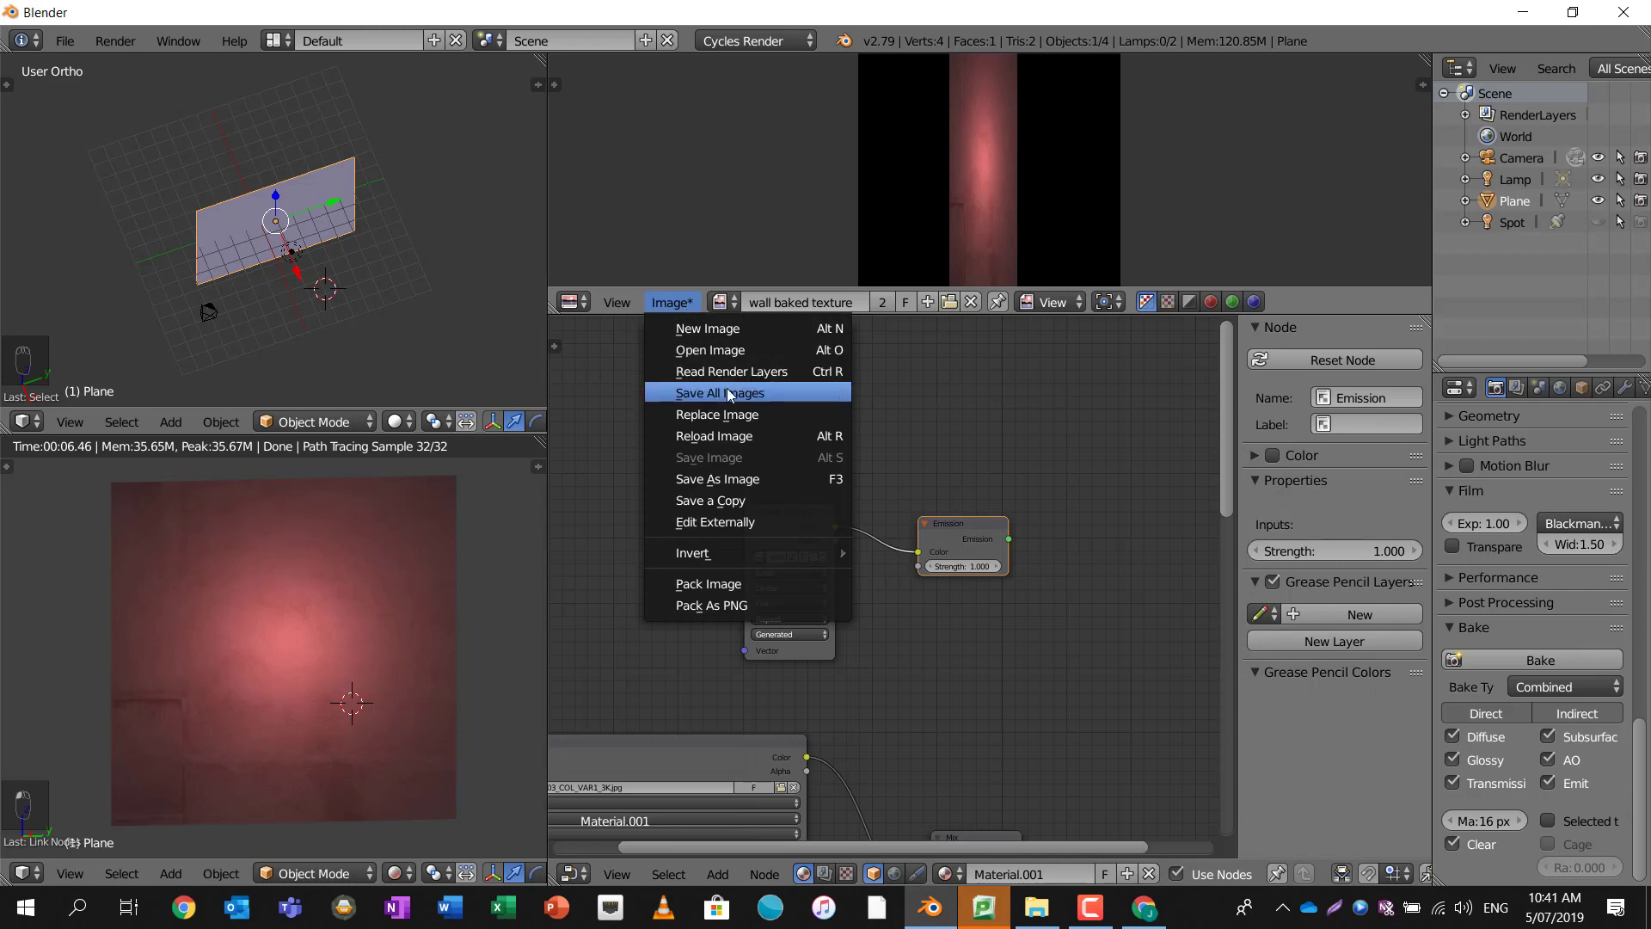
# - Save the bake as wall baked texture2.png on the Desktop and select it for the Image Texture node
pyautogui.click(719, 476)
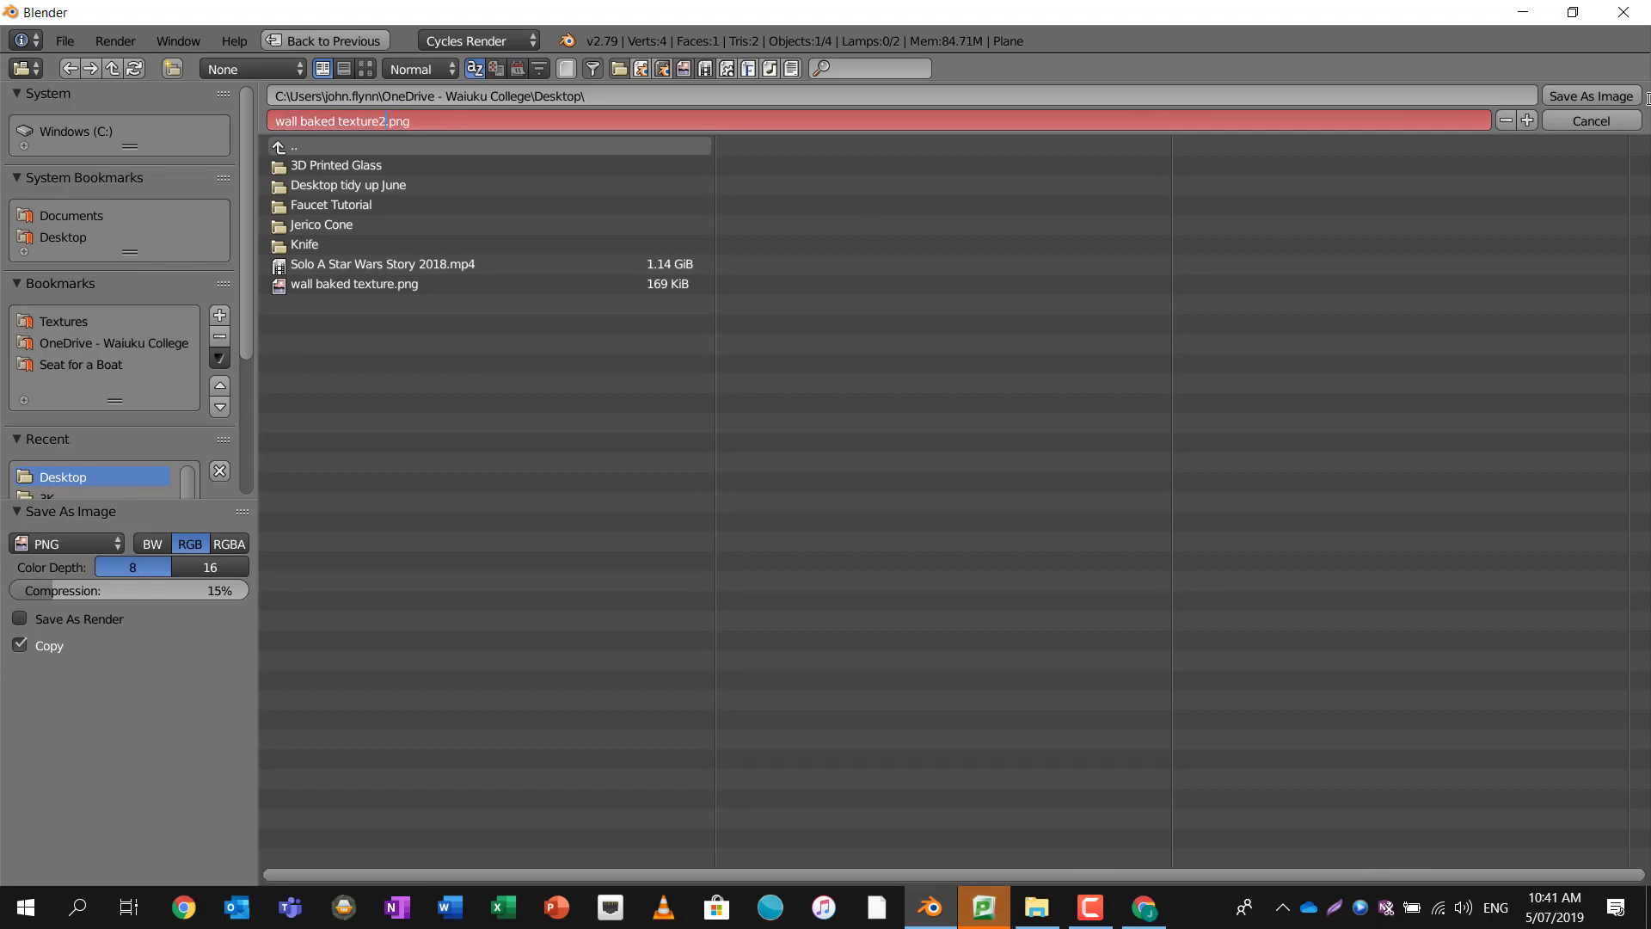
pyautogui.click(1593, 97)
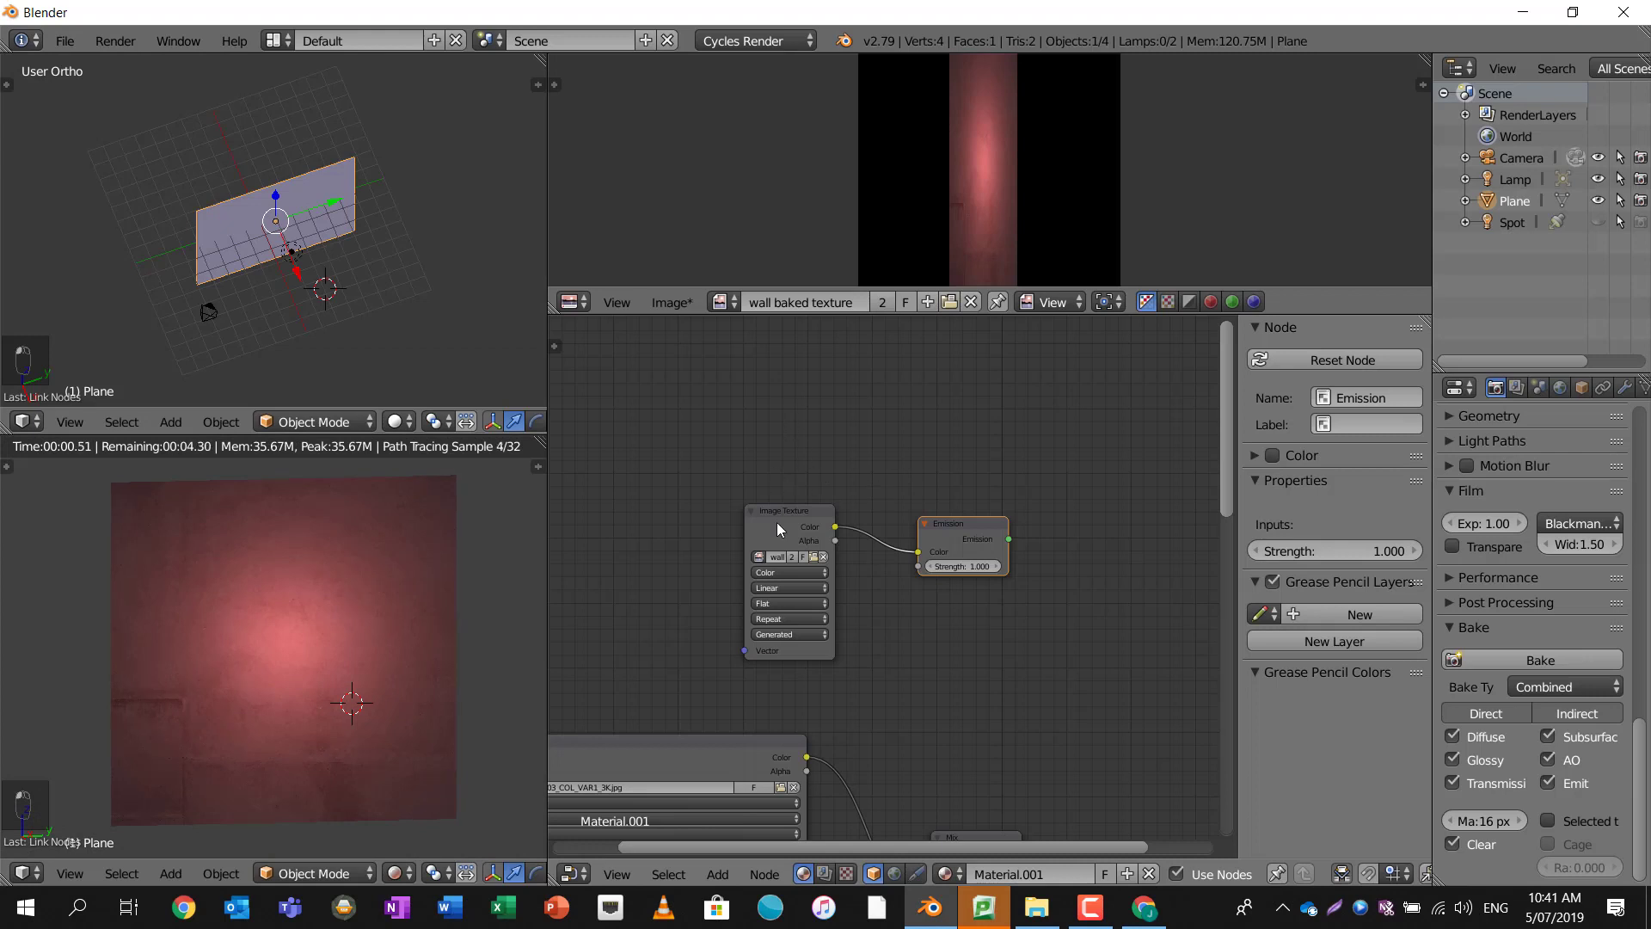
pyautogui.moveTo(746, 560); pyautogui.dragTo(544, 556)
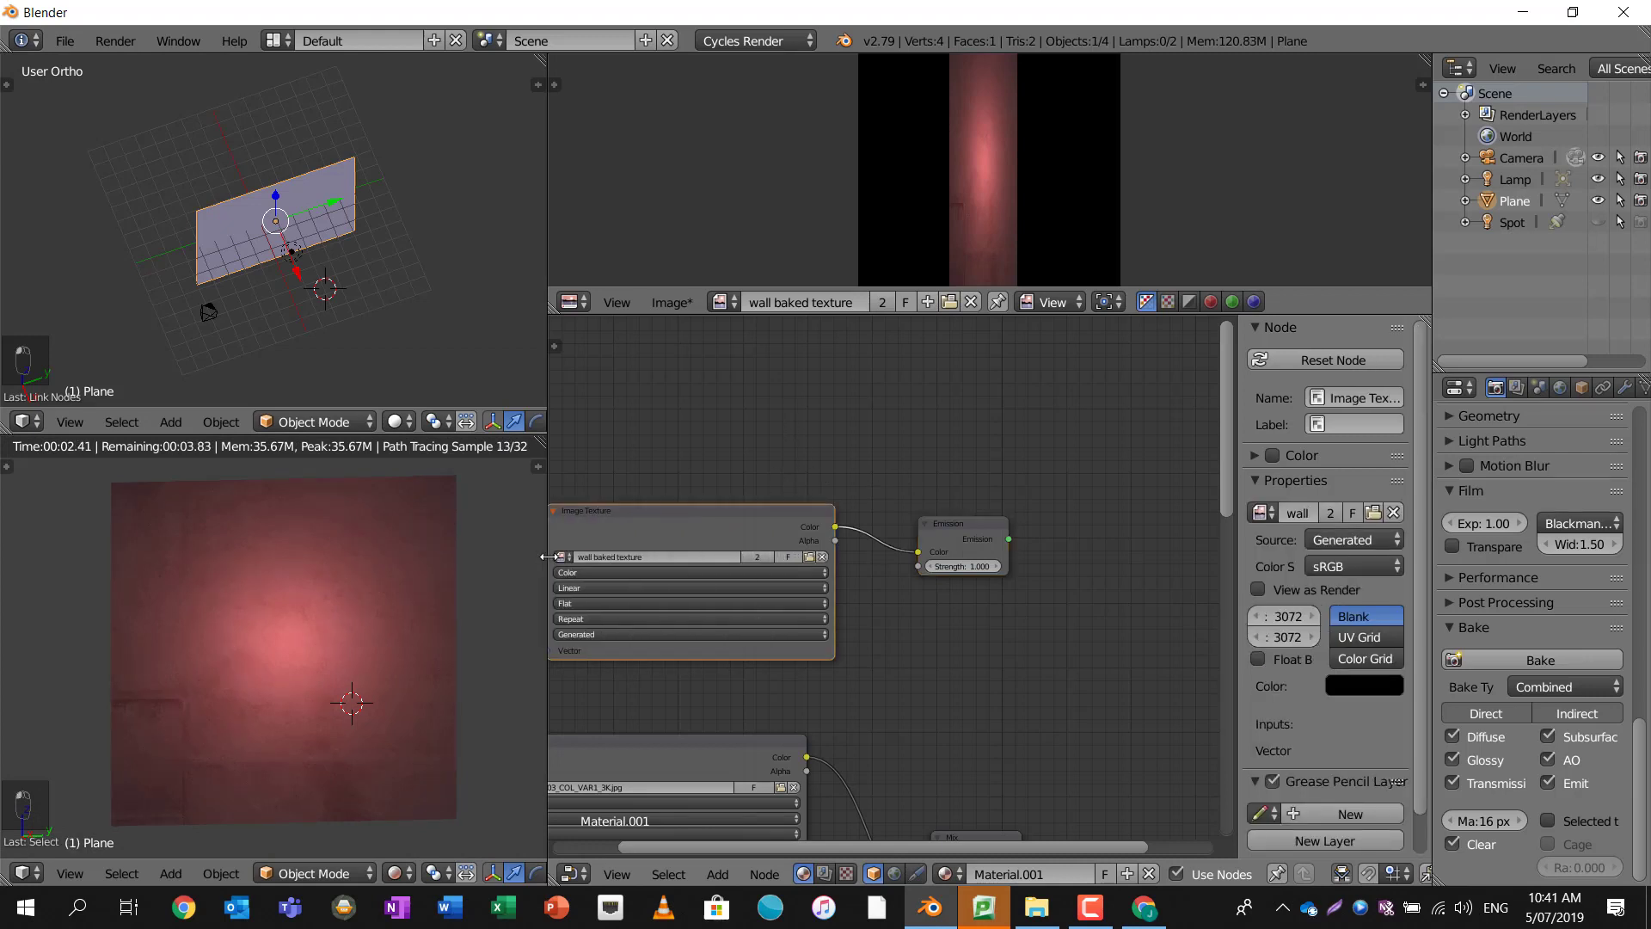
pyautogui.click(808, 556)
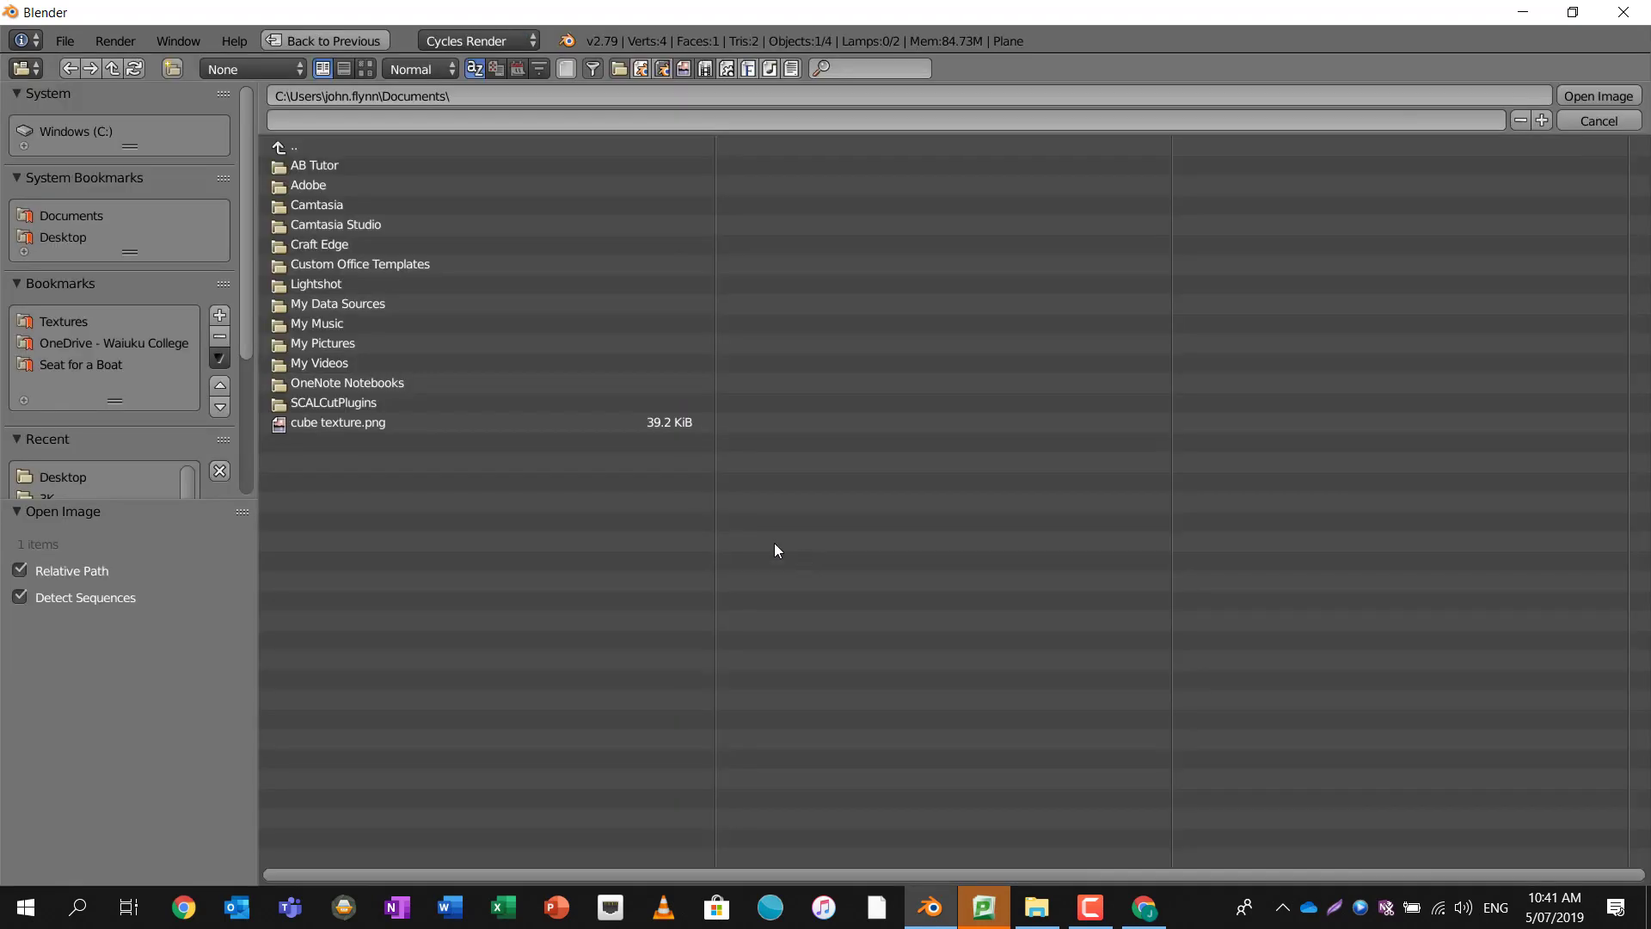
pyautogui.click(64, 239)
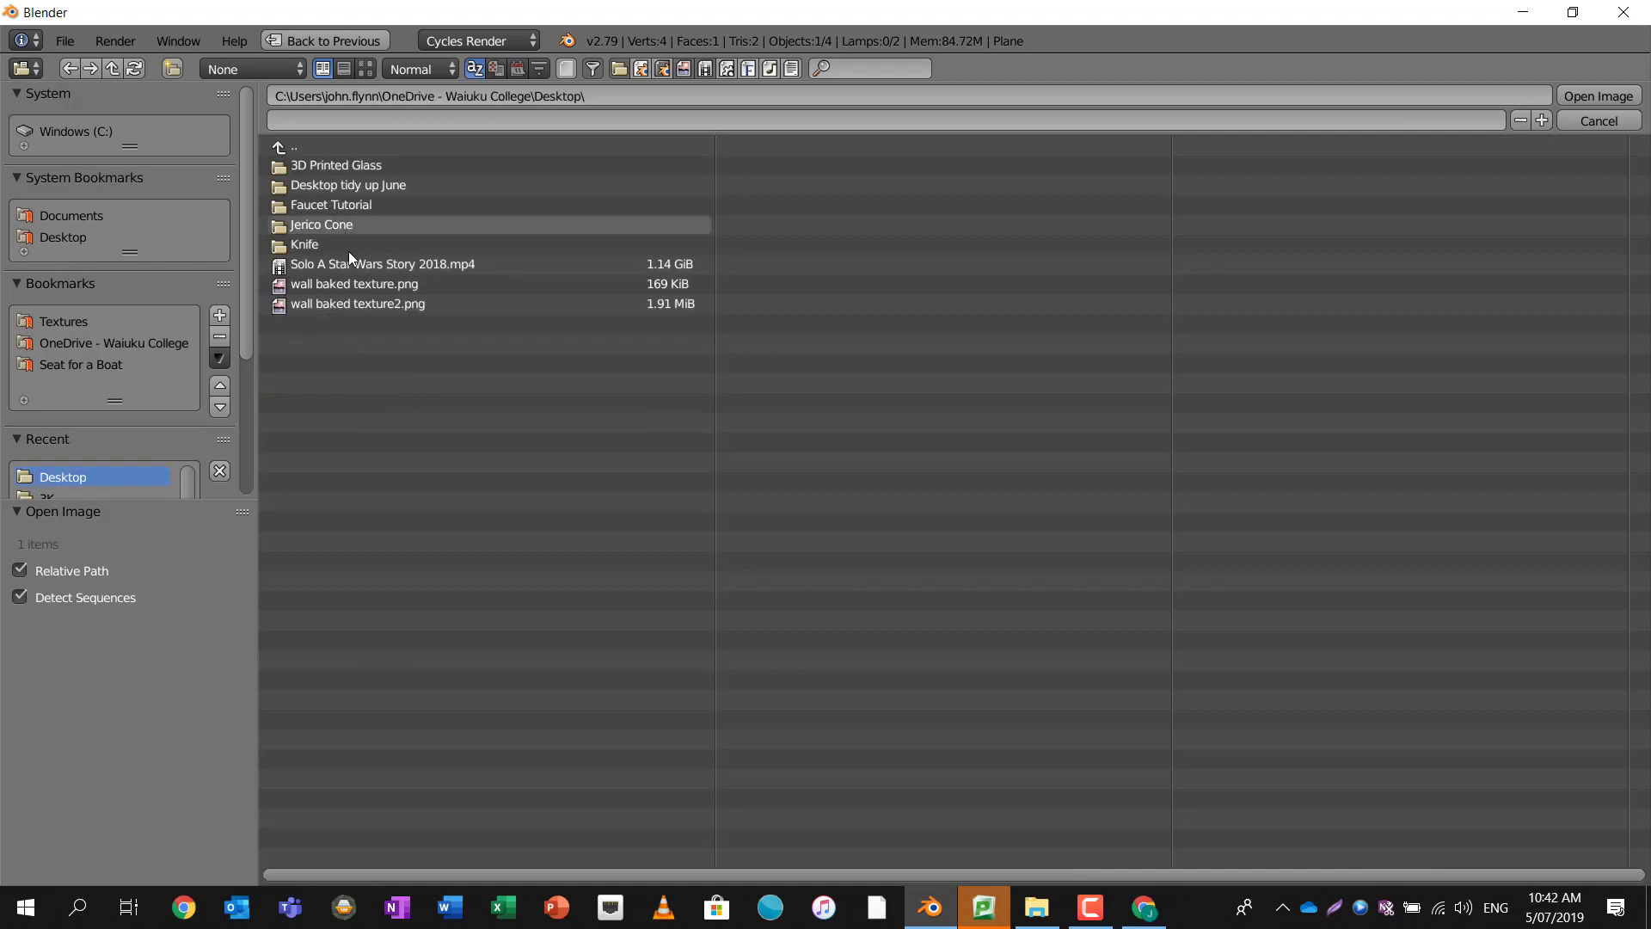
pyautogui.click(352, 303)
# - Load wall baked texture2.png into the node and connect Emission to Material Output Surface
pyautogui.click(1563, 95)
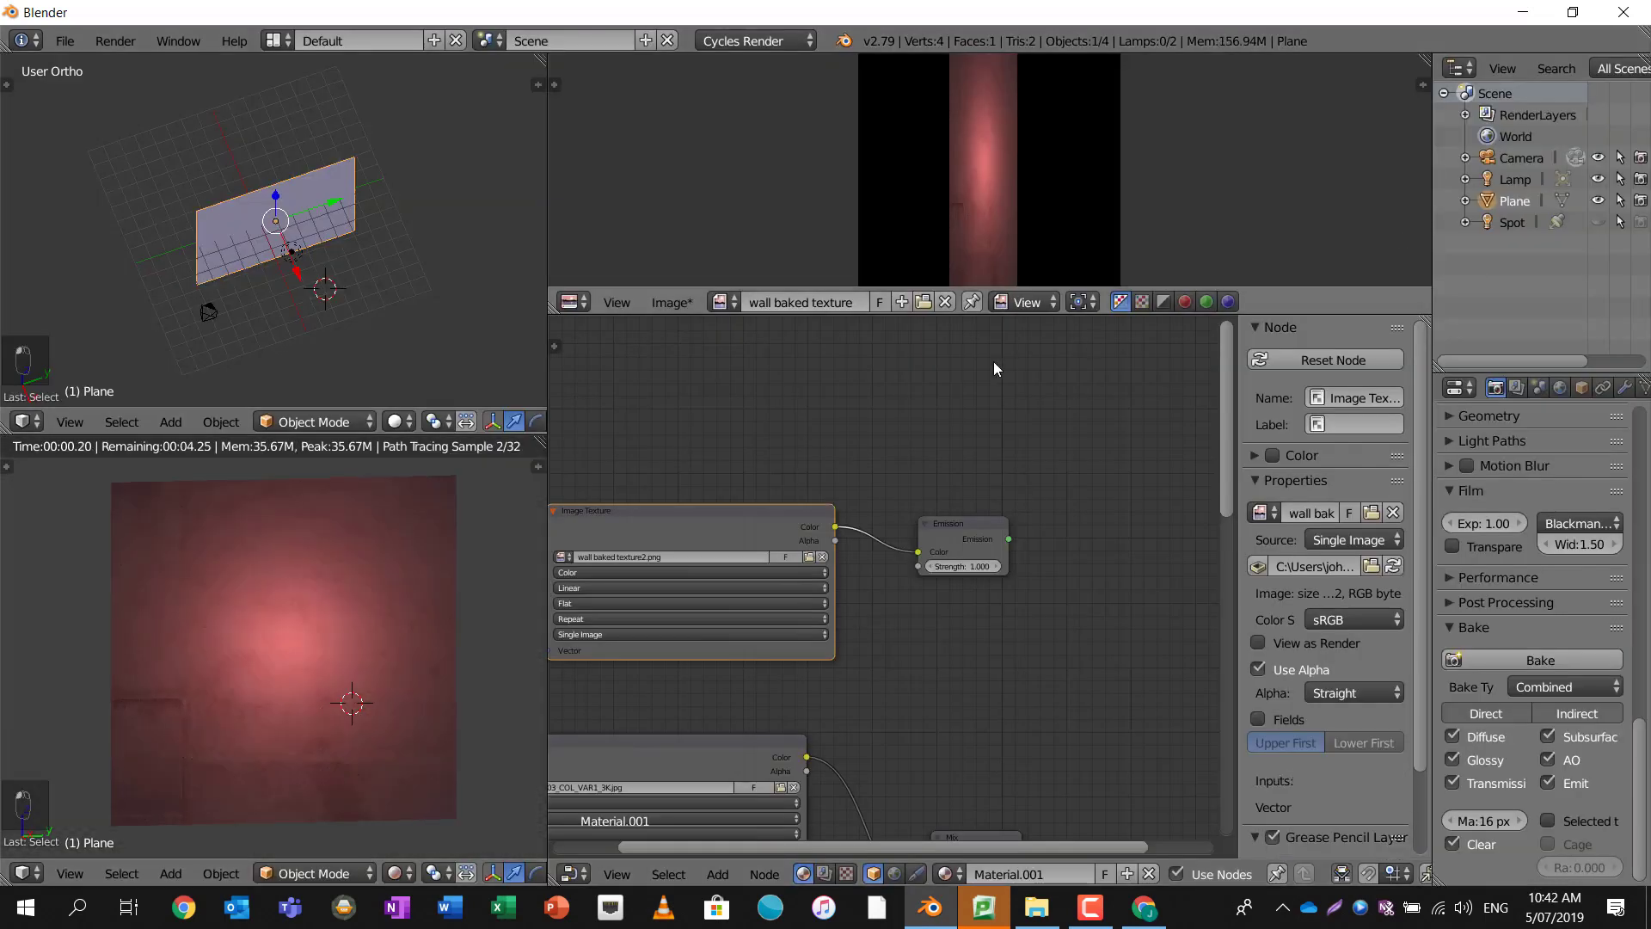
pyautogui.moveTo(845, 430); pyautogui.dragTo(808, 393, button='middle')
pyautogui.scroll(-2, 884, 455)
pyautogui.moveTo(884, 455); pyautogui.dragTo(825, 379, button='middle')
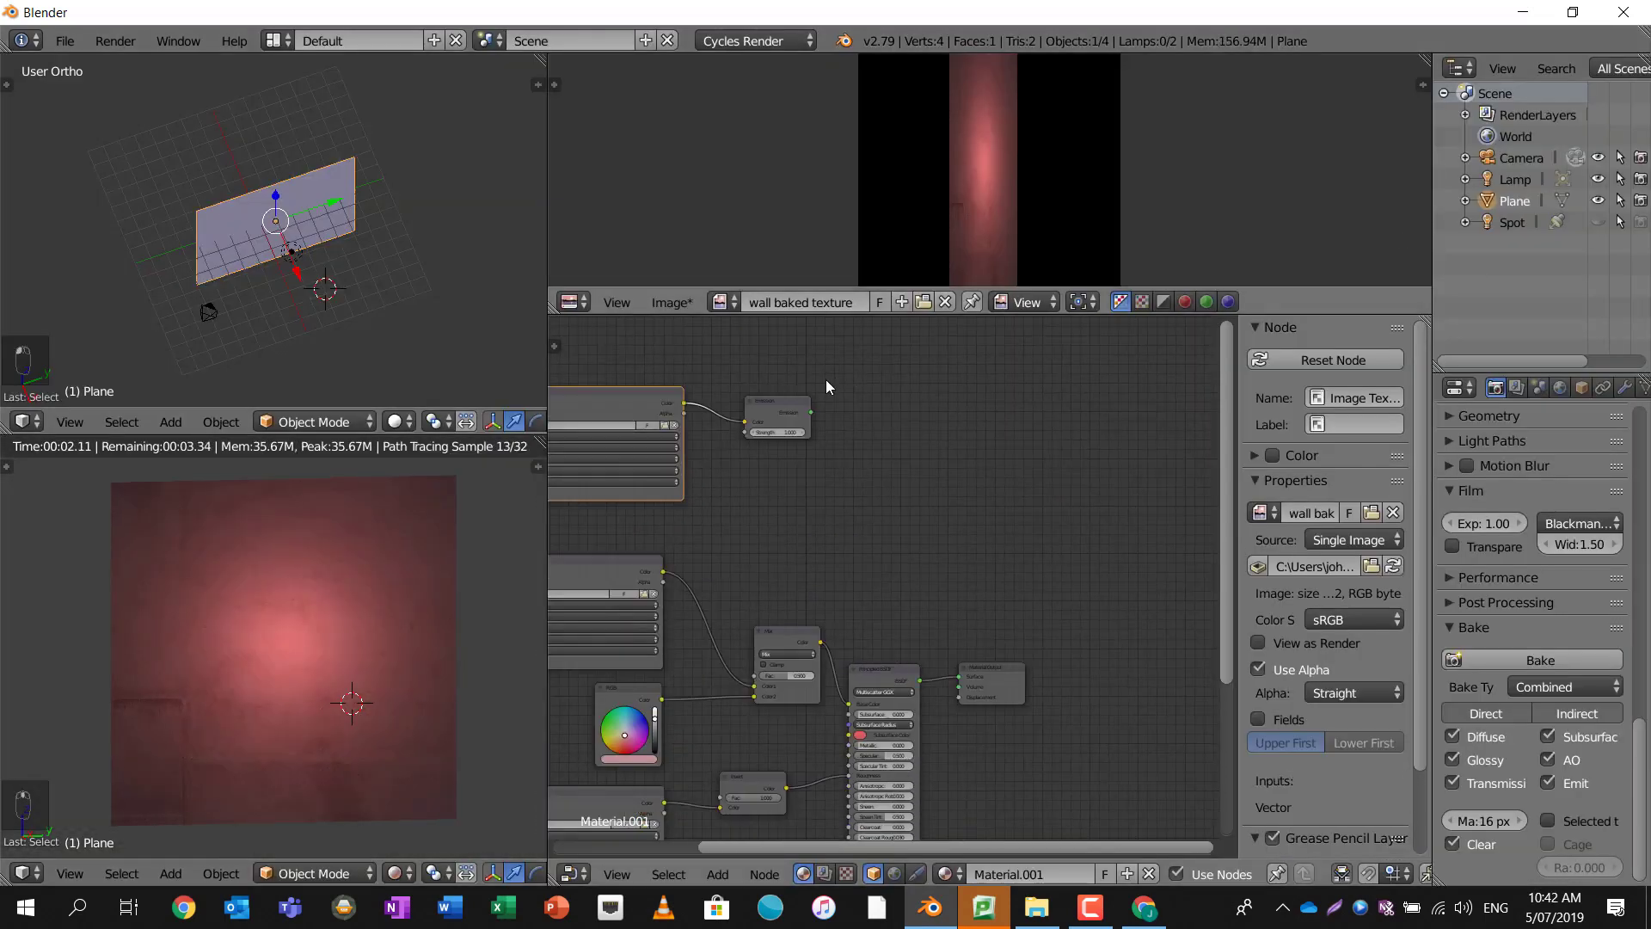
pyautogui.moveTo(786, 389); pyautogui.dragTo(951, 425)
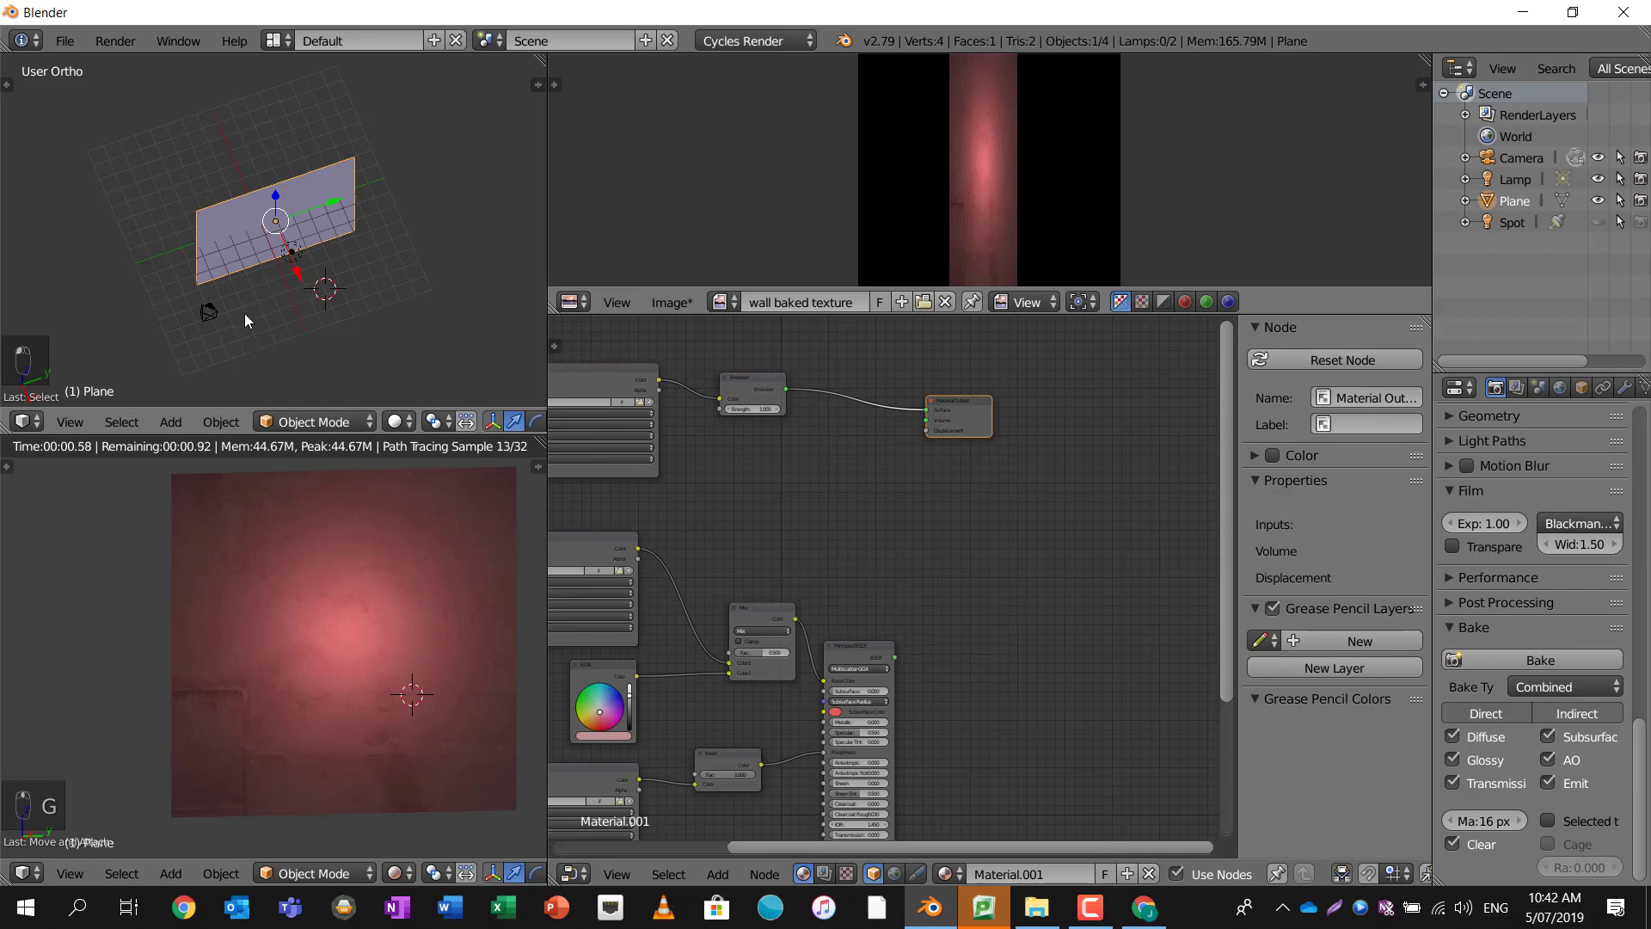
# - Move the wall plane and orbit the views to inspect the emission-lit wall
pyautogui.press('g')
pyautogui.scroll(-3, 301, 652)
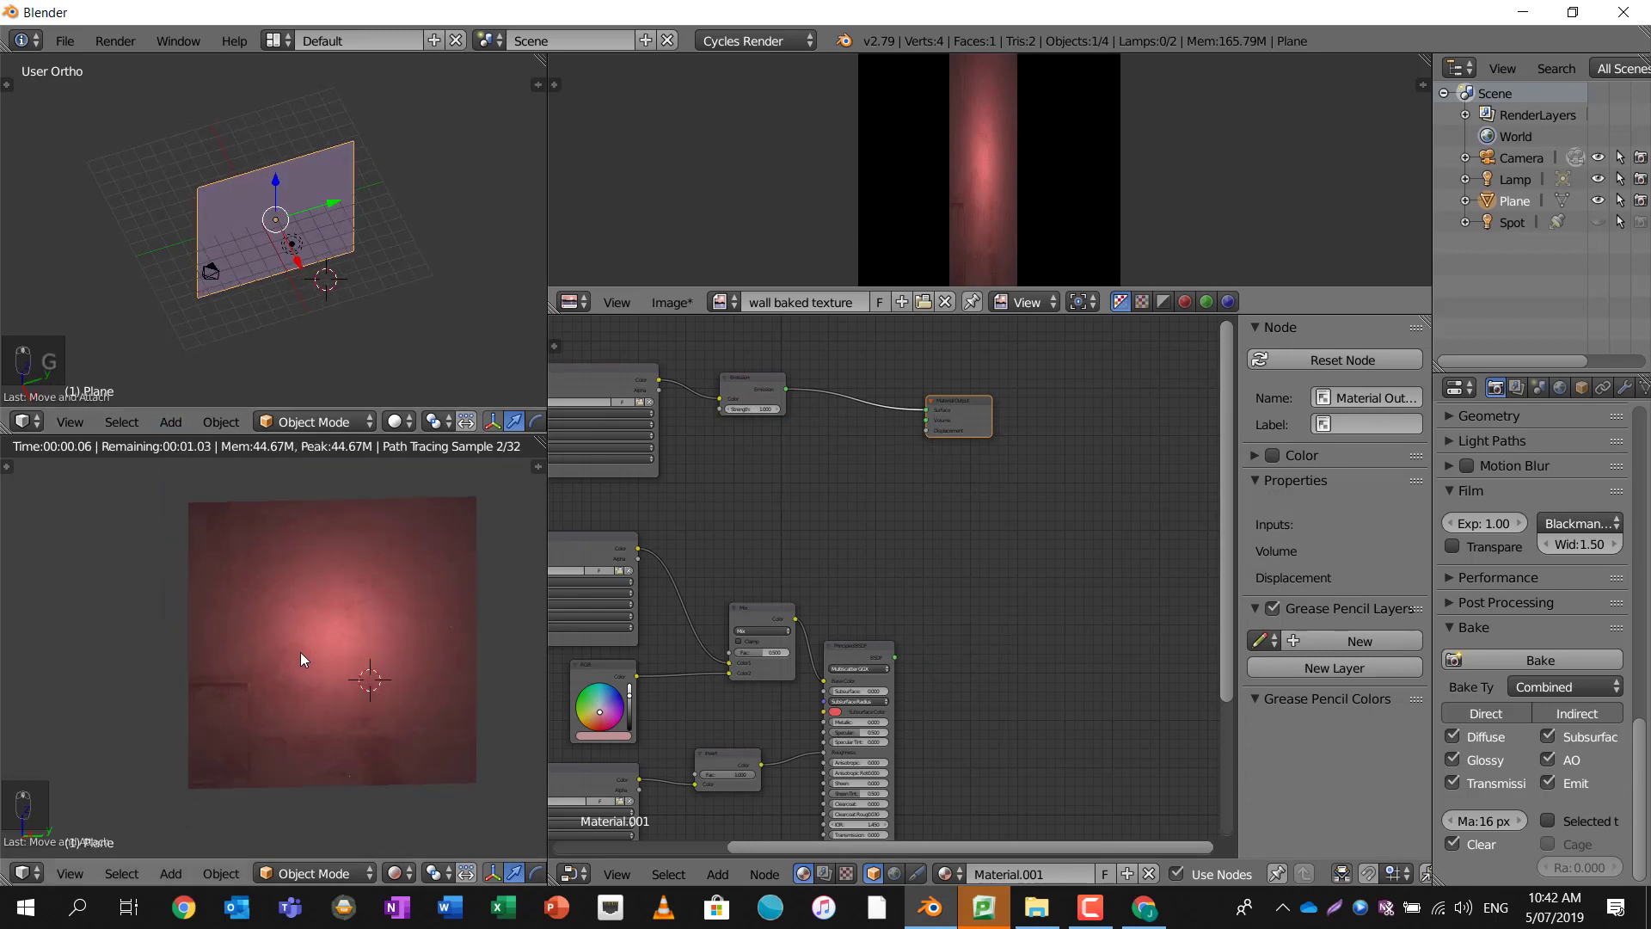
pyautogui.moveTo(287, 595); pyautogui.dragTo(311, 640, button='middle')
pyautogui.scroll(7, 344, 626)
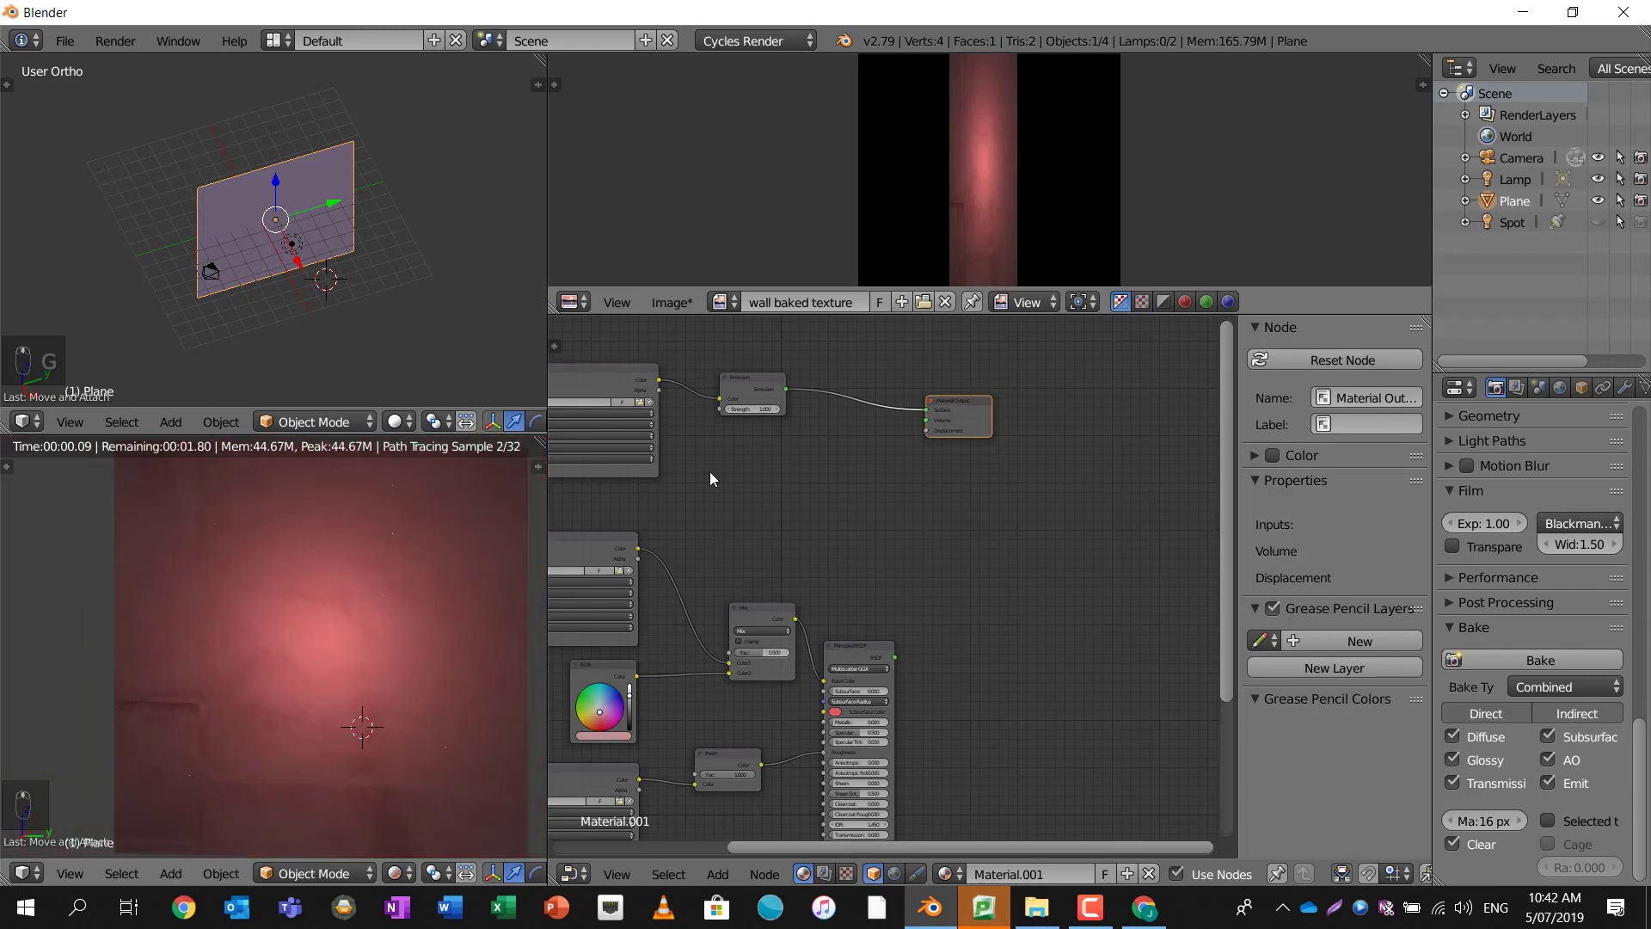
pyautogui.scroll(3, 709, 471)
pyautogui.scroll(1, 758, 415)
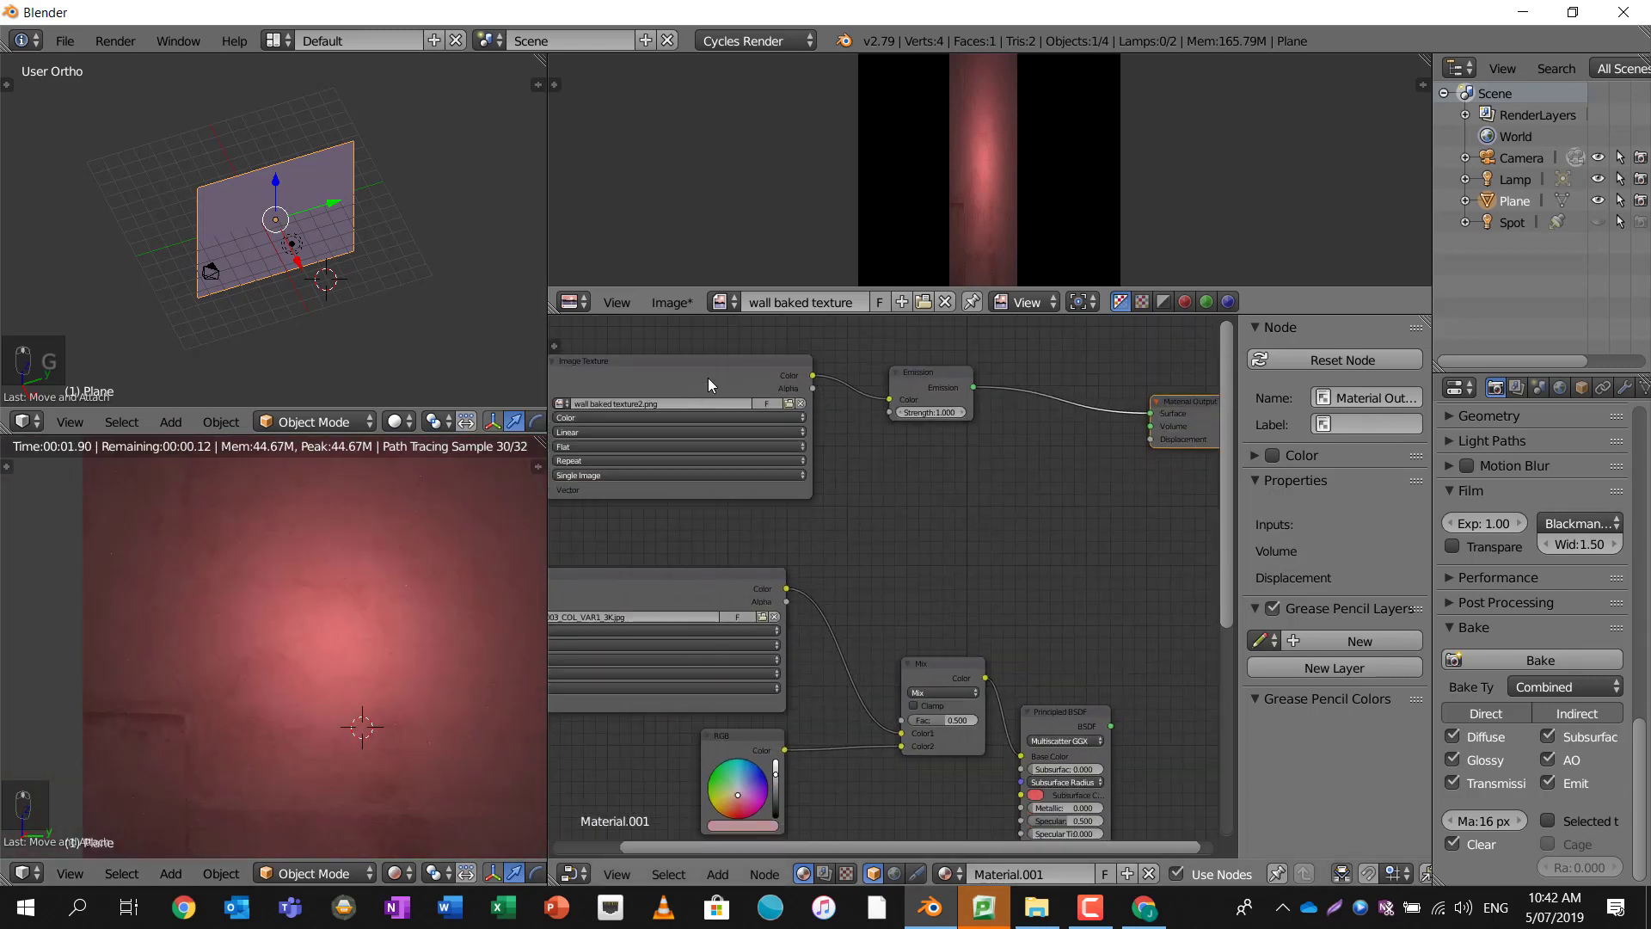
pyautogui.click(673, 302)
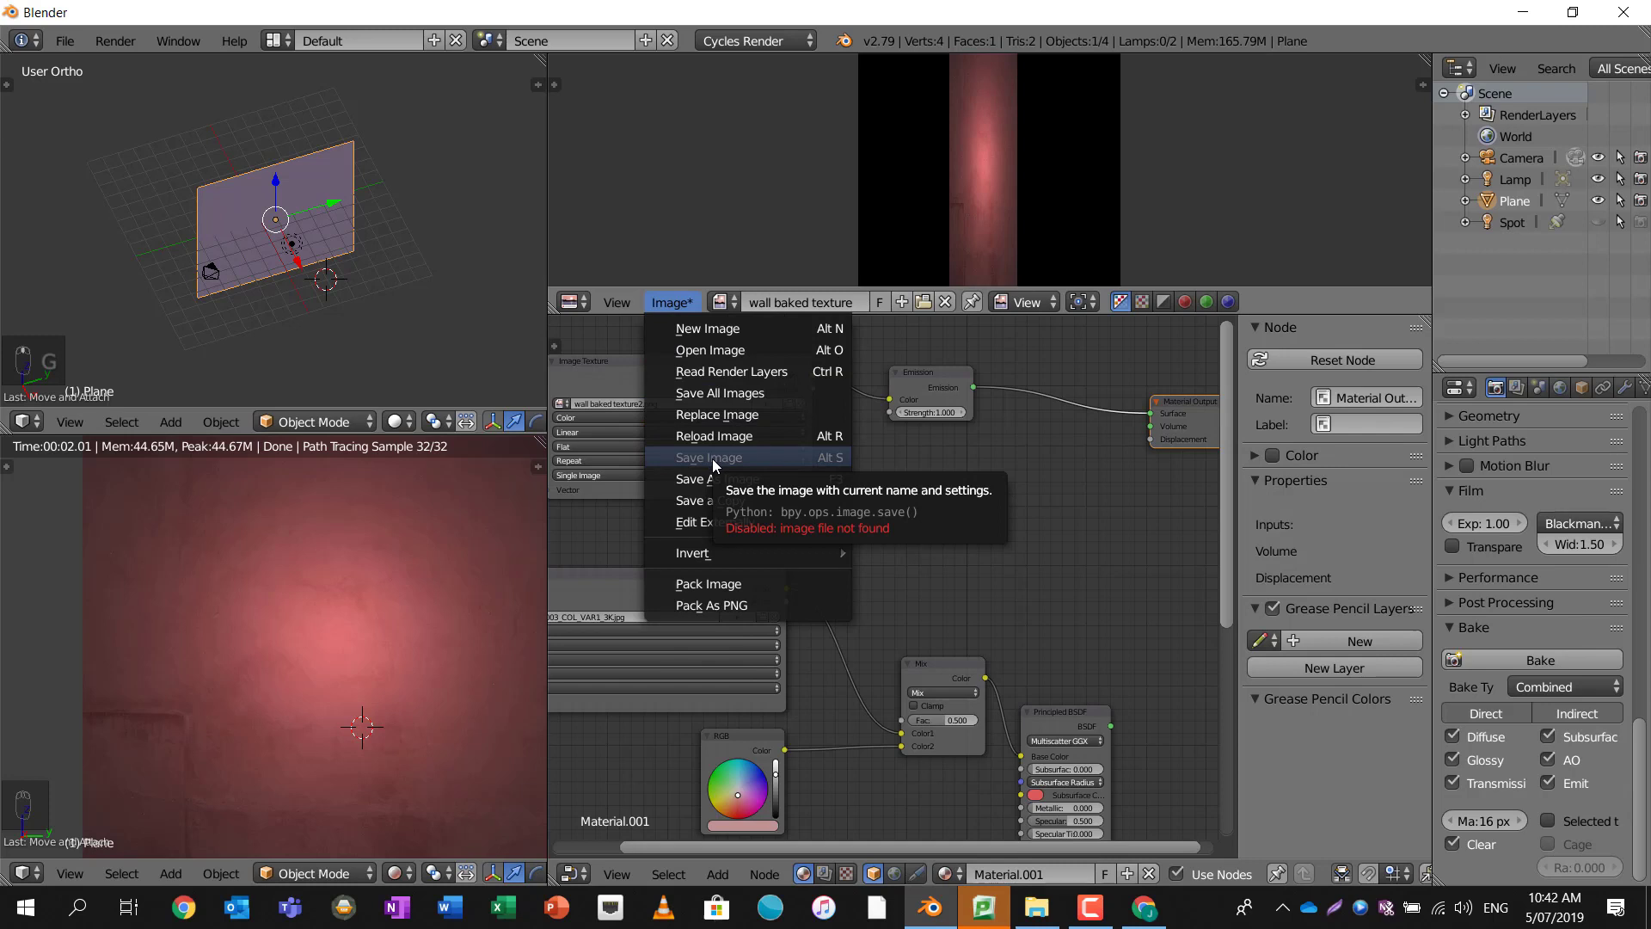
pyautogui.moveTo(819, 398); pyautogui.dragTo(813, 422, button='middle')
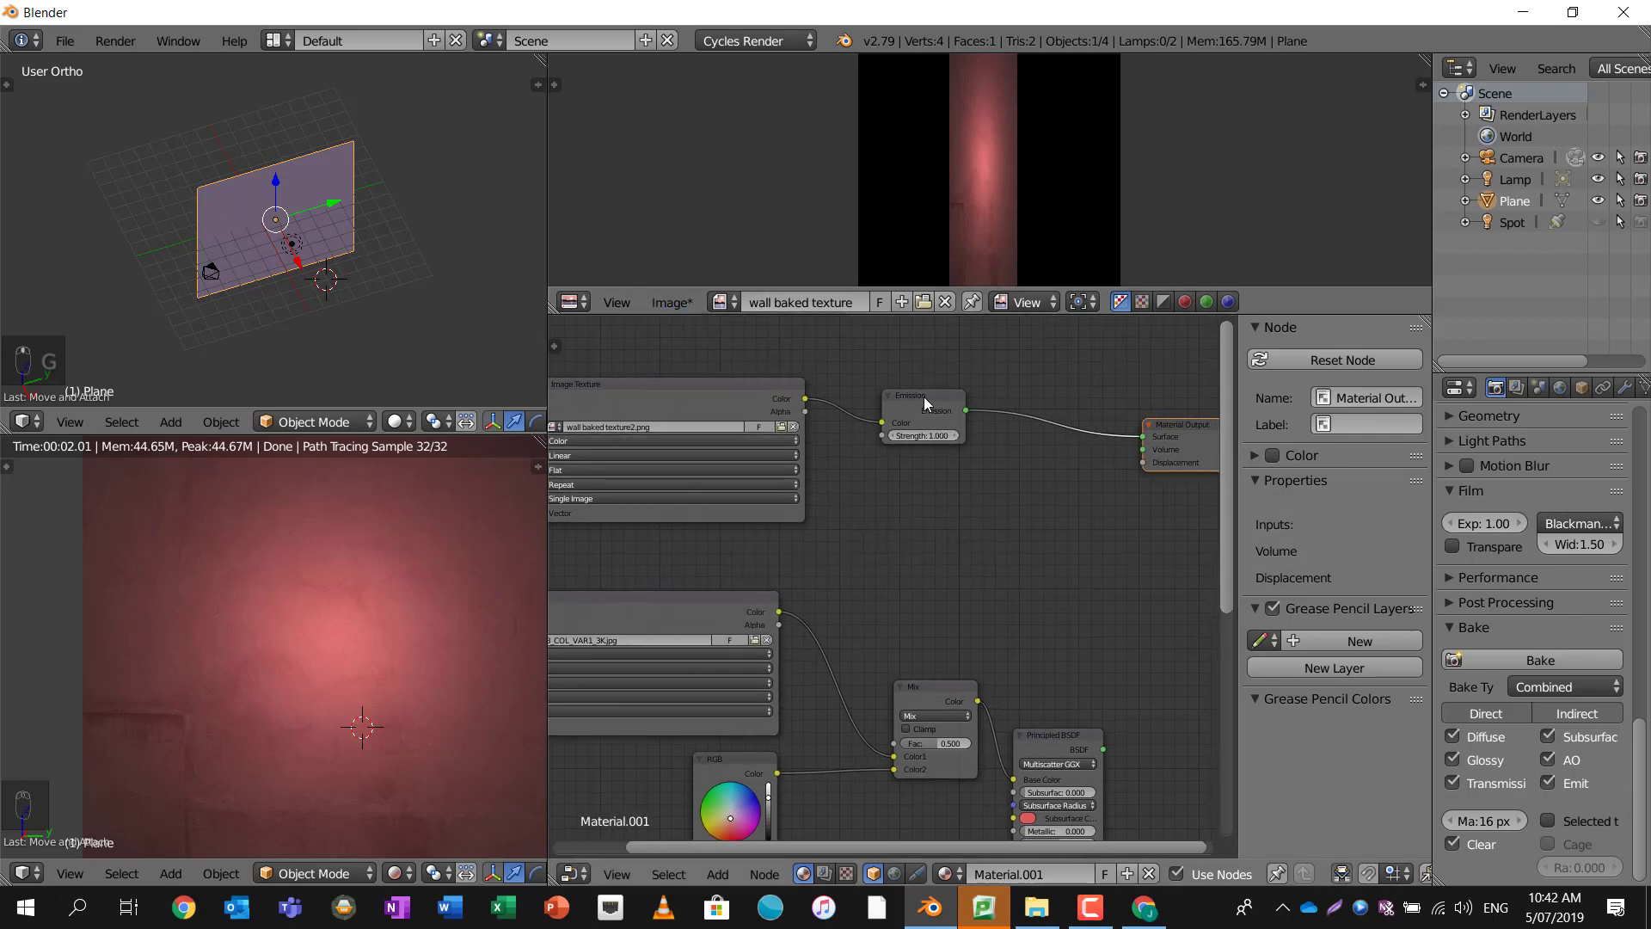
pyautogui.keyDown('ctrl'); pyautogui.moveTo(923, 398); pyautogui.dragTo(948, 394, button='middle'); pyautogui.keyUp('ctrl')
pyautogui.moveTo(1066, 507); pyautogui.dragTo(1050, 459, button='middle')
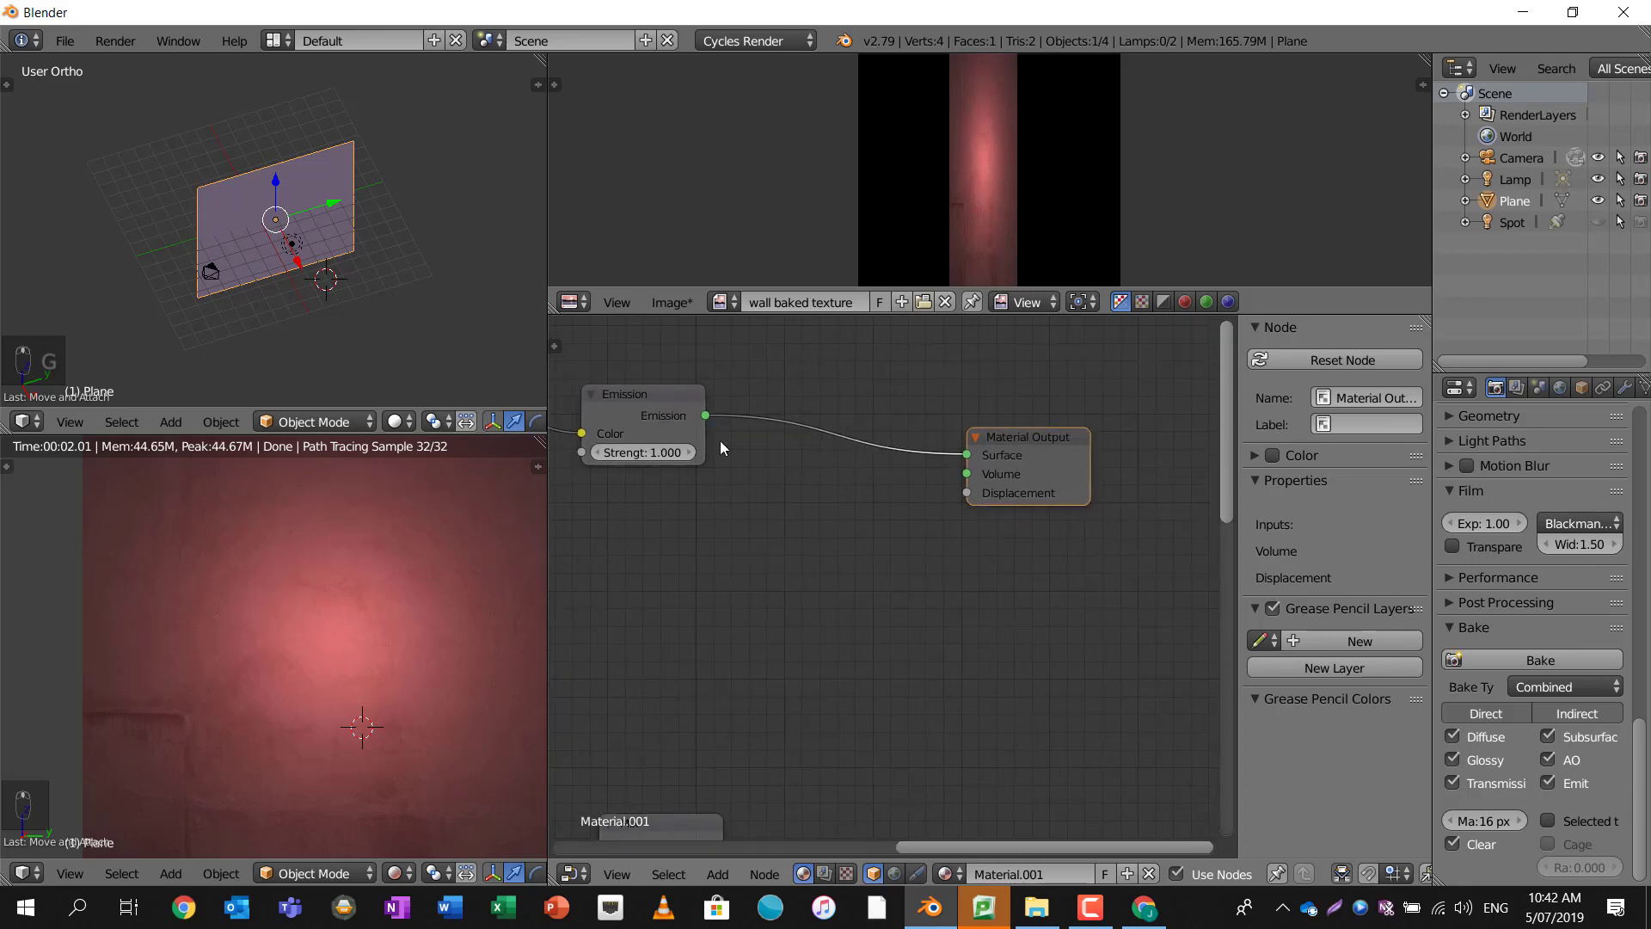
pyautogui.moveTo(319, 291); pyautogui.dragTo(389, 267, button='middle')
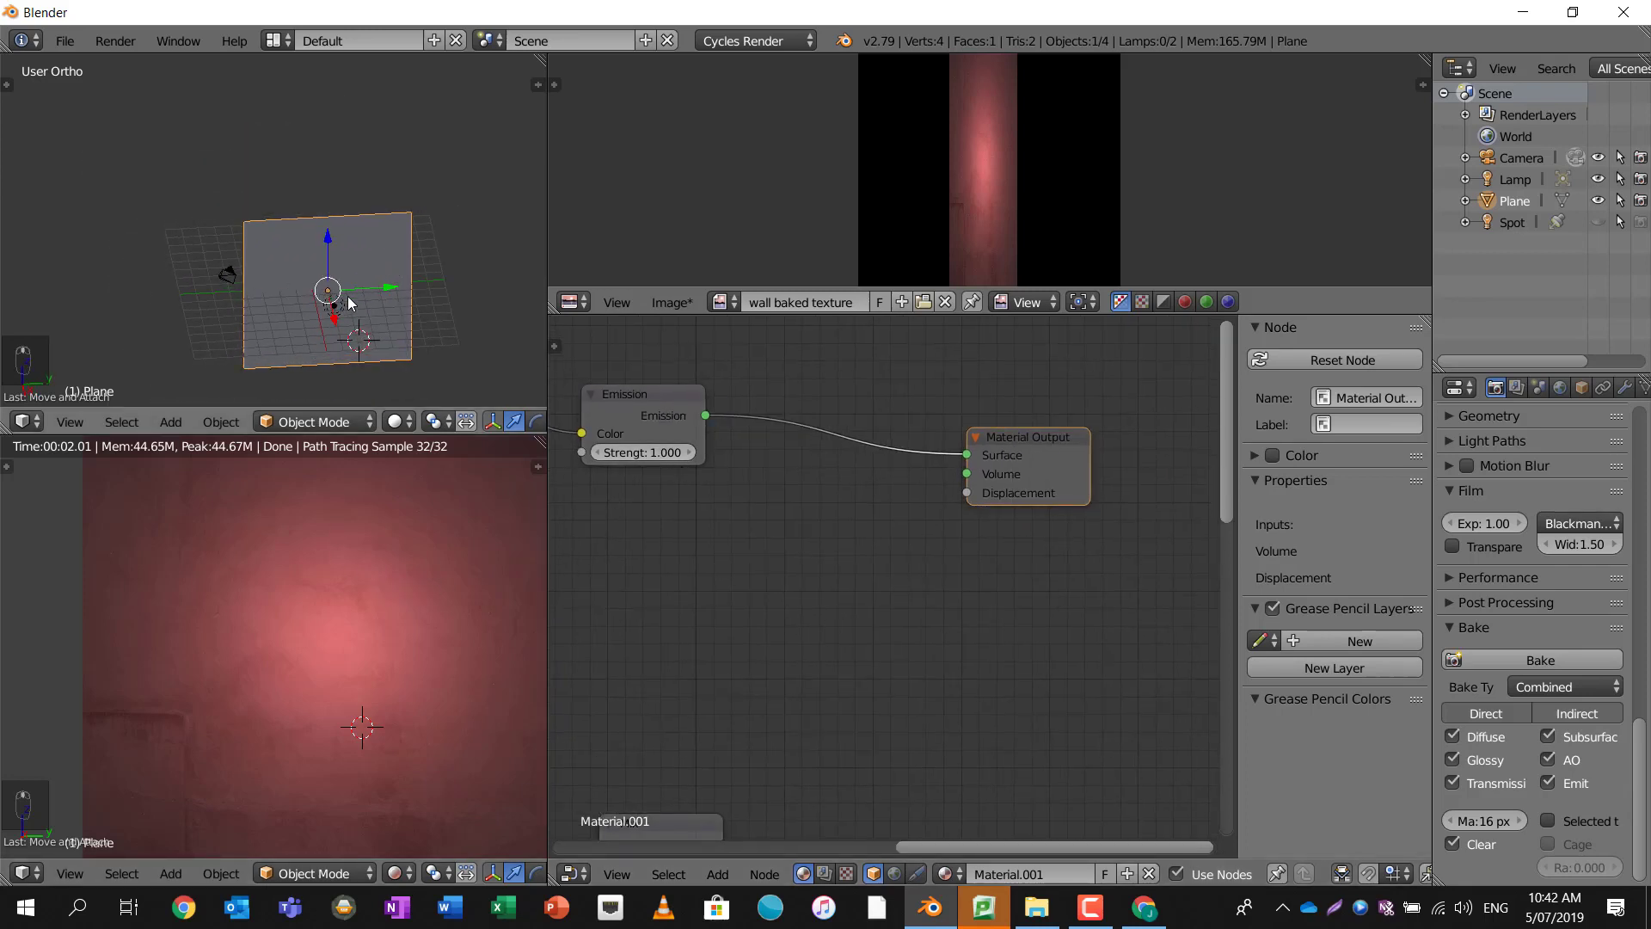
# - Add a cube and slide it along X to stand in front of the wall plane
pyautogui.click(368, 322)
pyautogui.hotkey('shift', 'a')
pyautogui.moveTo(368, 323)
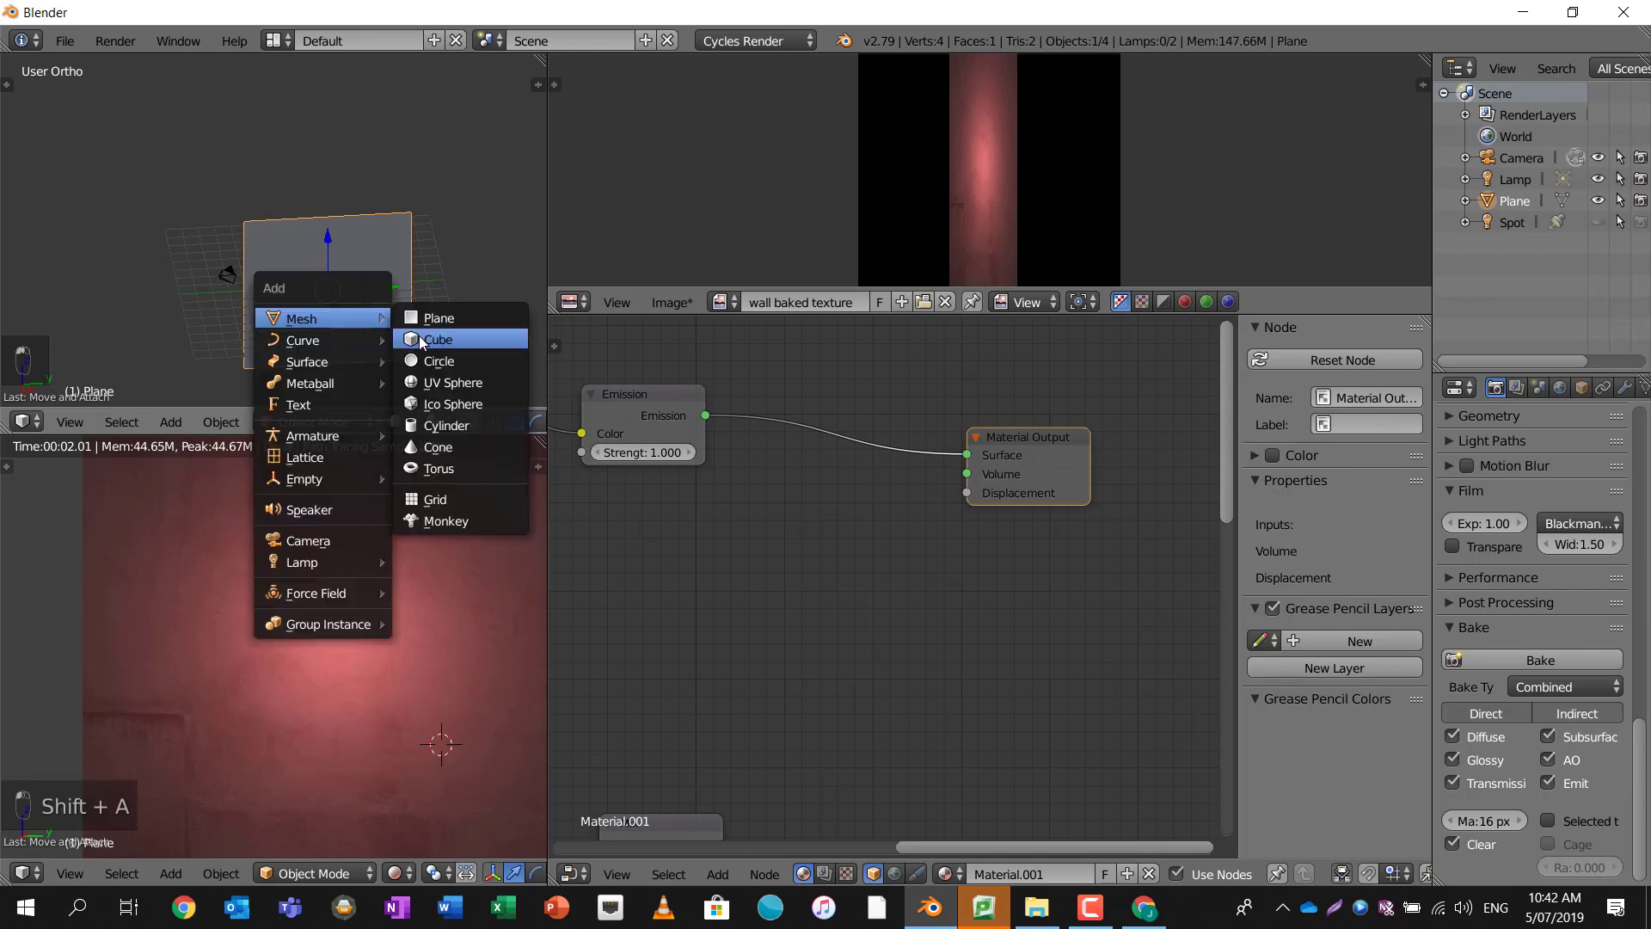
pyautogui.click(419, 340)
pyautogui.moveTo(418, 328)
pyautogui.mouseDown(button='middle')
pyautogui.moveTo(442, 358)
pyautogui.moveTo(400, 344)
pyautogui.mouseUp(button='middle')
pyautogui.moveTo(396, 343); pyautogui.dragTo(411, 353)
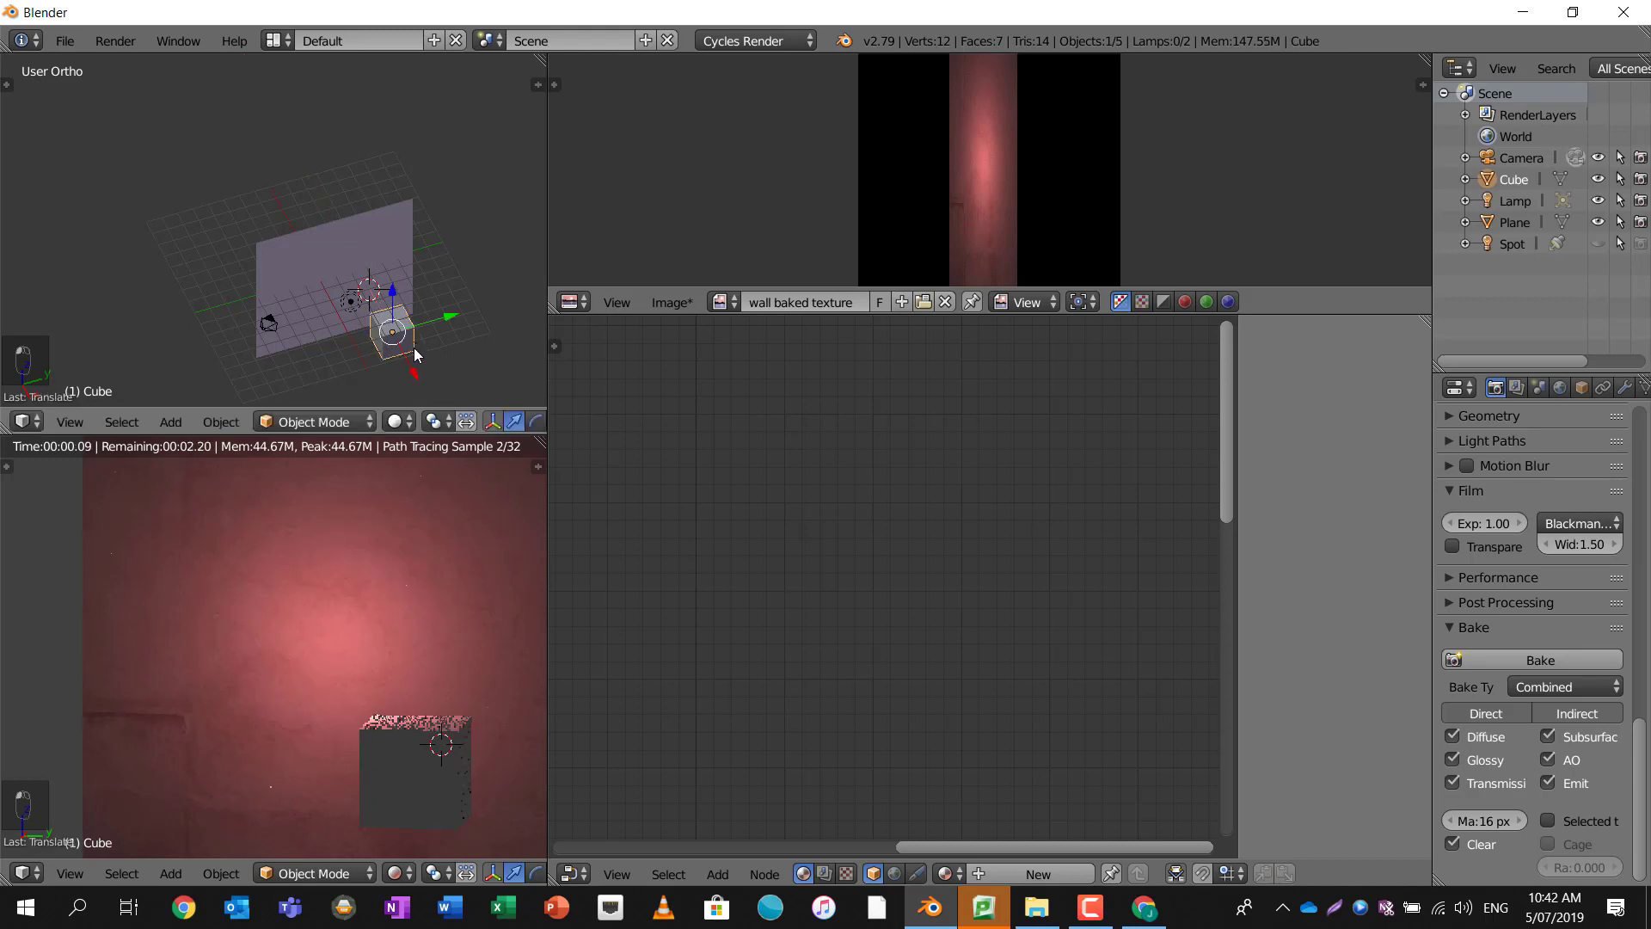
pyautogui.moveTo(411, 353)
pyautogui.mouseDown(button='middle')
pyautogui.moveTo(446, 313)
pyautogui.moveTo(430, 335)
pyautogui.mouseUp(button='middle')
pyautogui.moveTo(374, 577); pyautogui.dragTo(324, 556, button='middle')
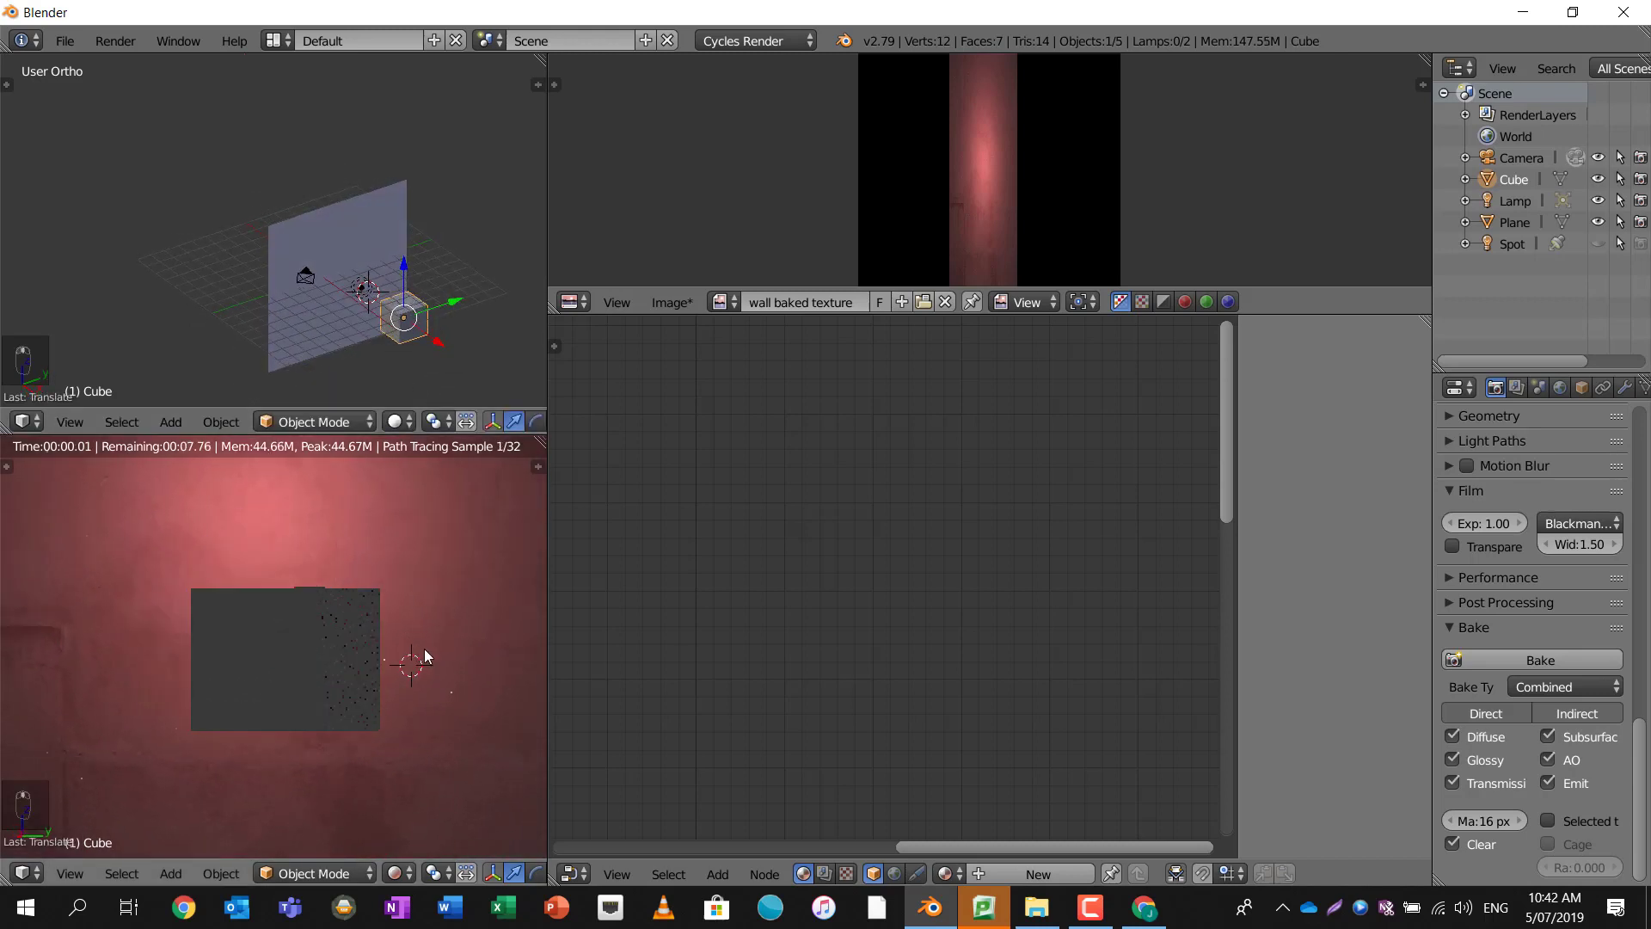